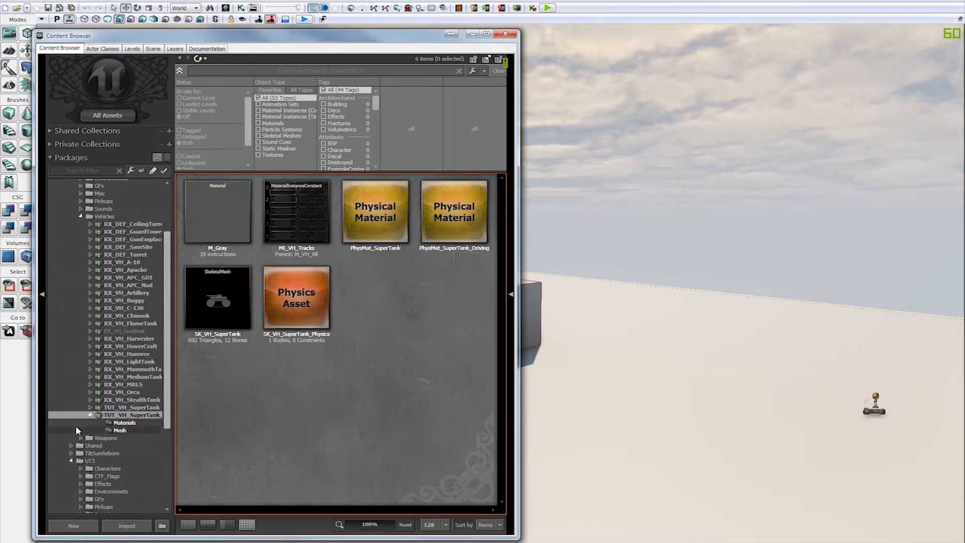
# - Open the AT_Antenna_Left AnimTree from the RX_VH_MediumTank package's Anims group in a maximized editor window
pyautogui.click(90, 376)
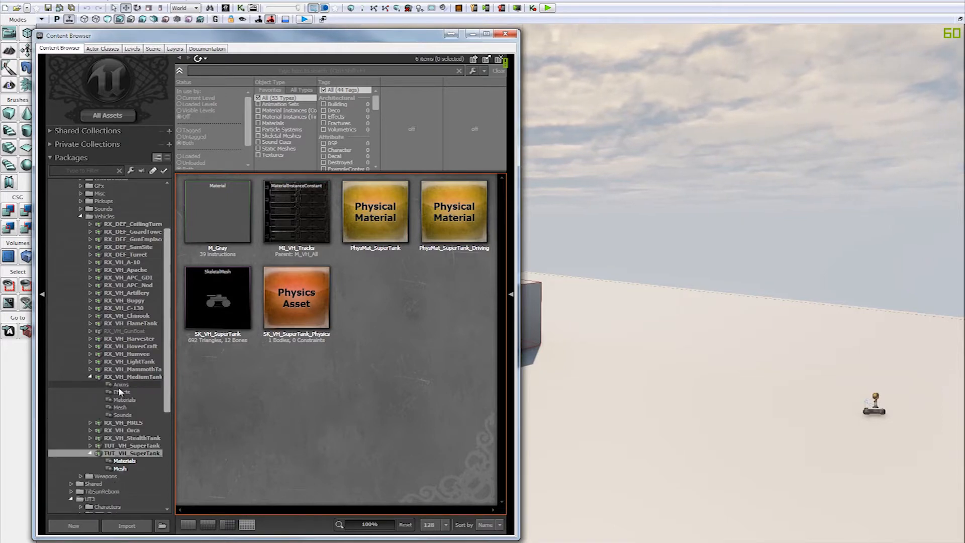
pyautogui.click(119, 386)
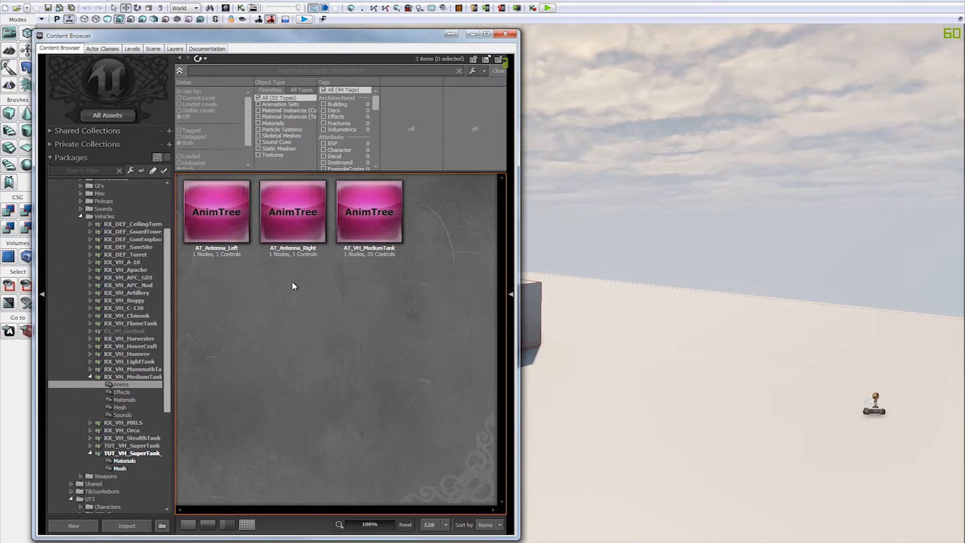
pyautogui.doubleClick(221, 213)
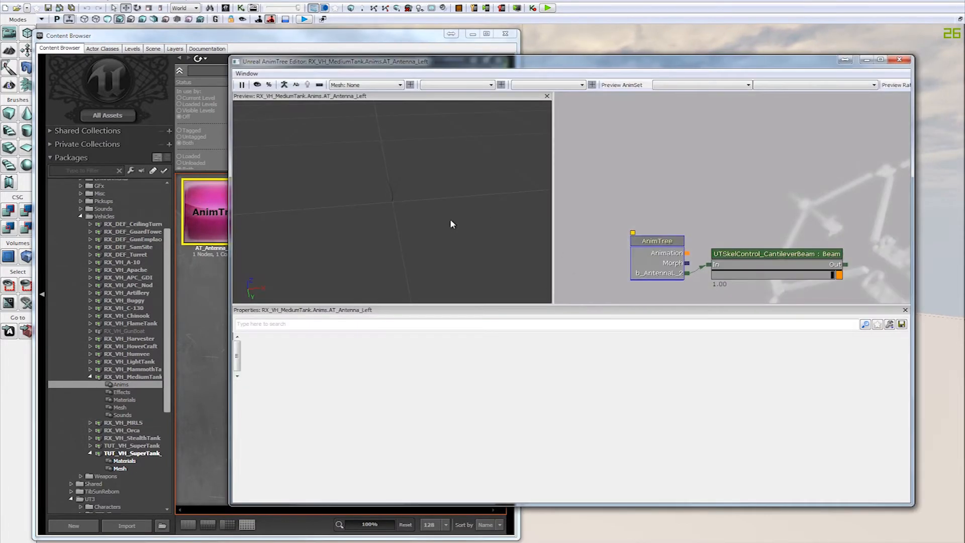
pyautogui.moveTo(450, 220); pyautogui.dragTo(453, 135)
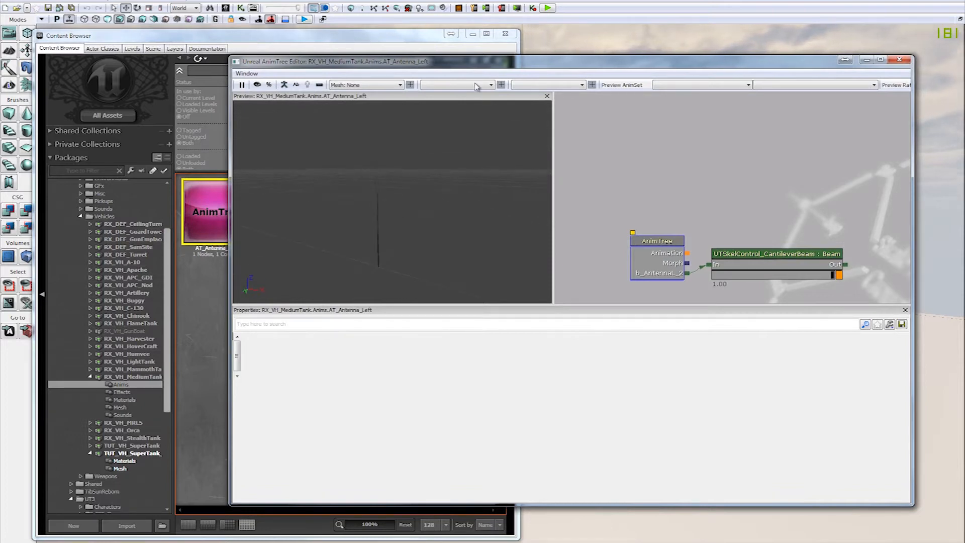
pyautogui.doubleClick(475, 62)
pyautogui.moveTo(205, 228)
pyautogui.mouseDown()
pyautogui.moveTo(203, 194)
pyautogui.moveTo(205, 224)
pyautogui.mouseUp()
pyautogui.moveTo(205, 225)
pyautogui.mouseDown(button='middle')
pyautogui.moveTo(186, 224)
pyautogui.moveTo(210, 227)
pyautogui.mouseUp(button='middle')
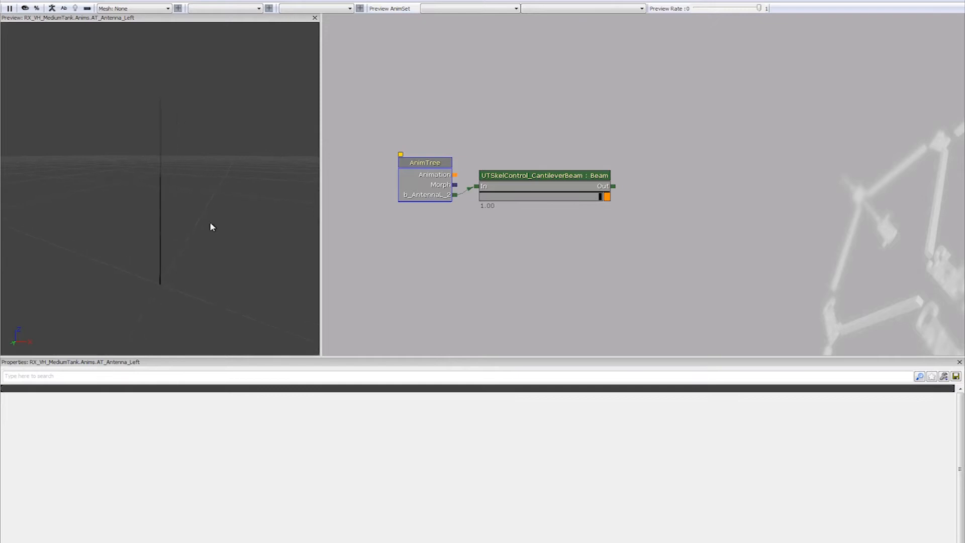
# - Inspect the UTSkelControl_CantileverBeam control's properties and its handle on the antenna mesh
pyautogui.click(534, 190)
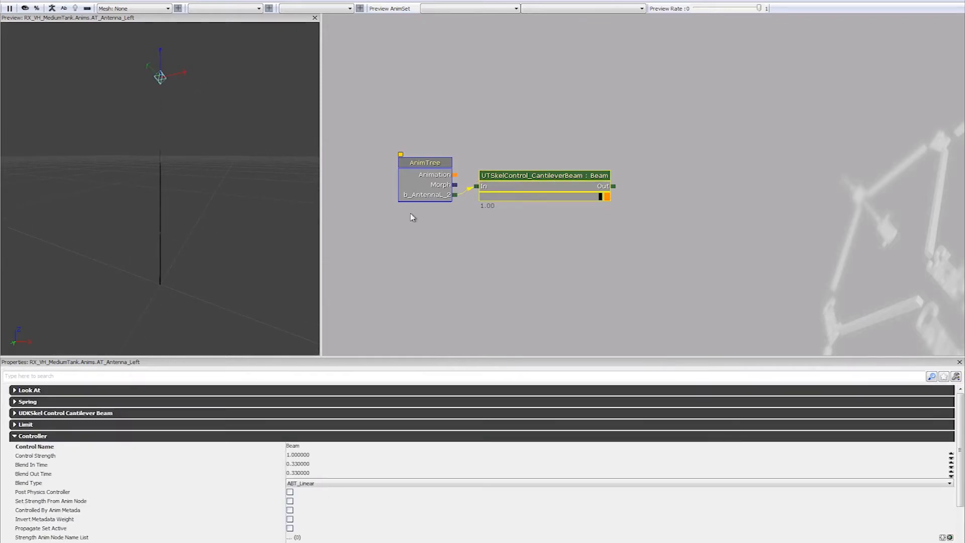
pyautogui.scroll(-3, 187, 255)
pyautogui.scroll(2, 176, 198)
pyautogui.moveTo(181, 99); pyautogui.dragTo(270, 86)
pyautogui.moveTo(270, 199); pyautogui.dragTo(282, 244)
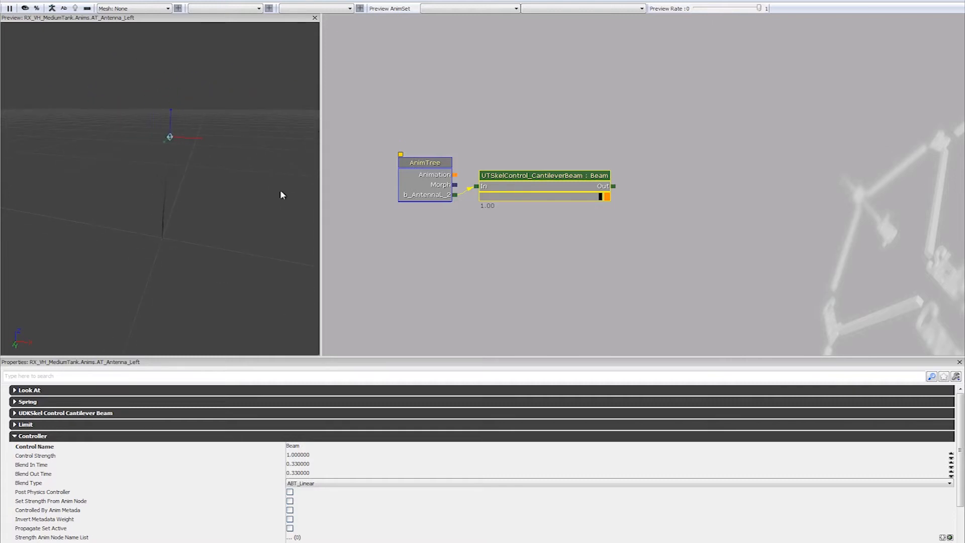
pyautogui.click(540, 127)
# - Examine the antenna mesh in the preview from several angles and close the AT_Antenna_Left editor
pyautogui.moveTo(218, 127); pyautogui.dragTo(219, 156)
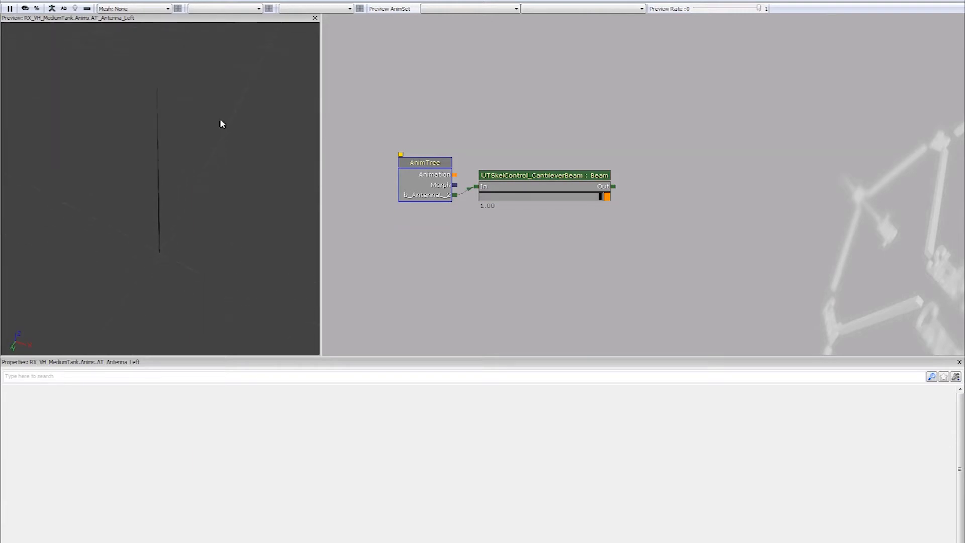
pyautogui.moveTo(219, 122); pyautogui.dragTo(219, 161)
pyautogui.moveTo(214, 127); pyautogui.dragTo(216, 107)
pyautogui.moveTo(215, 106); pyautogui.dragTo(215, 139, button='right')
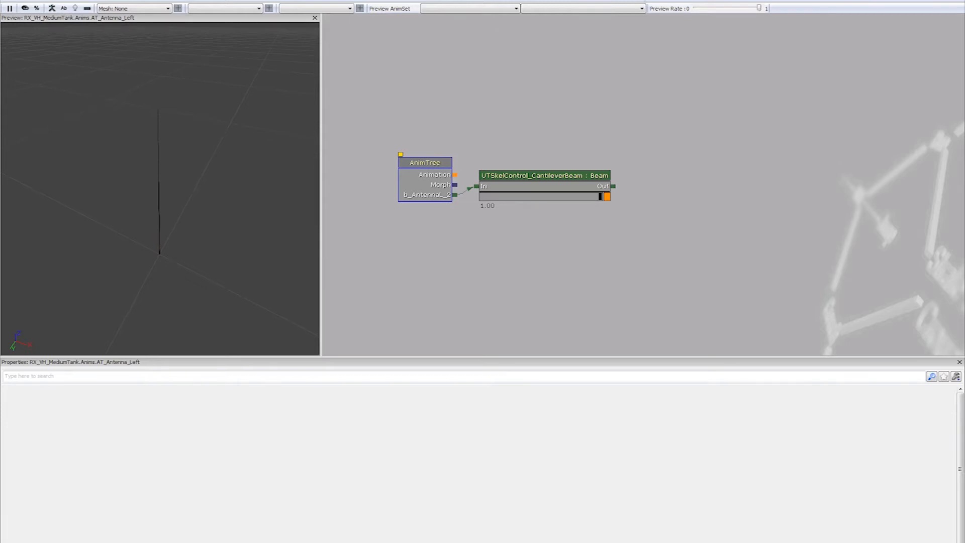
pyautogui.click(931, 1)
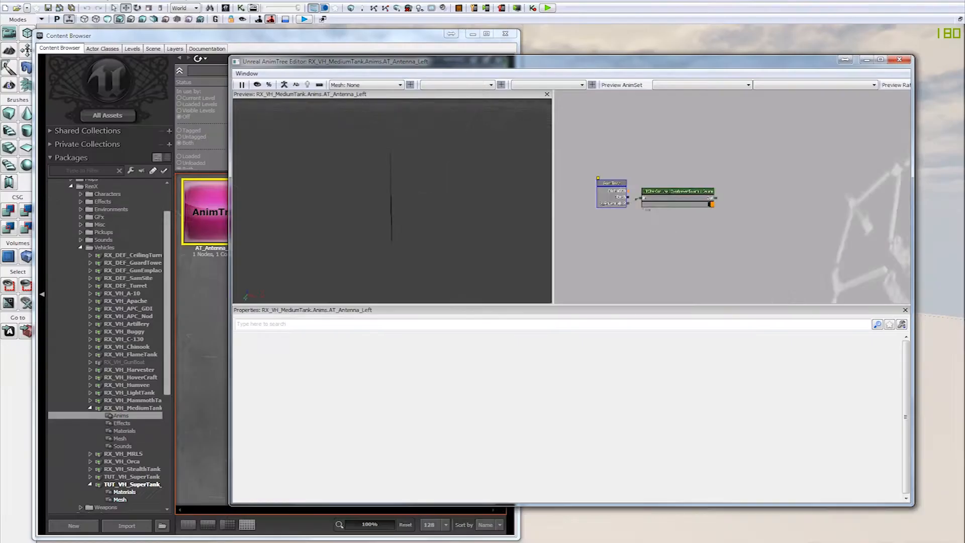
pyautogui.click(898, 59)
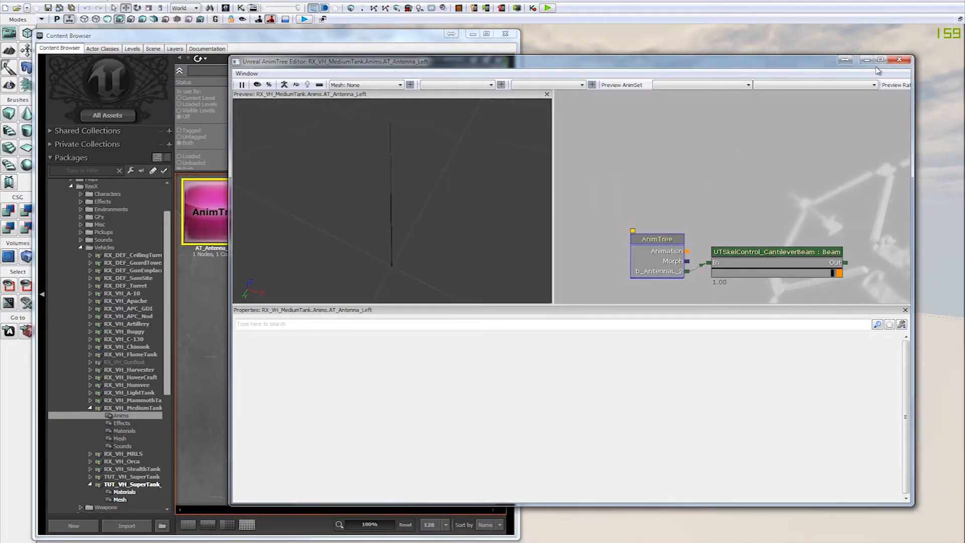
pyautogui.click(900, 60)
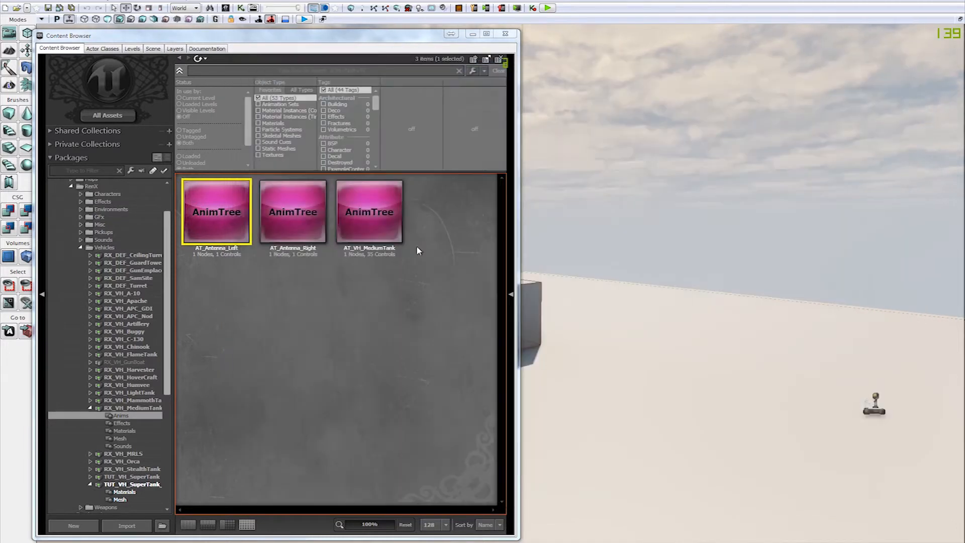
# - Open the AT_VH_MediumTank AnimTree in a maximized editor window
pyautogui.click(368, 221)
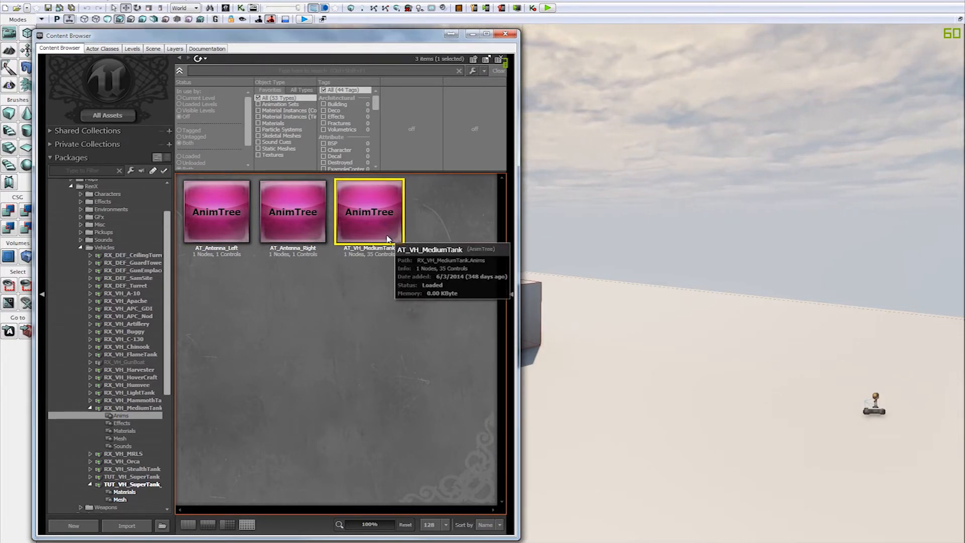
pyautogui.click(402, 315)
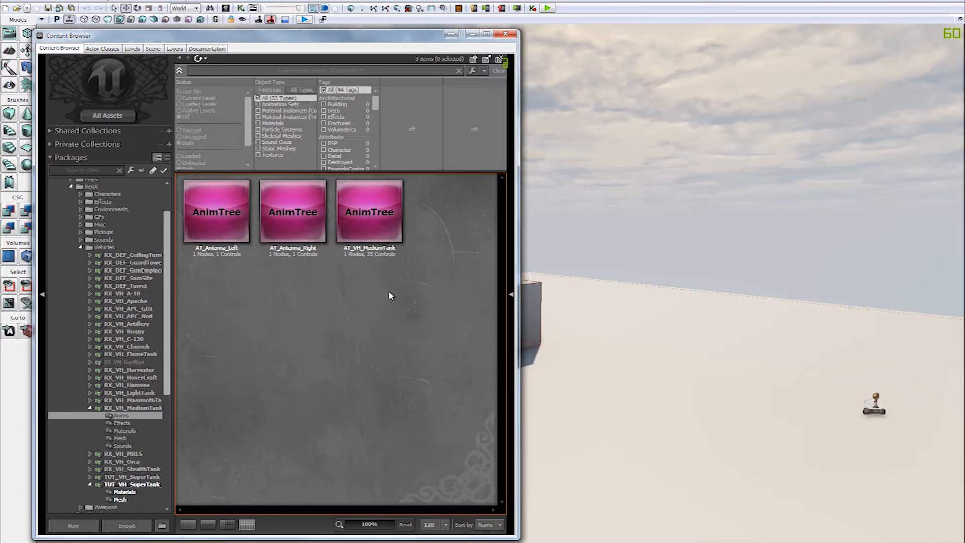
pyautogui.doubleClick(393, 221)
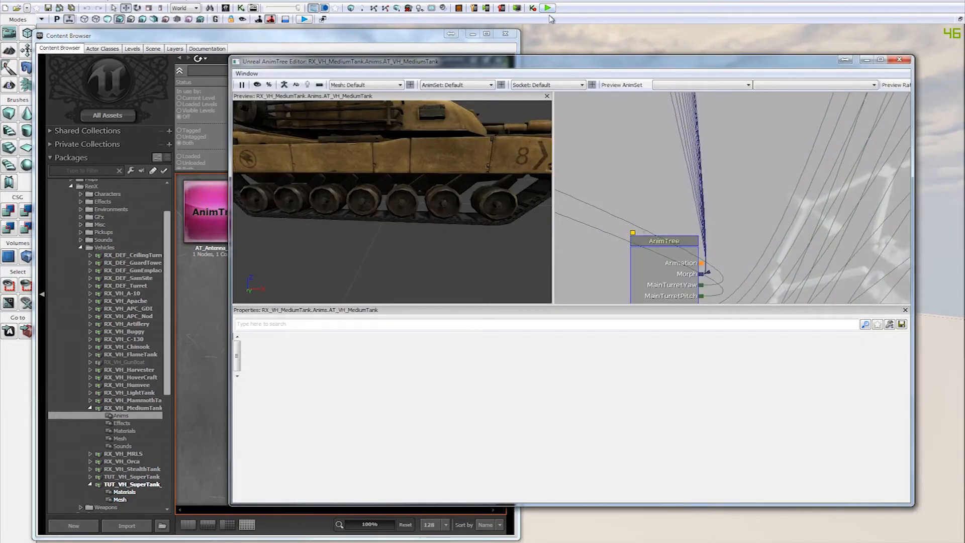
pyautogui.doubleClick(563, 67)
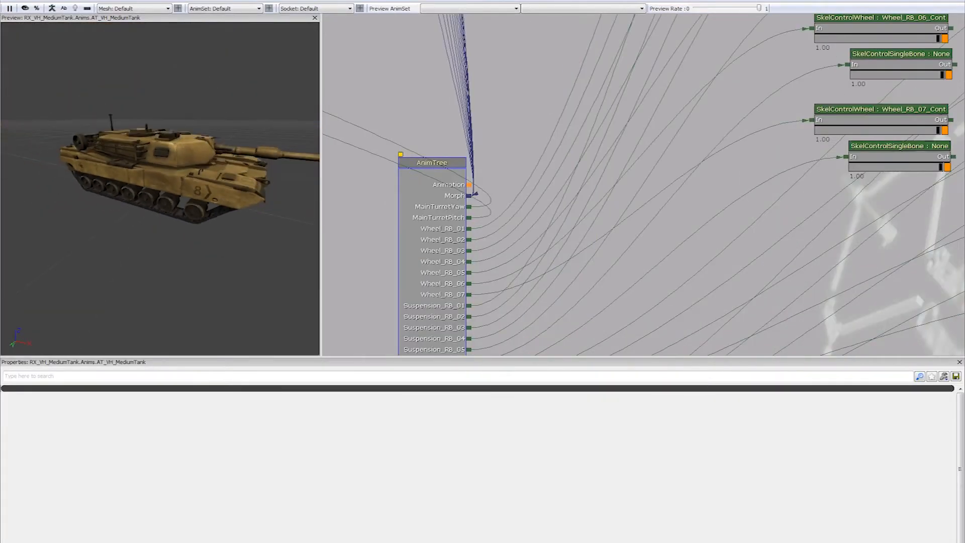
# - Examine the medium tank AnimTree's whole node network and the bone entries on its main node
pyautogui.scroll(-5, 691, 151)
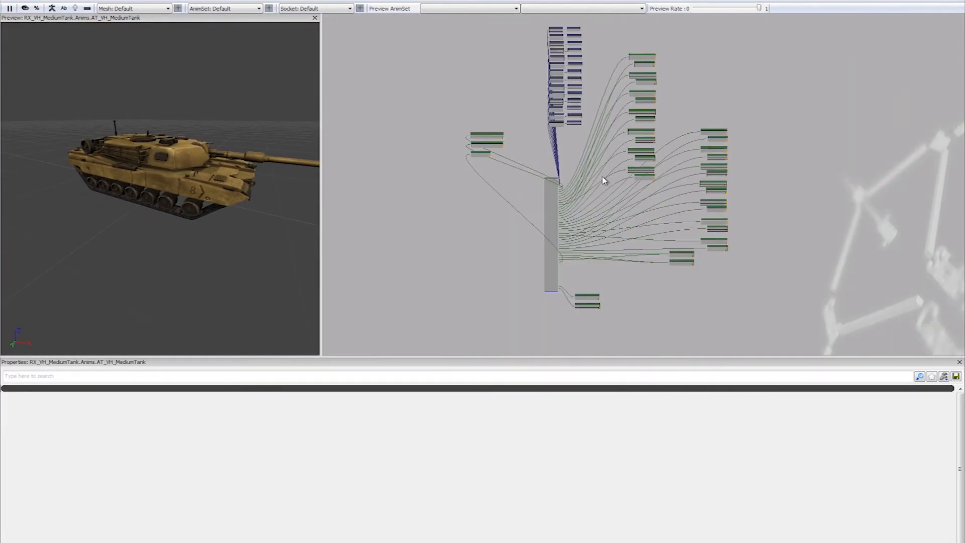
pyautogui.moveTo(595, 166); pyautogui.dragTo(623, 180)
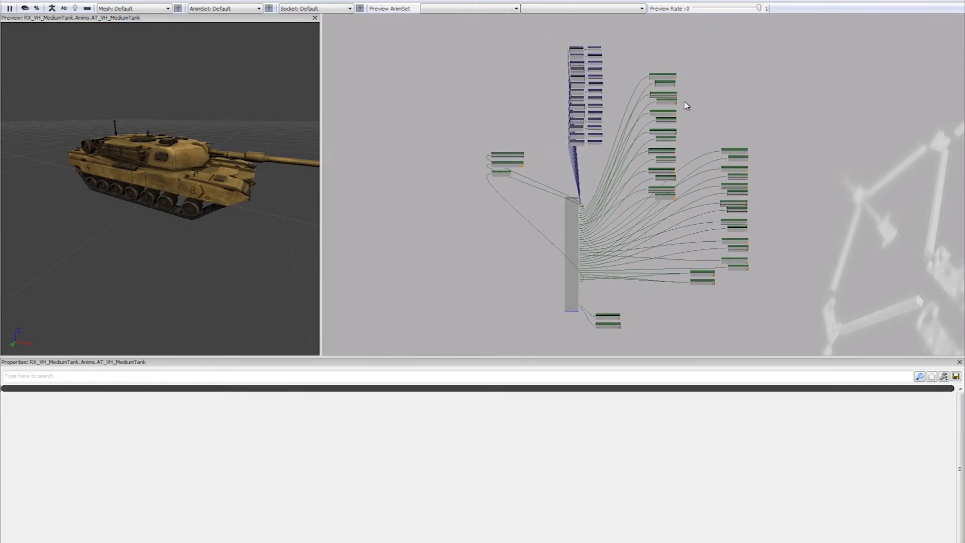
pyautogui.moveTo(699, 85); pyautogui.dragTo(690, 110)
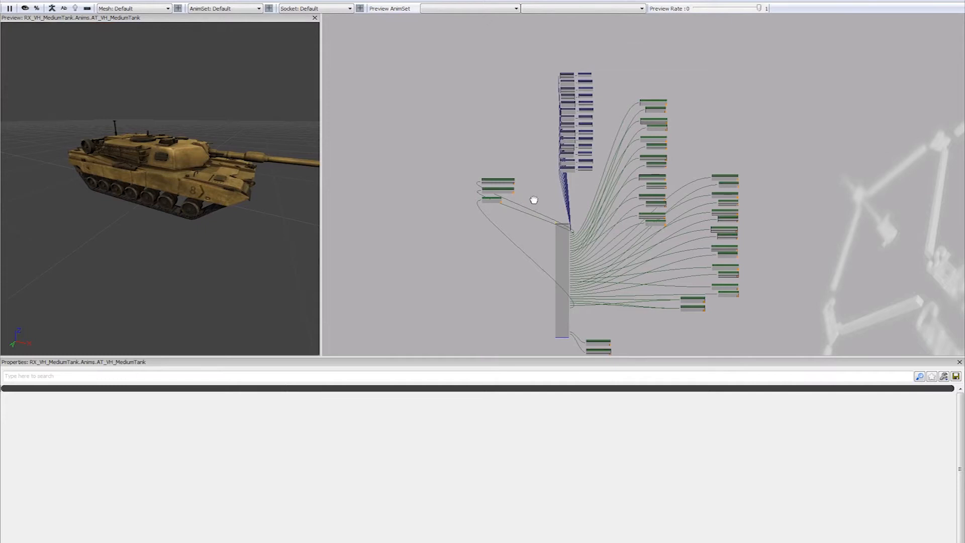
pyautogui.moveTo(532, 203); pyautogui.dragTo(537, 178)
pyautogui.scroll(1, 539, 176)
pyautogui.moveTo(646, 297); pyautogui.dragTo(558, 358)
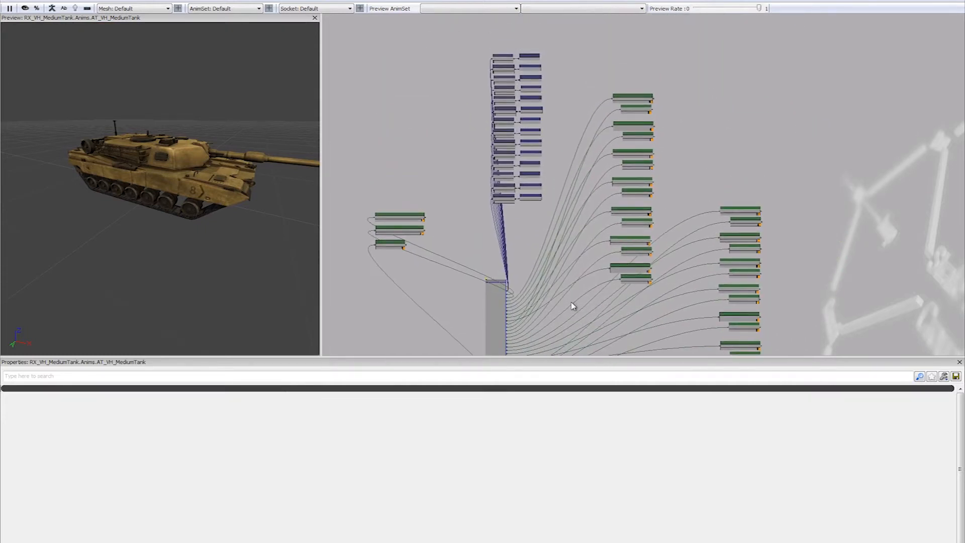
pyautogui.moveTo(562, 299); pyautogui.dragTo(593, 242)
pyautogui.scroll(5, 586, 247)
pyautogui.moveTo(594, 208); pyautogui.dragTo(639, 270)
pyautogui.scroll(2, 639, 270)
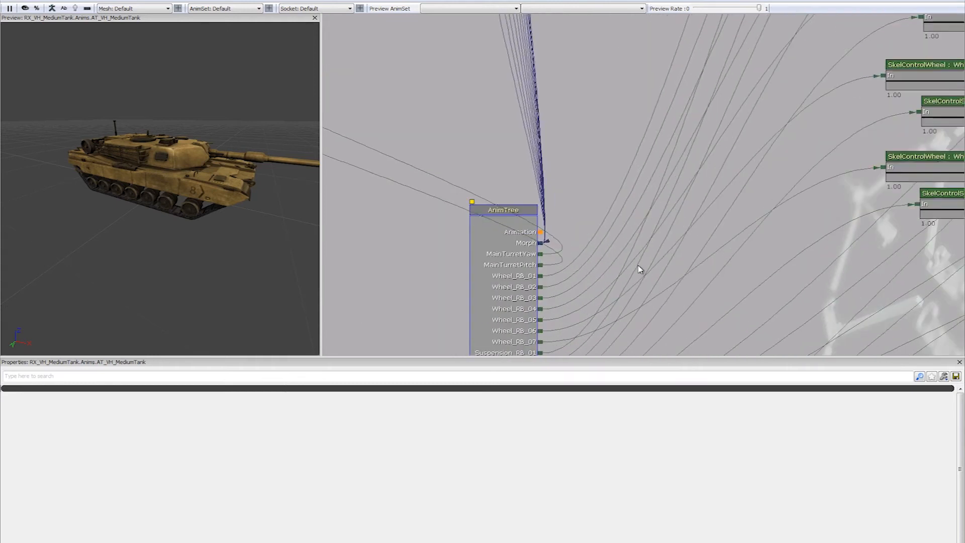
pyautogui.moveTo(581, 236); pyautogui.dragTo(652, 182)
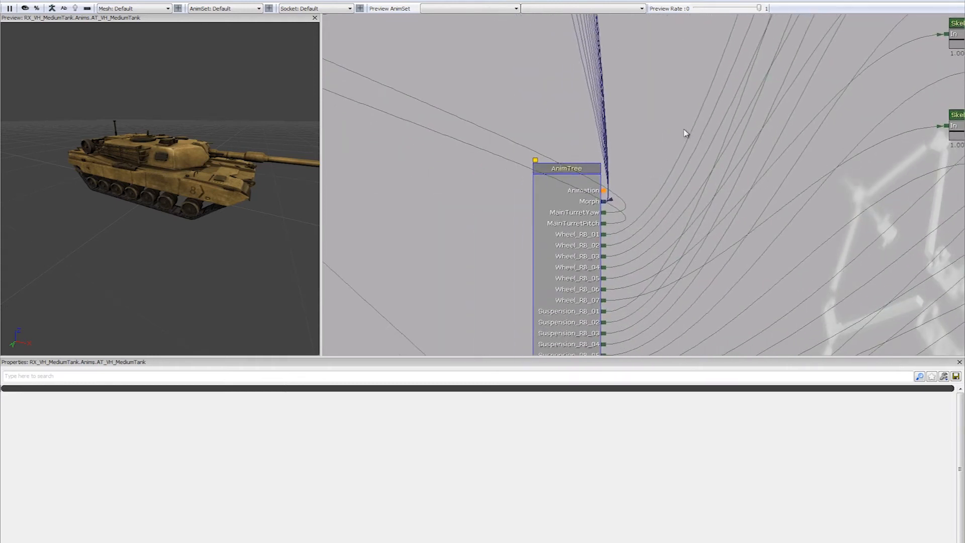
# - Try to pull a link from the AnimTree node's Animation connector into the empty graph area
pyautogui.moveTo(646, 154); pyautogui.dragTo(512, 219)
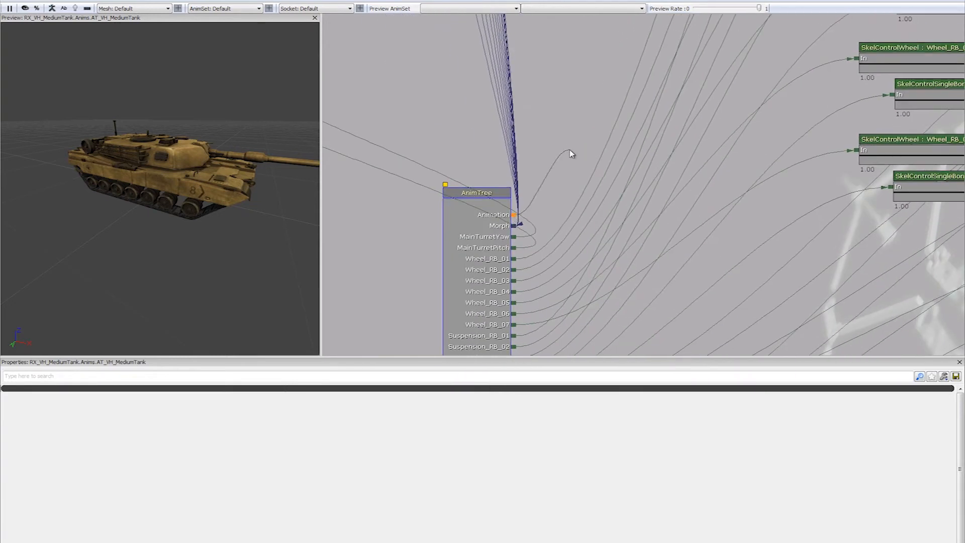
pyautogui.moveTo(512, 227); pyautogui.dragTo(560, 187)
pyautogui.click(560, 187)
pyautogui.moveTo(537, 218); pyautogui.dragTo(586, 147)
# - Examine the wheel and suspension bone connectors listed on the AnimTree node
pyautogui.moveTo(582, 250); pyautogui.dragTo(580, 106)
pyautogui.scroll(-3, 578, 178)
pyautogui.moveTo(583, 173); pyautogui.dragTo(573, 98)
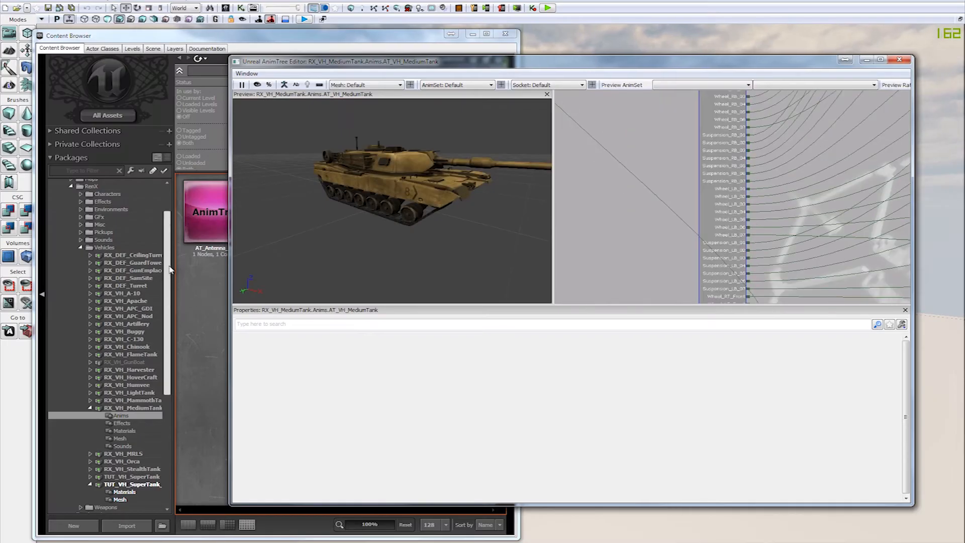
# - Look into the RenX Characters folder in the Content Browser and return to the maximized AT_VH_MediumTank editor
pyautogui.moveTo(168, 270); pyautogui.dragTo(168, 247)
pyautogui.click(81, 227)
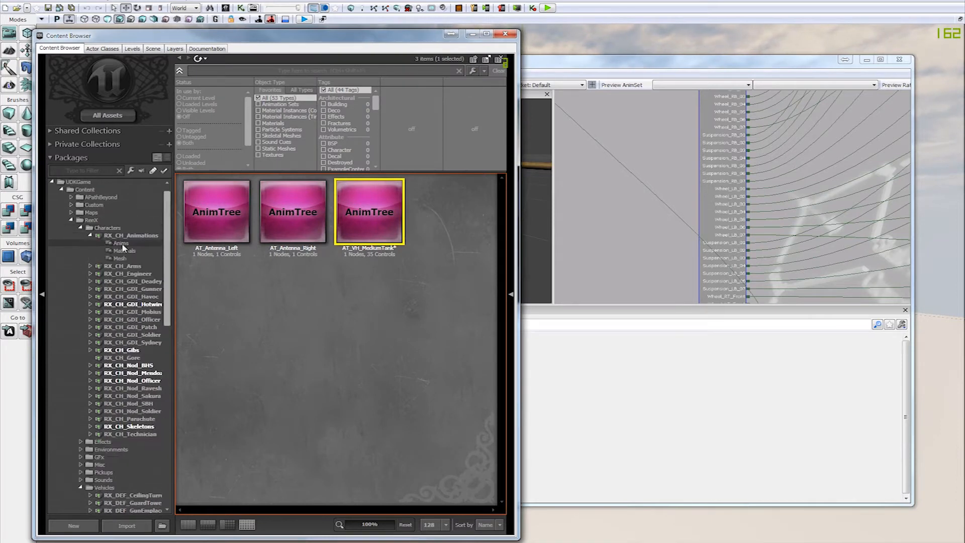
pyautogui.click(81, 227)
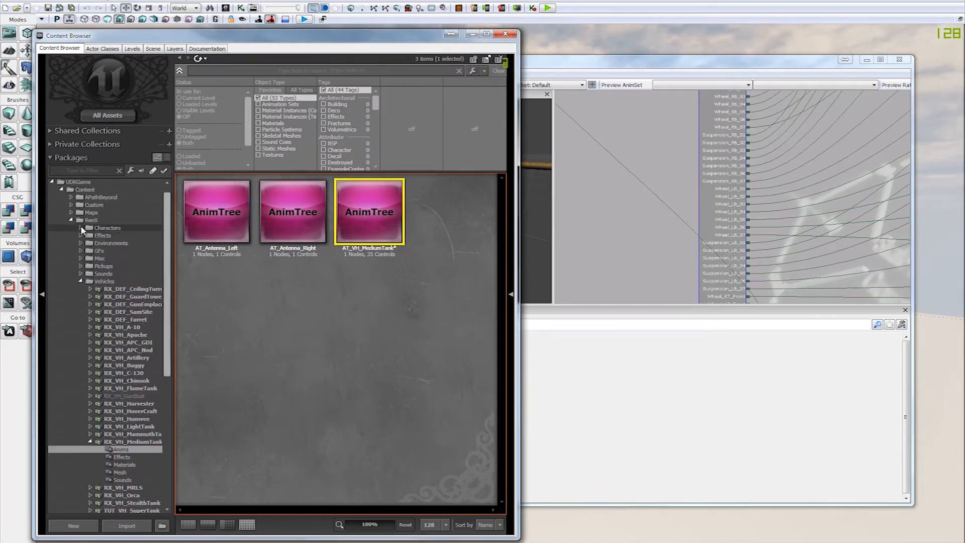
pyautogui.click(596, 204)
pyautogui.moveTo(596, 204); pyautogui.dragTo(575, 278)
pyautogui.doubleClick(696, 66)
# - Examine the wheel, single-bone and DamageHinge skeletal controls linked to the medium tank's AnimTree node
pyautogui.moveTo(661, 139); pyautogui.dragTo(550, 376)
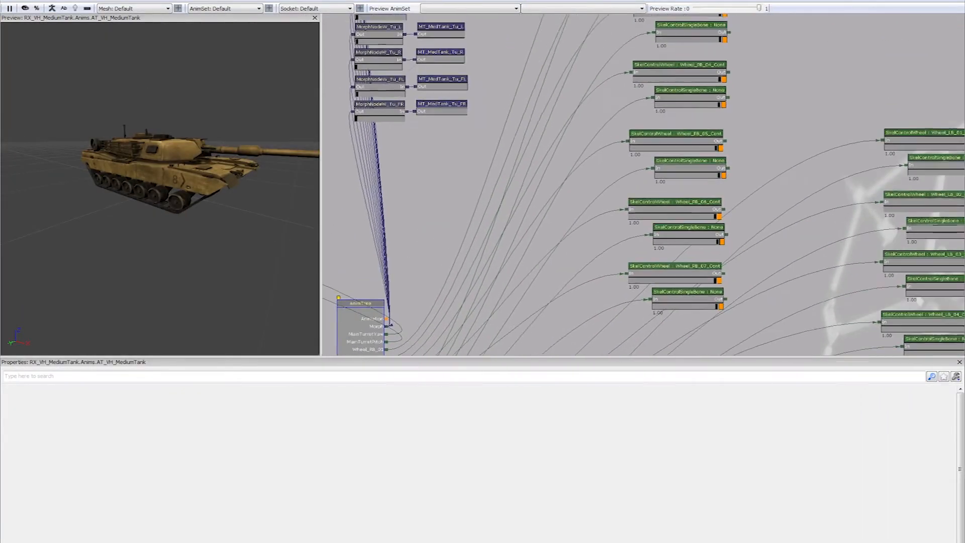
pyautogui.moveTo(545, 155); pyautogui.dragTo(557, 179)
pyautogui.moveTo(537, 269); pyautogui.dragTo(558, 138)
pyautogui.moveTo(501, 273); pyautogui.dragTo(592, 99)
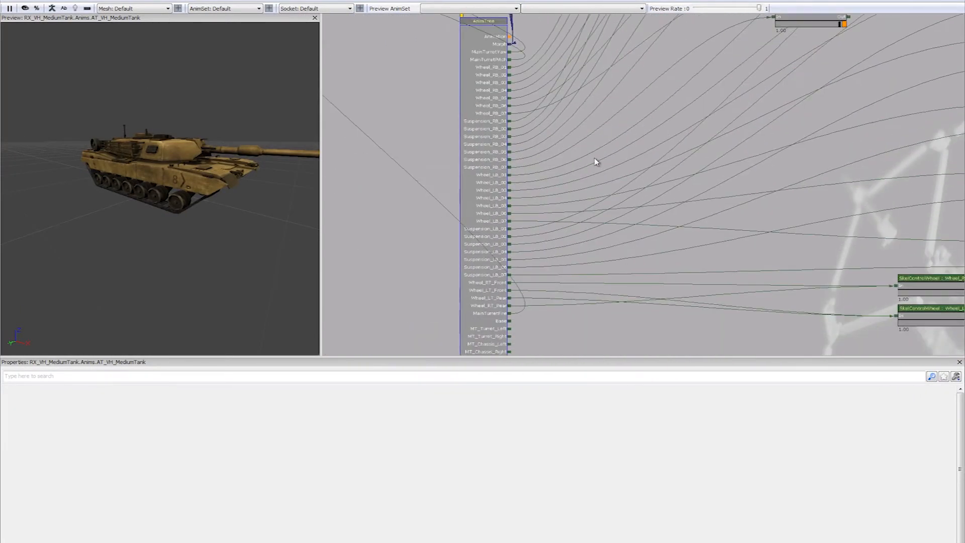
pyautogui.moveTo(626, 278); pyautogui.dragTo(360, 164)
pyautogui.moveTo(442, 178); pyautogui.dragTo(598, 114)
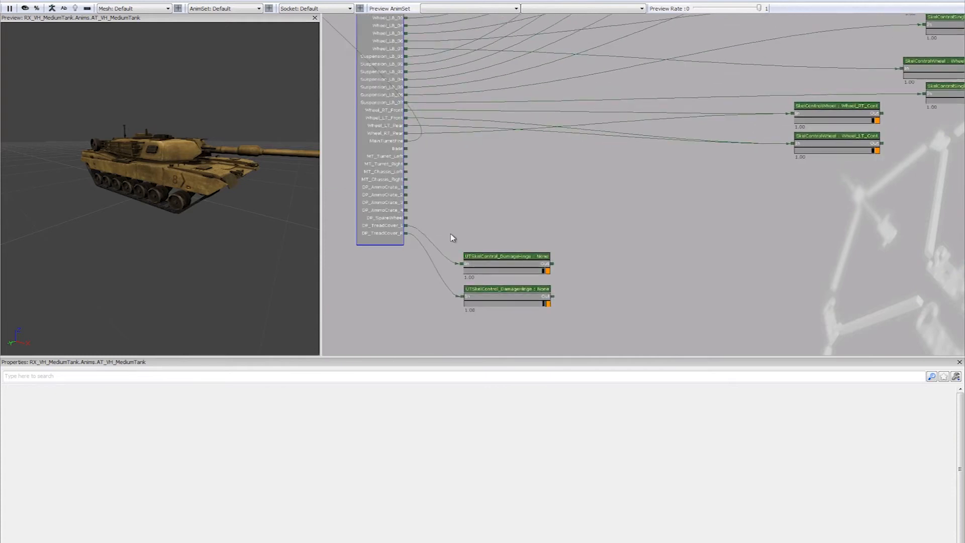
pyautogui.scroll(3, 426, 179)
# - Trace the AnimTree node's bone list back up to the TurretRotate, TurretPitch and Recoil controls
pyautogui.moveTo(422, 168); pyautogui.dragTo(538, 274)
pyautogui.moveTo(550, 134); pyautogui.dragTo(544, 329)
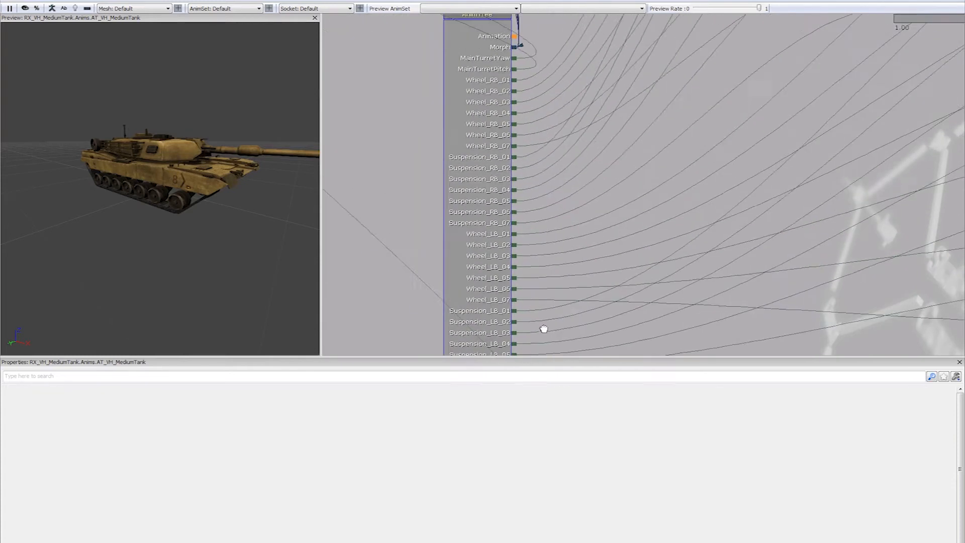
pyautogui.moveTo(574, 124); pyautogui.dragTo(556, 246)
pyautogui.moveTo(566, 194); pyautogui.dragTo(539, 297)
pyautogui.moveTo(390, 197); pyautogui.dragTo(688, 209)
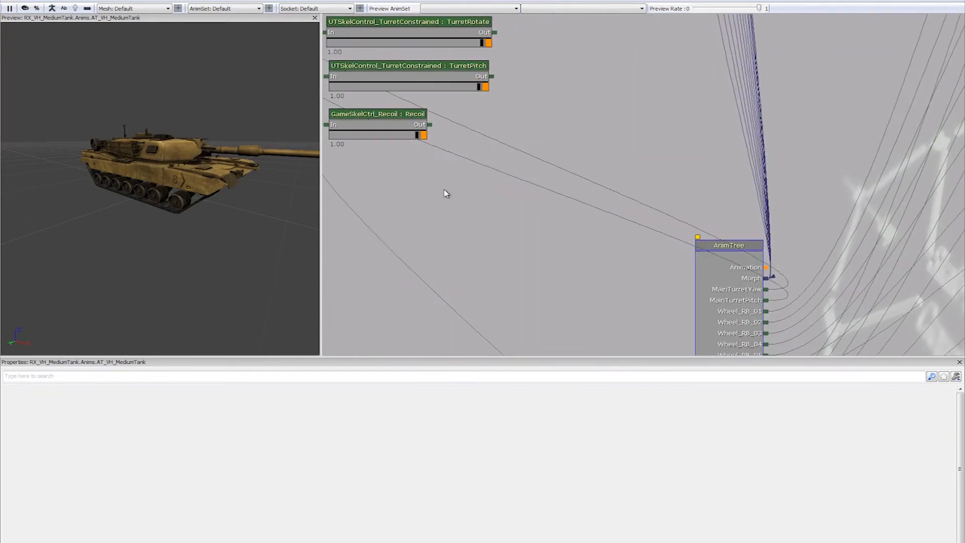
pyautogui.moveTo(194, 186); pyautogui.dragTo(224, 184)
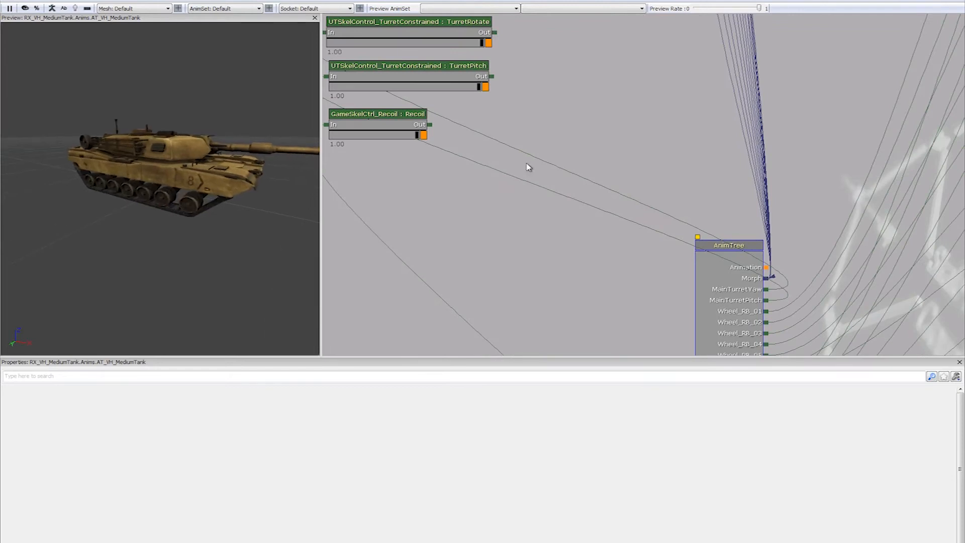
# - Examine the morph weight nodes and their MT_MedTank morph poses, including the properties of MT_MedTank_Tu_R
pyautogui.moveTo(683, 136); pyautogui.dragTo(613, 189)
pyautogui.moveTo(679, 83); pyautogui.dragTo(616, 346)
pyautogui.scroll(-1, 648, 301)
pyautogui.click(678, 255)
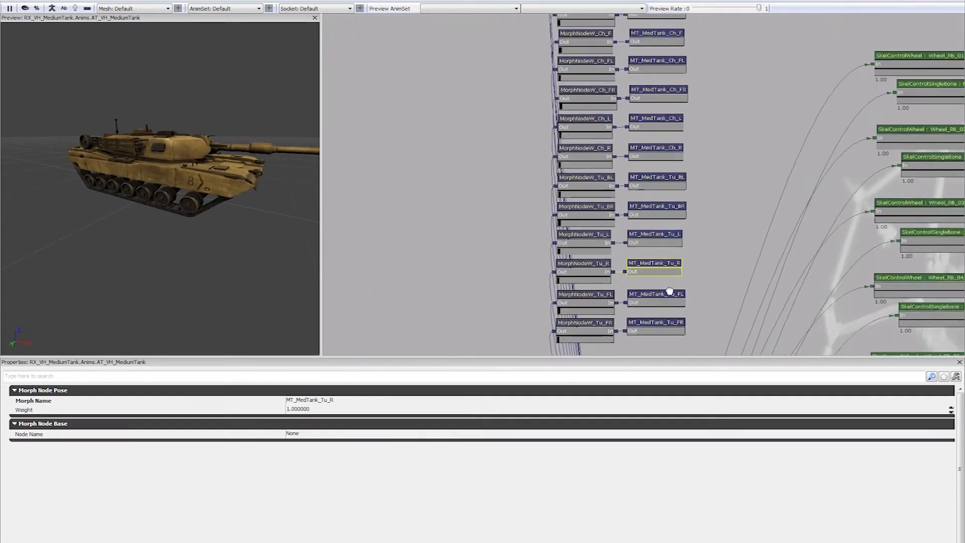
pyautogui.moveTo(705, 132); pyautogui.dragTo(622, 334)
pyautogui.click(670, 293)
pyautogui.moveTo(670, 293); pyautogui.dragTo(631, 46)
pyautogui.moveTo(622, 224); pyautogui.dragTo(600, 14)
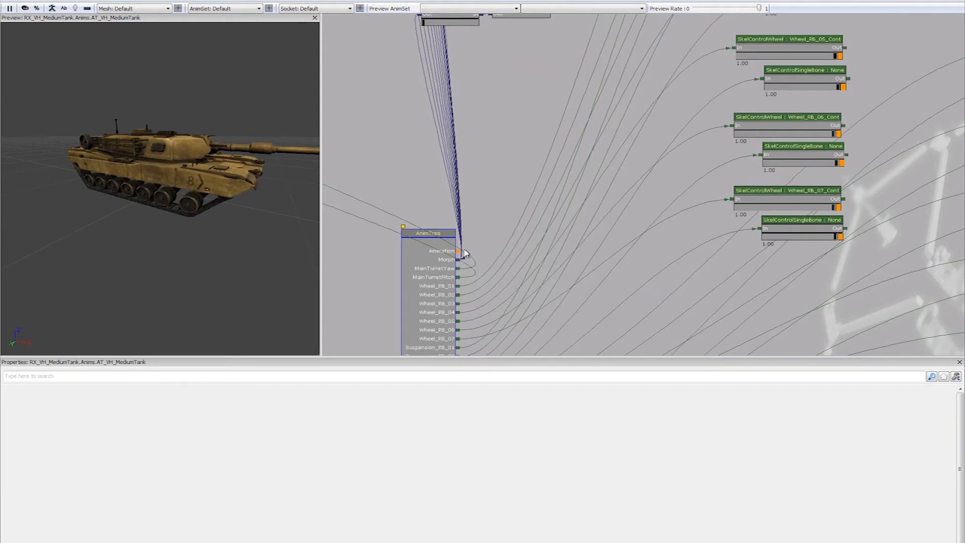
# - Review the complete medium tank AnimTree layout with all its morph and skeletal control branches
pyautogui.moveTo(478, 235); pyautogui.dragTo(387, 194)
pyautogui.scroll(1, 513, 195)
pyautogui.scroll(-4, 387, 194)
pyautogui.moveTo(505, 190); pyautogui.dragTo(582, 41)
pyautogui.scroll(-3, 573, 167)
pyautogui.scroll(-2, 597, 172)
pyautogui.moveTo(586, 194)
pyautogui.mouseDown()
pyautogui.moveTo(611, 112)
pyautogui.moveTo(599, 182)
pyautogui.mouseUp()
pyautogui.scroll(-3, 619, 129)
pyautogui.moveTo(619, 129); pyautogui.dragTo(537, 198)
pyautogui.click(542, 201)
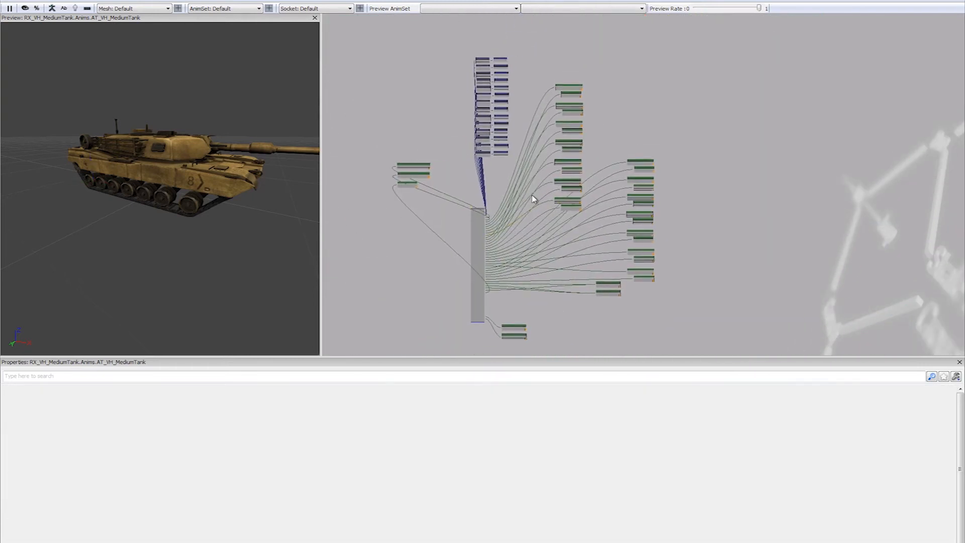
# - Examine the constraint properties of the TurretRotate control in the medium tank's AnimTree
pyautogui.scroll(8, 543, 200)
pyautogui.moveTo(461, 267); pyautogui.dragTo(752, 255)
pyautogui.moveTo(483, 179); pyautogui.dragTo(635, 253)
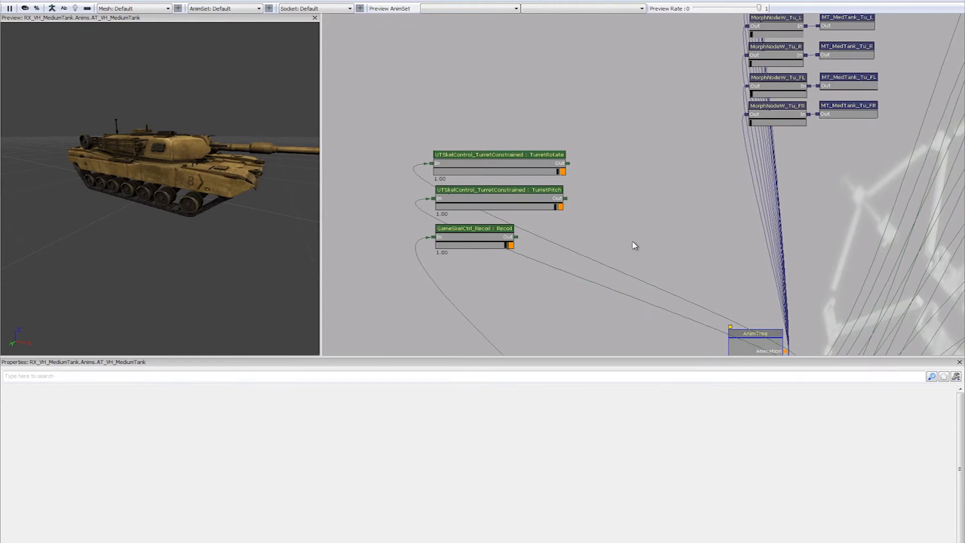
pyautogui.moveTo(661, 112); pyautogui.dragTo(659, 19)
pyautogui.moveTo(663, 80); pyautogui.dragTo(664, 154)
pyautogui.scroll(2, 621, 156)
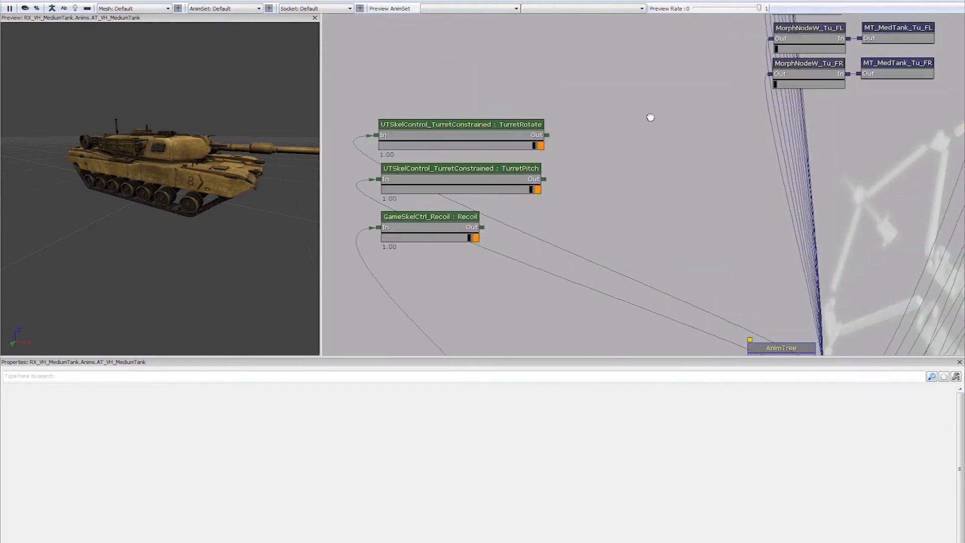
pyautogui.moveTo(650, 117); pyautogui.dragTo(764, 151)
pyautogui.click(548, 161)
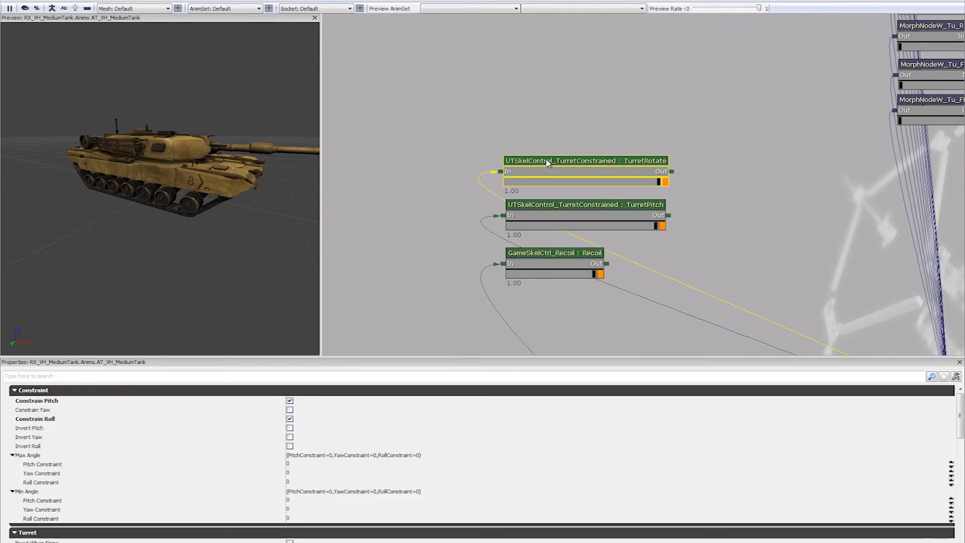
pyautogui.moveTo(272, 186); pyautogui.dragTo(266, 196)
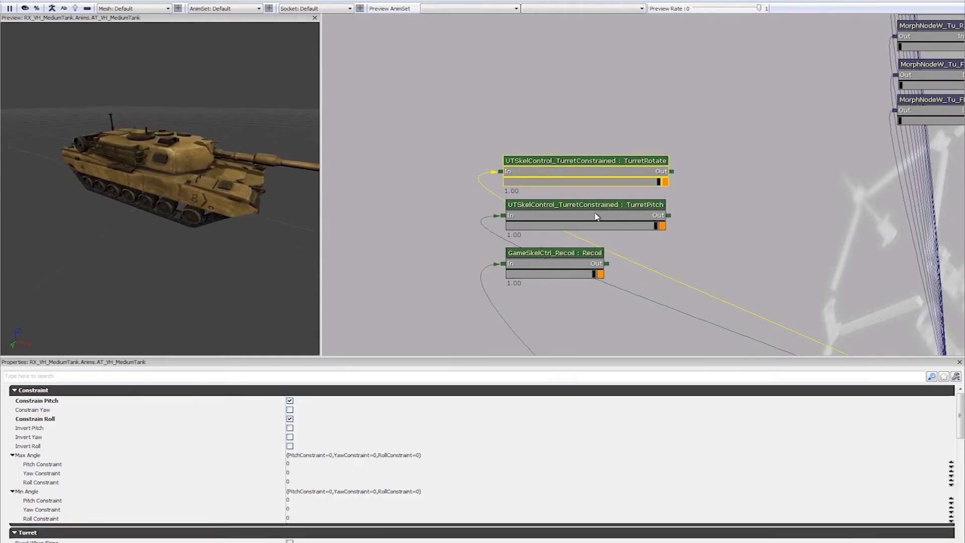
# - Enable Constrain Yaw on the TurretRotate control and try a maximum yaw constraint of -45
pyautogui.click(289, 419)
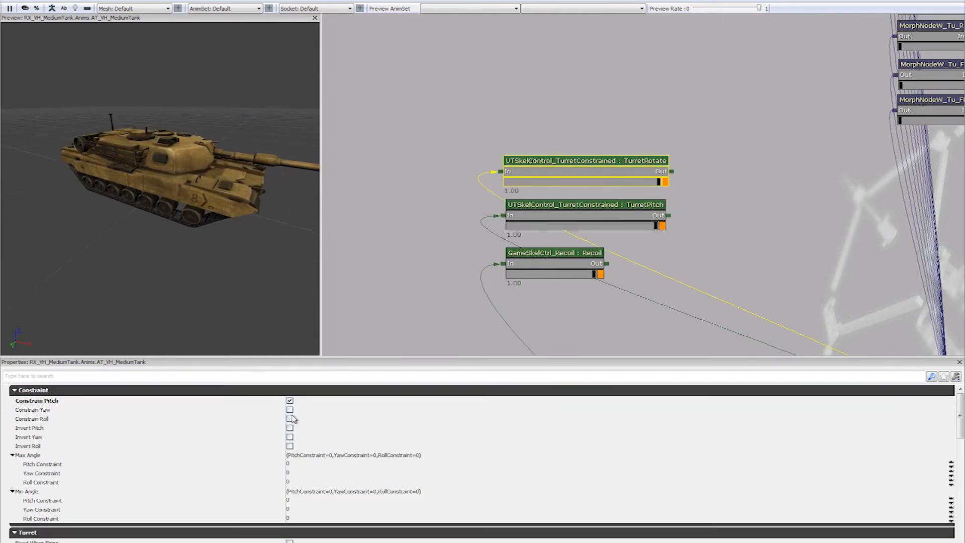
pyautogui.click(290, 418)
pyautogui.click(290, 409)
pyautogui.click(305, 473)
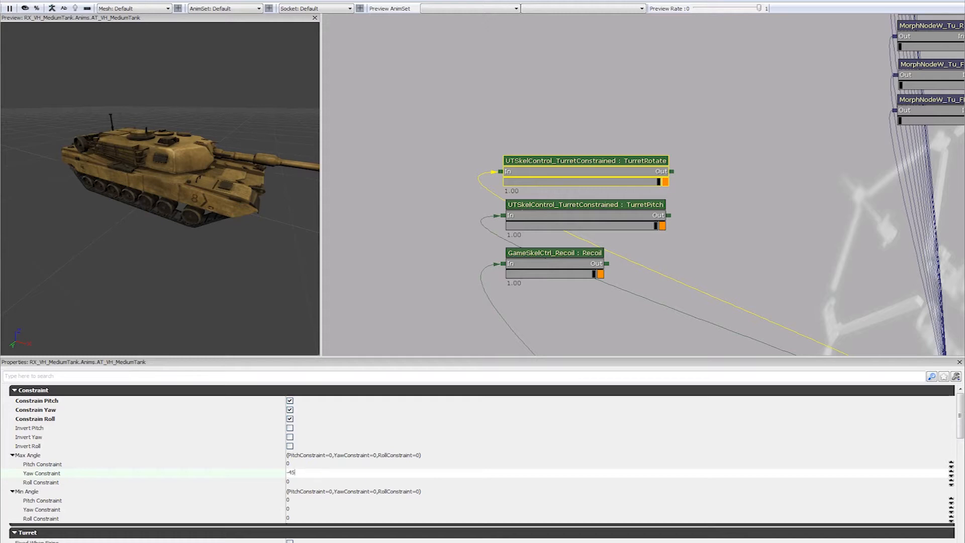
pyautogui.press('Return')
pyautogui.moveTo(97, 236); pyautogui.dragTo(233, 284)
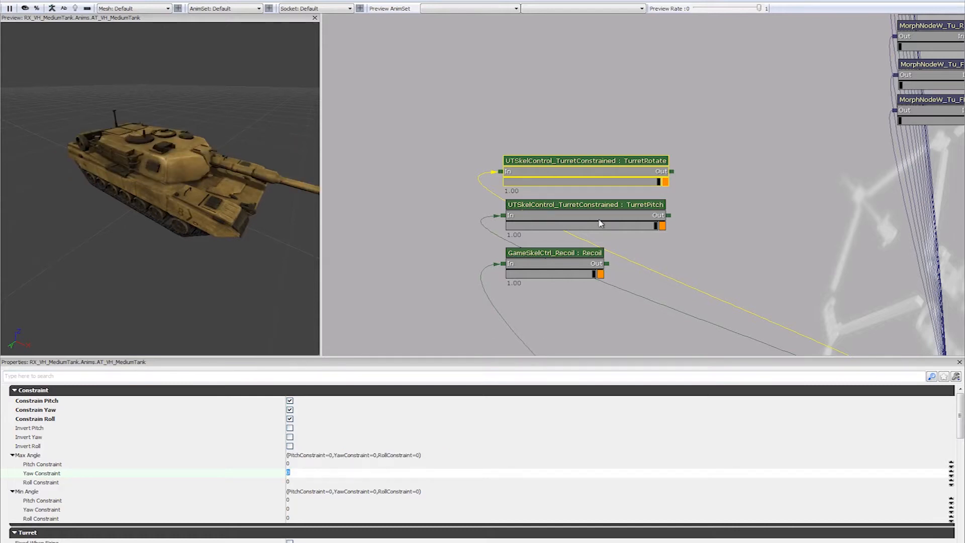
# - Test the TurretPitch control's maximum pitch constraint with -10 and set it back to 25
pyautogui.click(602, 220)
pyautogui.click(312, 465)
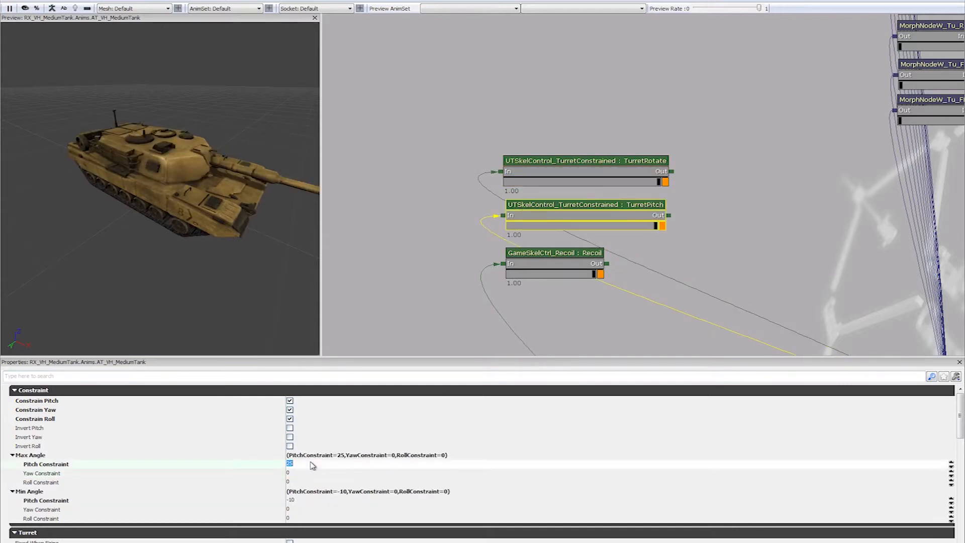
pyautogui.write('-10')
pyautogui.press('Return')
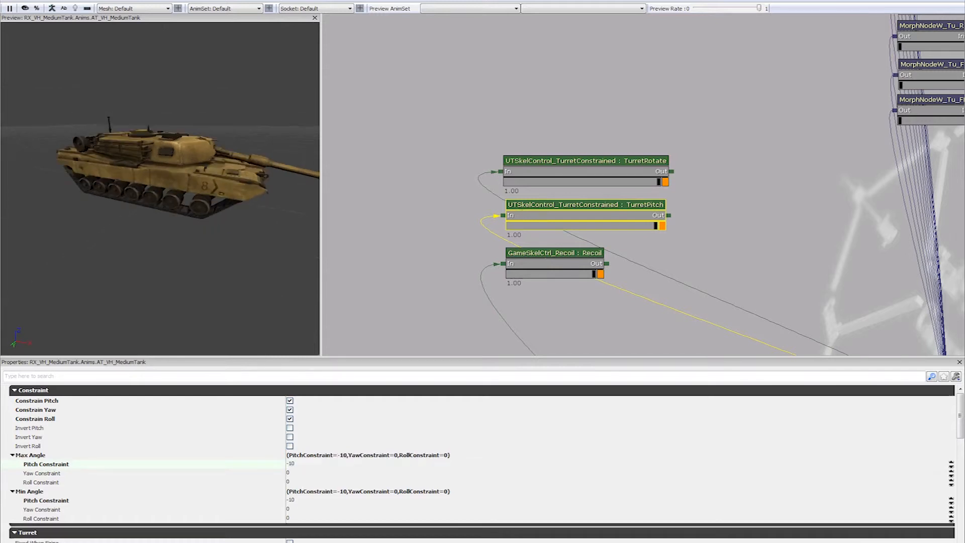
pyautogui.write('25')
pyautogui.press('Return')
# - Test the TurretPitch control's minimum pitch constraint with 25 and set it back to -10
pyautogui.press('Down')
pyautogui.press('Down')
pyautogui.press('Down')
pyautogui.press('Down')
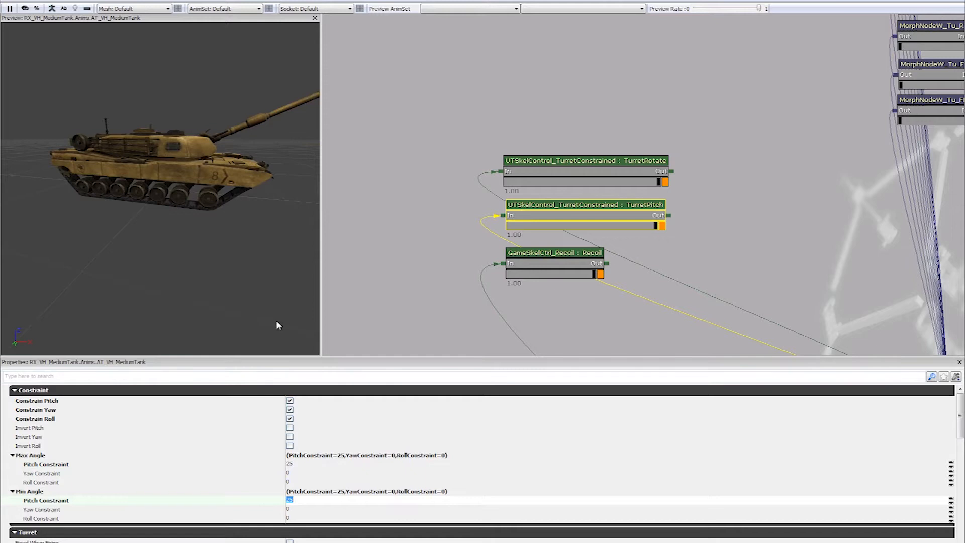
pyautogui.write('-10')
pyautogui.press('Return')
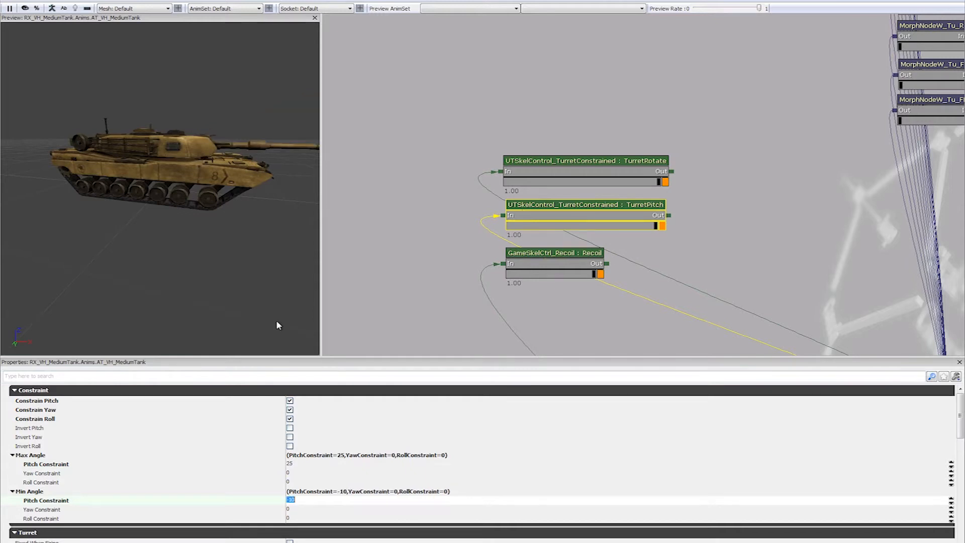
# - Preview the gun recoil twice by switching Play Recoil on and off for the Recoil control
pyautogui.click(586, 257)
pyautogui.click(290, 410)
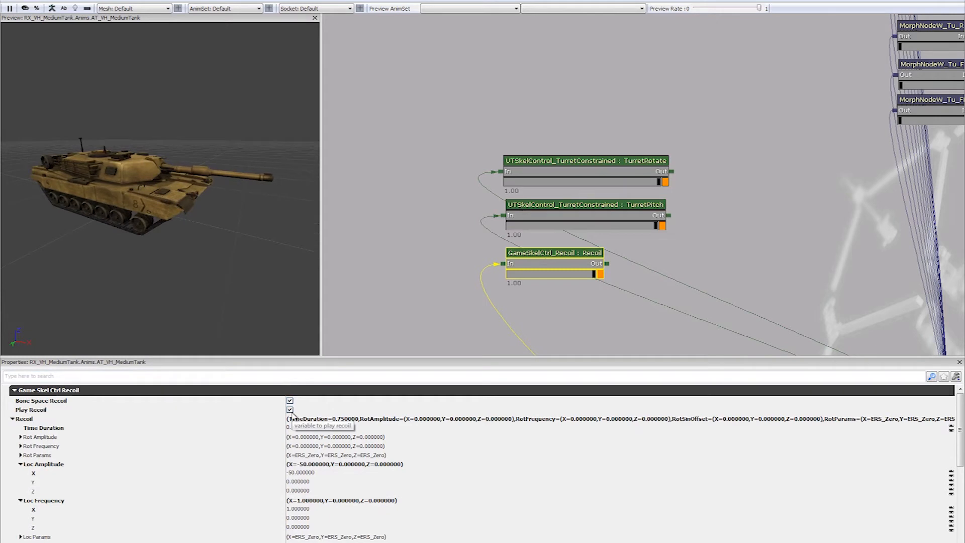
pyautogui.click(290, 410)
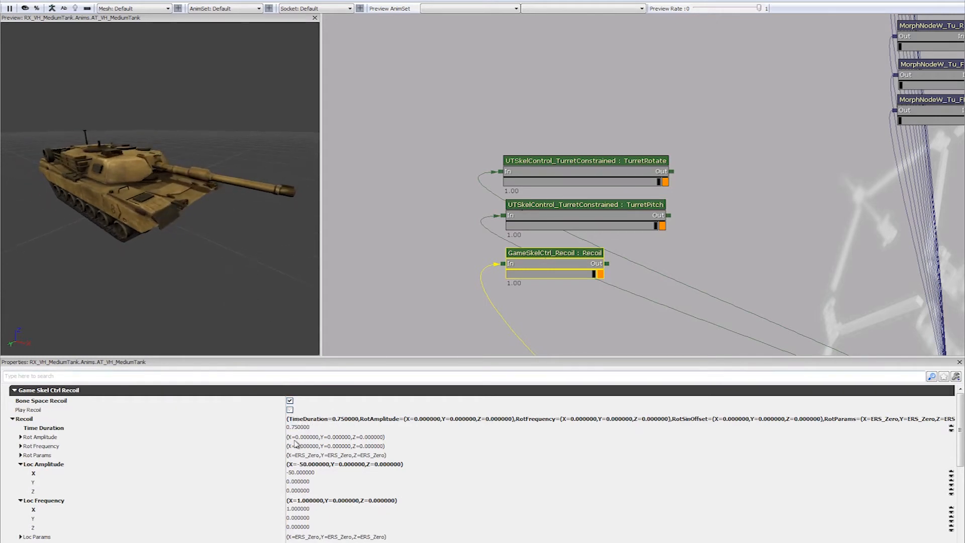
pyautogui.click(290, 410)
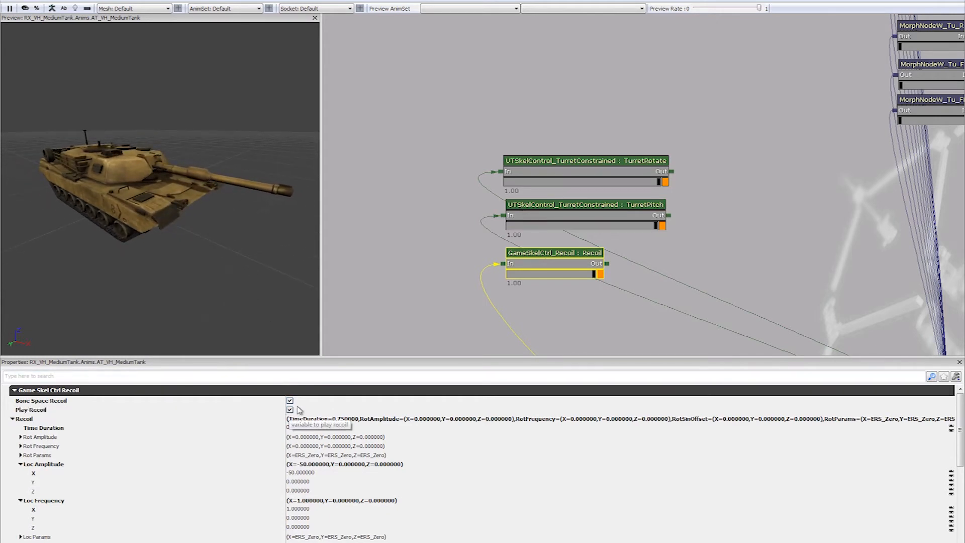
pyautogui.click(289, 409)
pyautogui.moveTo(312, 269); pyautogui.dragTo(239, 257)
# - Select the TurretRotate, TurretPitch and Recoil controls together, deselect them, and look through the skeletal control types available for a new node
pyautogui.scroll(-3, 238, 258)
pyautogui.moveTo(683, 162); pyautogui.dragTo(653, 262)
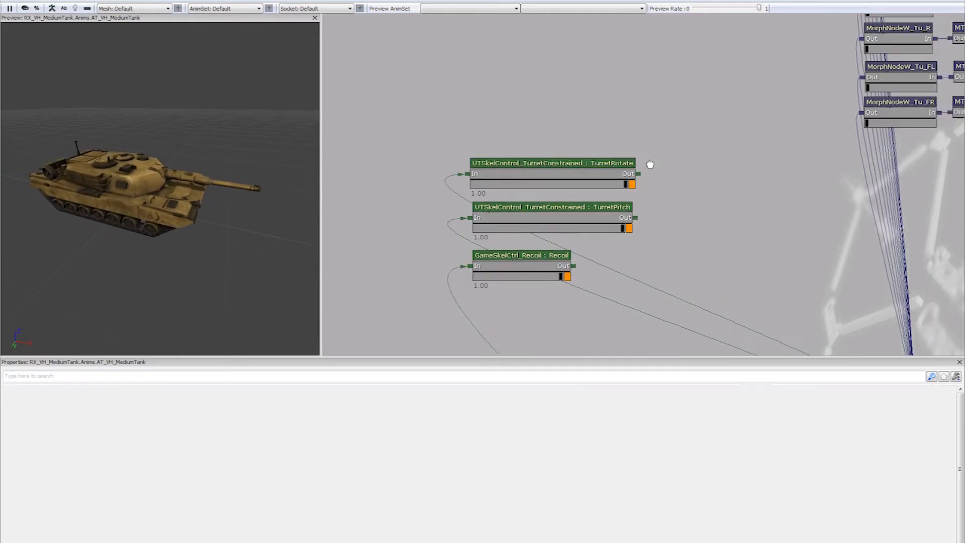
pyautogui.scroll(-2, 615, 165)
pyautogui.scroll(-1, 568, 159)
pyautogui.keyDown('ctrl'); pyautogui.keyDown('alt'); pyautogui.moveTo(640, 154); pyautogui.dragTo(425, 292); pyautogui.keyUp('alt'); pyautogui.keyUp('ctrl')
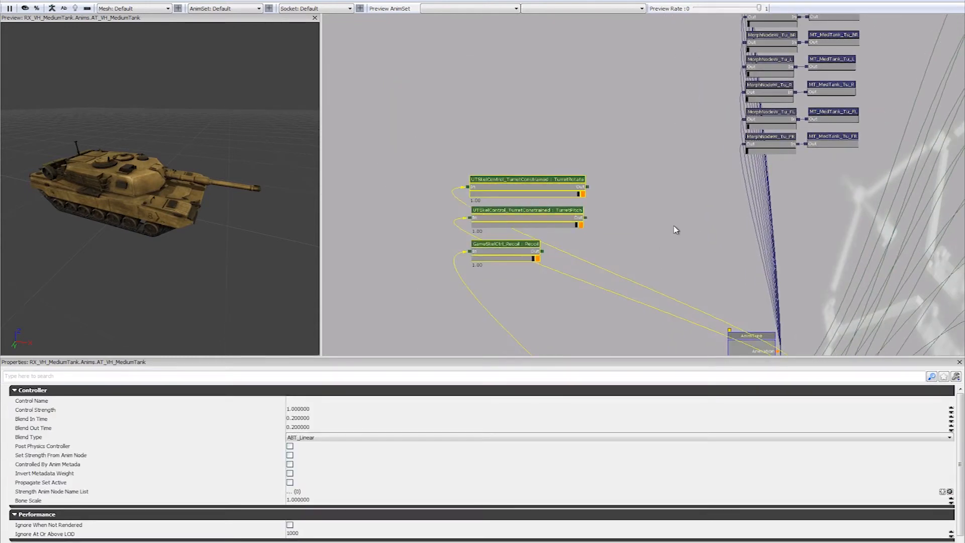
pyautogui.moveTo(812, 203); pyautogui.dragTo(757, 187)
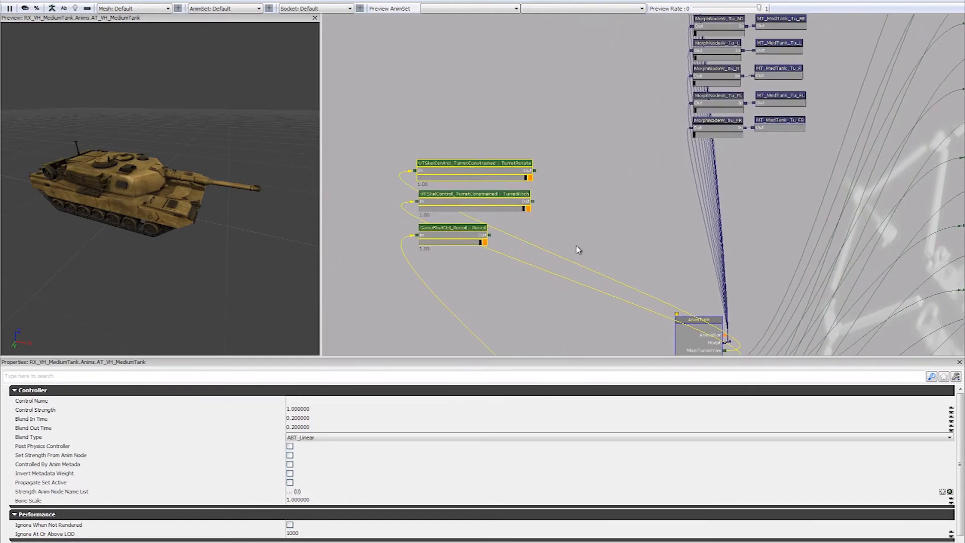
pyautogui.click(609, 231)
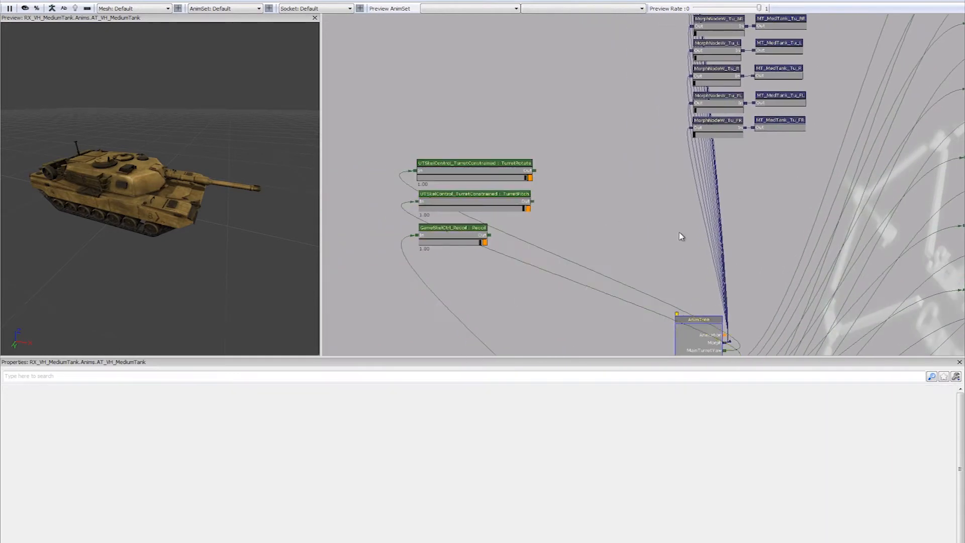
pyautogui.rightClick(552, 120)
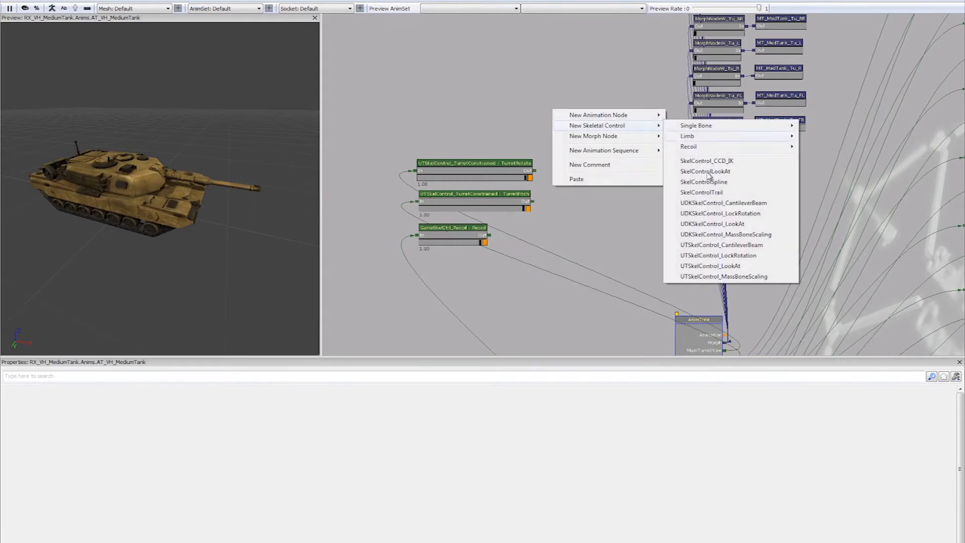
pyautogui.click(488, 104)
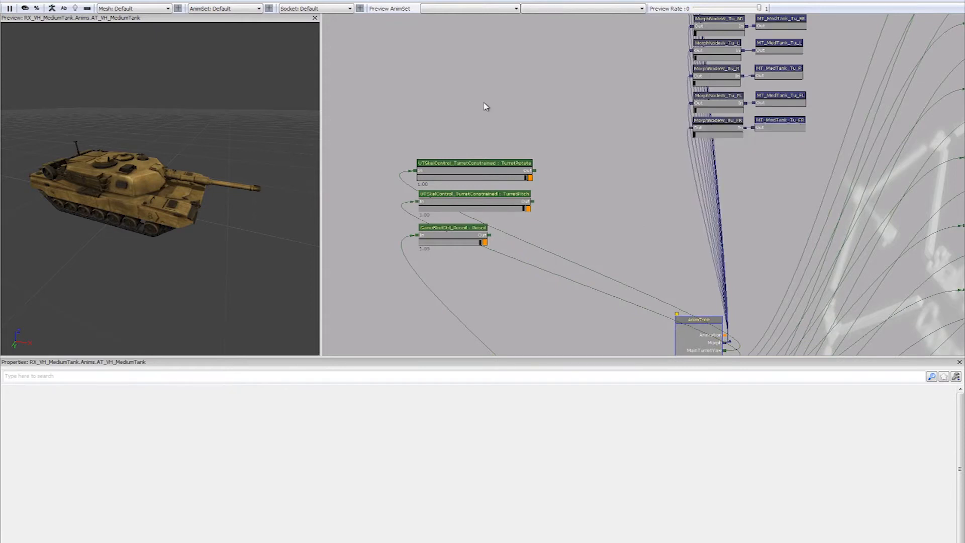
# - Select all the wheel and single-bone controls linked to the AnimTree node's bones
pyautogui.moveTo(609, 271); pyautogui.dragTo(531, 136)
pyautogui.scroll(-6, 792, 198)
pyautogui.keyDown('ctrl'); pyautogui.keyDown('alt'); pyautogui.moveTo(791, 134); pyautogui.dragTo(656, 308); pyautogui.keyUp('alt'); pyautogui.keyUp('ctrl')
pyautogui.moveTo(732, 267); pyautogui.dragTo(749, 346)
pyautogui.scroll(5, 695, 256)
pyautogui.moveTo(487, 89); pyautogui.dragTo(501, 146)
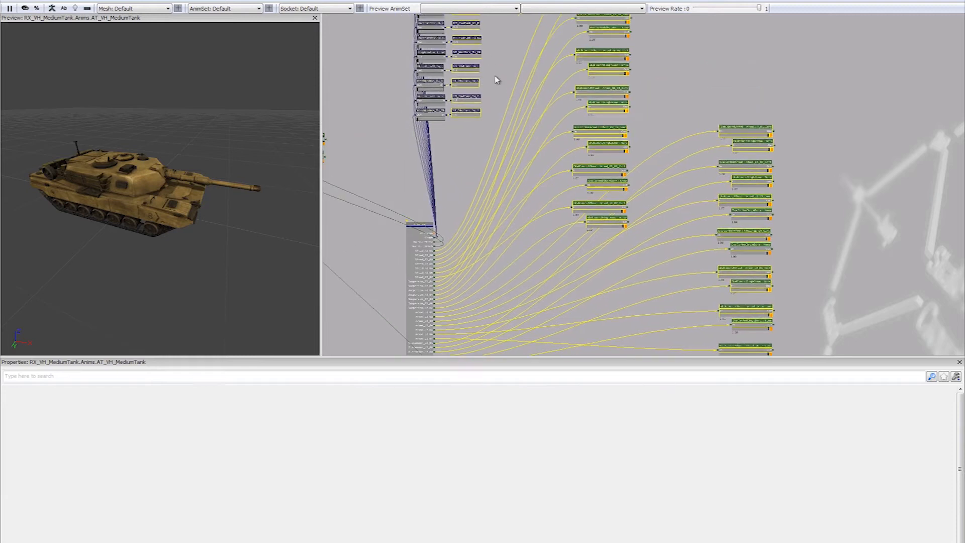
pyautogui.click(491, 130)
pyautogui.keyDown('ctrl'); pyautogui.keyDown('alt'); pyautogui.moveTo(512, 34); pyautogui.dragTo(776, 312); pyautogui.keyUp('alt'); pyautogui.keyUp('ctrl')
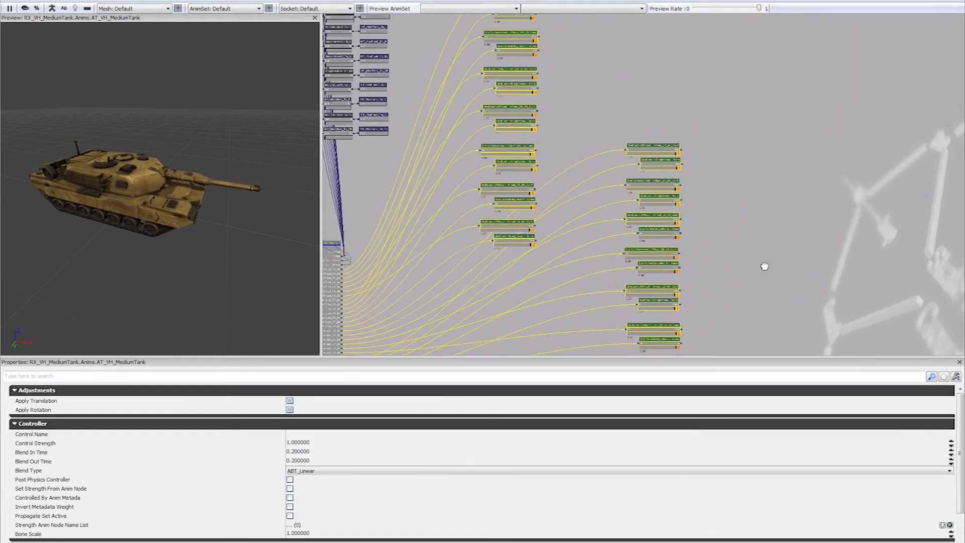
# - Examine the tank's wheels and tracks in the preview alongside their selected skeletal controls, and clear the selection
pyautogui.moveTo(757, 200); pyautogui.dragTo(719, 76)
pyautogui.moveTo(715, 198); pyautogui.dragTo(725, 236)
pyautogui.moveTo(163, 260); pyautogui.dragTo(87, 253)
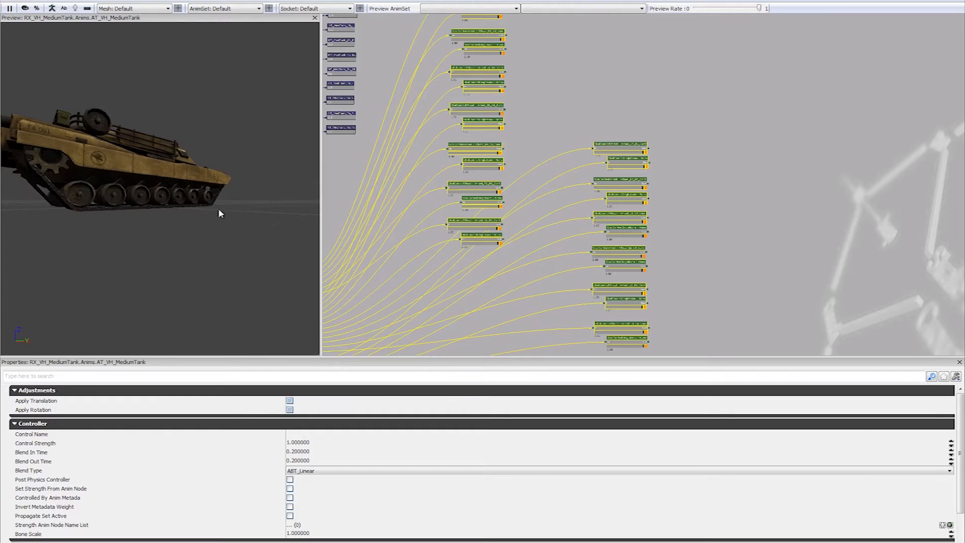
pyautogui.moveTo(28, 180); pyautogui.dragTo(166, 213)
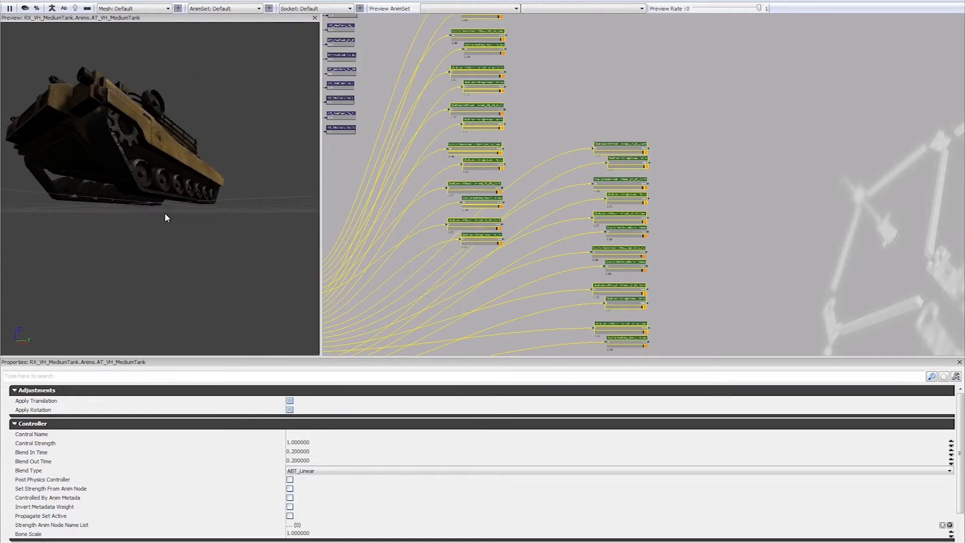
pyautogui.moveTo(89, 261); pyautogui.dragTo(186, 246)
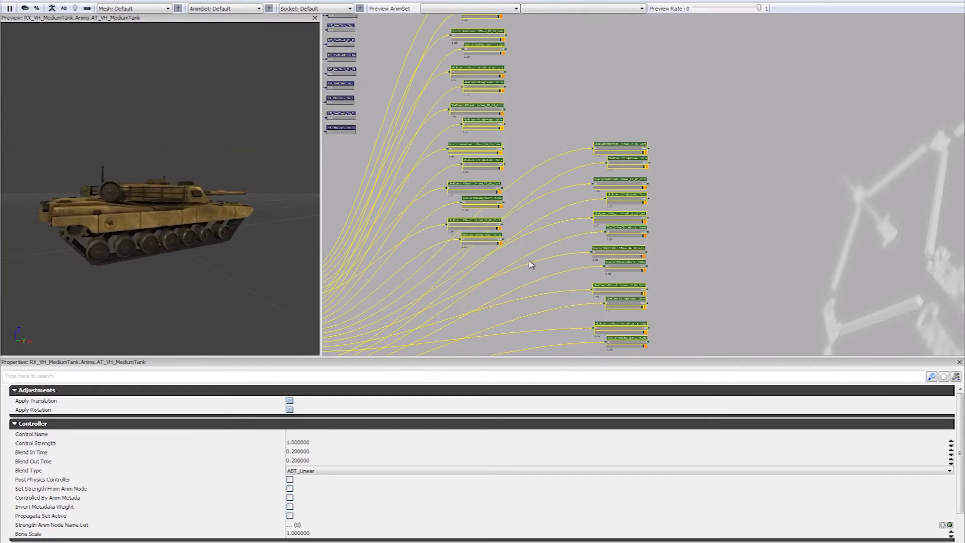
pyautogui.moveTo(529, 261); pyautogui.dragTo(533, 113)
pyautogui.moveTo(596, 160); pyautogui.dragTo(626, 426)
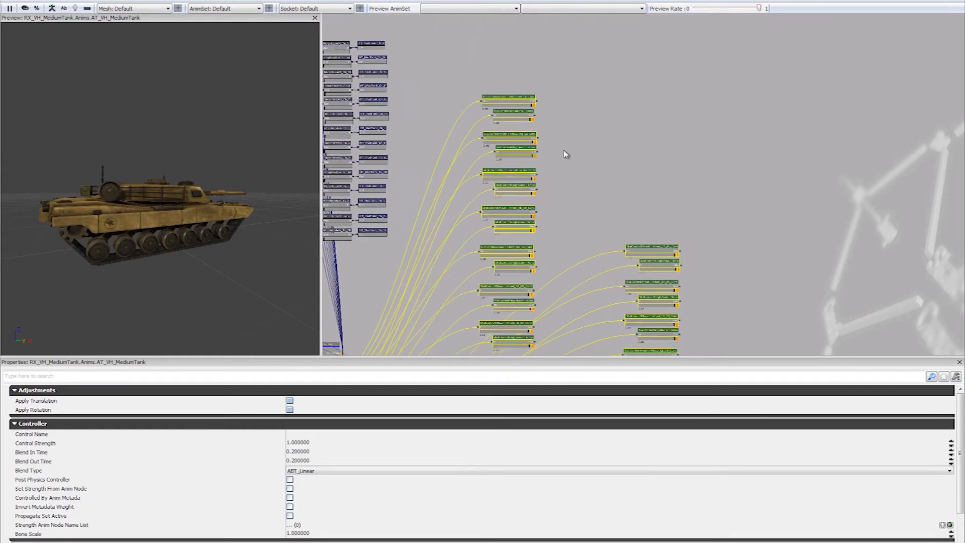
pyautogui.click(566, 153)
# - Test the Wheel_RB_01_Cont control by switching its wheel displacement between 25 and 0, ending at 0
pyautogui.scroll(5, 601, 233)
pyautogui.keyDown('ctrl'); pyautogui.keyDown('alt'); pyautogui.moveTo(674, 129); pyautogui.dragTo(681, 181); pyautogui.keyUp('alt'); pyautogui.keyUp('ctrl')
pyautogui.click(578, 163)
pyautogui.moveTo(262, 281); pyautogui.dragTo(248, 312)
pyautogui.click(325, 400)
pyautogui.write('25')
pyautogui.press('Return')
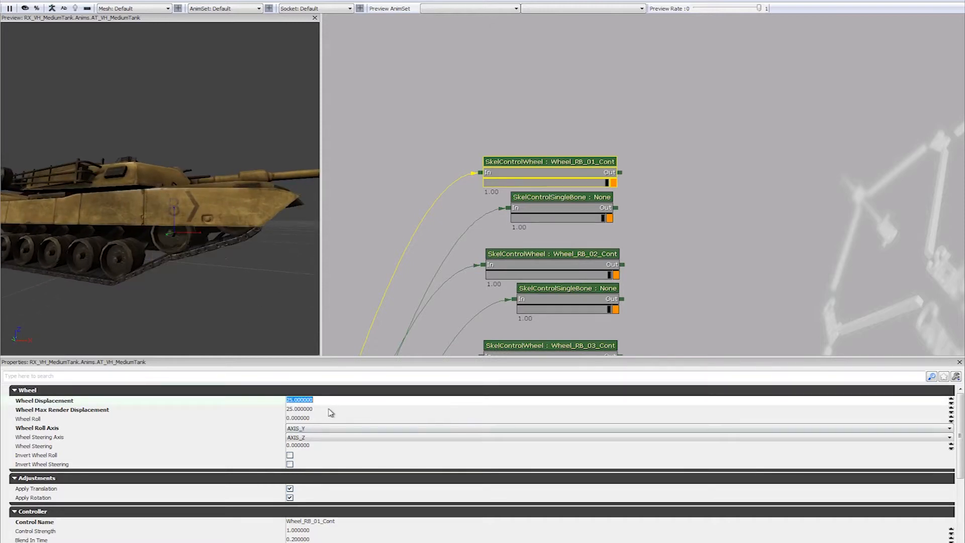
pyautogui.write('0')
pyautogui.press('Return')
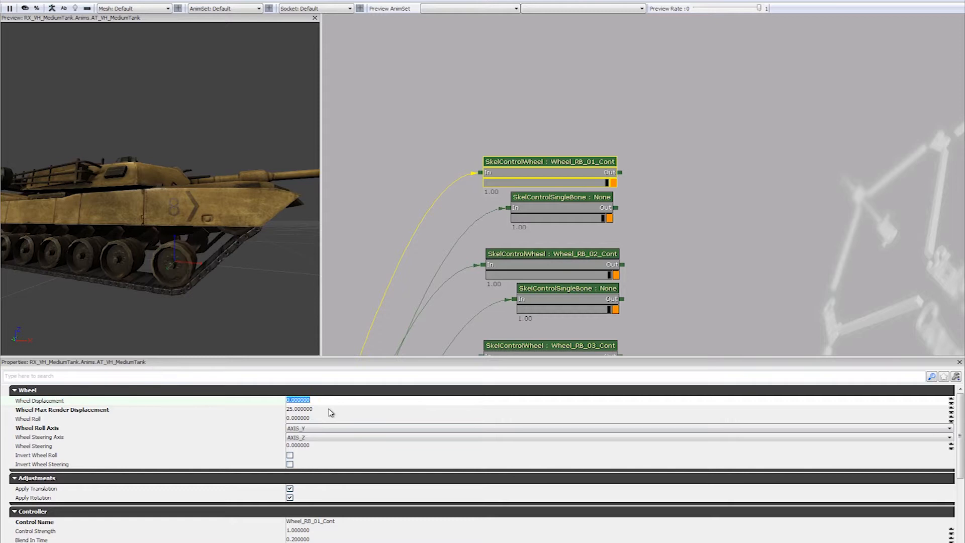
pyautogui.write('25')
pyautogui.press('Return')
pyautogui.write('0')
pyautogui.click(330, 411)
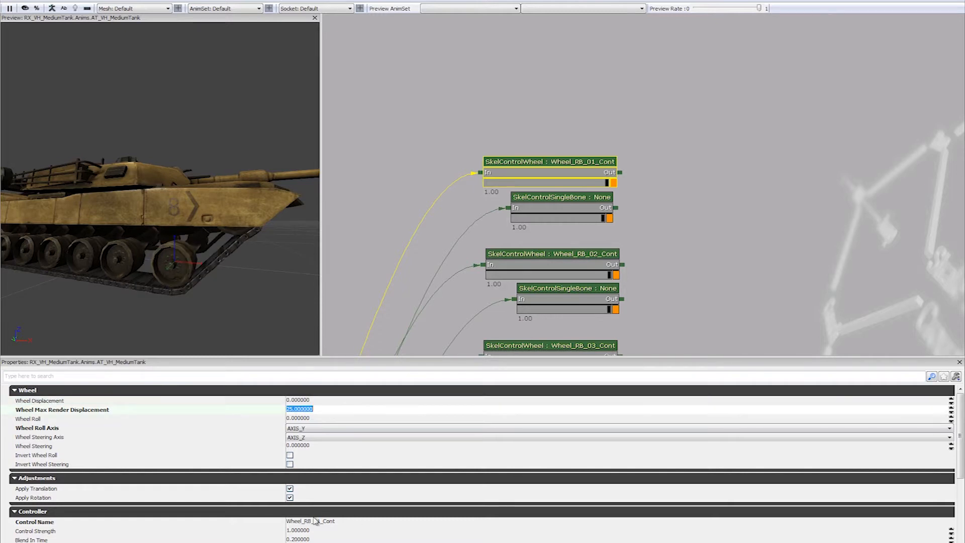
# - Examine the maximum render displacement, roll, roll axis and steering properties of the Wheel_RB_01_Cont control
pyautogui.scroll(-1, 327, 410)
pyautogui.click(317, 410)
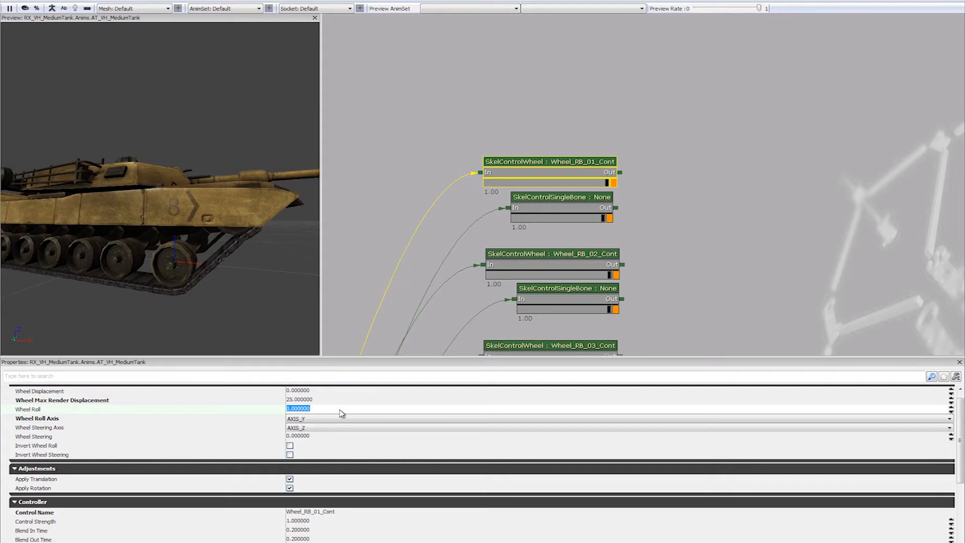
pyautogui.click(320, 400)
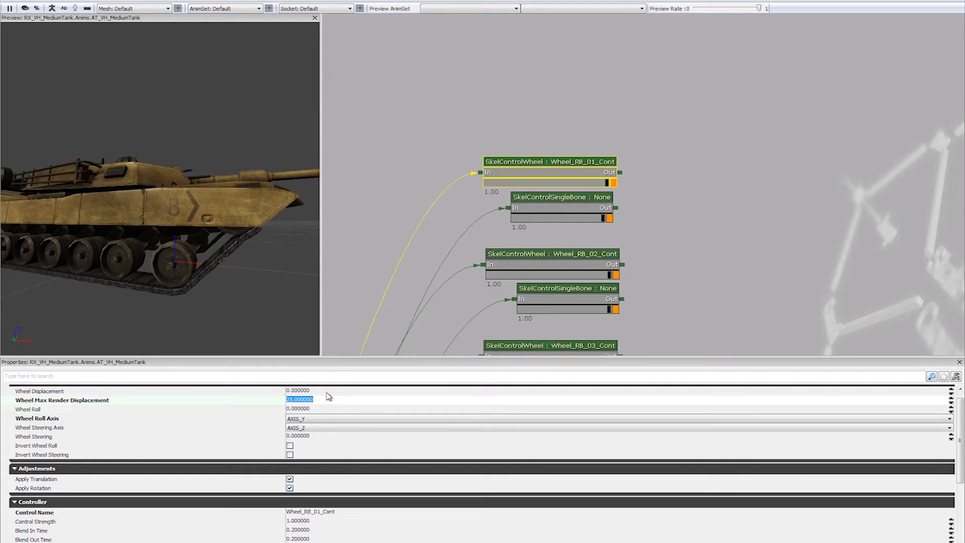
pyautogui.click(321, 409)
pyautogui.click(308, 436)
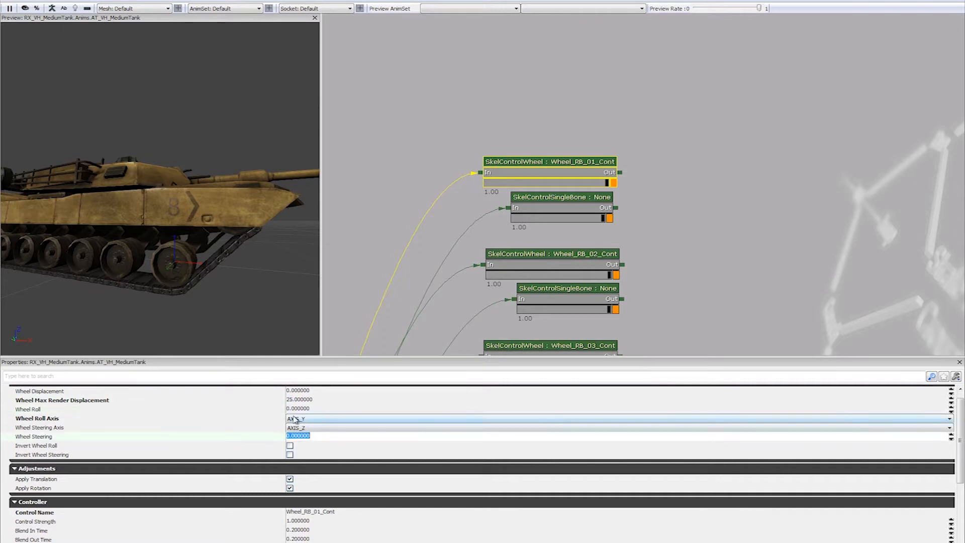
pyautogui.click(345, 420)
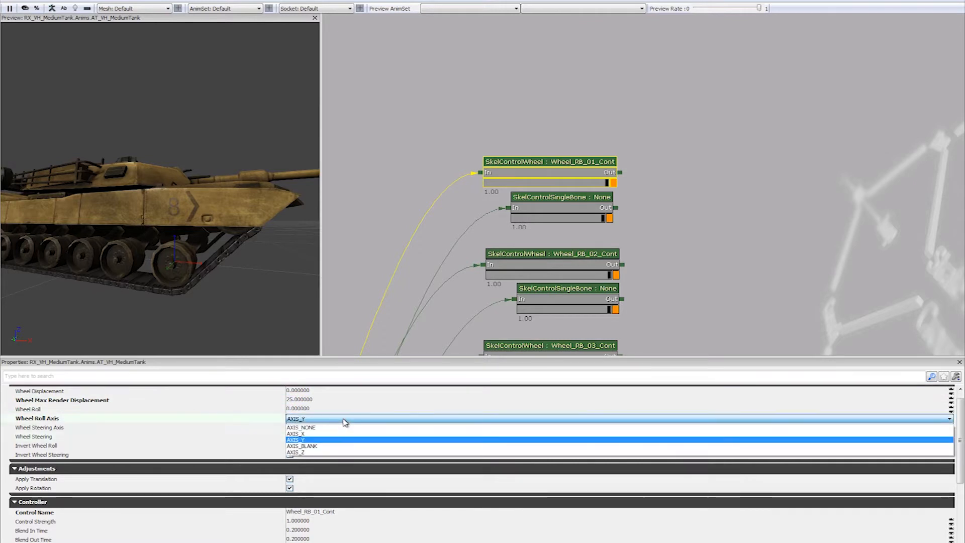
pyautogui.click(344, 421)
pyautogui.click(307, 436)
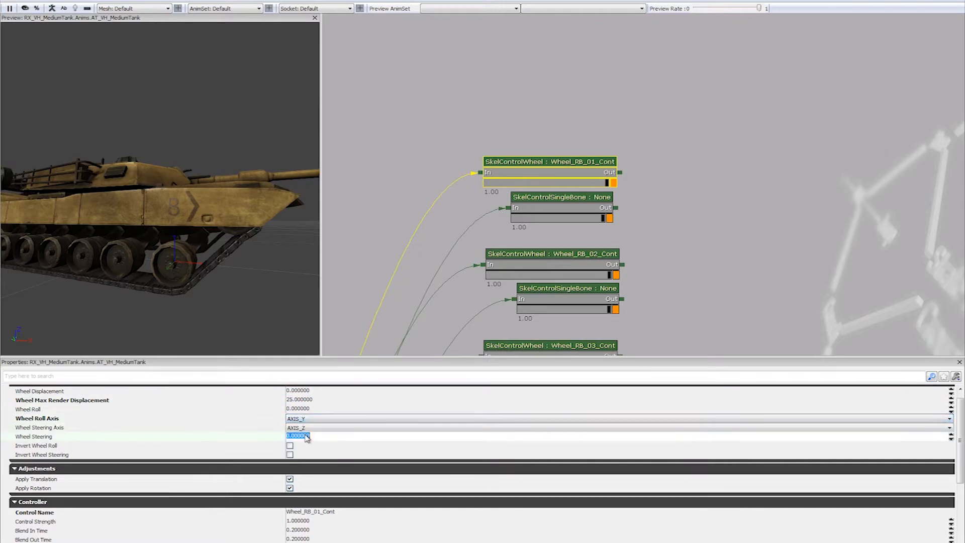
pyautogui.scroll(-4, 305, 435)
pyautogui.scroll(5, 305, 435)
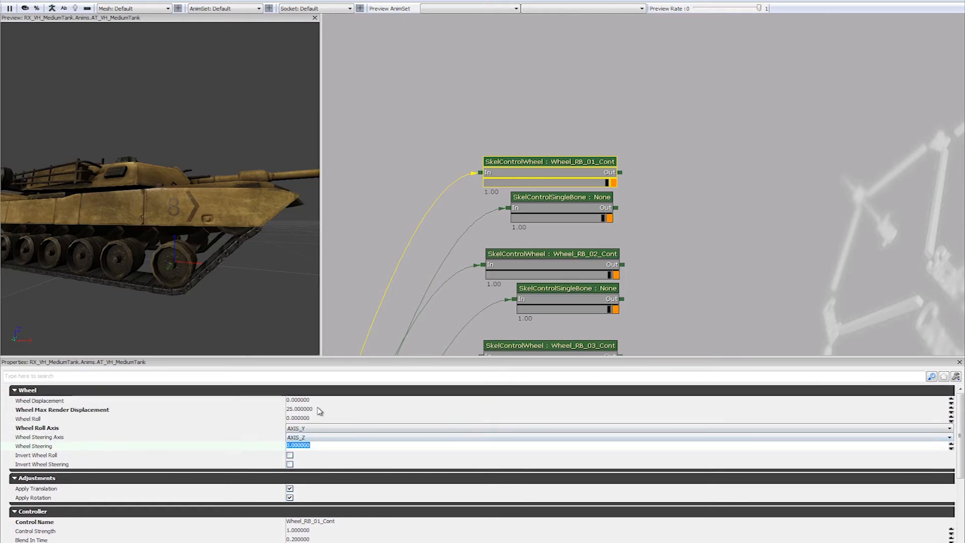
# - Test the Wheel_RB_01_Cont control's wheel displacement at 15, 0 and -15, ending at 0
pyautogui.click(317, 403)
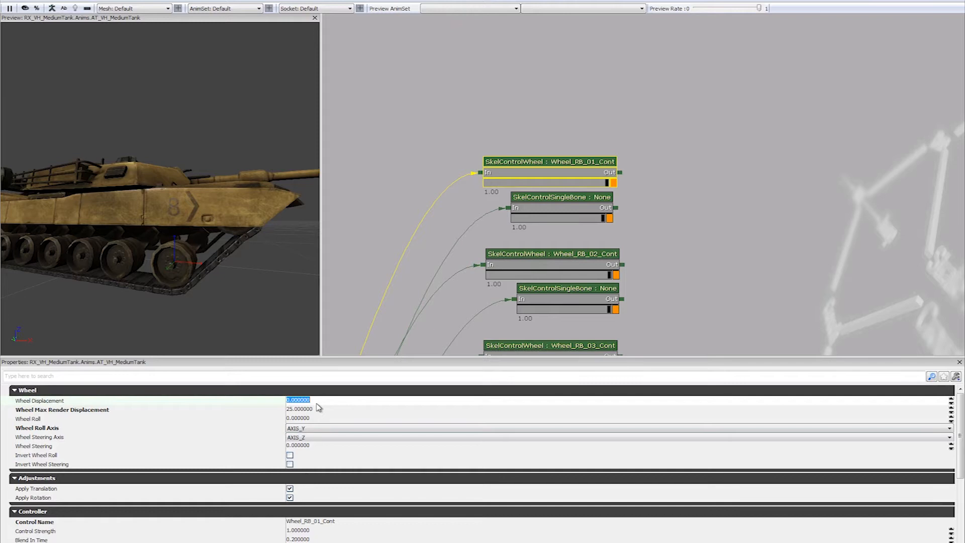
pyautogui.write('15')
pyautogui.press('Return')
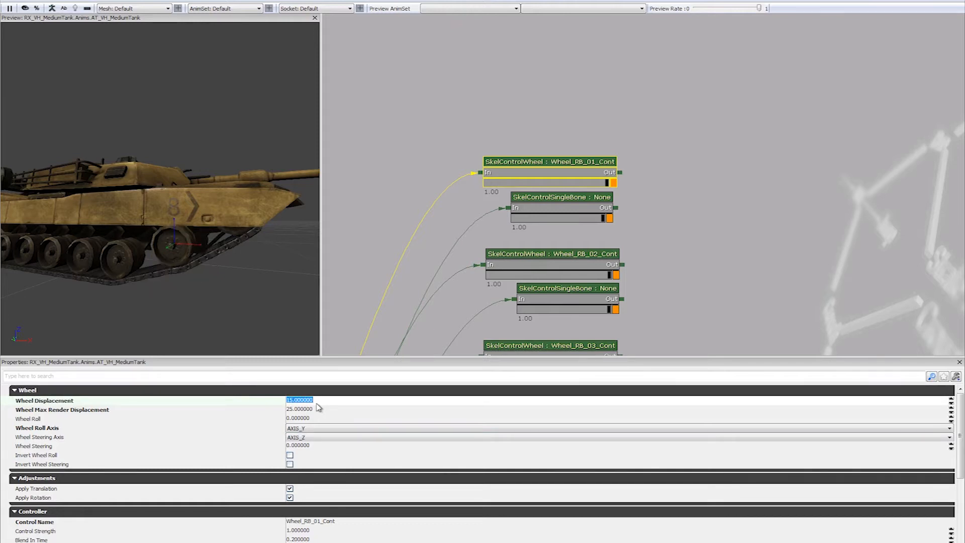
pyautogui.write('0')
pyautogui.press('Return')
pyautogui.write('-15')
pyautogui.press('Return')
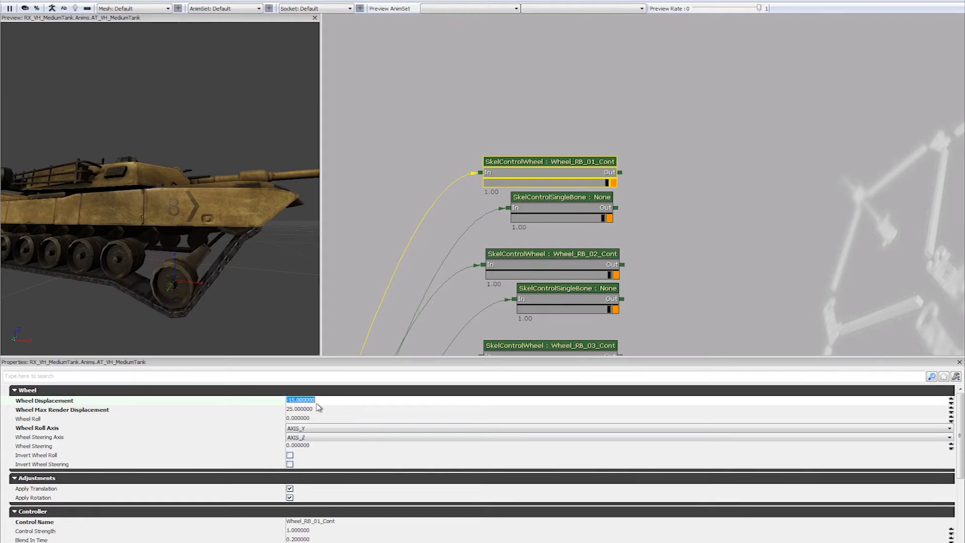
pyautogui.write('0')
pyautogui.press('Return')
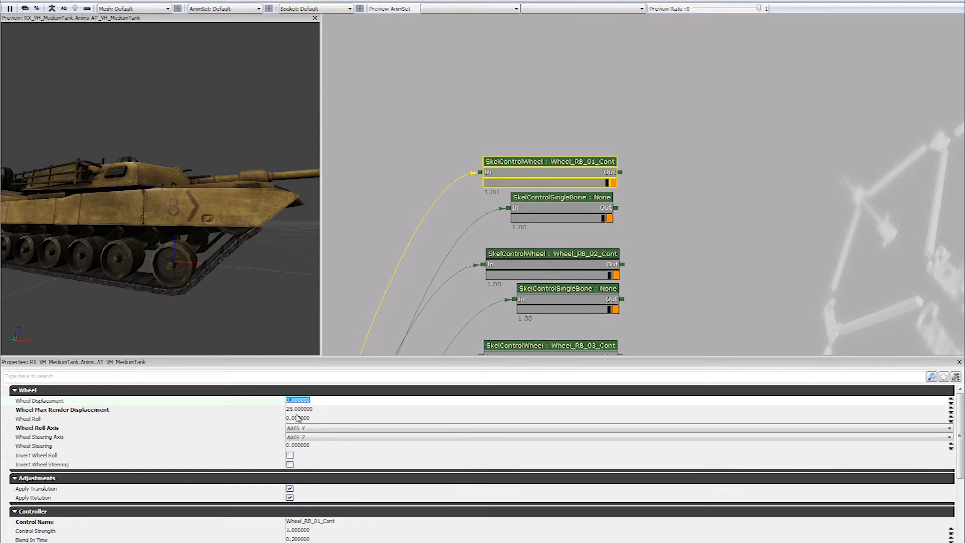
pyautogui.scroll(-5, 298, 417)
pyautogui.scroll(4, 305, 418)
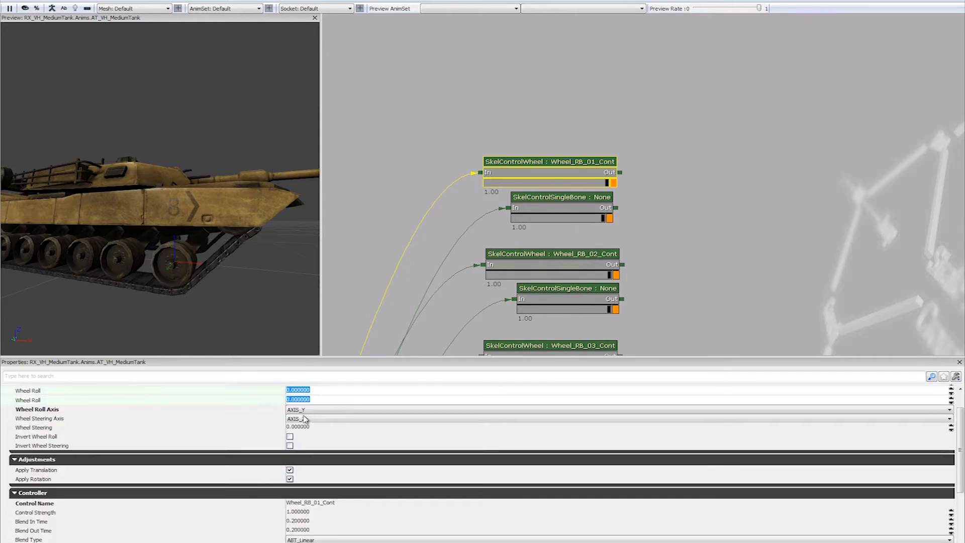
pyautogui.scroll(2, 305, 418)
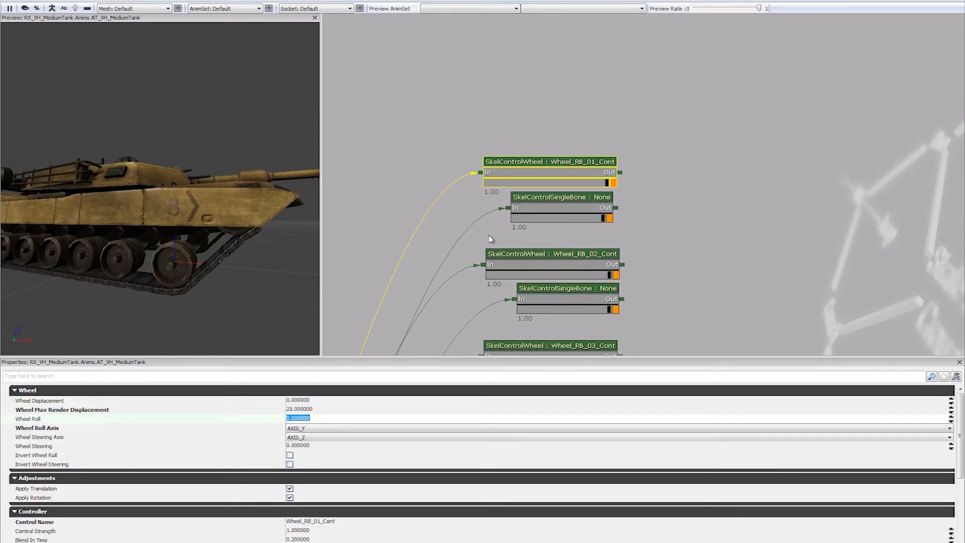
# - Set the strength of the single-bone control below Wheel_RB_01_Cont to 0, and test Wheel_RB_01_Cont with a wheel displacement of 15
pyautogui.moveTo(198, 312); pyautogui.dragTo(212, 317)
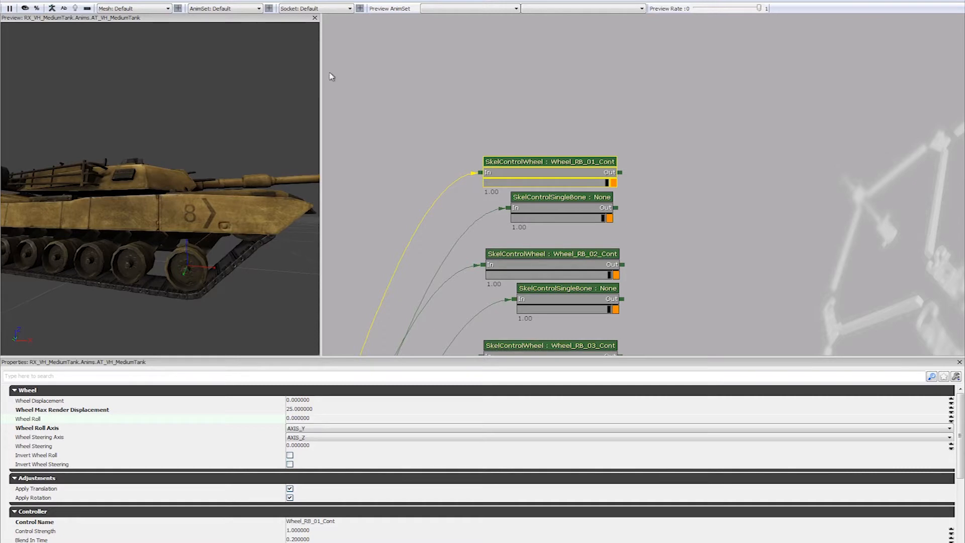
pyautogui.click(563, 200)
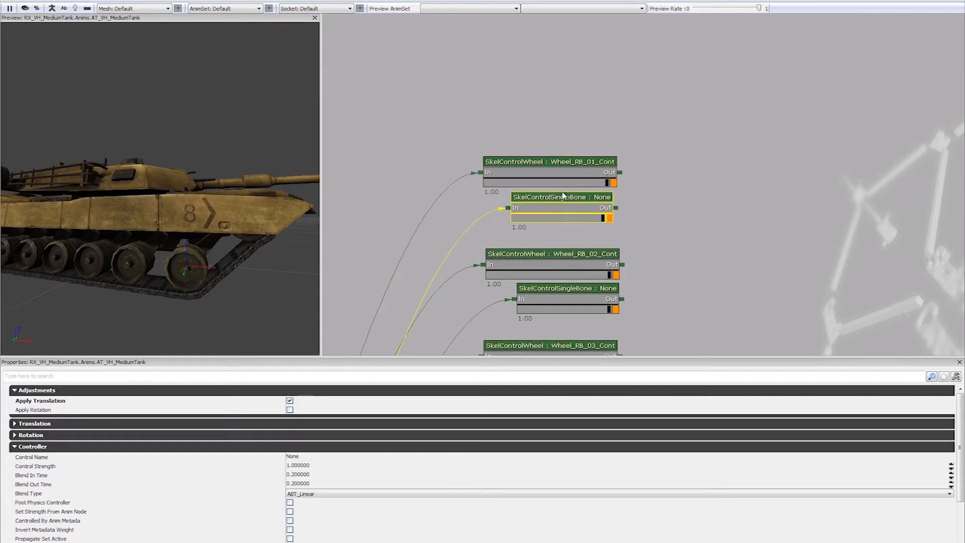
pyautogui.moveTo(598, 218); pyautogui.dragTo(436, 219)
pyautogui.click(525, 168)
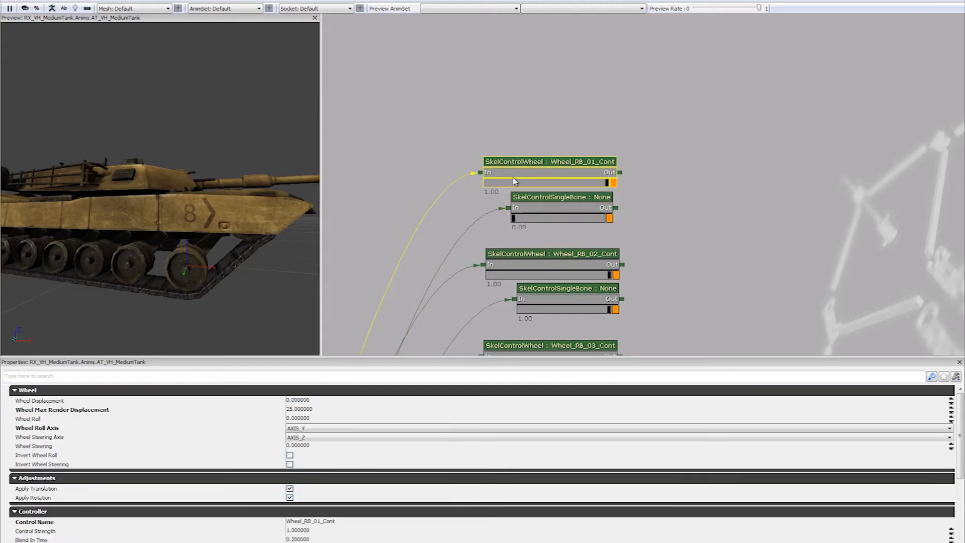
pyautogui.click(336, 402)
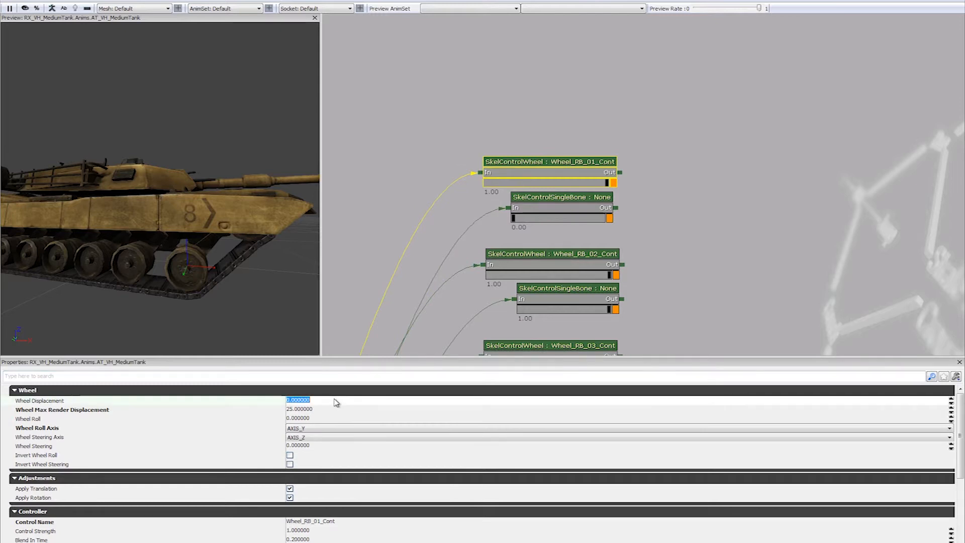
pyautogui.write('15')
pyautogui.press('Return')
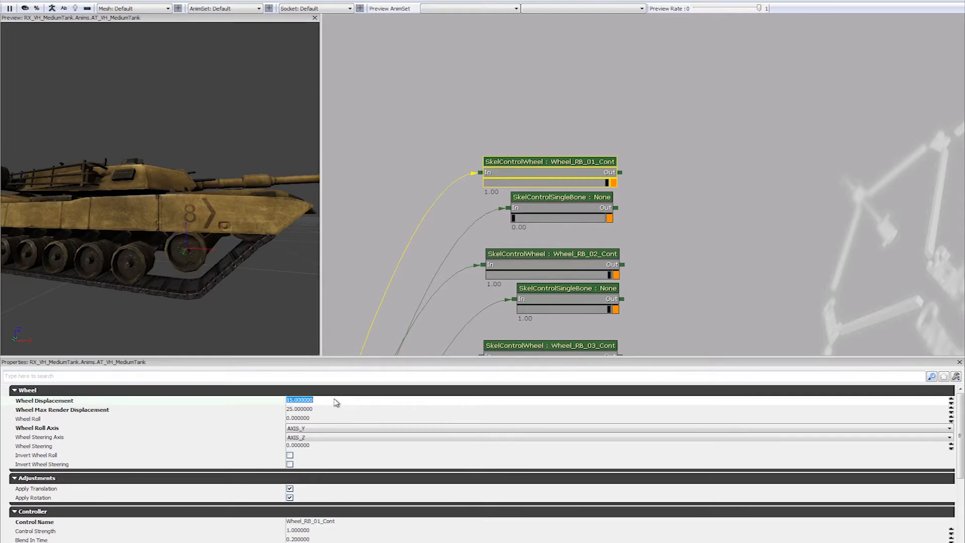
pyautogui.moveTo(303, 266); pyautogui.dragTo(223, 258)
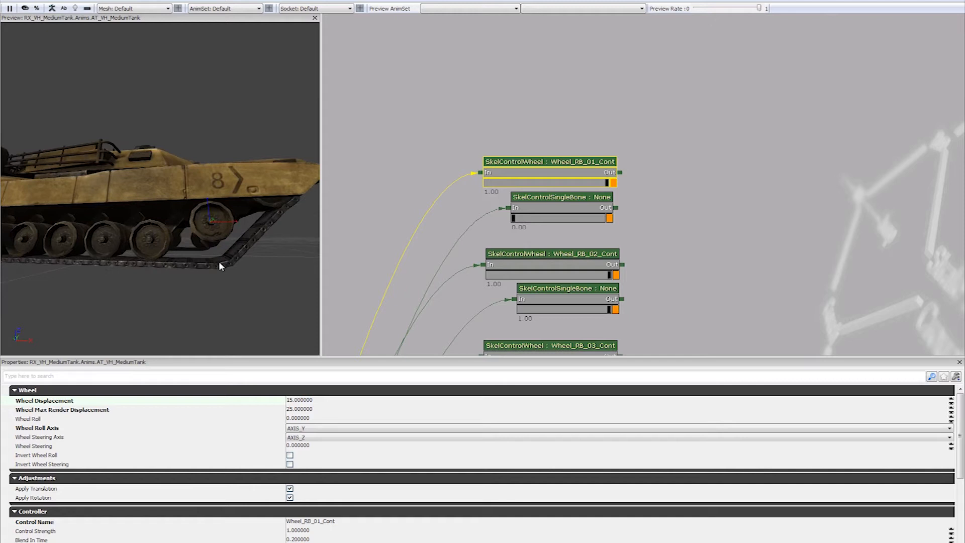
# - Restore the single-bone control's strength to 1, set Wheel_RB_01_Cont's wheel displacement to 0, and reselect the single-bone control
pyautogui.moveTo(517, 222); pyautogui.dragTo(670, 246)
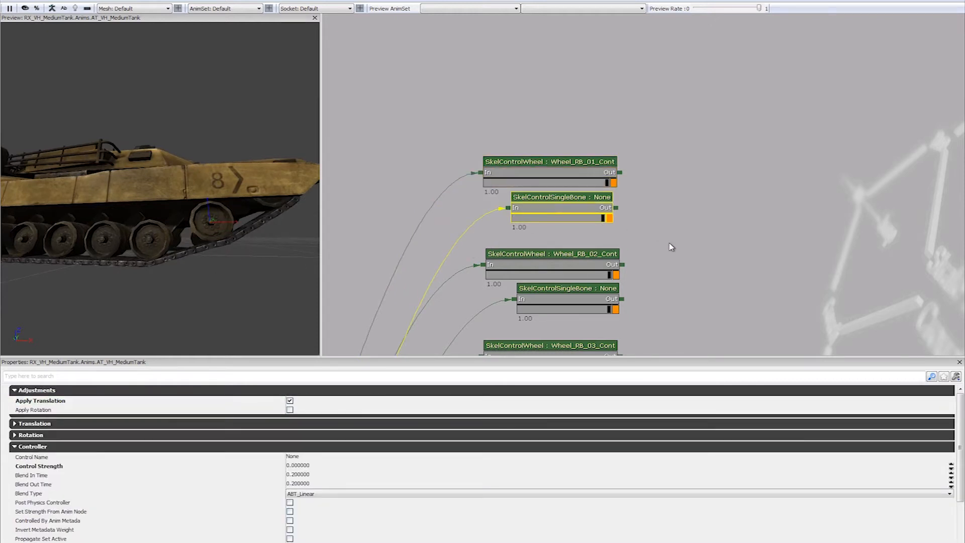
pyautogui.click(556, 170)
pyautogui.click(328, 400)
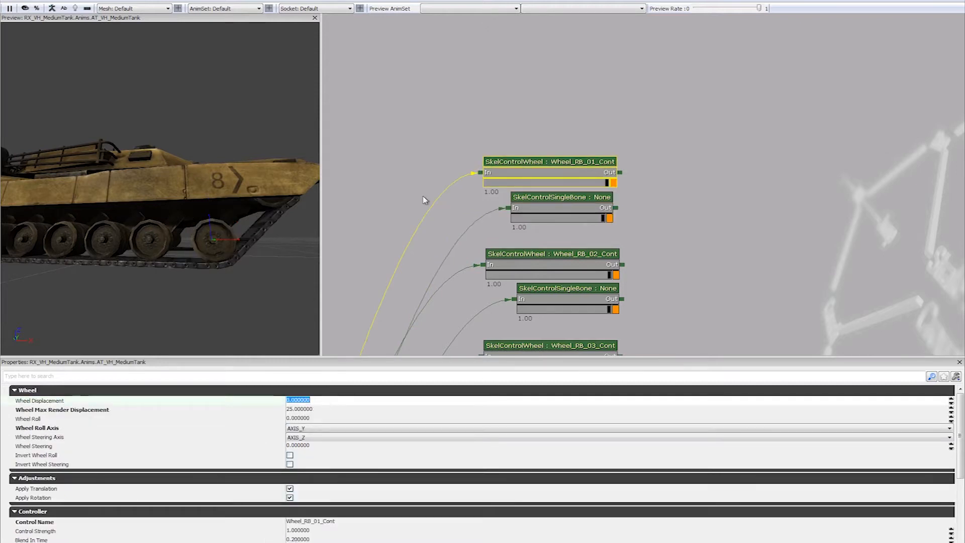
pyautogui.click(557, 199)
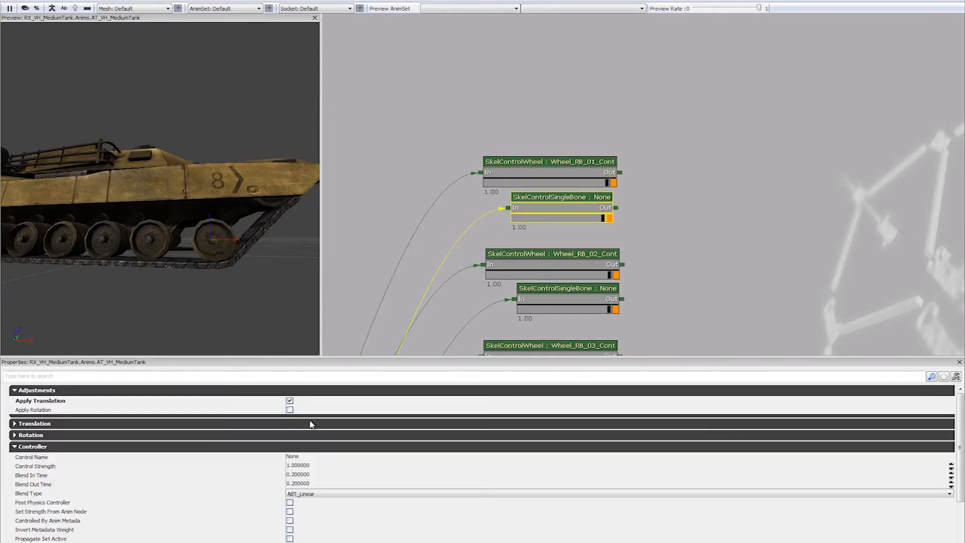
# - Try adding a new SkelControlSingleBone above the wheel controls, expand its Translation settings, and delete it
pyautogui.moveTo(683, 200); pyautogui.dragTo(703, 240)
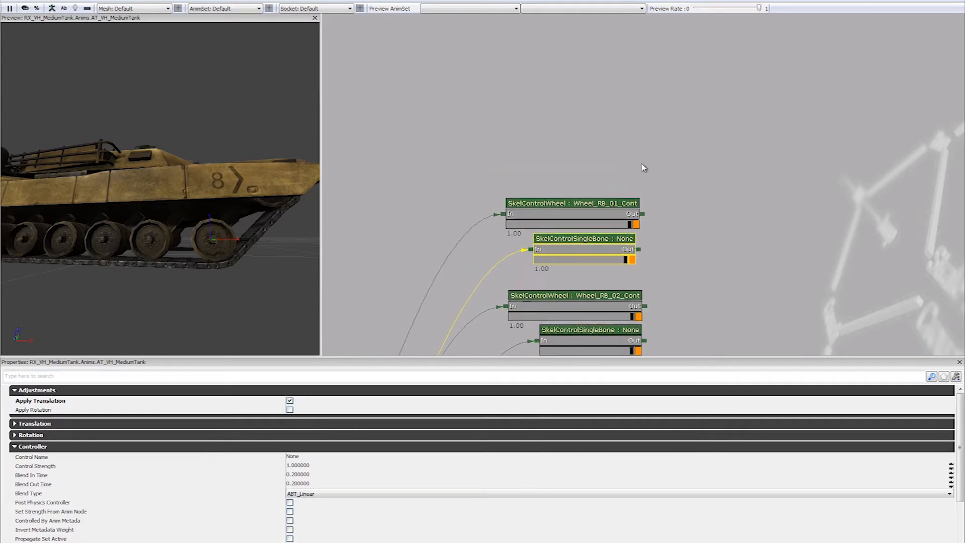
pyautogui.click(642, 164)
pyautogui.moveTo(628, 153); pyautogui.dragTo(551, 170)
pyautogui.rightClick(587, 132)
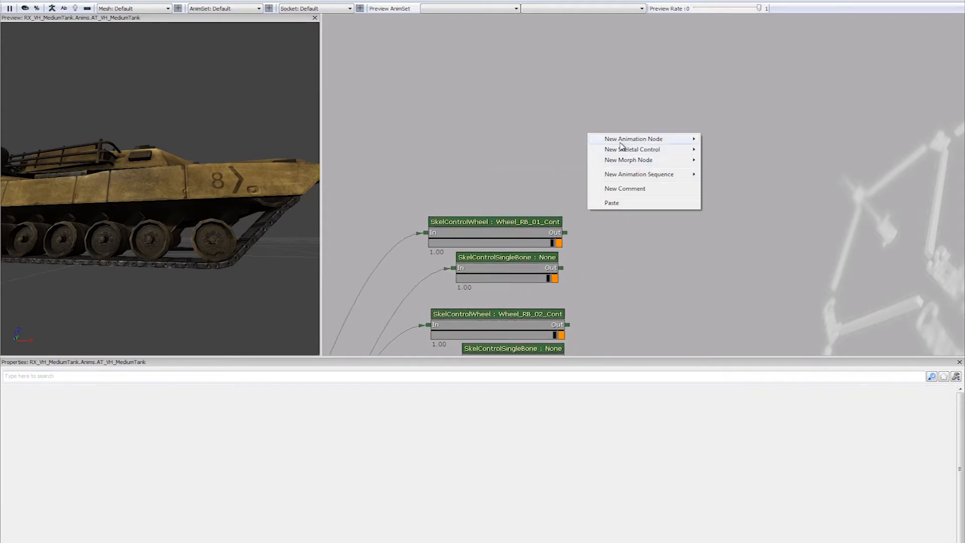
pyautogui.moveTo(625, 149)
pyautogui.moveTo(796, 154)
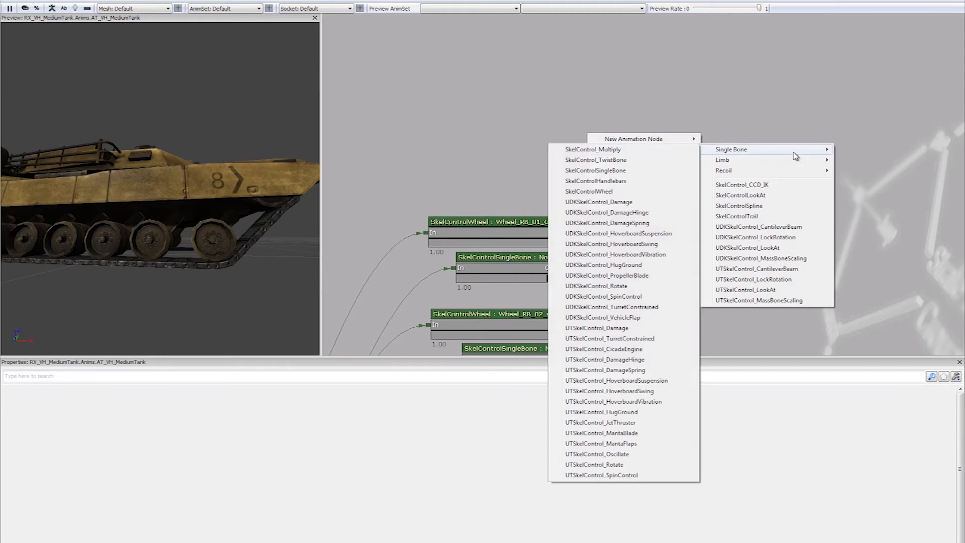
pyautogui.click(643, 172)
pyautogui.click(670, 156)
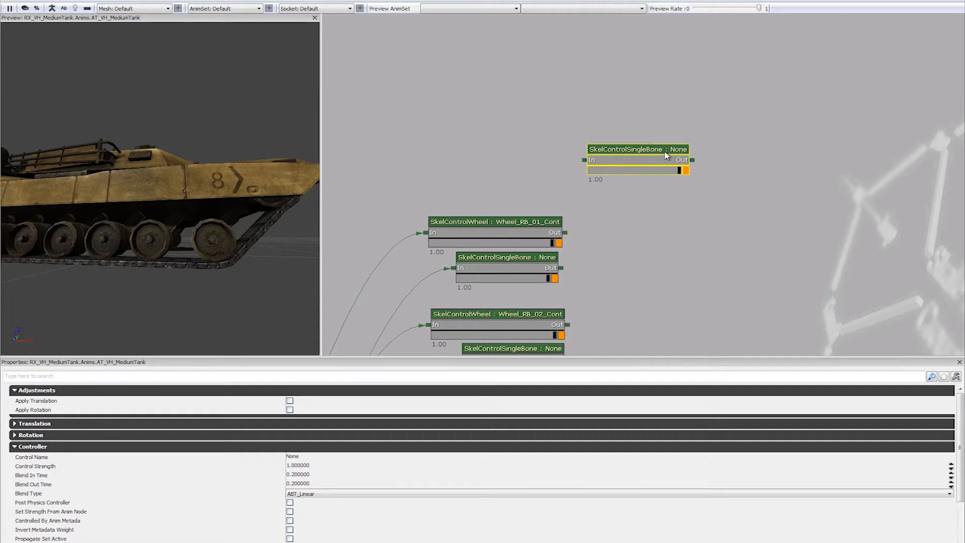
pyautogui.click(33, 424)
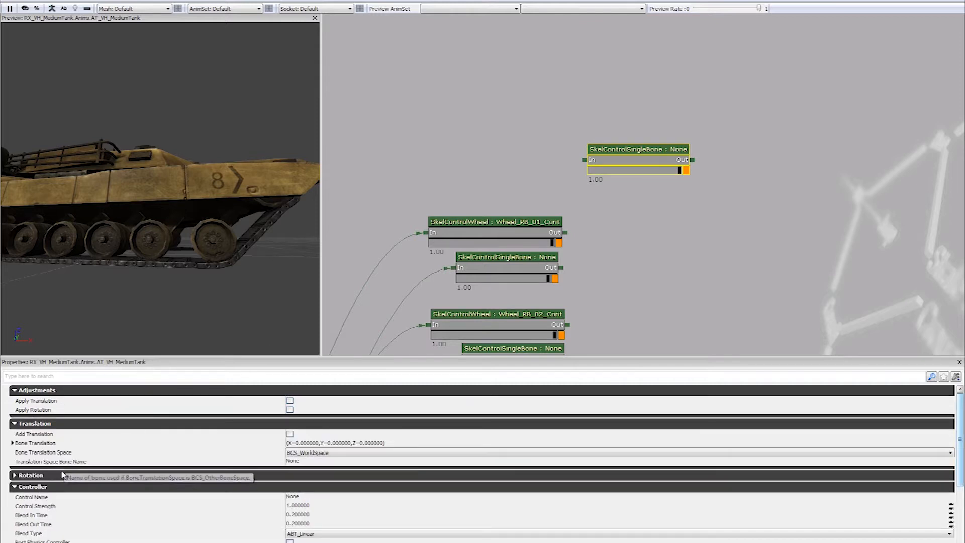
pyautogui.press('Delete')
# - Examine the translation space and translation space bone name of the single-bone control below Wheel_RB_01_Cont, keeping BCS_OtherBoneSpace
pyautogui.click(523, 257)
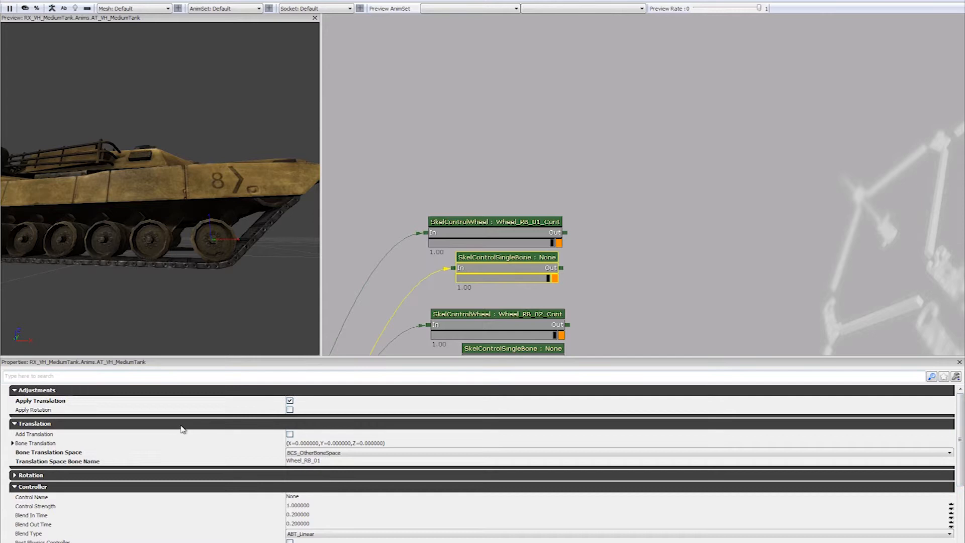
pyautogui.click(303, 460)
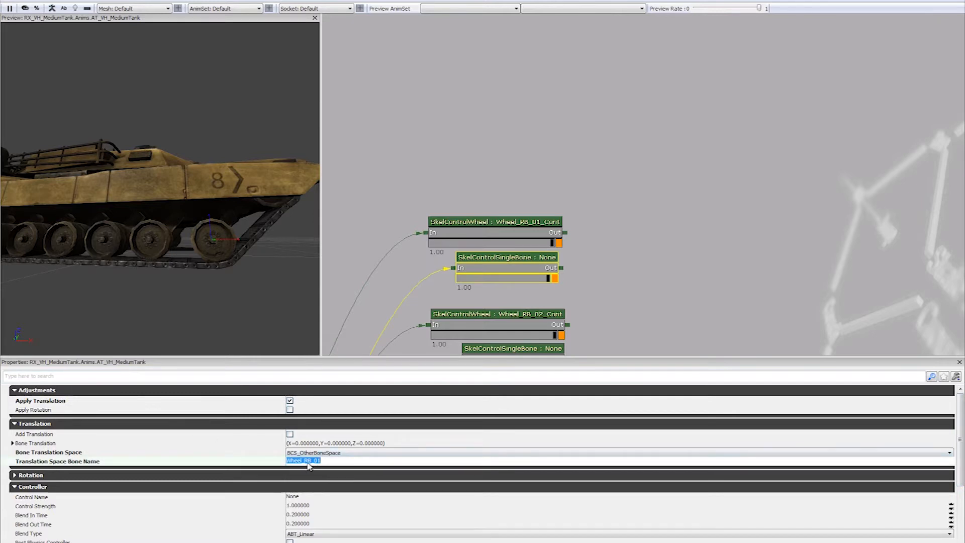
pyautogui.scroll(-1, 221, 466)
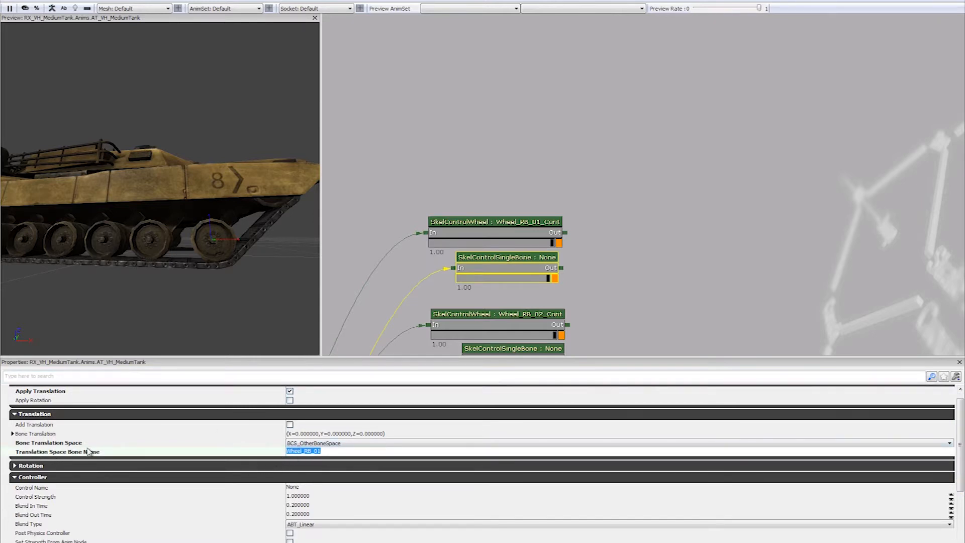
pyautogui.click(300, 451)
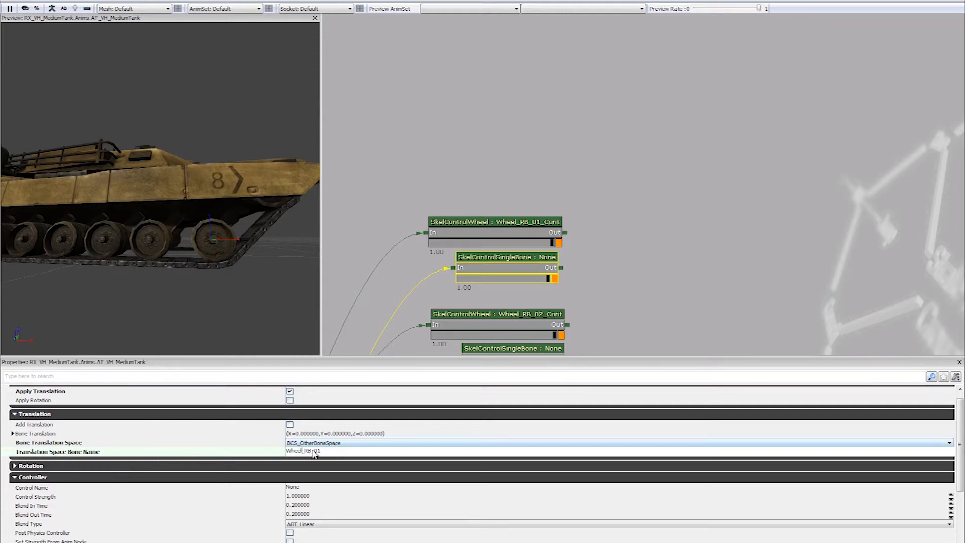
pyautogui.doubleClick(331, 452)
pyautogui.click(331, 443)
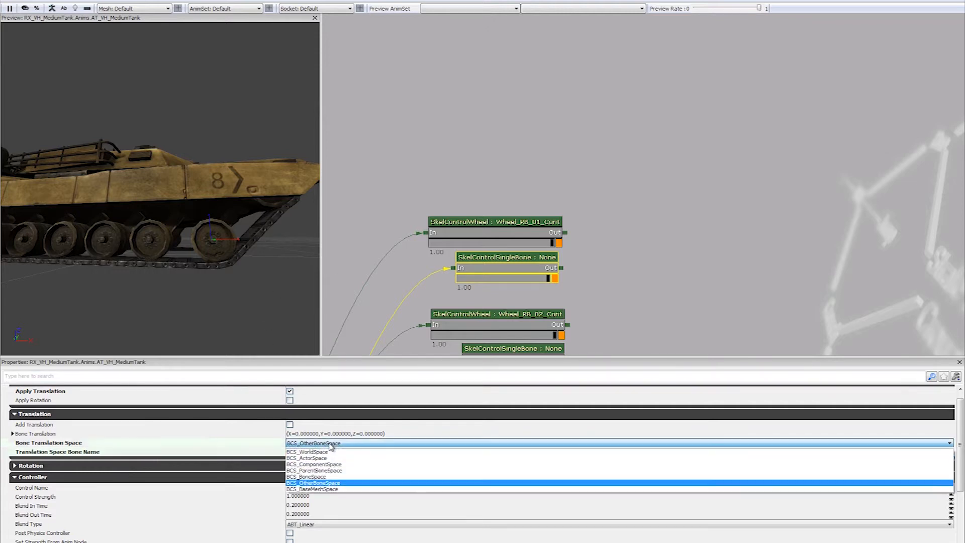
pyautogui.click(319, 483)
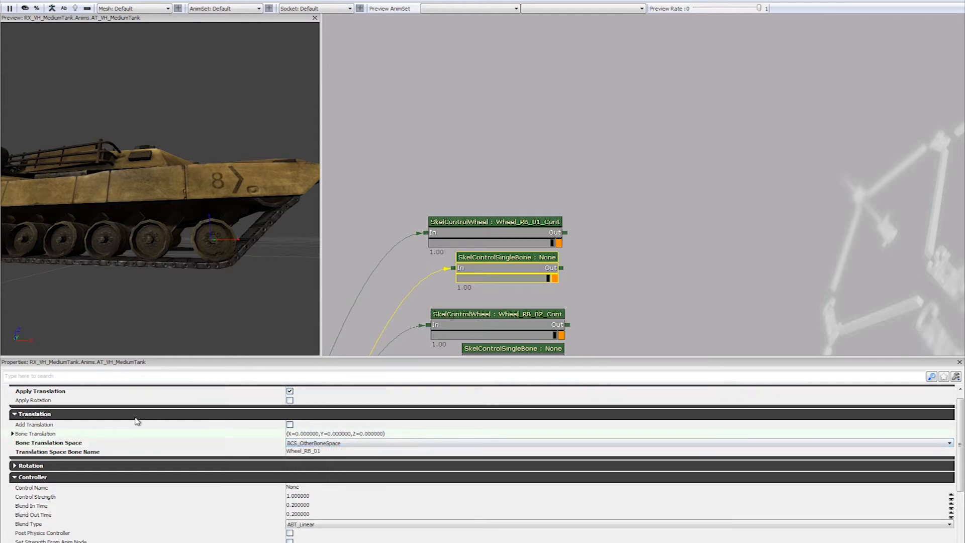
# - Trace the selected single-bone control's link back to its bone on the AnimTree node and view the whole tank
pyautogui.moveTo(547, 278); pyautogui.dragTo(606, 292)
pyautogui.moveTo(601, 284); pyautogui.dragTo(724, 181)
pyautogui.moveTo(522, 189); pyautogui.dragTo(583, 130)
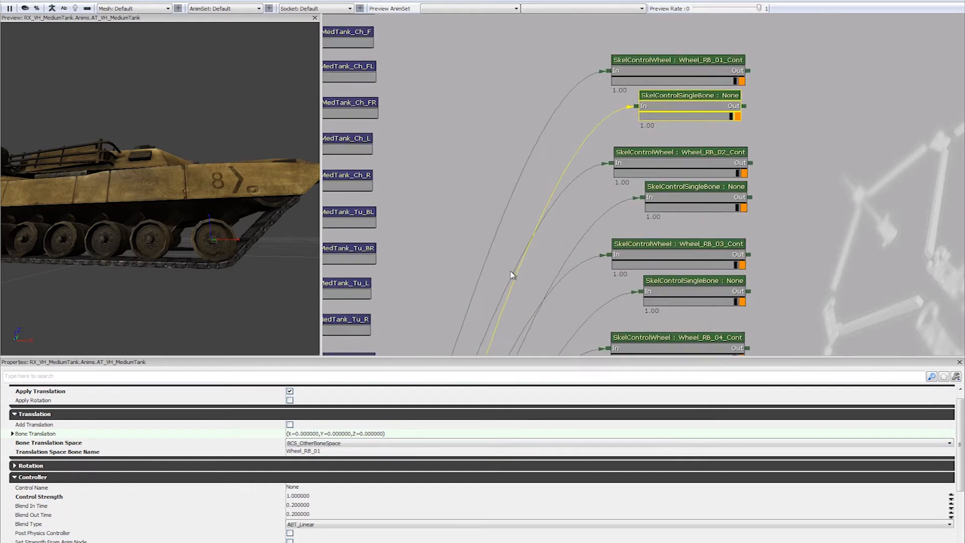
pyautogui.moveTo(512, 276); pyautogui.dragTo(569, 123)
pyautogui.scroll(-3, 590, 65)
pyautogui.moveTo(495, 346); pyautogui.dragTo(583, 172)
pyautogui.moveTo(510, 268); pyautogui.dragTo(527, 211)
pyautogui.scroll(3, 527, 211)
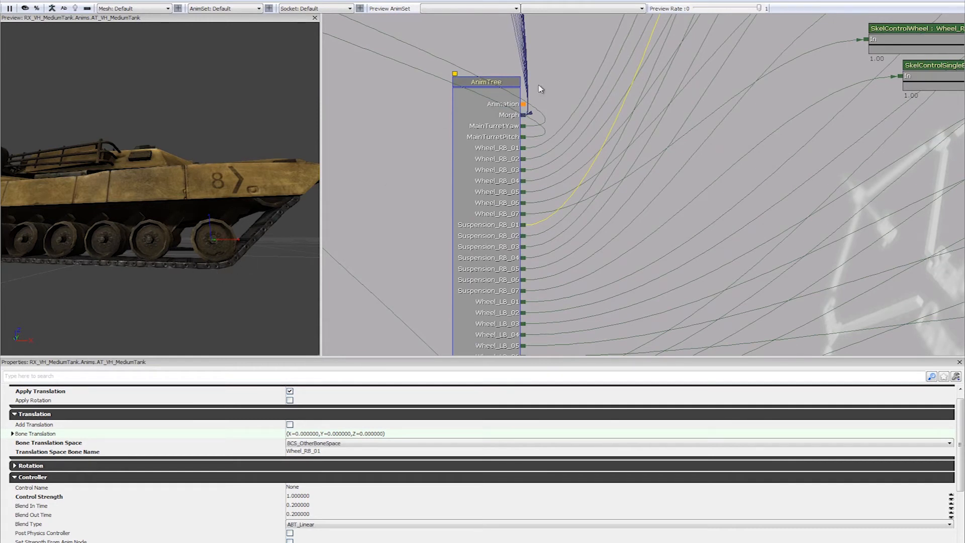
pyautogui.moveTo(208, 257); pyautogui.dragTo(243, 205)
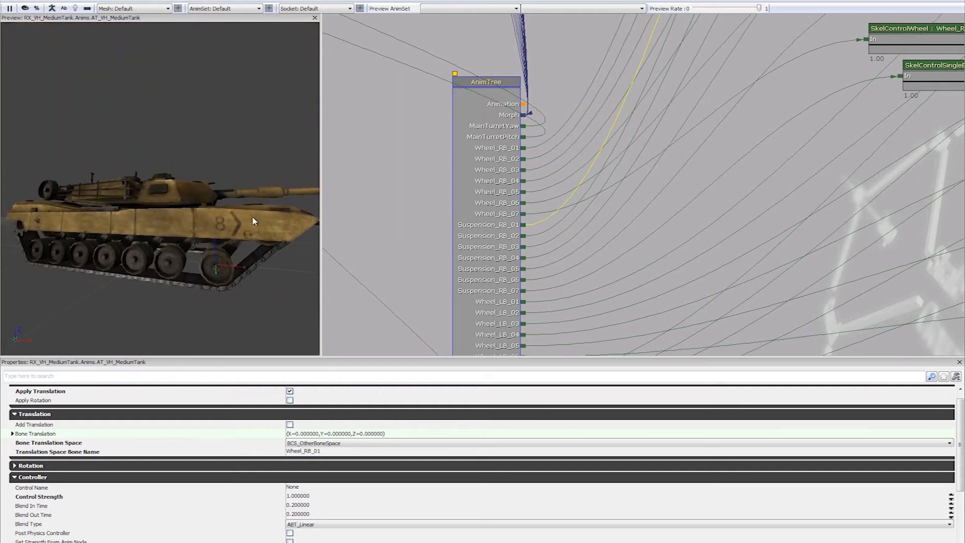
# - Return to the selected single-bone control, expand its Rotation settings, and examine the rotation space bone name
pyautogui.moveTo(606, 163); pyautogui.dragTo(472, 314)
pyautogui.moveTo(634, 30); pyautogui.dragTo(503, 342)
pyautogui.moveTo(505, 200); pyautogui.dragTo(453, 309)
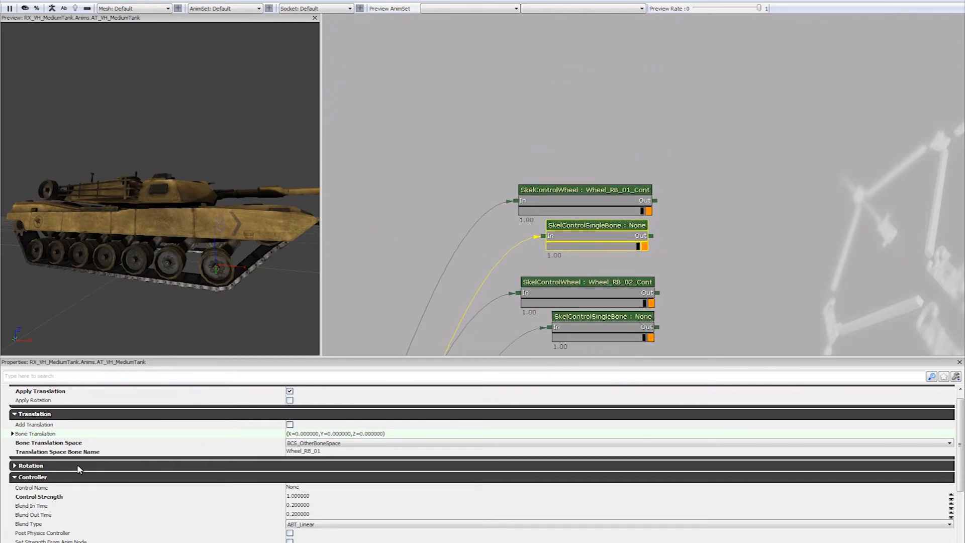
pyautogui.click(14, 465)
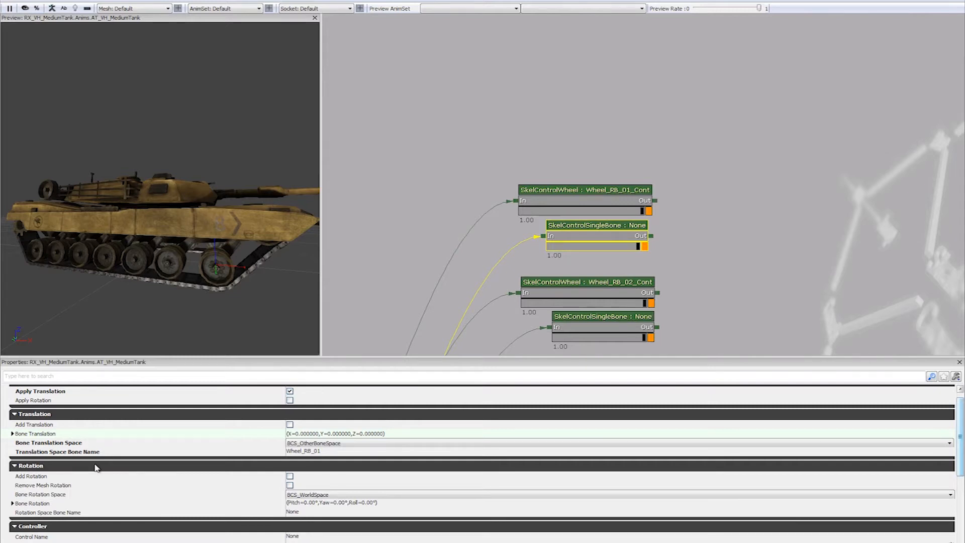
pyautogui.click(337, 454)
pyautogui.click(307, 511)
pyautogui.scroll(1, 242, 442)
# - Review the single-bone control's Apply Translation and Apply Rotation options along with its remaining Controller properties
pyautogui.click(290, 410)
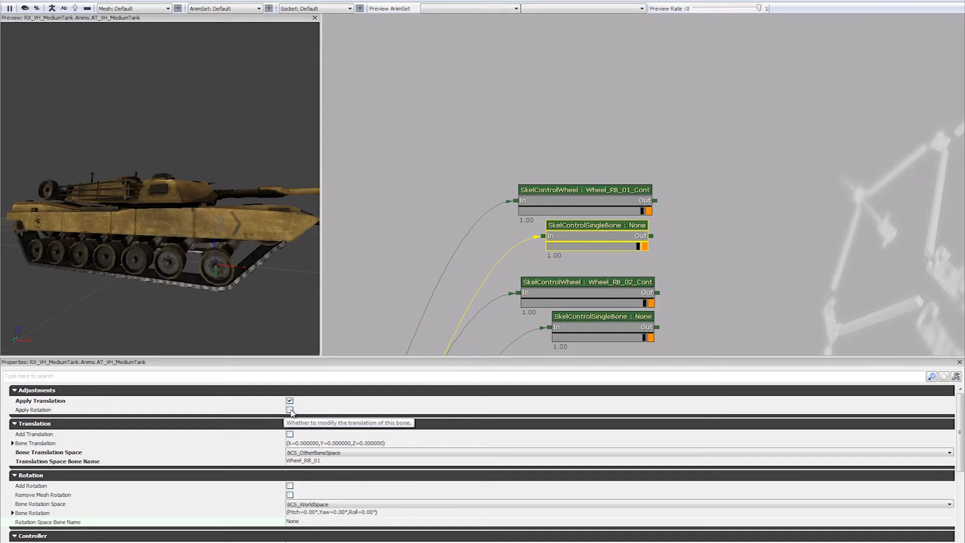
pyautogui.click(290, 409)
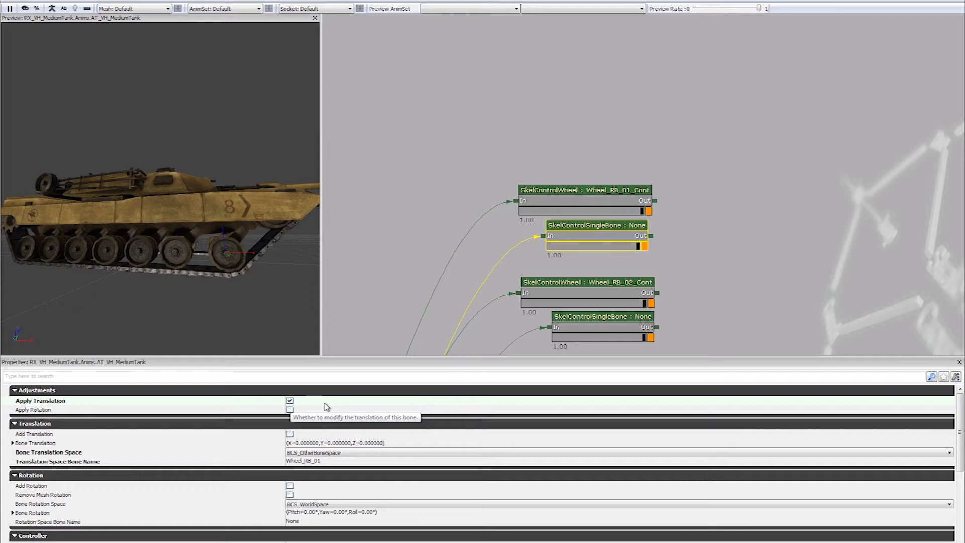
pyautogui.scroll(-2, 321, 437)
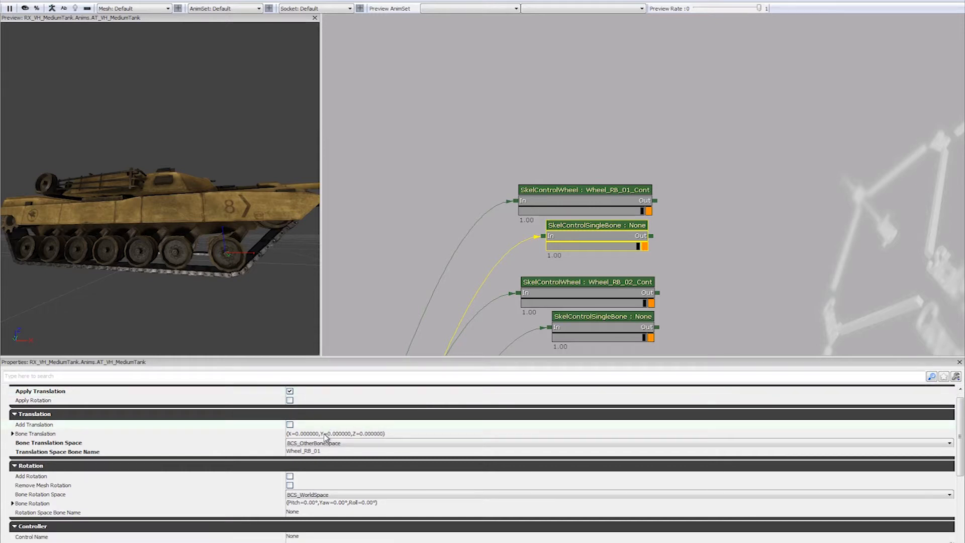
pyautogui.scroll(-6, 324, 437)
pyautogui.scroll(8, 323, 437)
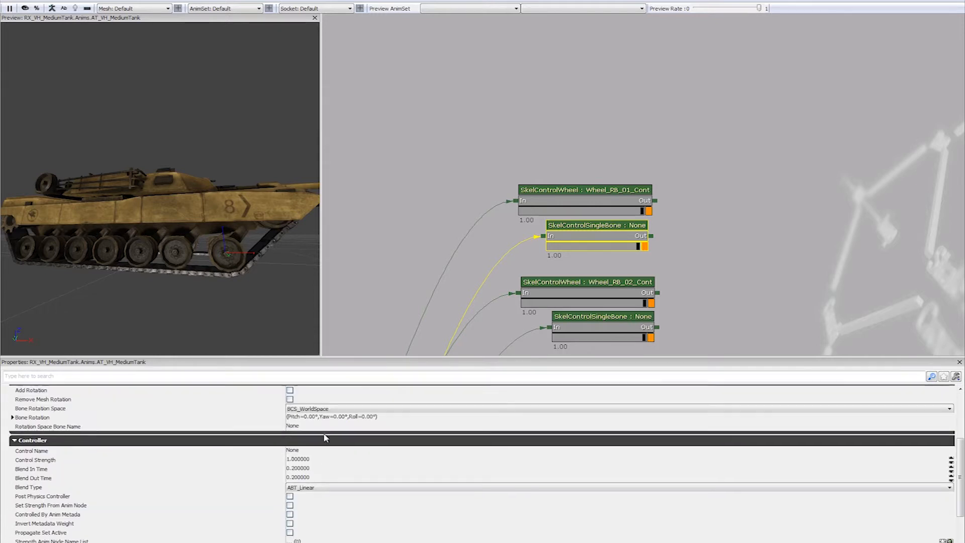
# - Compare the Wheel_RB_01_Cont wheel control with the single-bone control below it, then select both and follow their links toward the AnimTree node
pyautogui.click(563, 192)
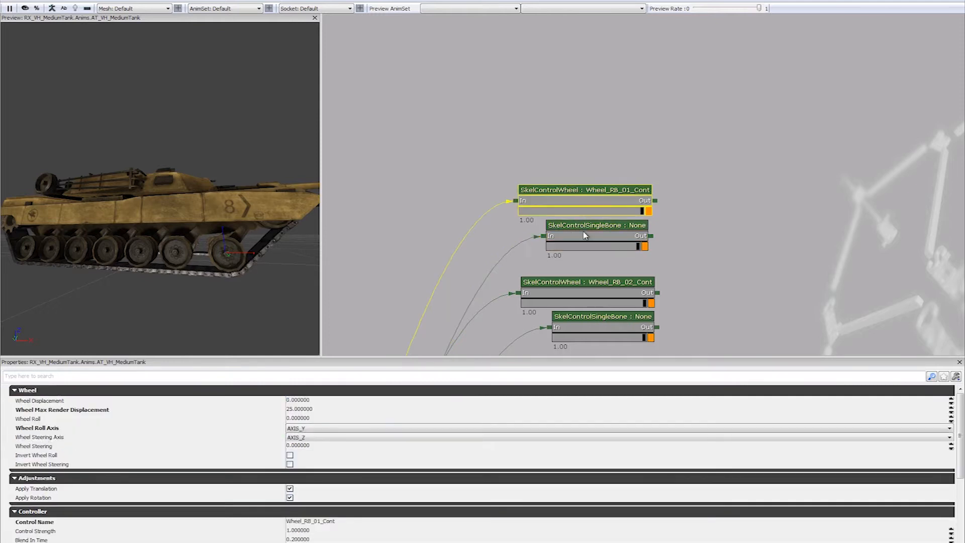
pyautogui.click(583, 233)
pyautogui.keyDown('ctrl'); pyautogui.click(589, 195); pyautogui.keyUp('ctrl')
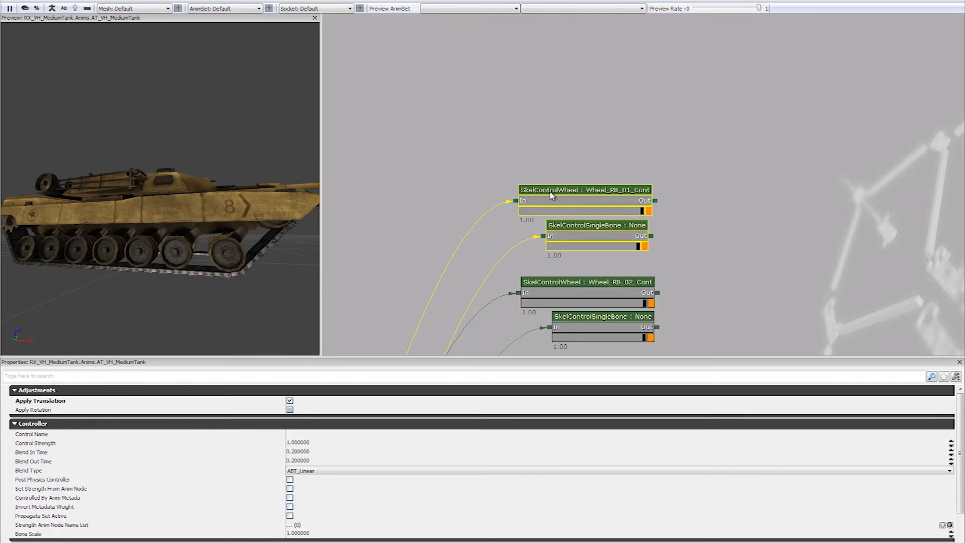
pyautogui.moveTo(507, 210); pyautogui.dragTo(668, 75)
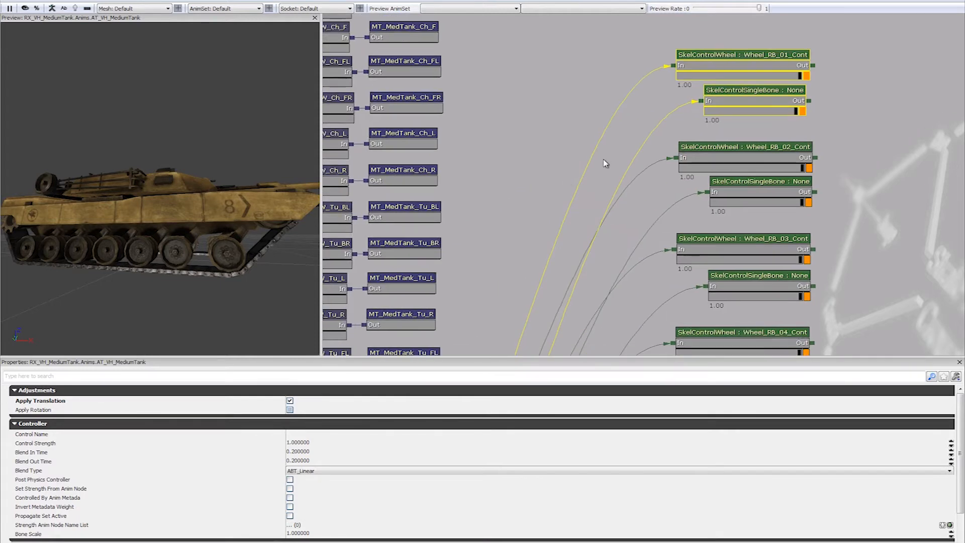
pyautogui.moveTo(600, 161); pyautogui.dragTo(555, 156)
pyautogui.moveTo(480, 169); pyautogui.dragTo(652, 185)
pyautogui.scroll(-3, 652, 186)
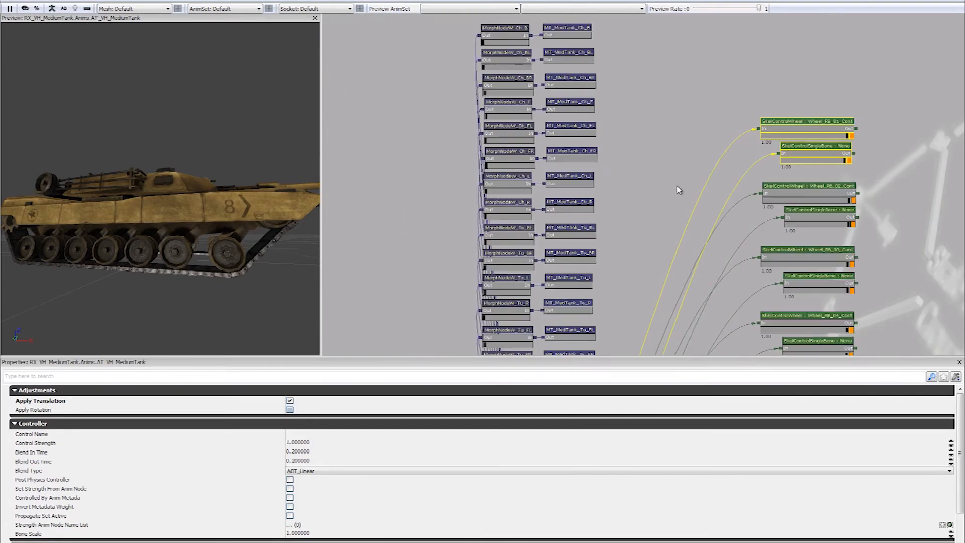
# - Look over the remaining wheel and single-bone control pairs below Wheel_RB_01_Cont, then clear the selection
pyautogui.moveTo(860, 341); pyautogui.dragTo(714, 309)
pyautogui.click(634, 179)
pyautogui.keyDown('ctrl'); pyautogui.keyDown('alt'); pyautogui.moveTo(502, 84); pyautogui.dragTo(634, 177); pyautogui.keyUp('alt'); pyautogui.keyUp('ctrl')
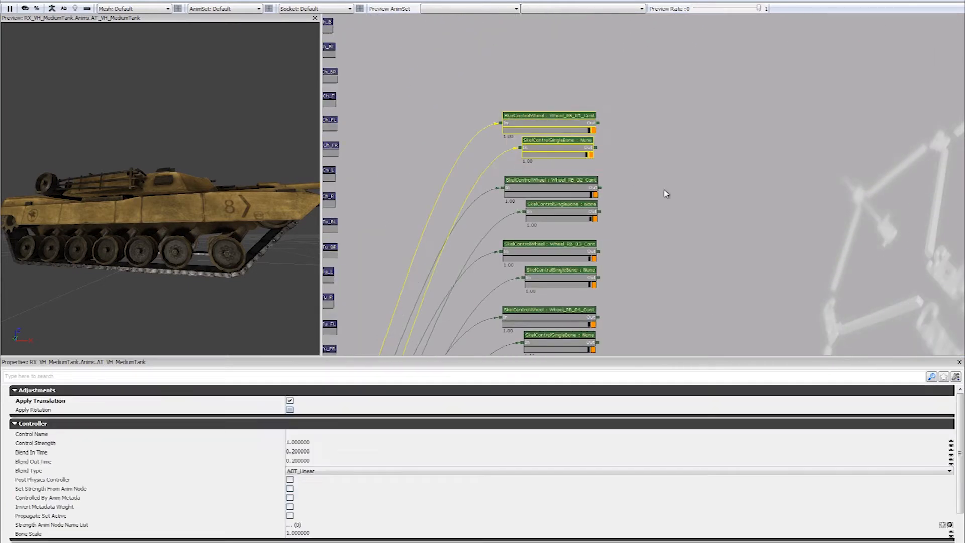
pyautogui.moveTo(653, 284); pyautogui.dragTo(593, 186)
pyautogui.moveTo(661, 222); pyautogui.dragTo(590, 357)
pyautogui.moveTo(633, 231); pyautogui.dragTo(719, 186)
pyautogui.scroll(2, 680, 192)
pyautogui.scroll(1, 719, 187)
pyautogui.click(682, 185)
# - View the whole tank, trace the Morph link from the AnimTree node, and examine the MorphNodeW and MT_MedTank morph nodes
pyautogui.moveTo(238, 152); pyautogui.dragTo(241, 160)
pyautogui.moveTo(431, 301); pyautogui.dragTo(435, 15)
pyautogui.moveTo(428, 337); pyautogui.dragTo(444, 110)
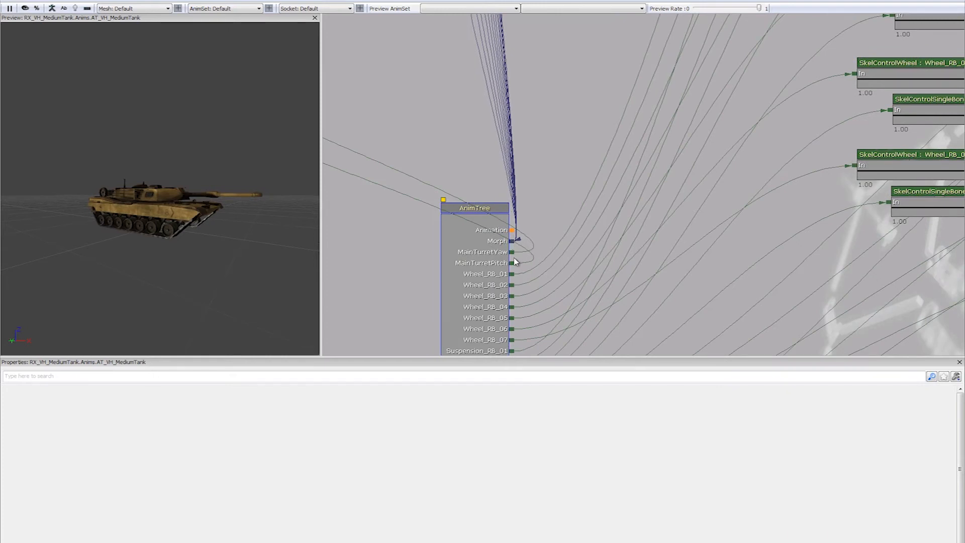
pyautogui.moveTo(514, 261); pyautogui.dragTo(542, 209)
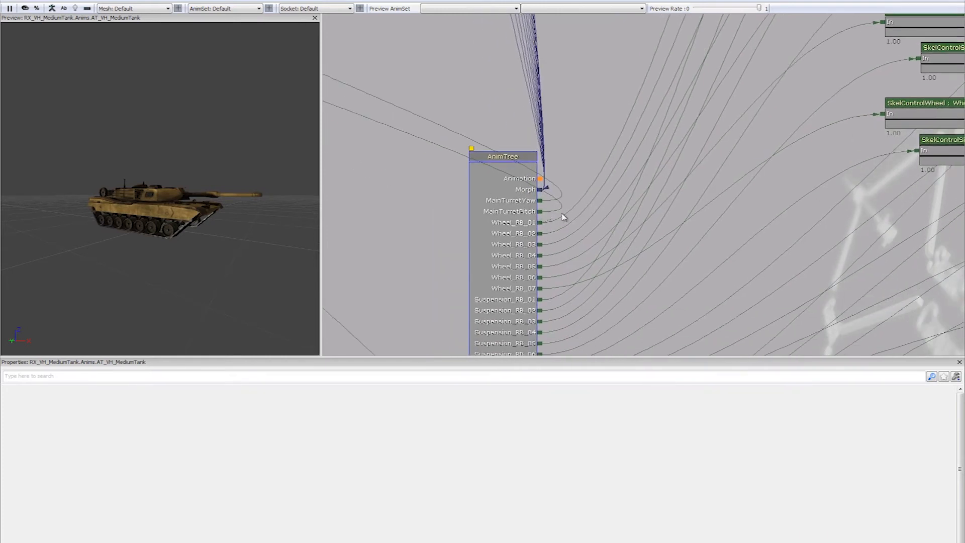
pyautogui.moveTo(698, 189); pyautogui.dragTo(582, 348)
pyautogui.moveTo(638, 20); pyautogui.dragTo(624, 218)
pyautogui.moveTo(593, 111); pyautogui.dragTo(691, 235)
pyautogui.moveTo(707, 70); pyautogui.dragTo(702, 222)
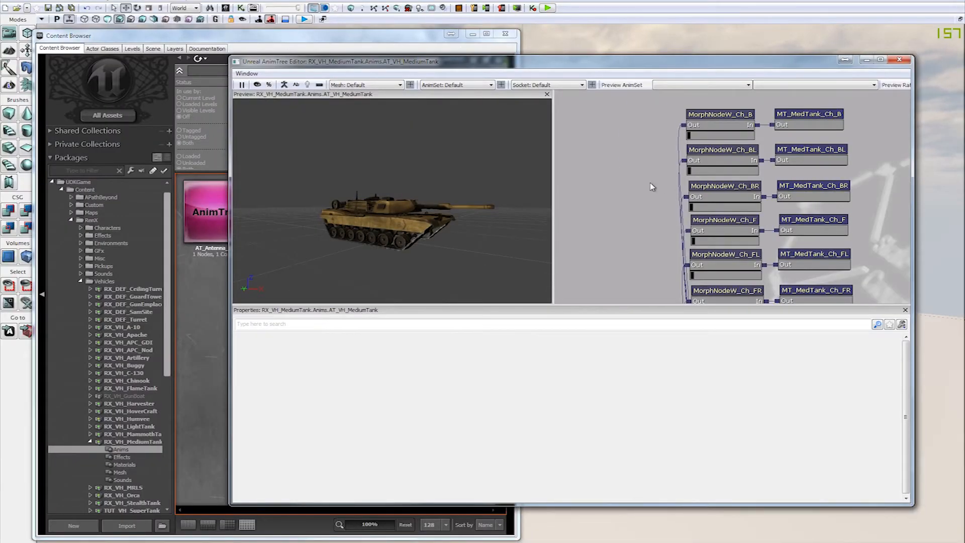
pyautogui.moveTo(660, 187); pyautogui.dragTo(582, 184)
# - Show the Mesh group of the RX_VH_MediumTank package in the Content Browser and inspect the MT_VH_MediumTank morph target set
pyautogui.click(120, 472)
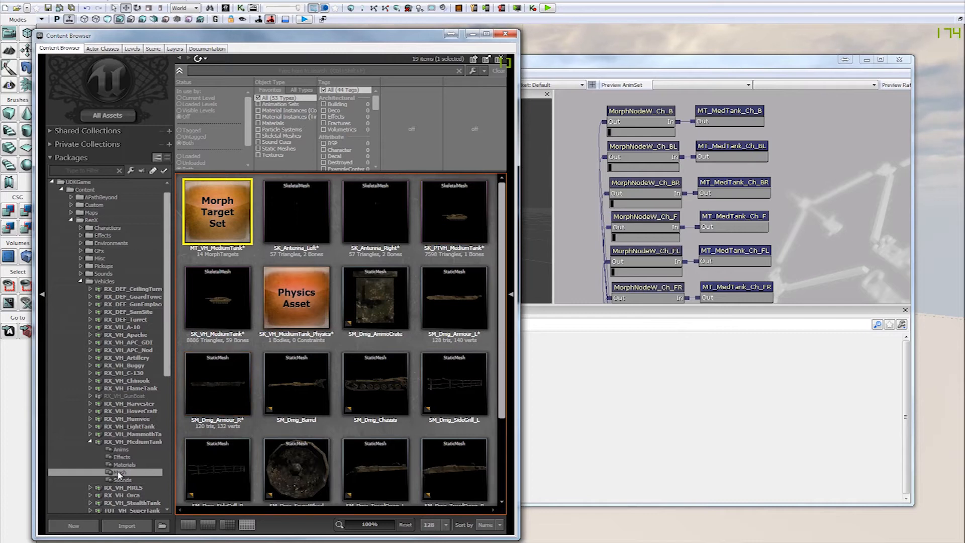
pyautogui.click(253, 259)
pyautogui.moveTo(221, 224)
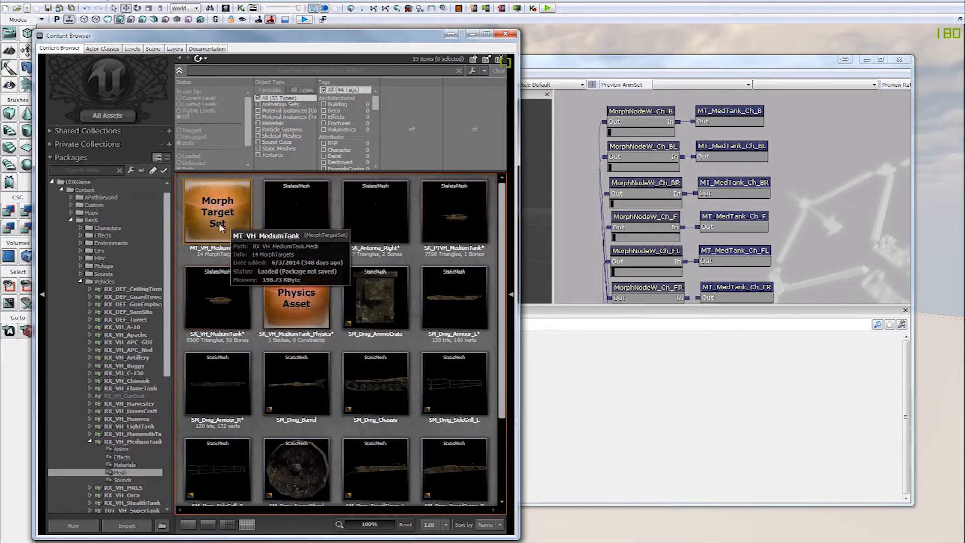
pyautogui.click(242, 228)
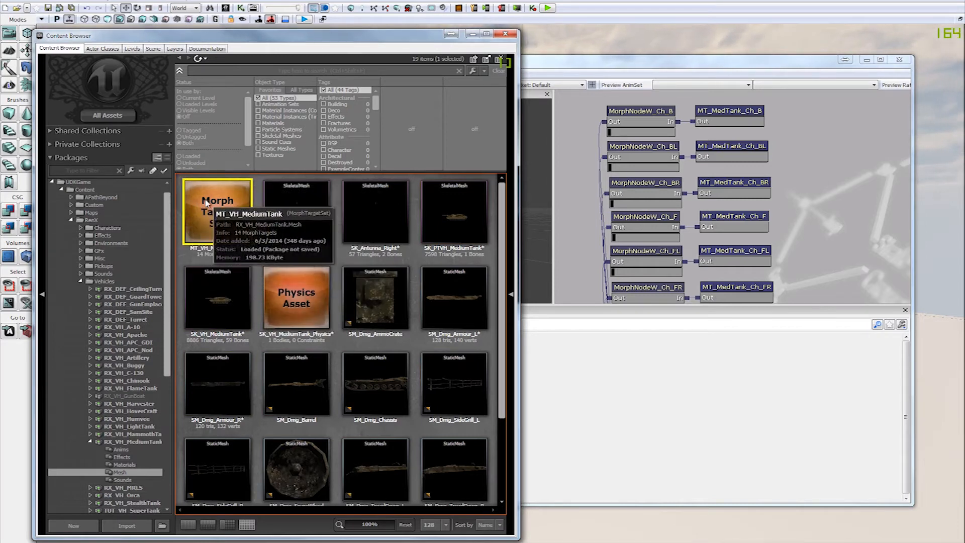
pyautogui.moveTo(290, 209)
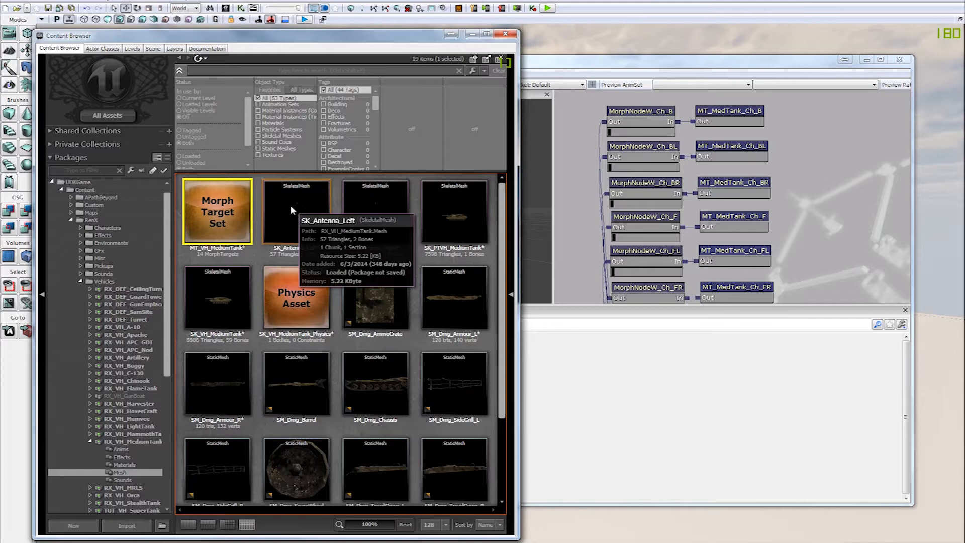
# - Open the SK_VH_MediumTank skeletal mesh in the AnimSet Editor and view the whole tank from the front
pyautogui.click(242, 271)
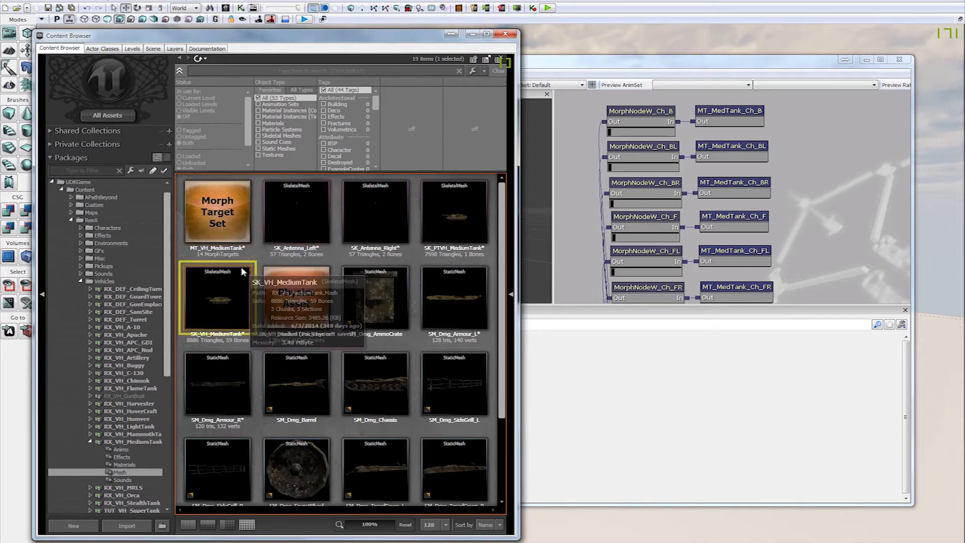
pyautogui.doubleClick(242, 271)
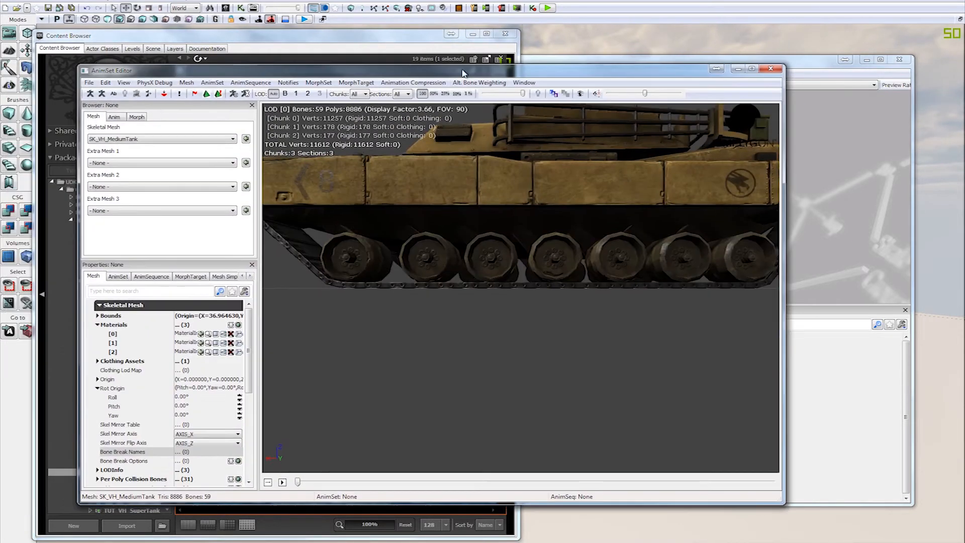
pyautogui.moveTo(551, 262); pyautogui.dragTo(587, 201)
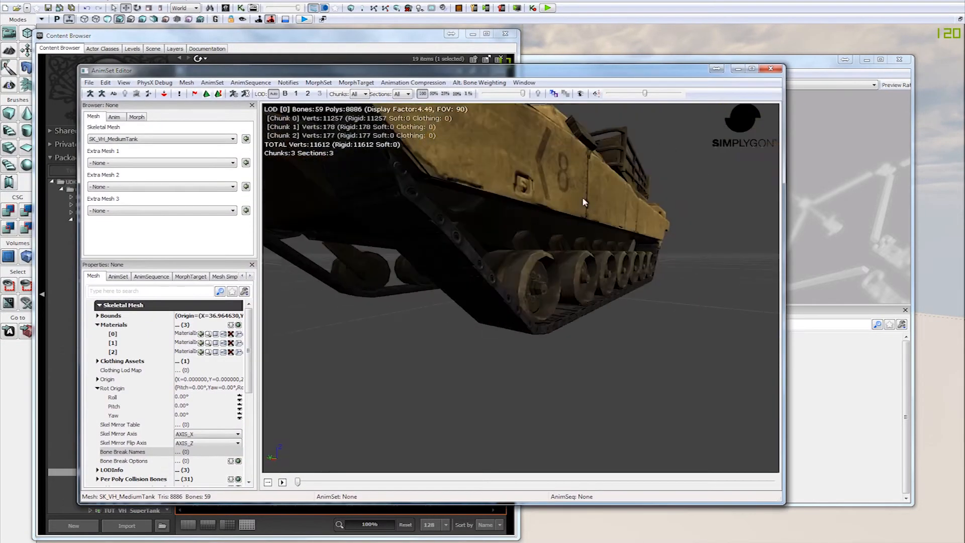
pyautogui.moveTo(588, 202); pyautogui.dragTo(564, 186, button='right')
pyautogui.moveTo(565, 186); pyautogui.dragTo(442, 211)
# - Review the package, grouping and name settings for a new MorphTargetSet, then cancel without creating one
pyautogui.click(89, 82)
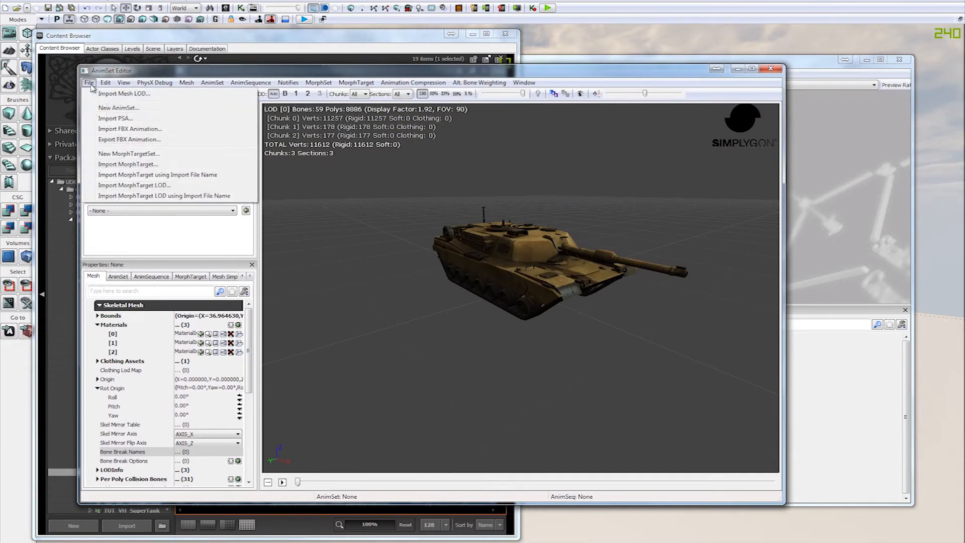
pyautogui.click(130, 154)
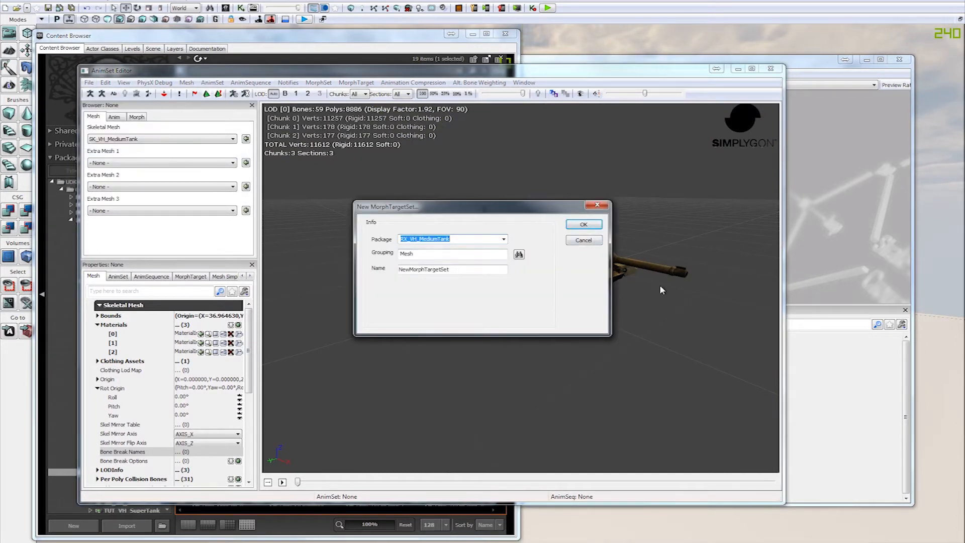
pyautogui.click(584, 240)
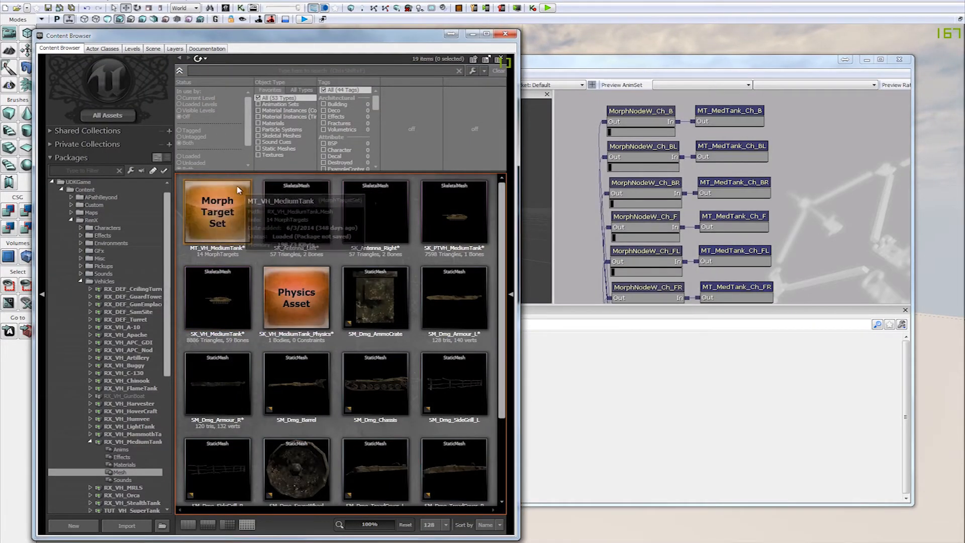
# - Open the MT_VH_MediumTank morph target set in the AnimSet Editor, frame the tank, and review the weight controls for its morph targets
pyautogui.click(230, 220)
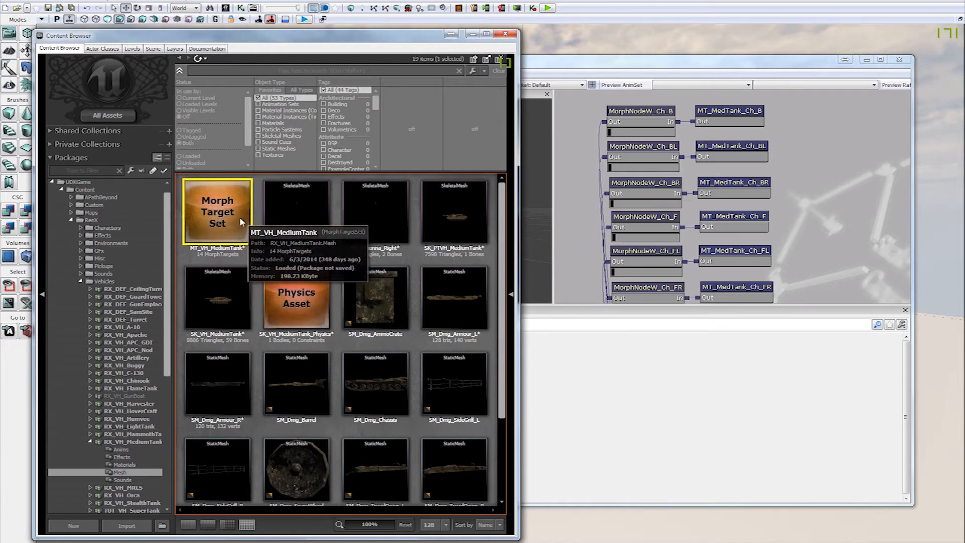
pyautogui.click(490, 292)
pyautogui.click(527, 289)
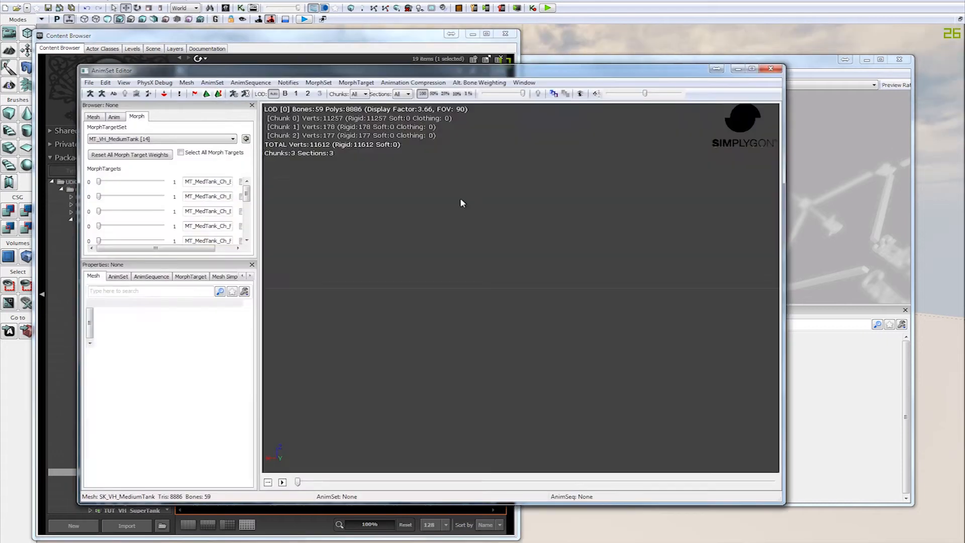
pyautogui.moveTo(431, 203); pyautogui.dragTo(502, 211)
pyautogui.moveTo(502, 211); pyautogui.dragTo(573, 217, button='right')
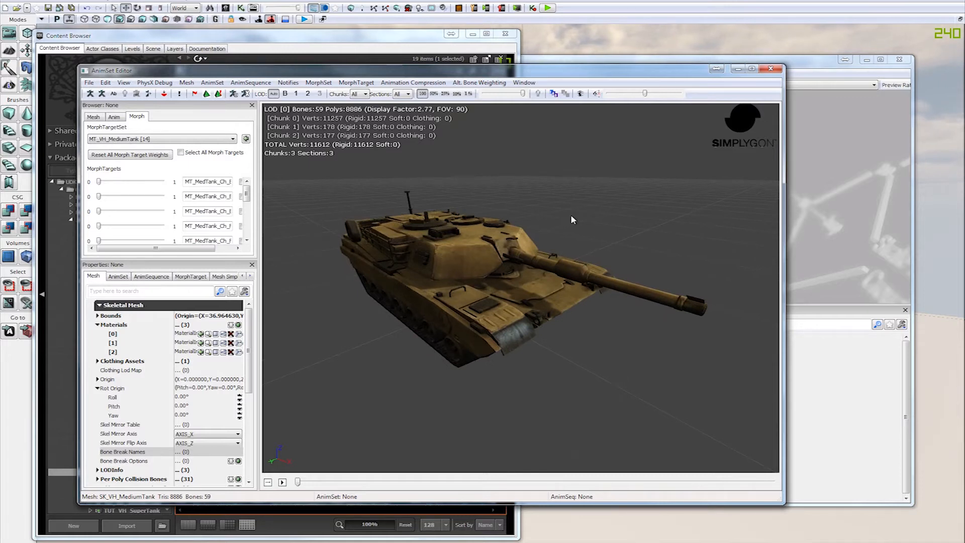
pyautogui.click(129, 154)
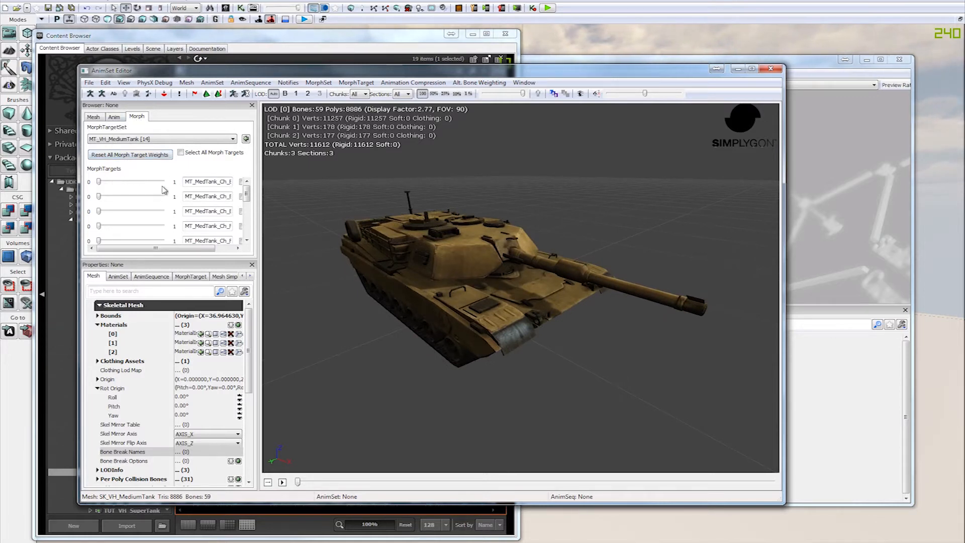
pyautogui.moveTo(247, 196); pyautogui.dragTo(246, 161)
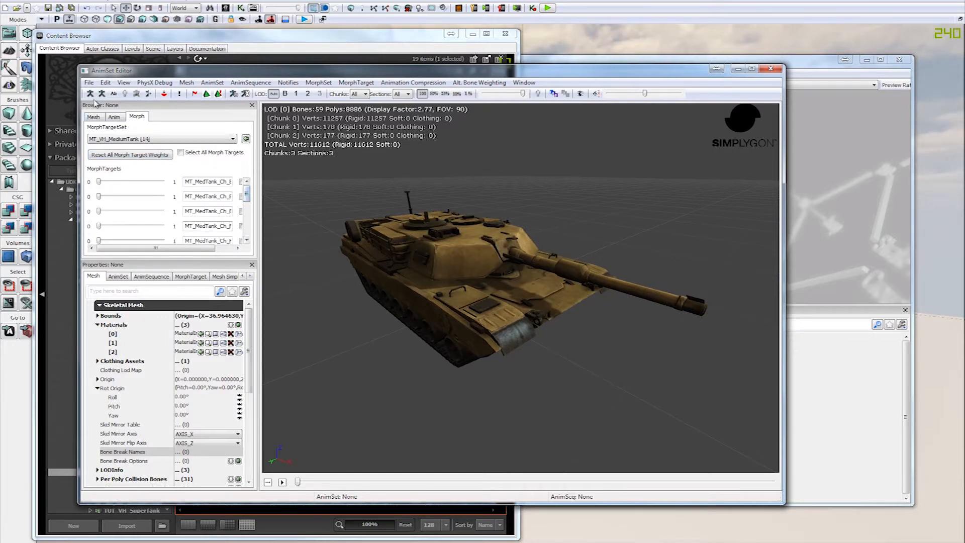
# - Inspect the PSK file selection for importing a morph target, then leave it without importing
pyautogui.click(89, 82)
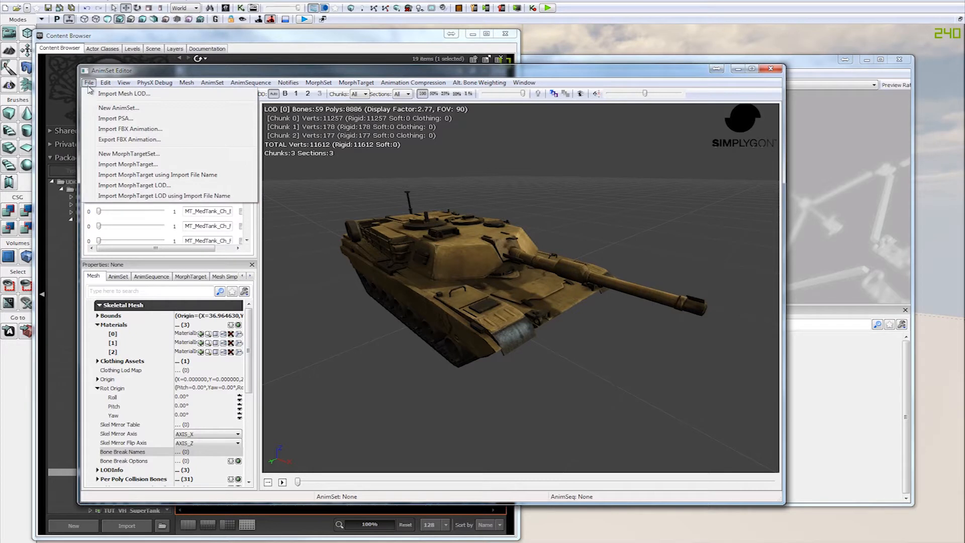
pyautogui.click(129, 165)
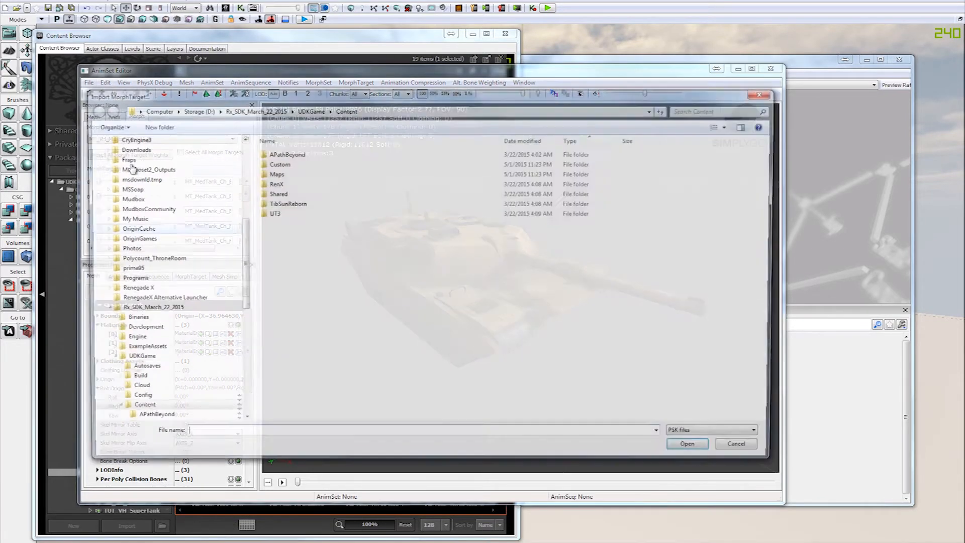
pyautogui.moveTo(244, 238); pyautogui.dragTo(244, 151)
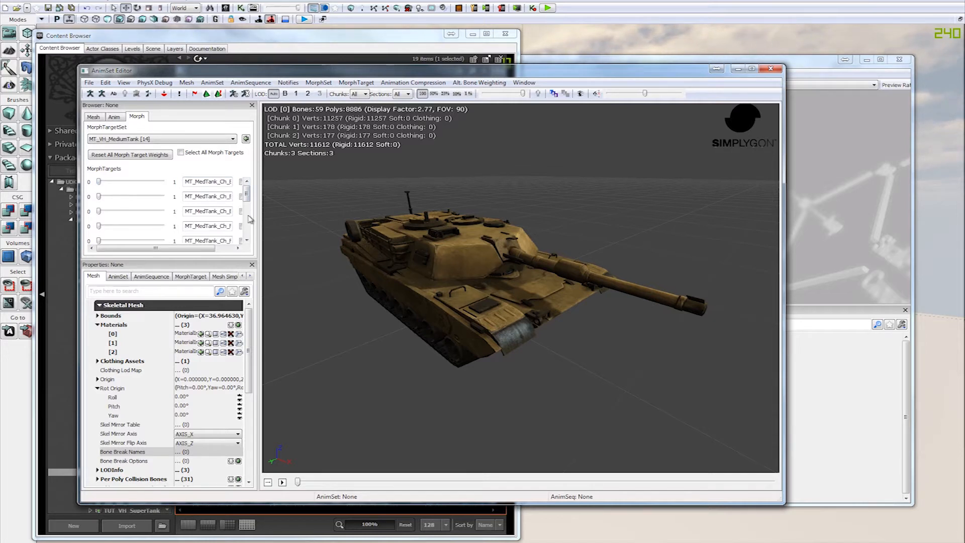
# - Read the full names of the first morph targets, including MT_MedTank_Ch_B and MT_MedTank_Ch_BL, keeping the MT_VH_MediumTank set selected
pyautogui.moveTo(214, 182); pyautogui.dragTo(273, 192)
pyautogui.click(215, 197)
pyautogui.click(214, 214)
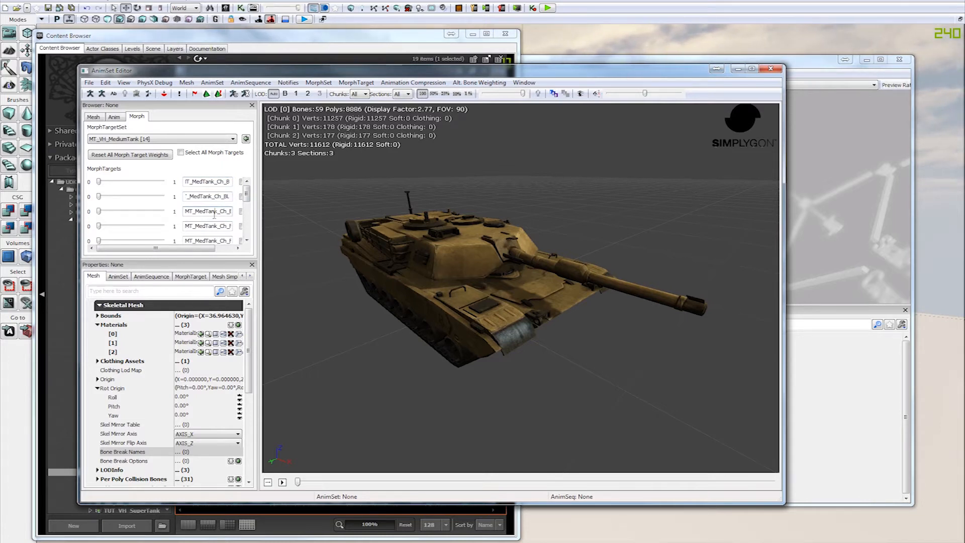
pyautogui.click(141, 139)
pyautogui.click(141, 139)
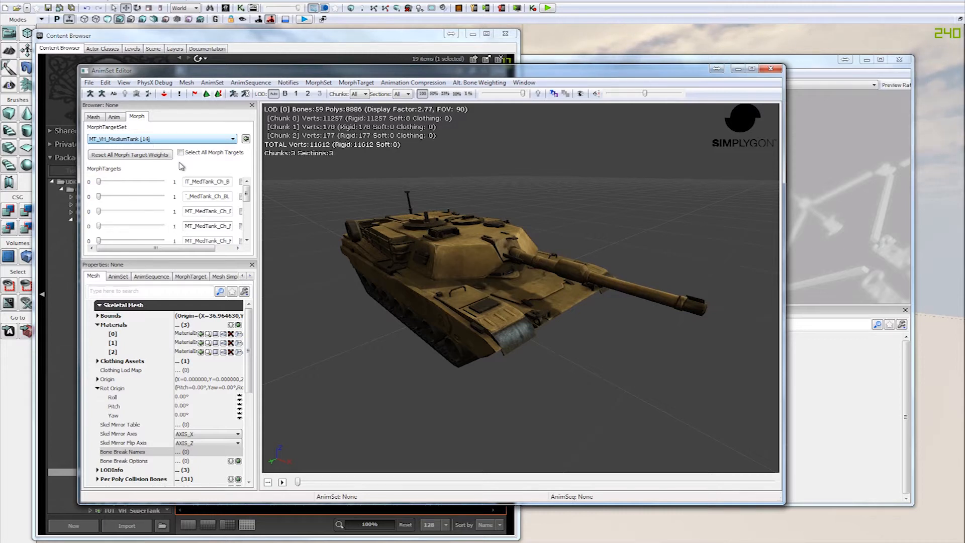
pyautogui.moveTo(246, 193); pyautogui.dragTo(248, 184)
pyautogui.click(89, 82)
pyautogui.moveTo(413, 82)
pyautogui.click(437, 68)
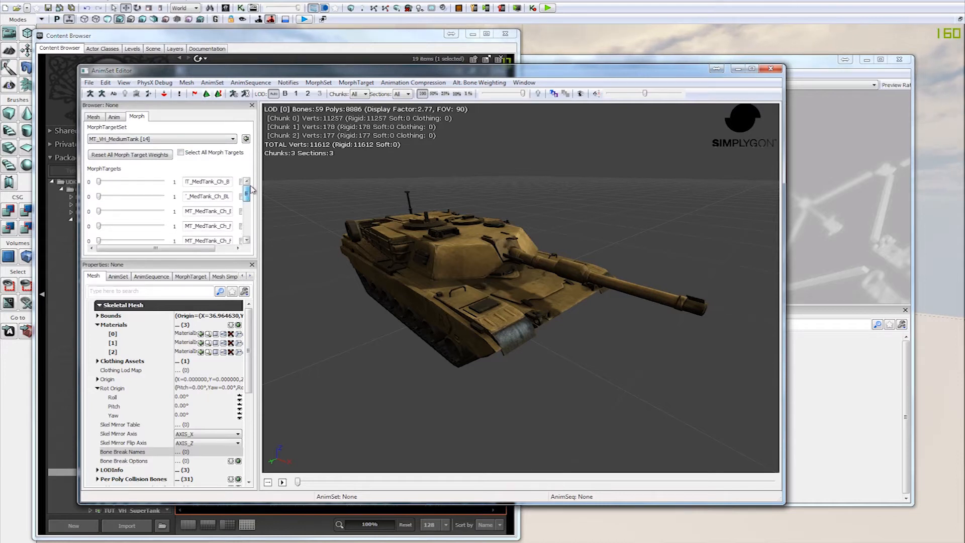
# - Preview the front chassis damage by raising the MT_MedTank_Ch_F morph weight to 1 and viewing the tank's front
pyautogui.moveTo(475, 252)
pyautogui.mouseDown()
pyautogui.moveTo(489, 252)
pyautogui.moveTo(475, 253)
pyautogui.mouseUp()
pyautogui.moveTo(248, 193); pyautogui.dragTo(239, 211)
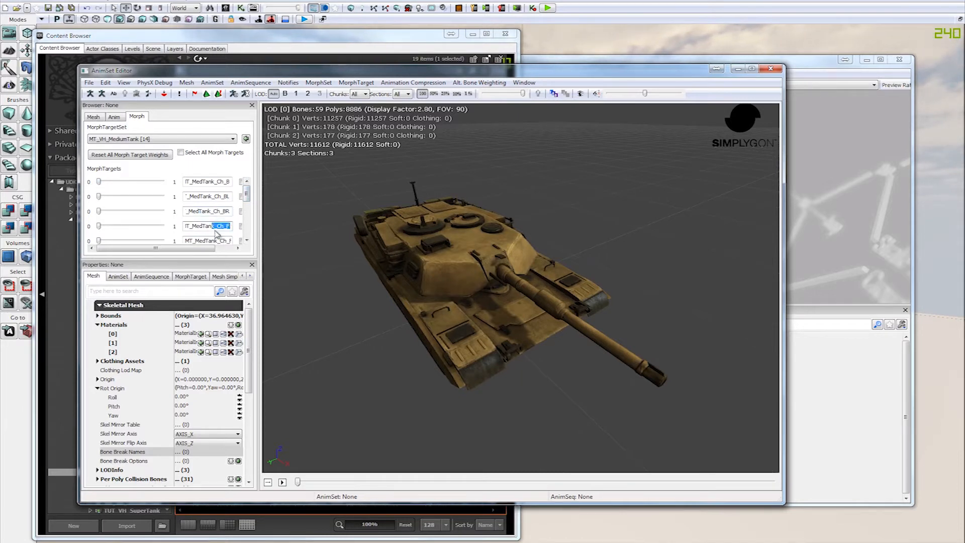
pyautogui.moveTo(99, 227); pyautogui.dragTo(232, 239)
pyautogui.moveTo(548, 344); pyautogui.dragTo(567, 383)
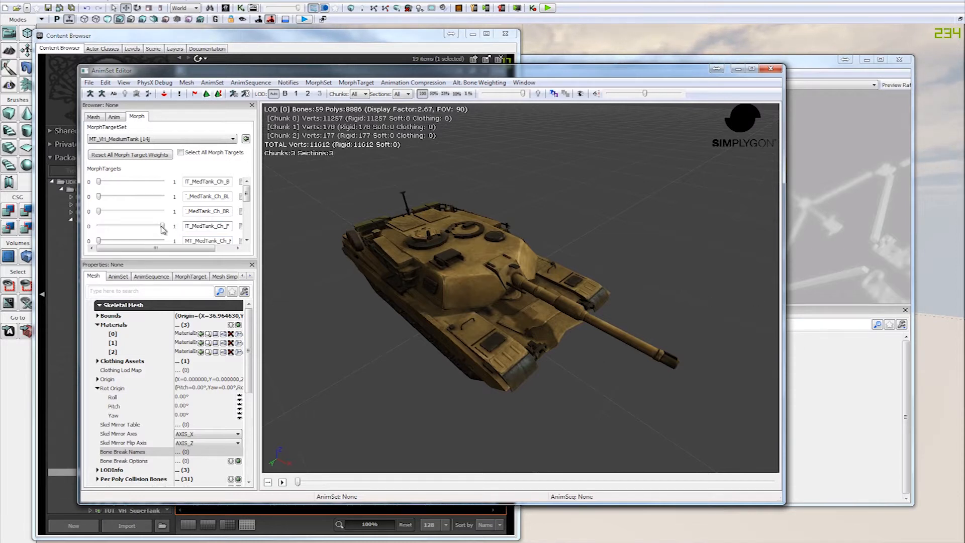
# - Return MT_MedTank_Ch_F to 0, preview MT_MedTank_Ch_FL at weight 1 from the front, and set it back to 0
pyautogui.moveTo(162, 226); pyautogui.dragTo(255, 249)
pyautogui.moveTo(578, 321); pyautogui.dragTo(513, 324)
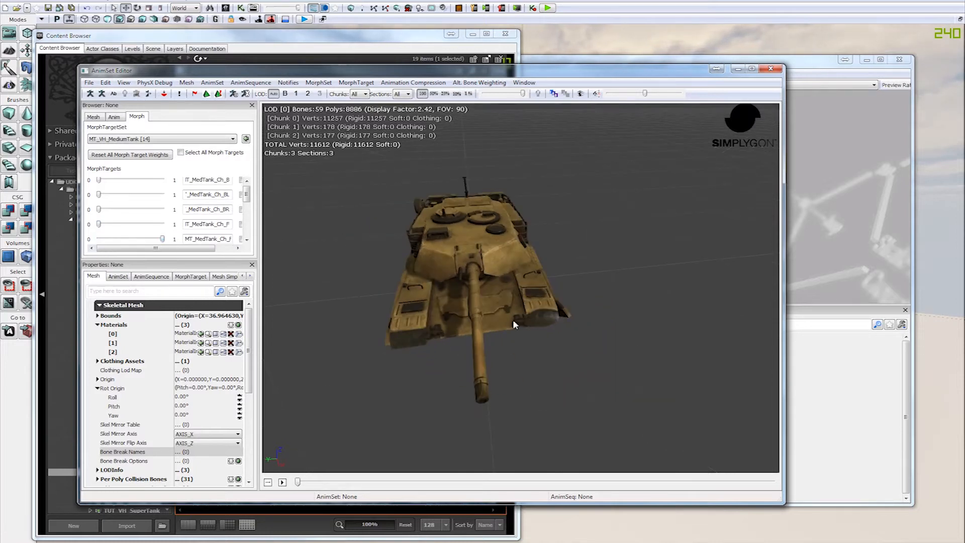
pyautogui.moveTo(163, 238); pyautogui.dragTo(68, 248)
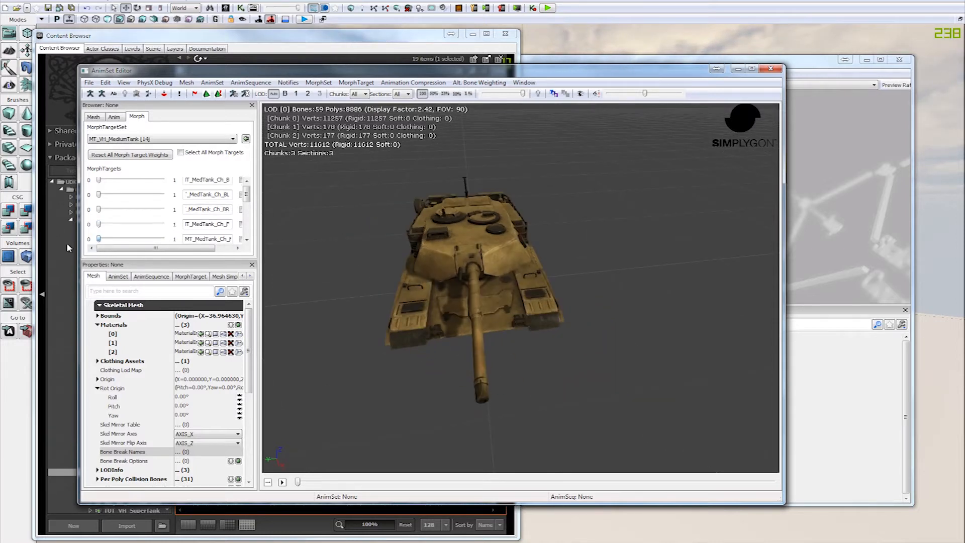
pyautogui.moveTo(246, 196); pyautogui.dragTo(220, 176)
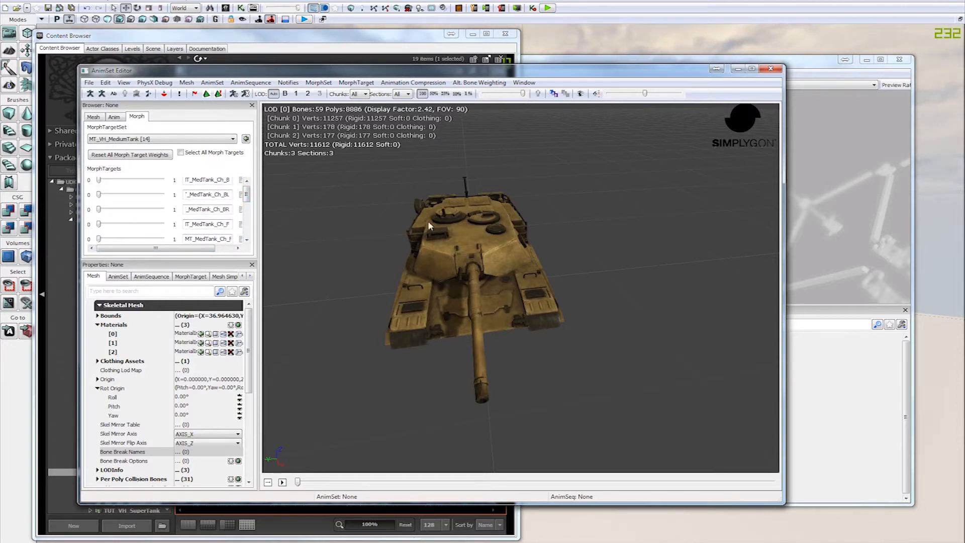
pyautogui.moveTo(428, 224); pyautogui.dragTo(641, 227)
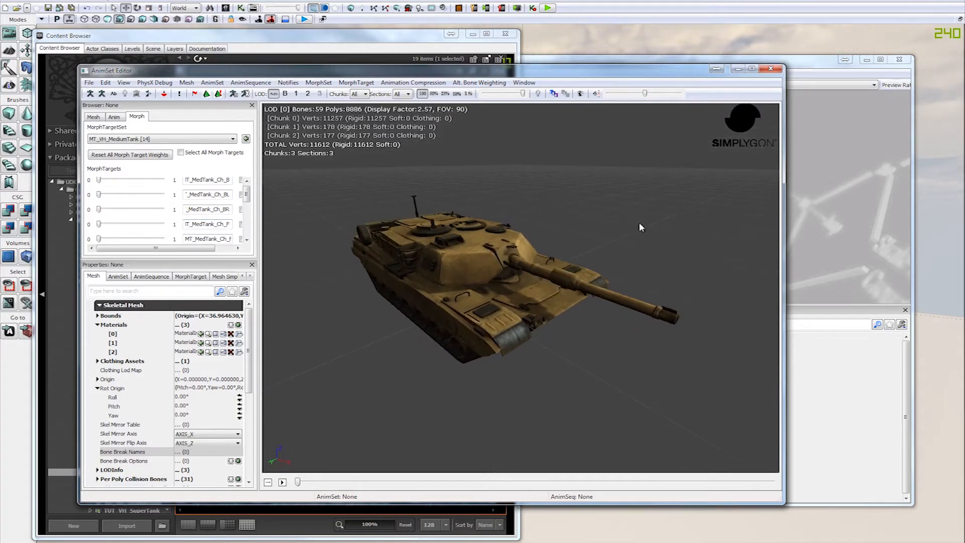
# - Leave the AnimSet Editor and examine the properties of the MT_MedTank_Ch_B and MorphNodeW_Ch_B nodes in the medium tank's AnimTree
pyautogui.click(770, 69)
pyautogui.click(823, 189)
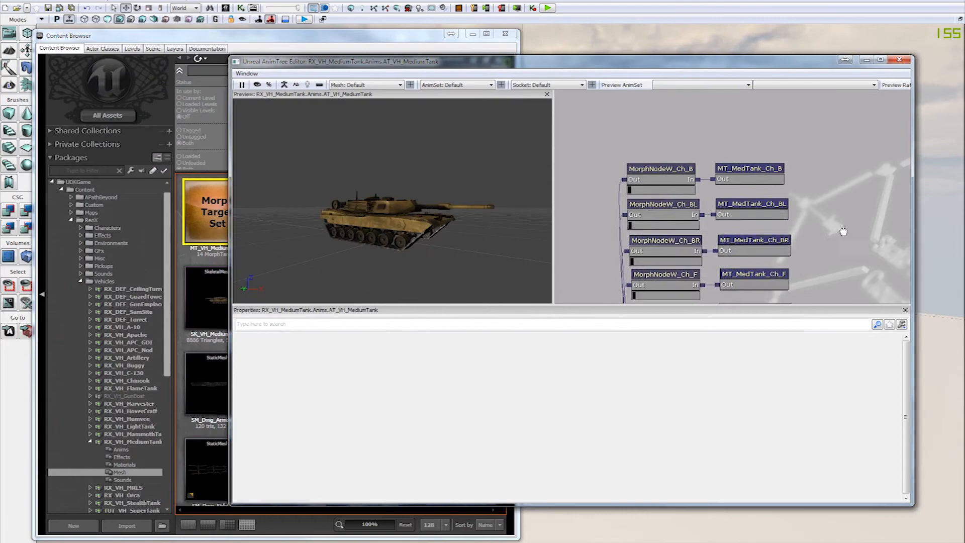
pyautogui.doubleClick(609, 62)
pyautogui.moveTo(523, 180); pyautogui.dragTo(490, 75)
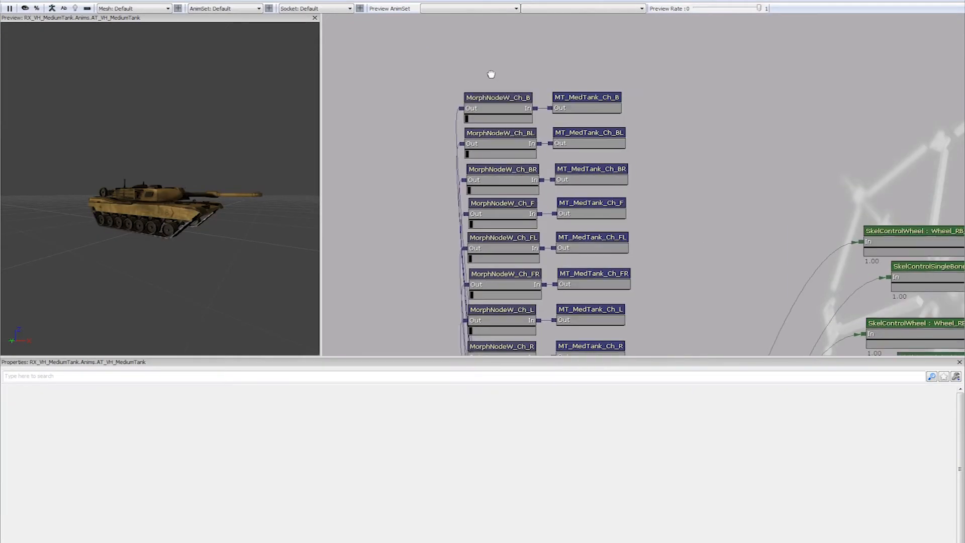
pyautogui.moveTo(635, 101); pyautogui.dragTo(626, 220)
pyautogui.click(611, 216)
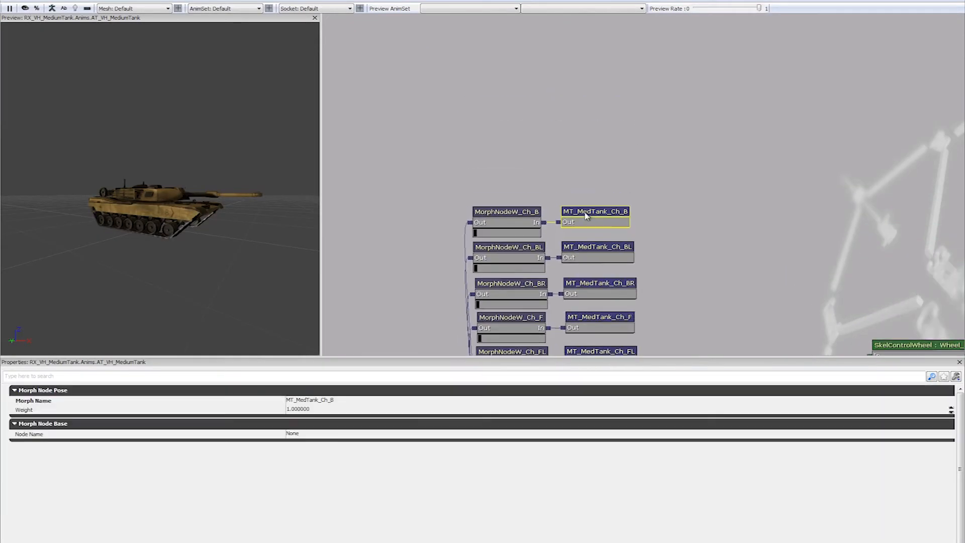
pyautogui.click(507, 219)
pyautogui.click(584, 215)
pyautogui.click(506, 202)
pyautogui.click(495, 218)
pyautogui.click(513, 177)
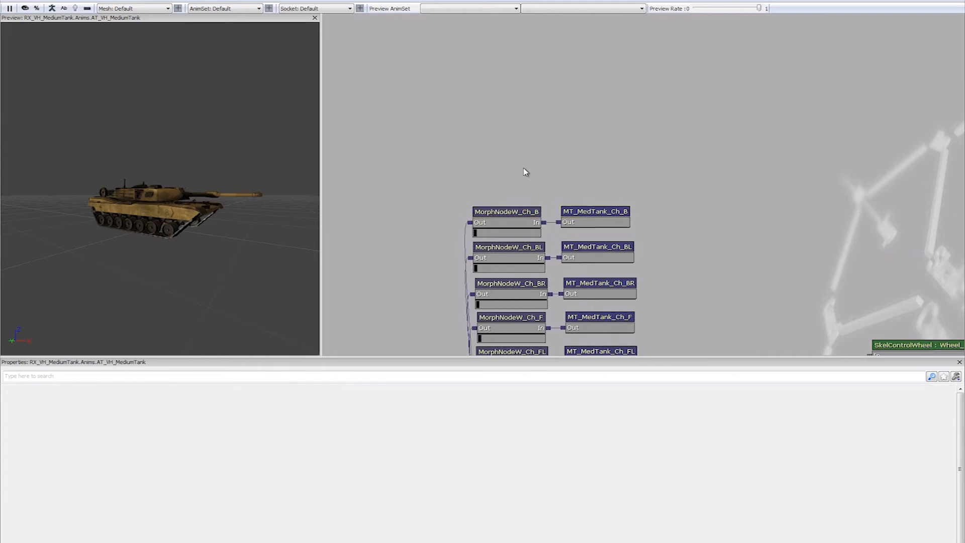
# - Add a MorphNodeWeight node above MorphNodeW_Ch_B in the AnimTree and open its node name for editing
pyautogui.rightClick(408, 18)
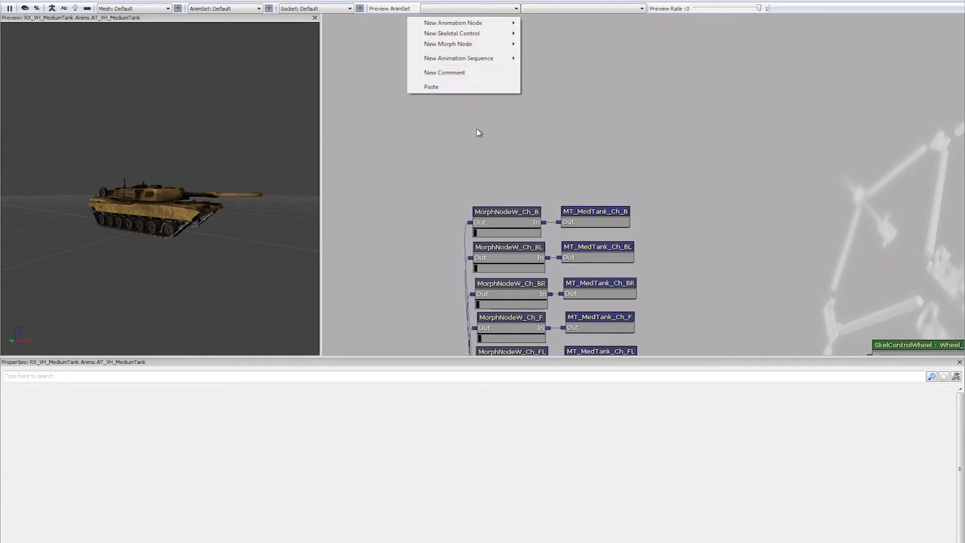
pyautogui.rightClick(480, 126)
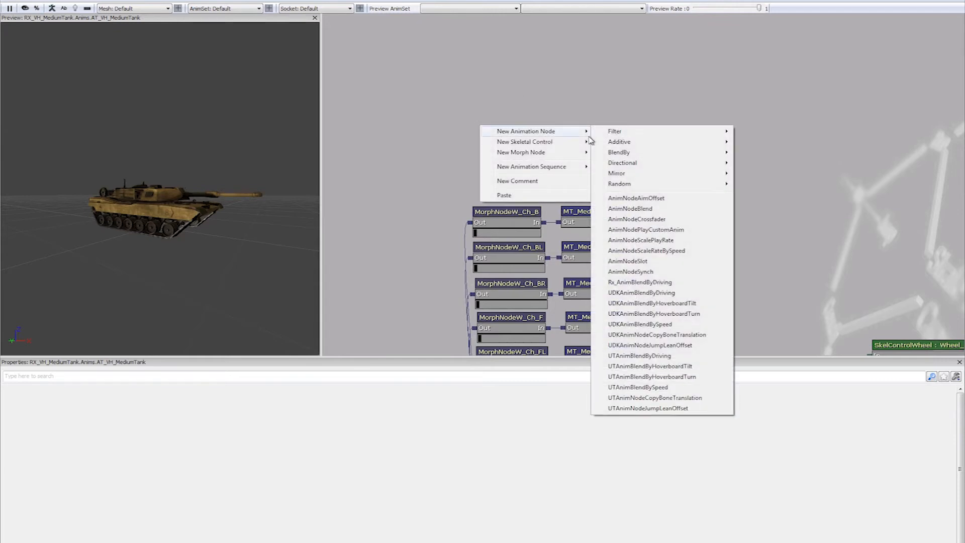
pyautogui.moveTo(568, 153)
pyautogui.moveTo(681, 153)
pyautogui.click(749, 152)
pyautogui.click(481, 166)
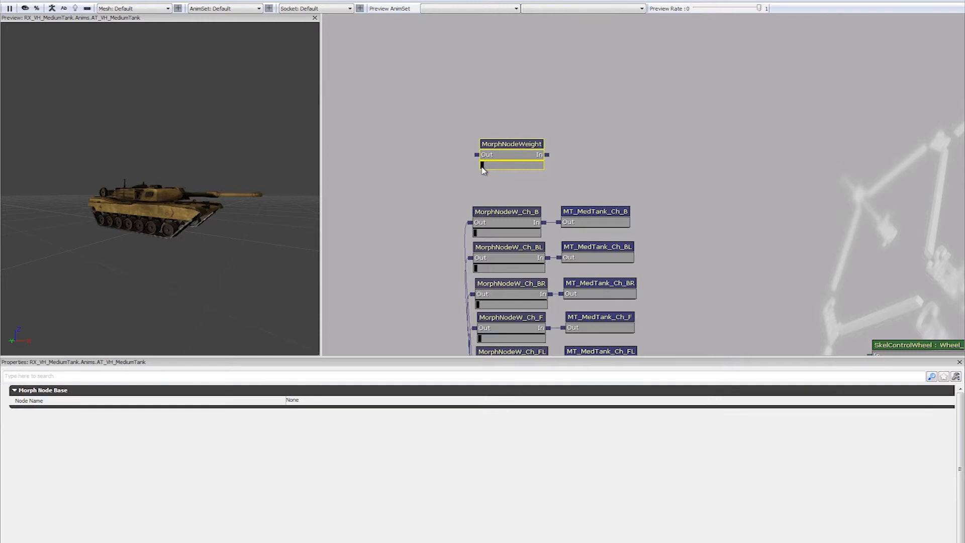
pyautogui.moveTo(481, 168)
pyautogui.mouseDown()
pyautogui.moveTo(521, 176)
pyautogui.moveTo(479, 177)
pyautogui.moveTo(552, 175)
pyautogui.moveTo(464, 177)
pyautogui.moveTo(481, 172)
pyautogui.mouseUp()
pyautogui.click(580, 152)
pyautogui.click(522, 144)
pyautogui.click(324, 400)
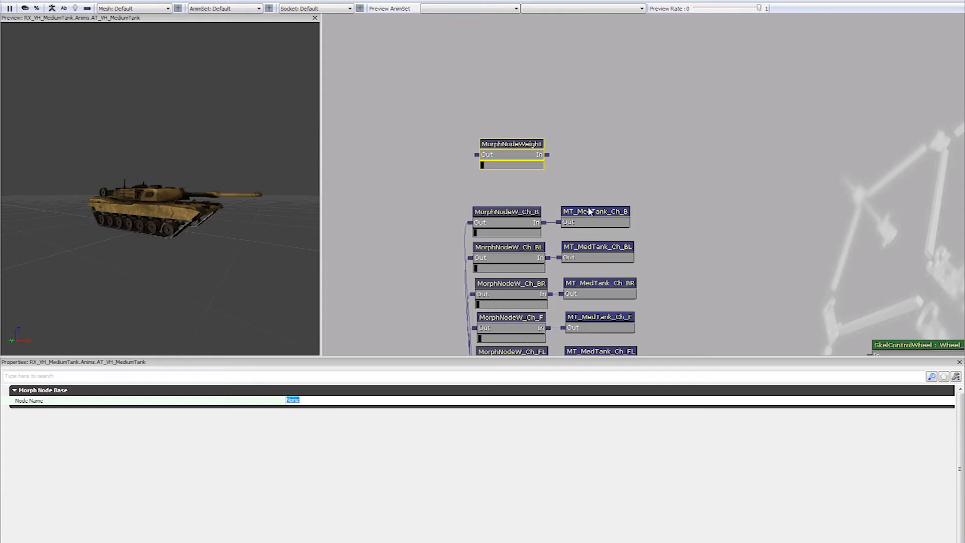
# - Add a MorphNodePose node beside the new MorphNodeWeight node and link its Out to the weight node's In
pyautogui.click(593, 162)
pyautogui.rightClick(566, 118)
pyautogui.moveTo(631, 145)
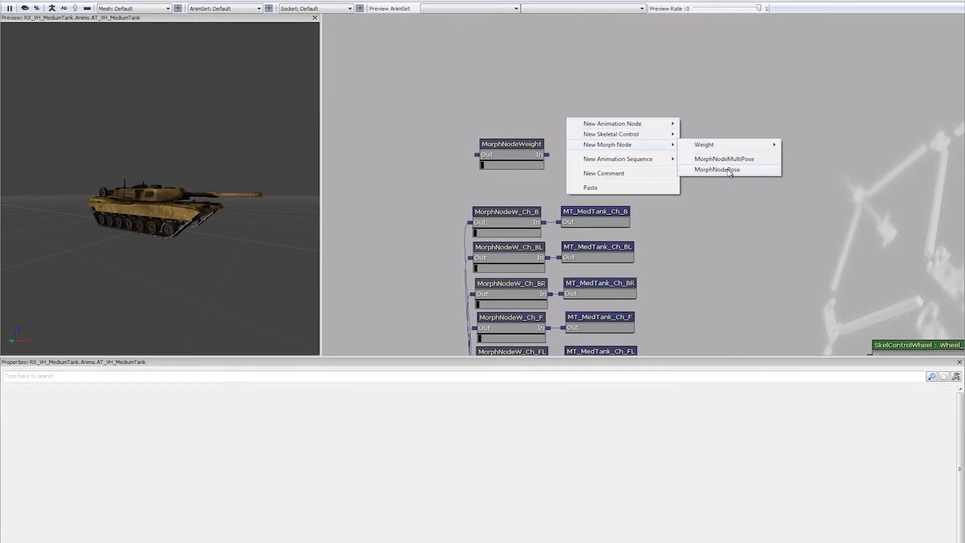
pyautogui.click(729, 171)
pyautogui.click(581, 134)
pyautogui.moveTo(563, 144); pyautogui.dragTo(550, 159)
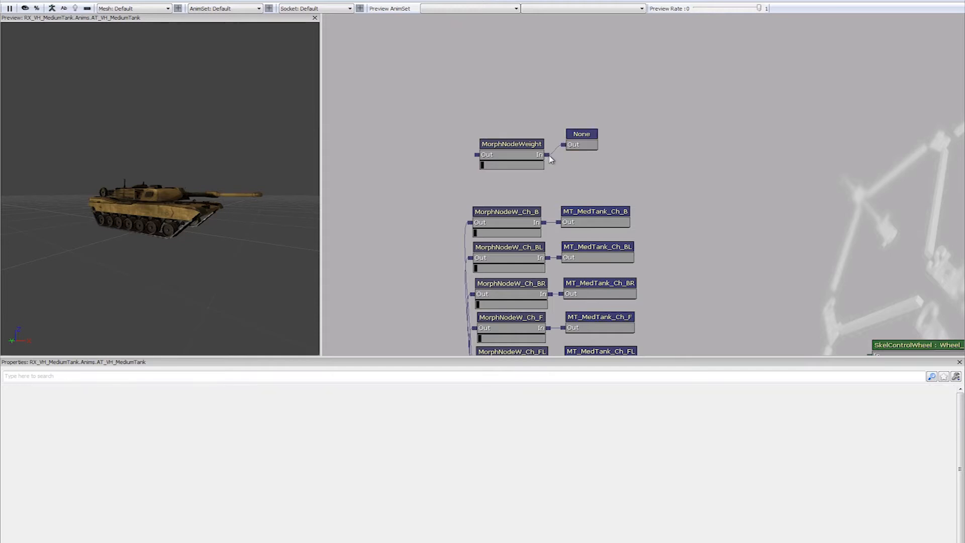
# - Reopen the MT_VH_MediumTank morph target set and read the full names of its first two morph targets
pyautogui.click(582, 136)
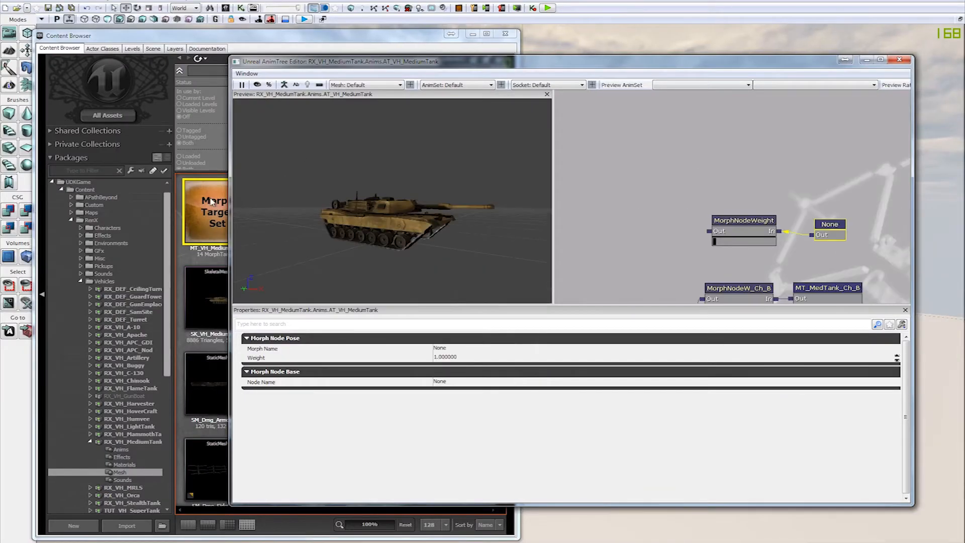
pyautogui.click(212, 202)
pyautogui.doubleClick(187, 192)
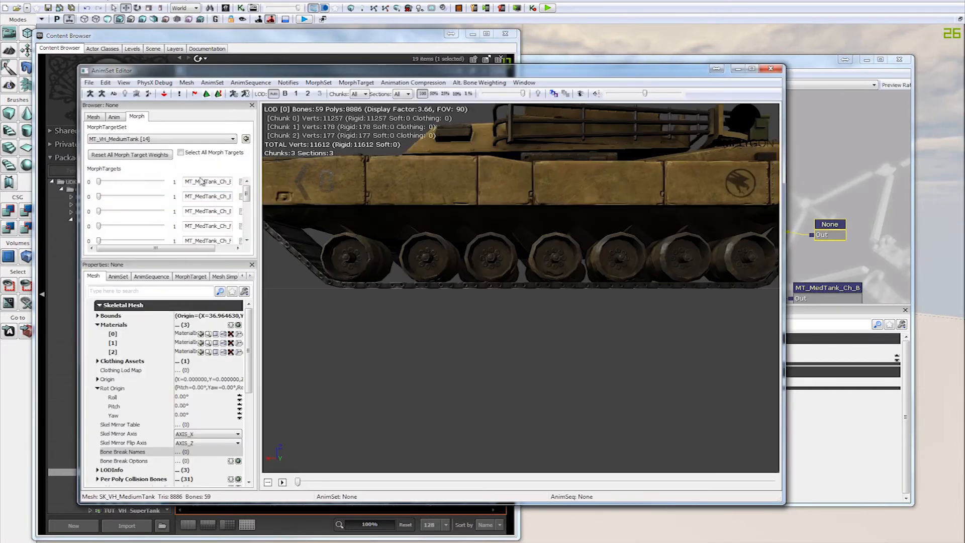
pyautogui.moveTo(186, 184); pyautogui.dragTo(267, 181)
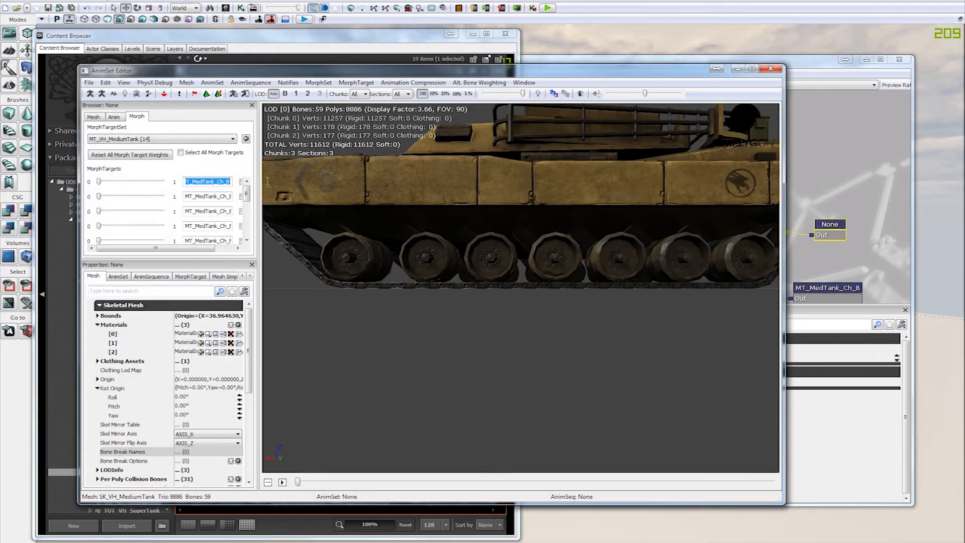
pyautogui.click(189, 197)
pyautogui.moveTo(186, 197); pyautogui.dragTo(282, 195)
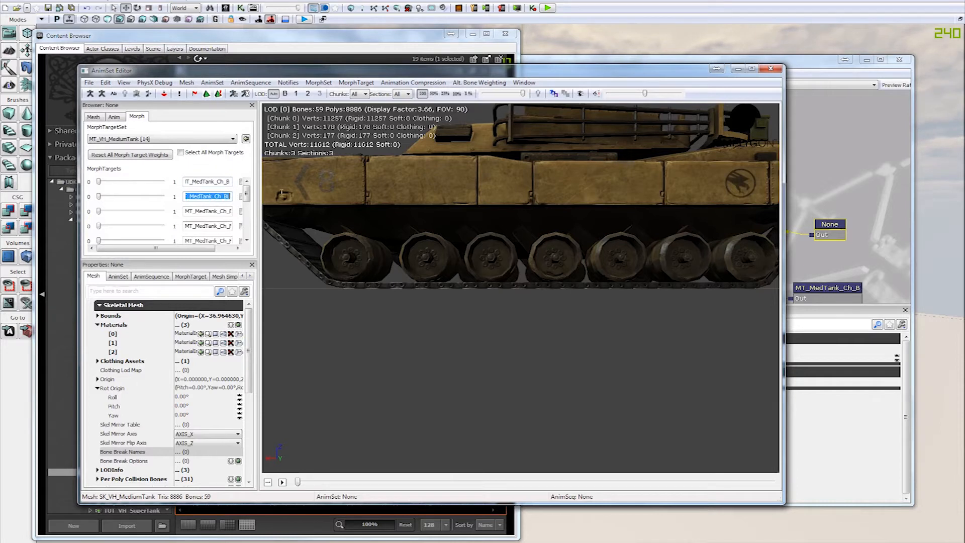
pyautogui.click(200, 196)
pyautogui.moveTo(193, 197); pyautogui.dragTo(266, 194)
pyautogui.click(199, 196)
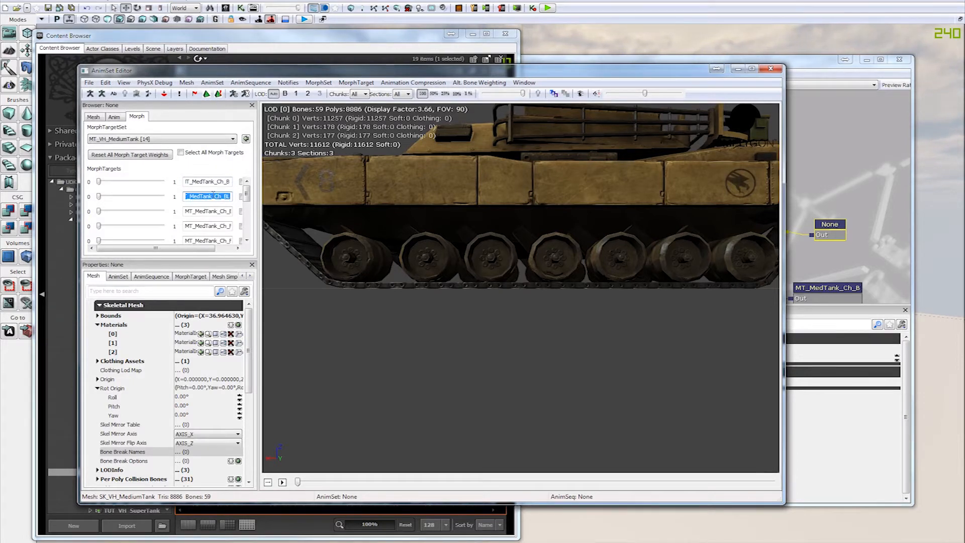
# - Copy the full name of the first morph target, MT_MedTank_Ch_B, from the MT_VH_MediumTank set
pyautogui.click(200, 181)
pyautogui.moveTo(187, 183); pyautogui.dragTo(257, 175)
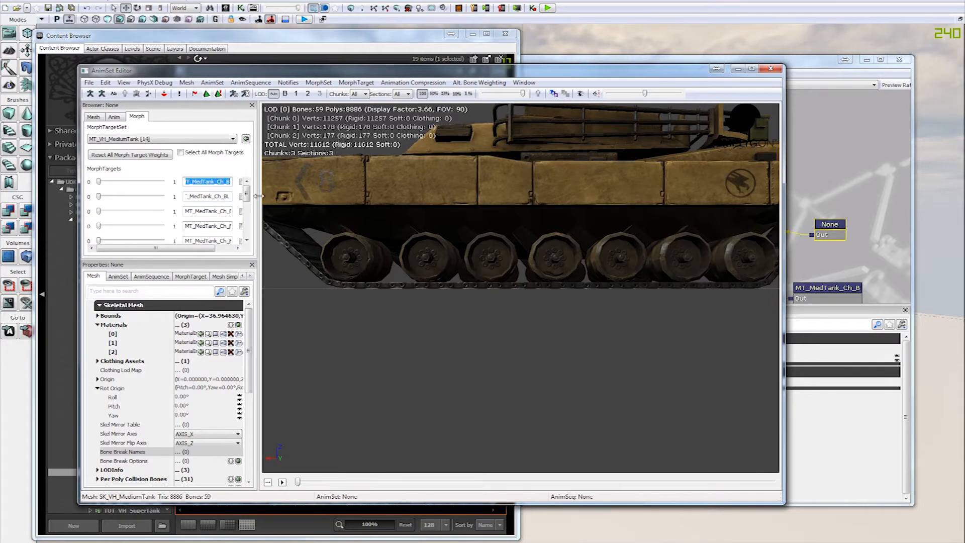
pyautogui.click(232, 183)
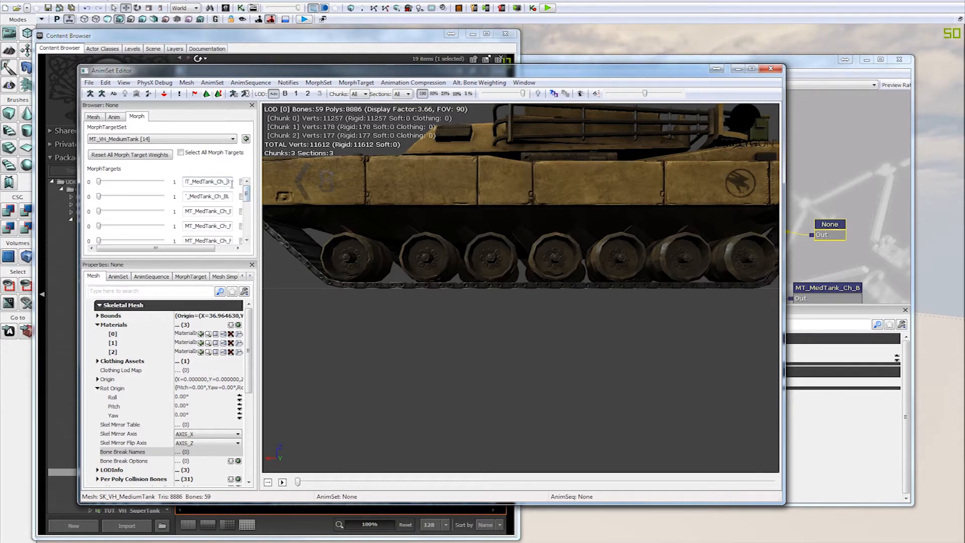
pyautogui.moveTo(221, 182); pyautogui.dragTo(270, 188)
pyautogui.hotkey('ctrl', 'c')
pyautogui.click(194, 178)
pyautogui.click(203, 184)
pyautogui.moveTo(185, 182); pyautogui.dragTo(267, 180)
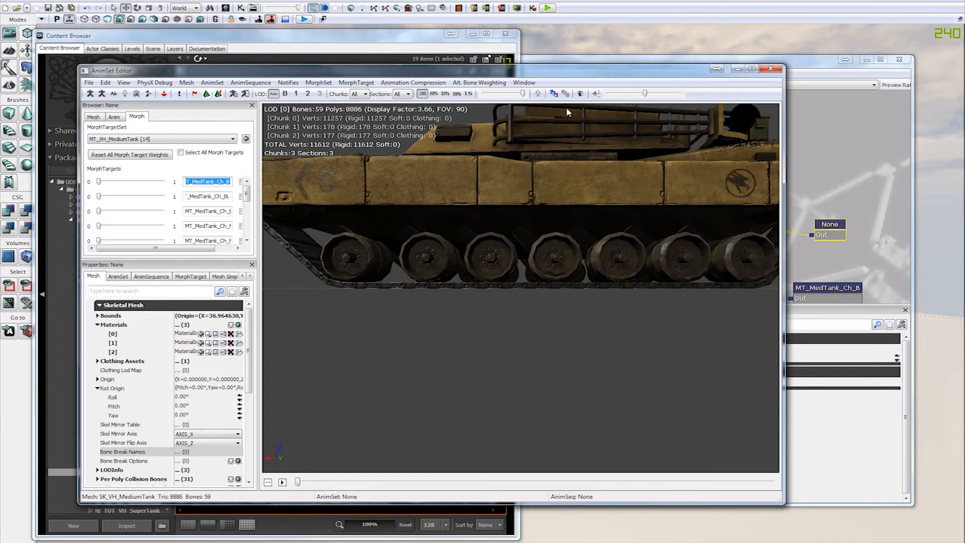
# - Return to the AnimTree Editor and set the new pose node's Morph Name to MT_MedTank_Ch_B
pyautogui.click(587, 57)
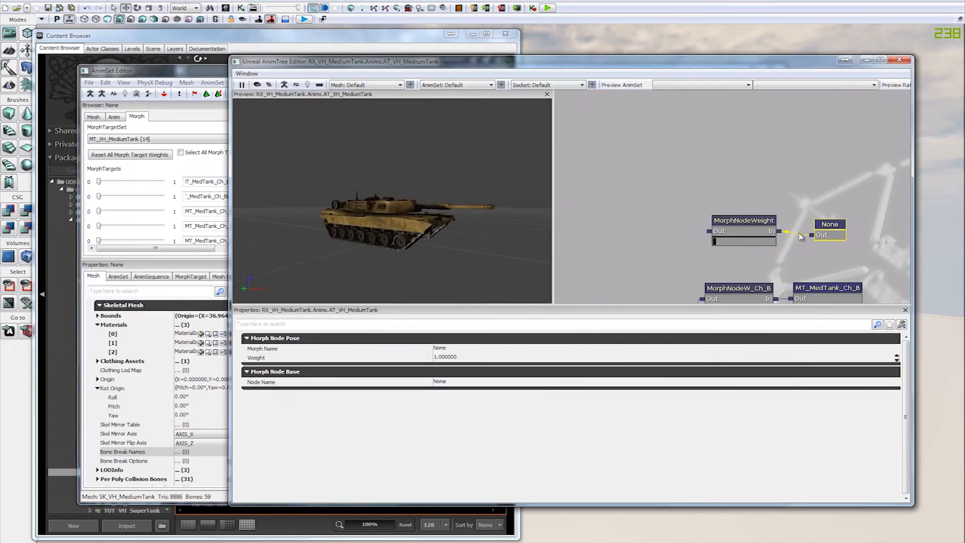
pyautogui.click(458, 349)
pyautogui.hotkey('ctrl', 'v')
pyautogui.press('Return')
# - Move the new MT_MedTank_Ch_B pose node closer to its MorphNodeWeight node and select the weight node
pyautogui.moveTo(765, 139); pyautogui.dragTo(660, 96)
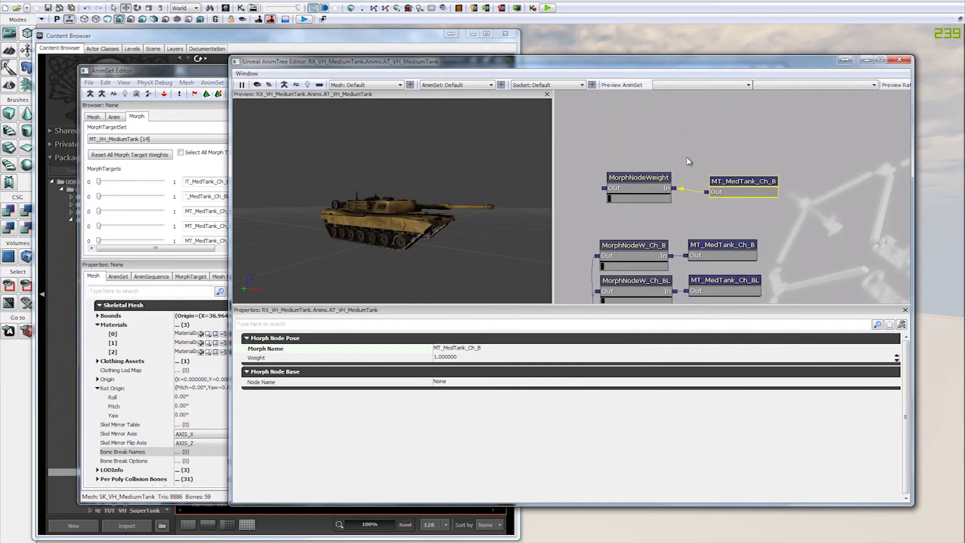
pyautogui.doubleClick(695, 63)
pyautogui.moveTo(704, 143); pyautogui.dragTo(848, 219)
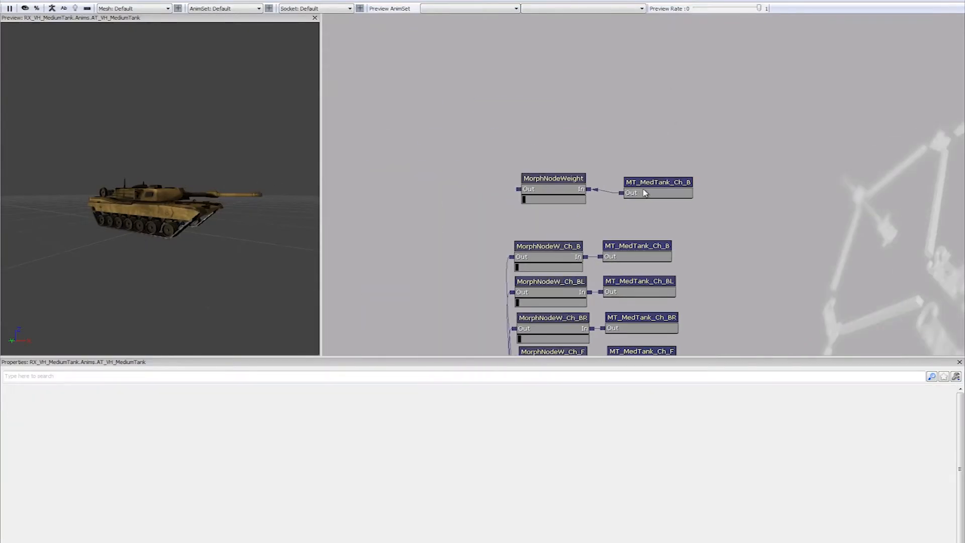
pyautogui.moveTo(249, 167); pyautogui.dragTo(272, 160)
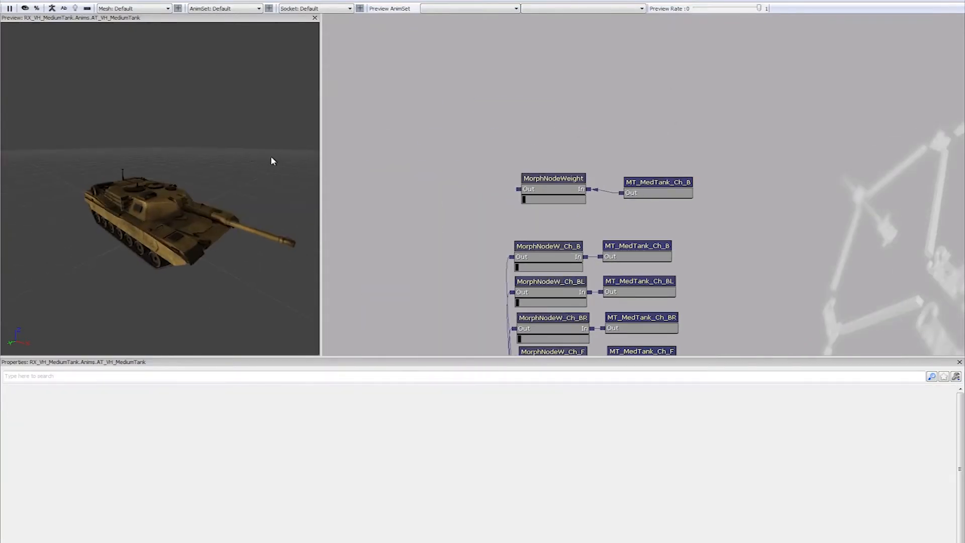
pyautogui.click(656, 182)
pyautogui.keyDown('ctrl'); pyautogui.moveTo(655, 182); pyautogui.dragTo(635, 177); pyautogui.keyUp('ctrl')
pyautogui.click(545, 180)
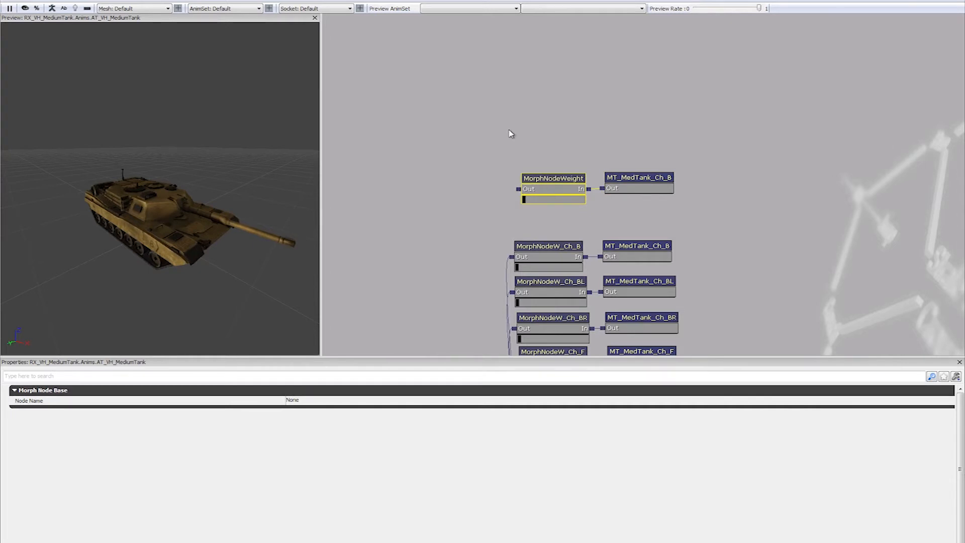
# - Display the bone names on the medium tank in the AnimSet Editor and examine the MT bones around the turret and chassis
pyautogui.doubleClick(461, 1)
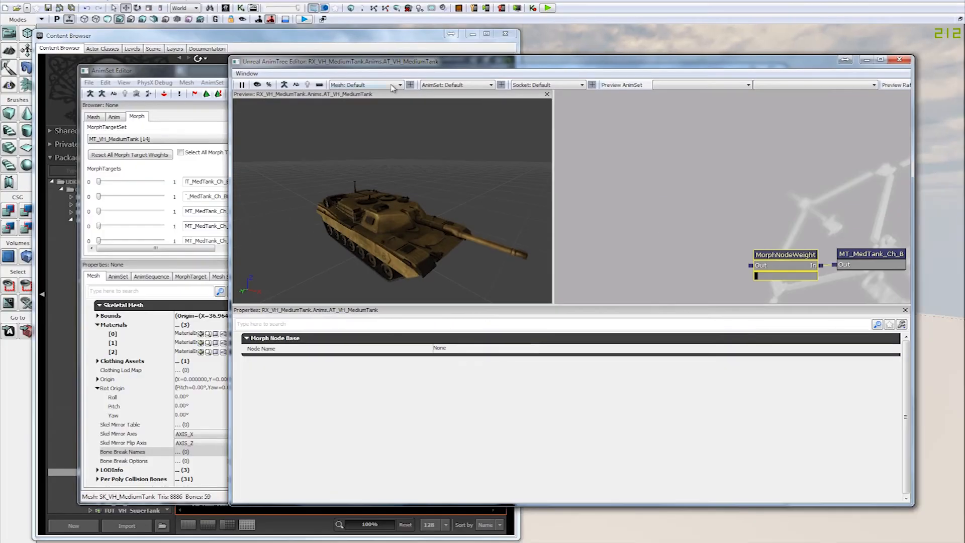
pyautogui.click(203, 73)
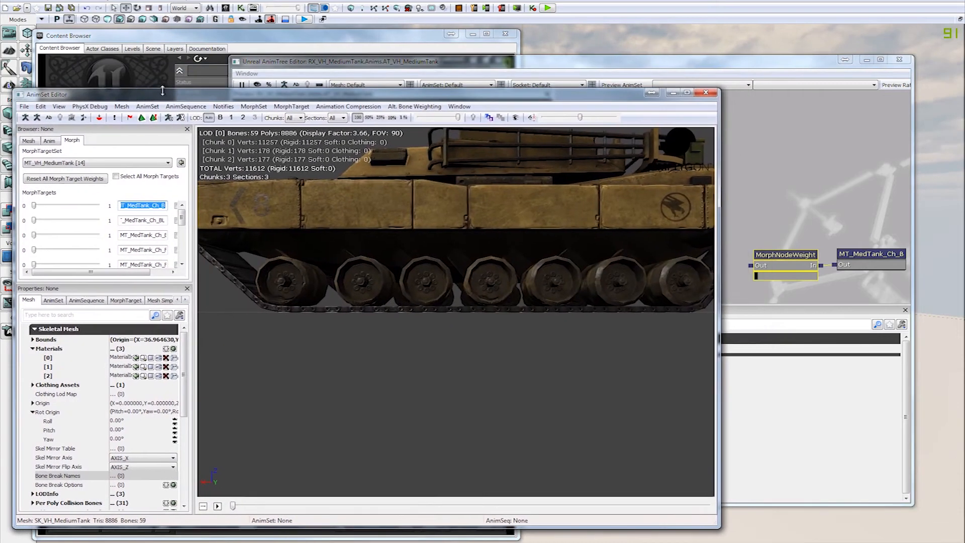
pyautogui.scroll(-5, 400, 246)
pyautogui.moveTo(400, 247); pyautogui.dragTo(482, 247)
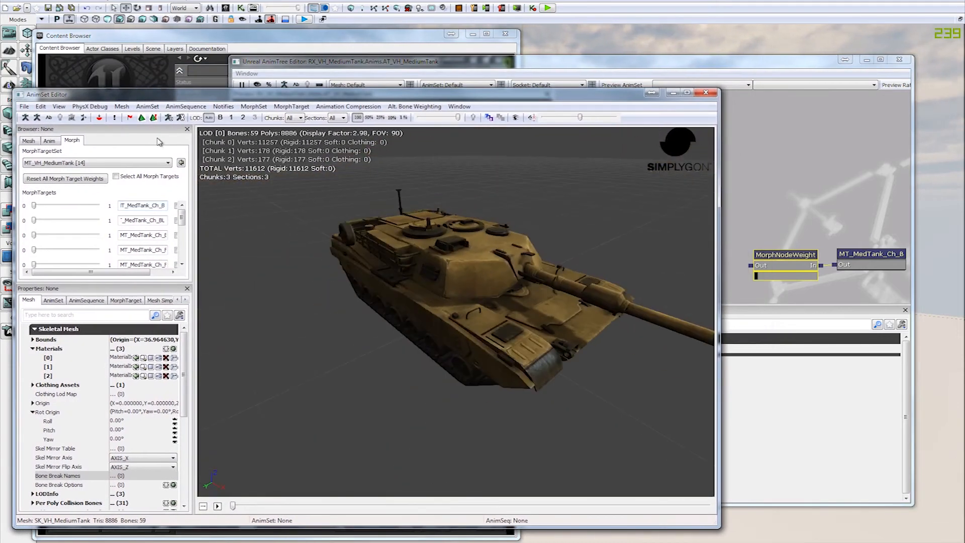
pyautogui.click(49, 118)
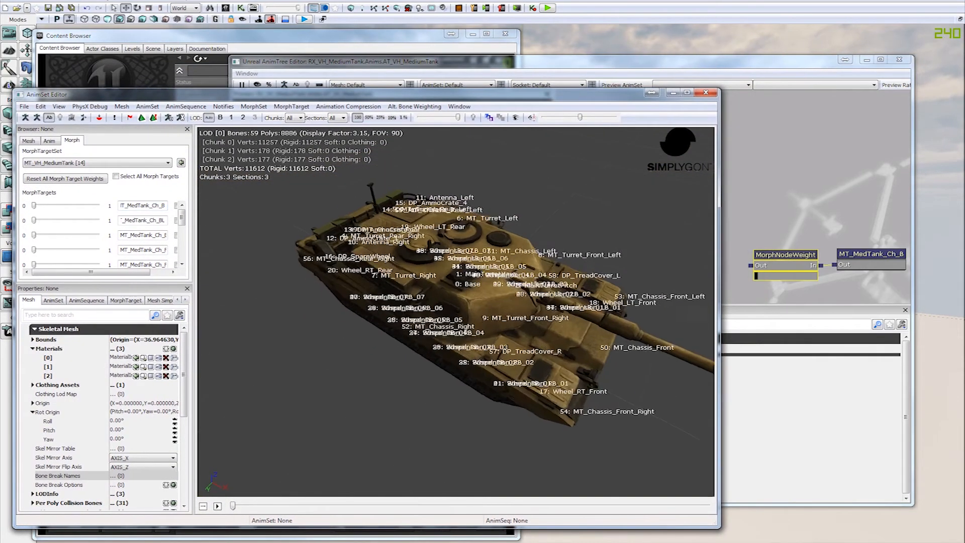
pyautogui.moveTo(556, 301); pyautogui.dragTo(612, 274)
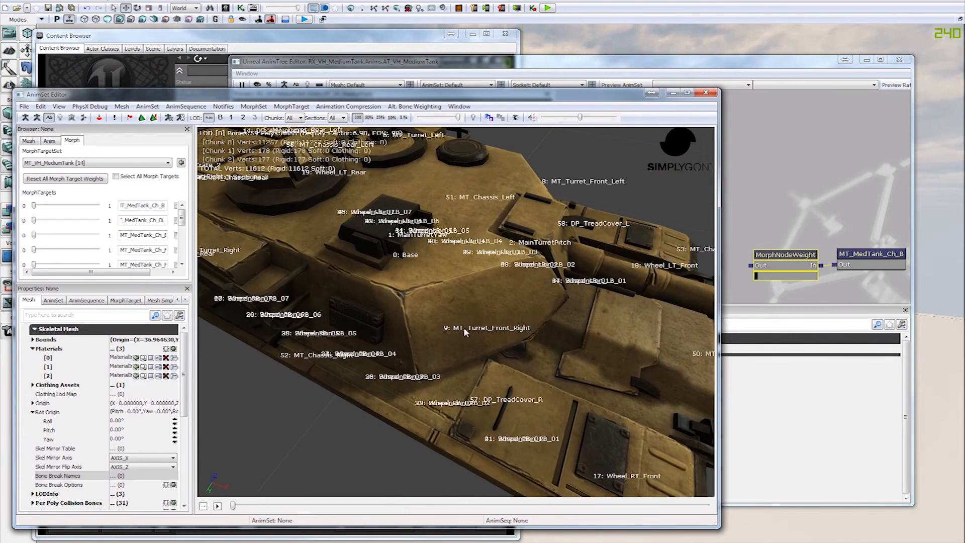
pyautogui.moveTo(547, 318); pyautogui.dragTo(495, 329)
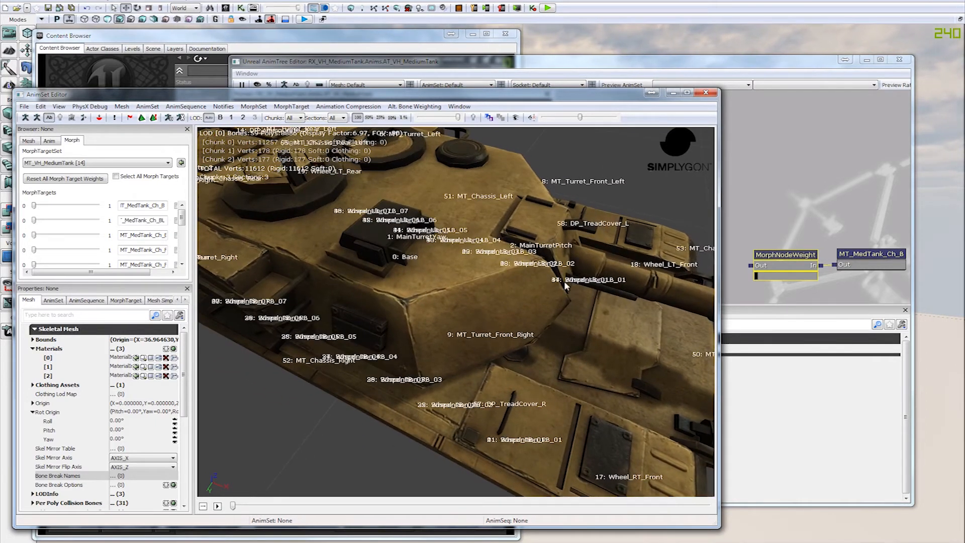
pyautogui.moveTo(574, 289); pyautogui.dragTo(519, 301)
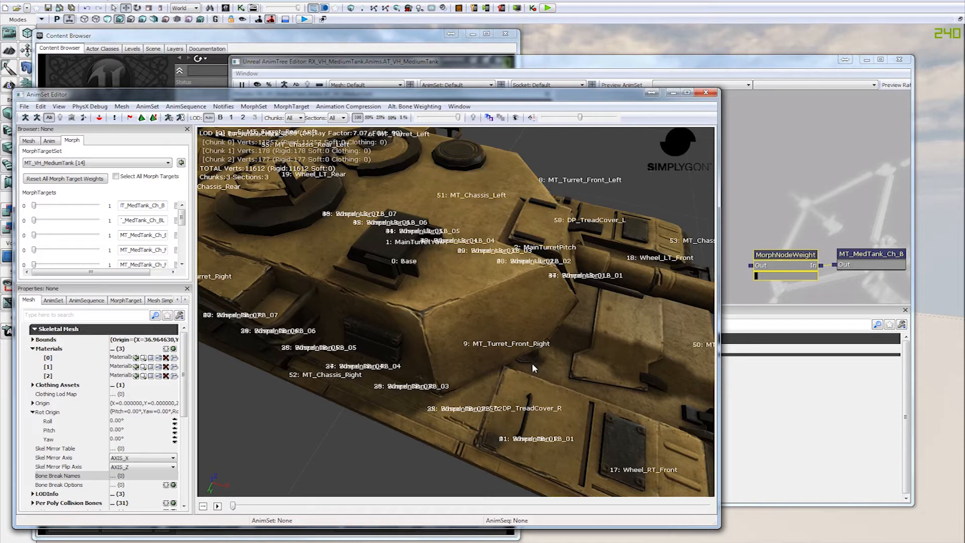
# - Try the new MorphNodeWeight slider in the AnimTree by raising it to its maximum and returning it to its minimum
pyautogui.moveTo(804, 202); pyautogui.dragTo(715, 156)
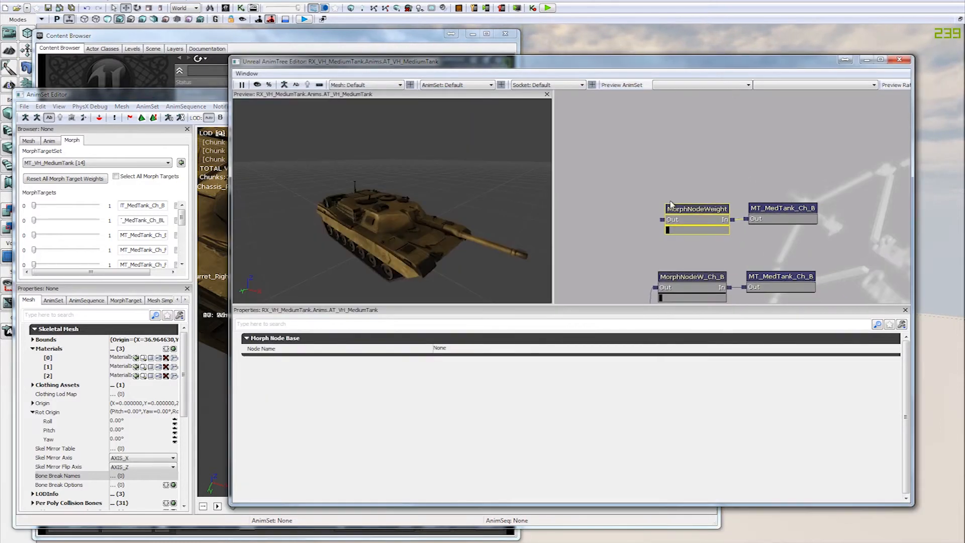
pyautogui.moveTo(667, 231); pyautogui.dragTo(736, 245)
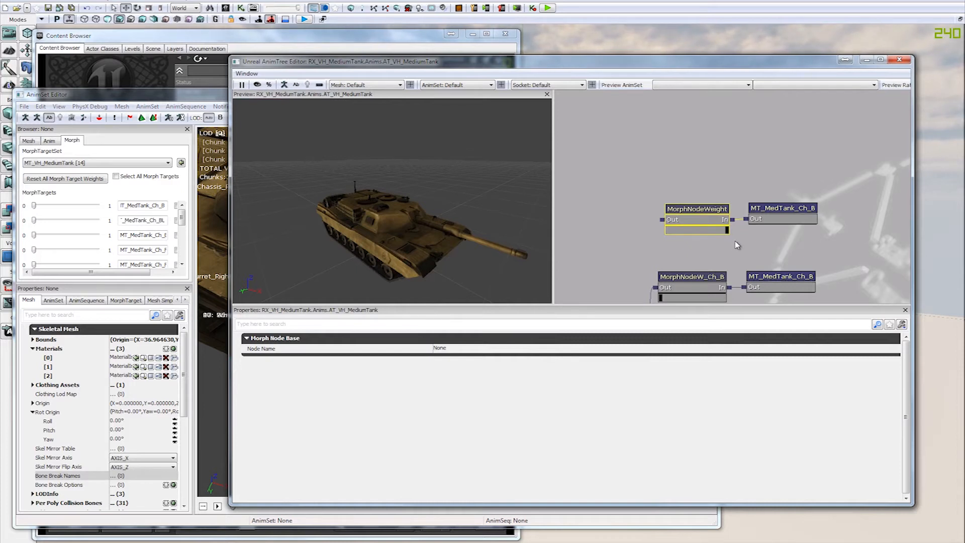
pyautogui.moveTo(727, 231); pyautogui.dragTo(658, 236)
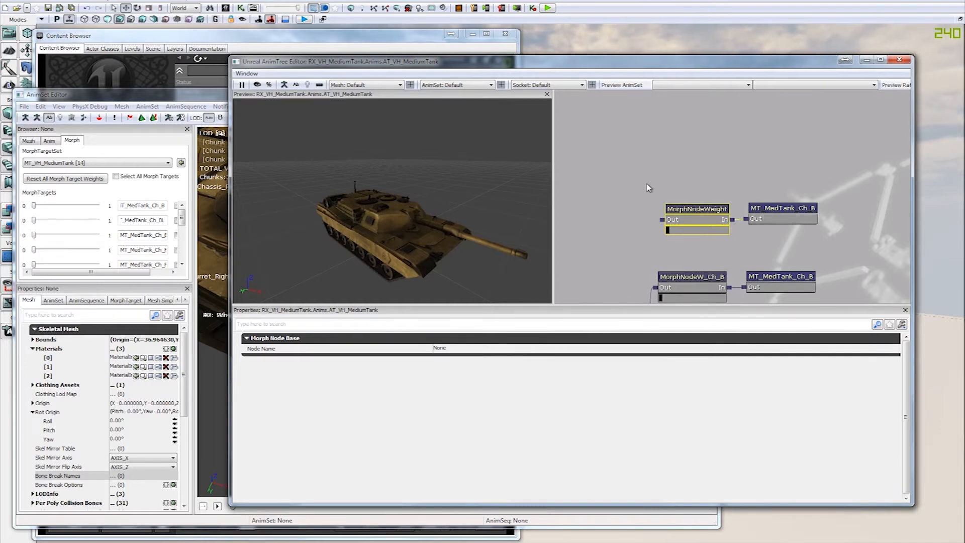
# - Delete the added MorphNodeWeight node and its linked MT_MedTank_Ch_B pose node from the AnimTree
pyautogui.moveTo(647, 188); pyautogui.dragTo(706, 229)
pyautogui.doubleClick(622, 62)
pyautogui.keyDown('ctrl'); pyautogui.keyDown('alt'); pyautogui.moveTo(678, 133); pyautogui.dragTo(490, 213); pyautogui.keyUp('alt'); pyautogui.keyUp('ctrl')
pyautogui.press('Delete')
# - Trace the links from the existing morph weight nodes down to the Morph connector on the AnimTree node
pyautogui.moveTo(477, 257); pyautogui.dragTo(506, 130)
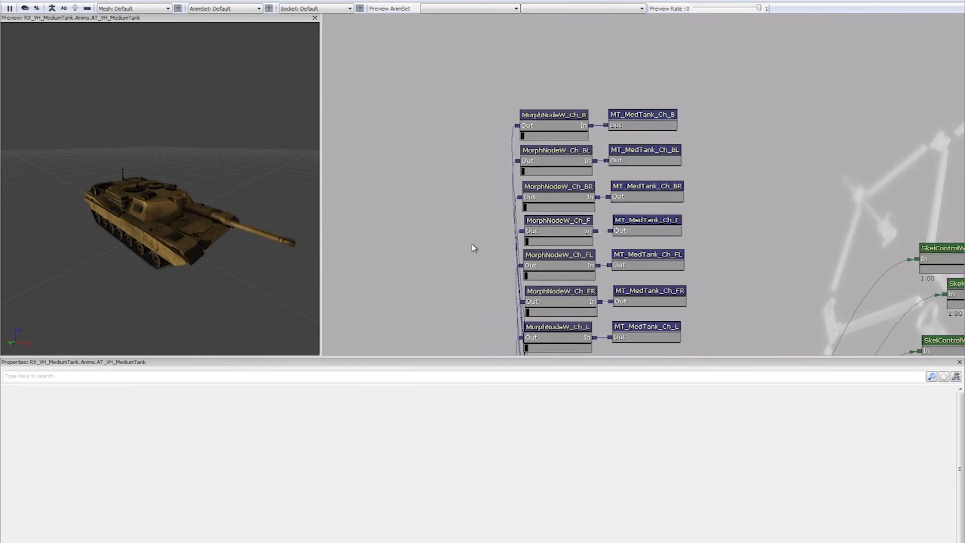
pyautogui.moveTo(476, 251); pyautogui.dragTo(494, 46)
pyautogui.moveTo(517, 242); pyautogui.dragTo(467, 43)
pyautogui.moveTo(525, 273); pyautogui.dragTo(509, 181)
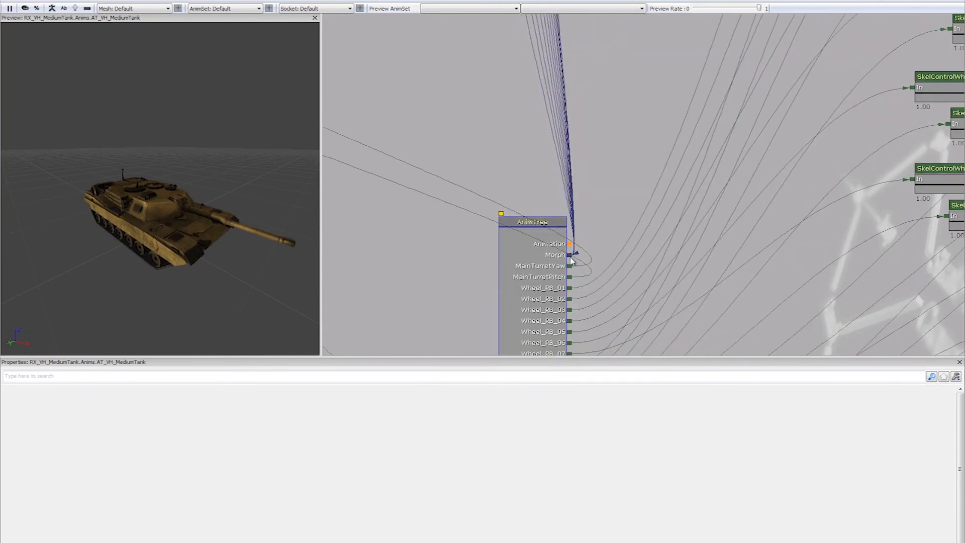
# - Follow the AnimTree node's connectors from Morph down to the UTSkelControl_DamageHinge controls on the DP_TreadCover bones
pyautogui.moveTo(628, 98); pyautogui.dragTo(566, 211)
pyautogui.moveTo(628, 124); pyautogui.dragTo(612, 24)
pyautogui.moveTo(566, 167); pyautogui.dragTo(653, 299)
pyautogui.moveTo(678, 196); pyautogui.dragTo(738, 327)
pyautogui.moveTo(799, 200); pyautogui.dragTo(669, 272)
pyautogui.moveTo(683, 211); pyautogui.dragTo(648, 15)
pyautogui.moveTo(673, 241); pyautogui.dragTo(401, 20)
pyautogui.scroll(-4, 569, 187)
pyautogui.moveTo(467, 214); pyautogui.dragTo(822, 15)
pyautogui.moveTo(683, 68); pyautogui.dragTo(636, 113)
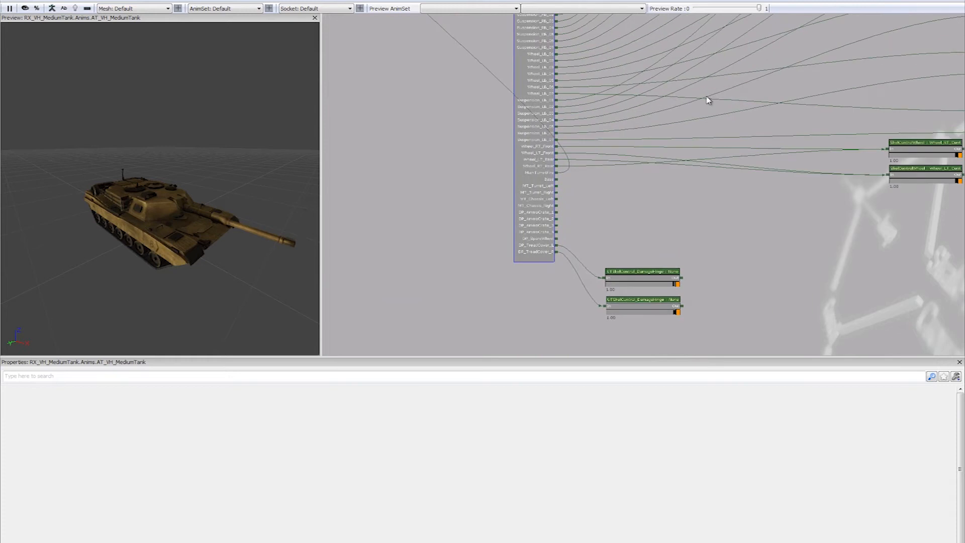
pyautogui.moveTo(700, 159); pyautogui.dragTo(630, 127)
pyautogui.scroll(3, 617, 161)
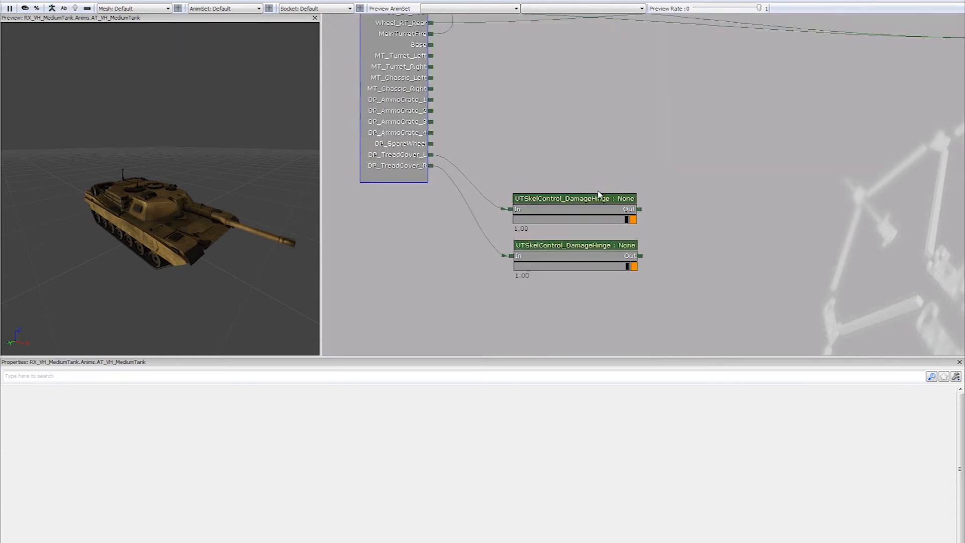
# - Examine the two UTSkelControl_DamageHinge controls and the MT and DP bone connectors at the end of the AnimTree node
pyautogui.moveTo(566, 168); pyautogui.dragTo(624, 167)
pyautogui.click(623, 200)
pyautogui.click(611, 245)
pyautogui.click(652, 164)
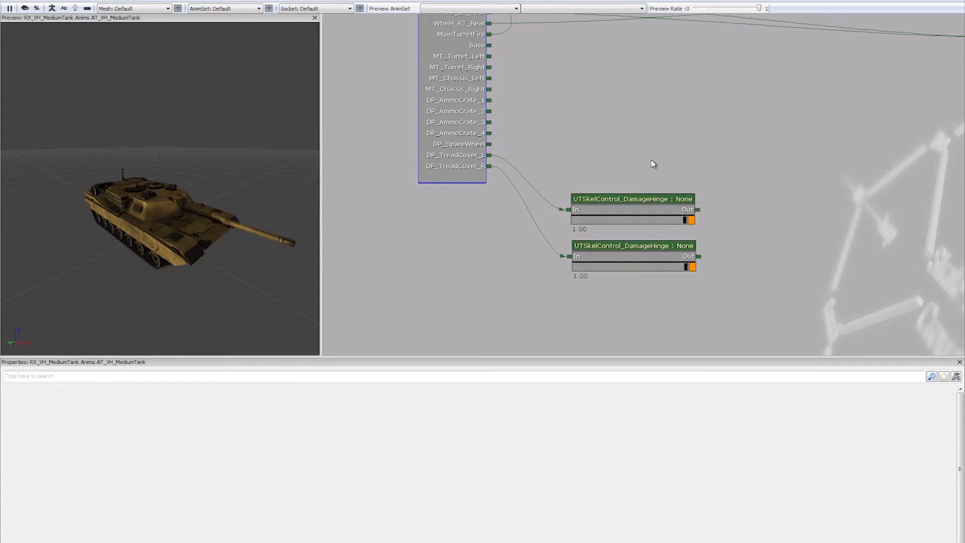
pyautogui.moveTo(597, 97); pyautogui.dragTo(601, 168)
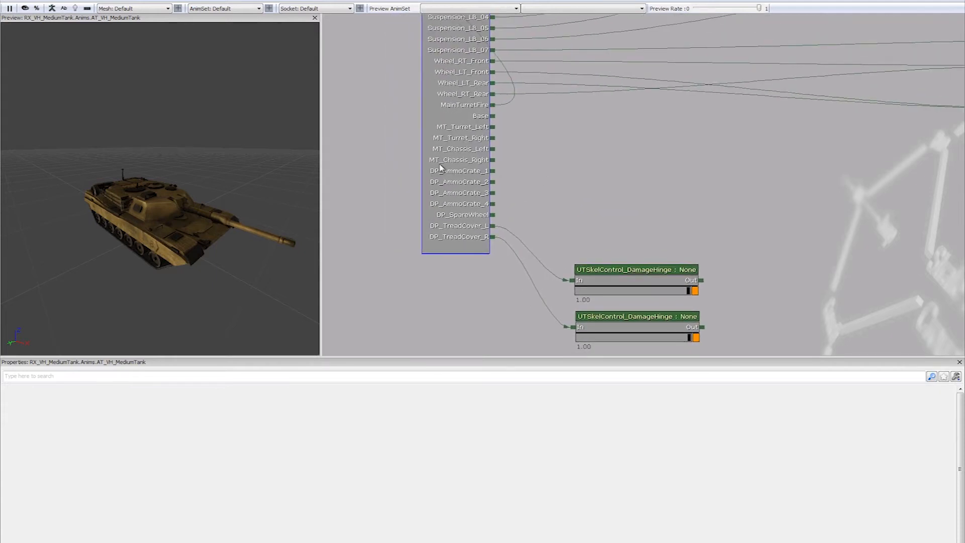
pyautogui.moveTo(501, 175); pyautogui.dragTo(569, 204)
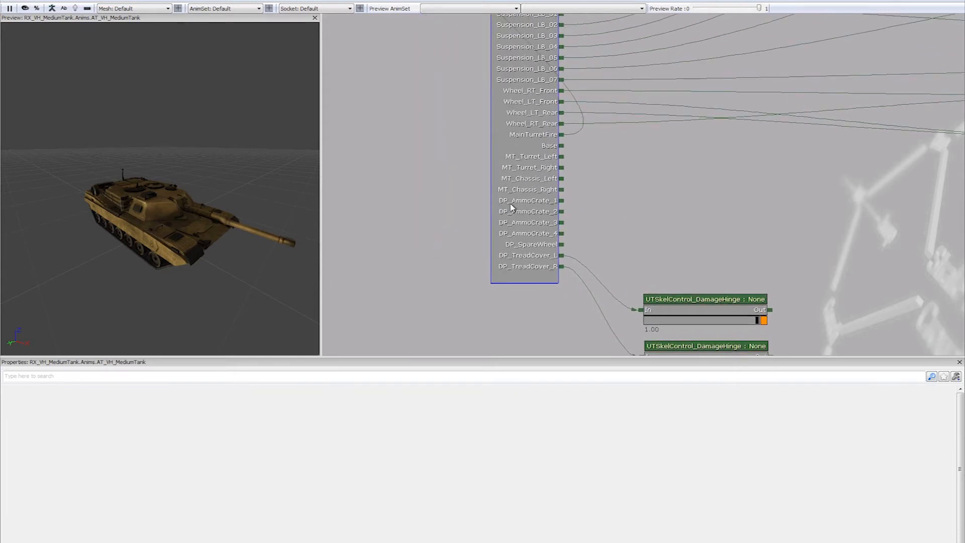
pyautogui.moveTo(591, 212); pyautogui.dragTo(543, 196)
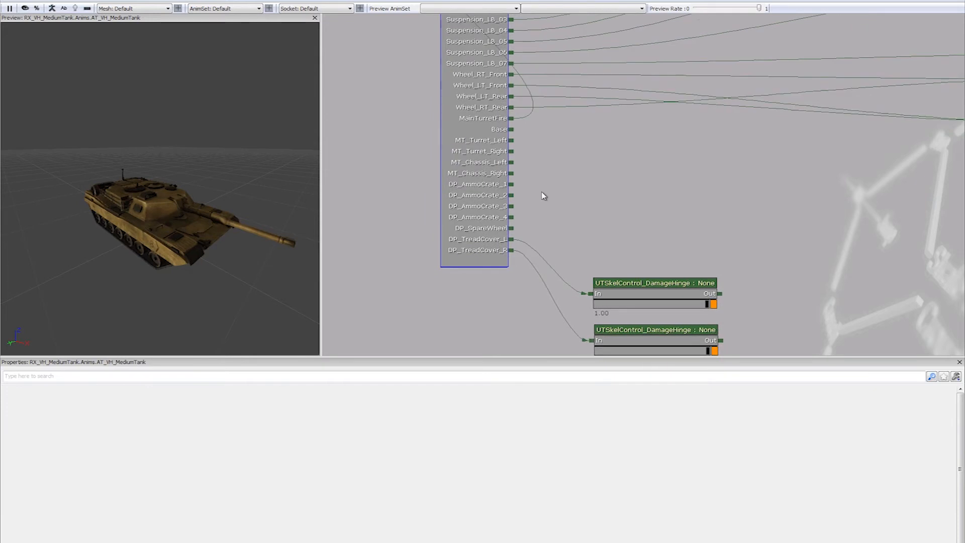
pyautogui.moveTo(242, 184); pyautogui.dragTo(229, 193)
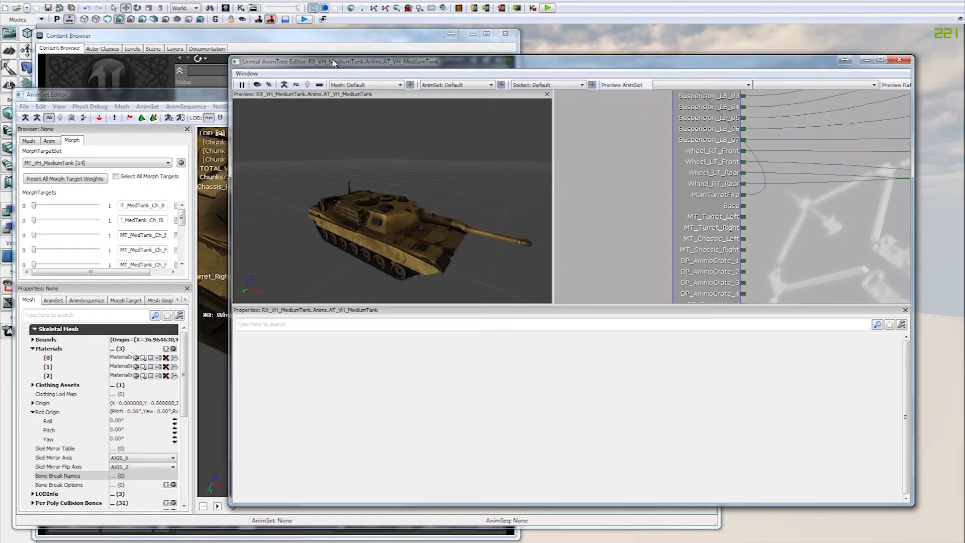
# - Show the damage properties of the UTSkelControl_DamageHinge control linked to DP_TreadCover_L
pyautogui.moveTo(334, 63); pyautogui.dragTo(352, 52)
pyautogui.moveTo(779, 226); pyautogui.dragTo(660, 120)
pyautogui.moveTo(743, 217); pyautogui.dragTo(691, 129)
pyautogui.moveTo(761, 219); pyautogui.dragTo(752, 184)
pyautogui.click(671, 191)
pyautogui.moveTo(714, 154); pyautogui.dragTo(720, 167)
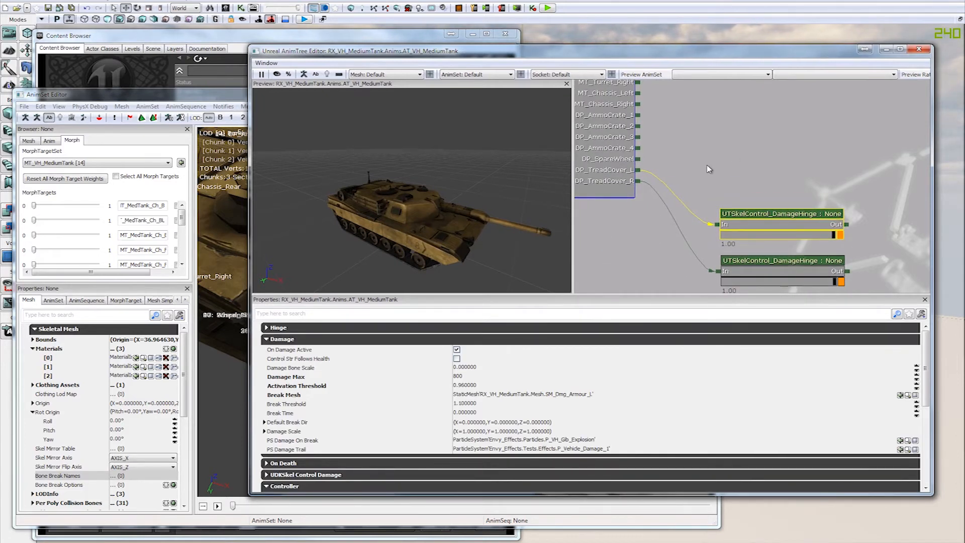
# - Deselect the hinge control and examine the TurretRotate, TurretPitch and Recoil controls alongside the tank's turret in the preview
pyautogui.click(718, 177)
pyautogui.moveTo(715, 161); pyautogui.dragTo(788, 290)
pyautogui.moveTo(648, 106); pyautogui.dragTo(744, 292)
pyautogui.moveTo(803, 225); pyautogui.dragTo(798, 234)
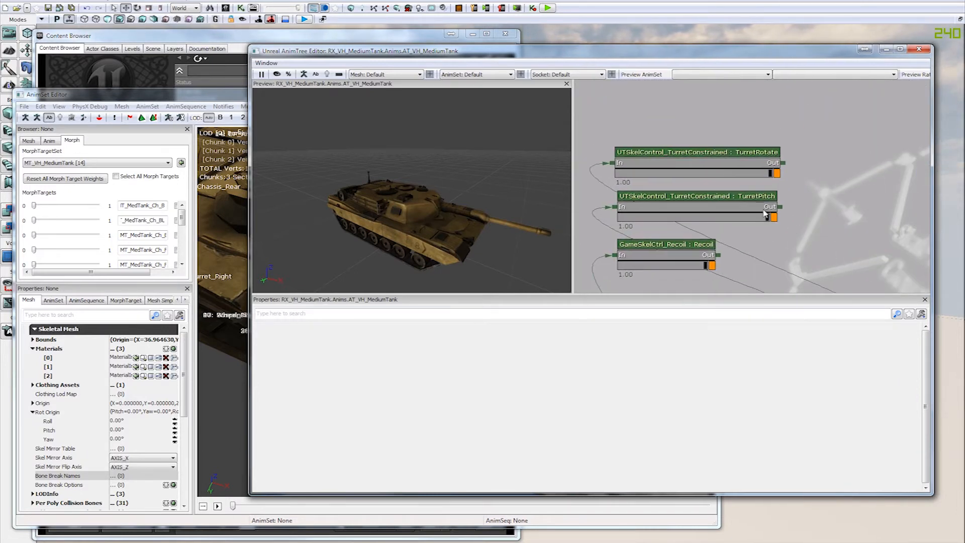
pyautogui.moveTo(775, 135); pyautogui.dragTo(704, 140)
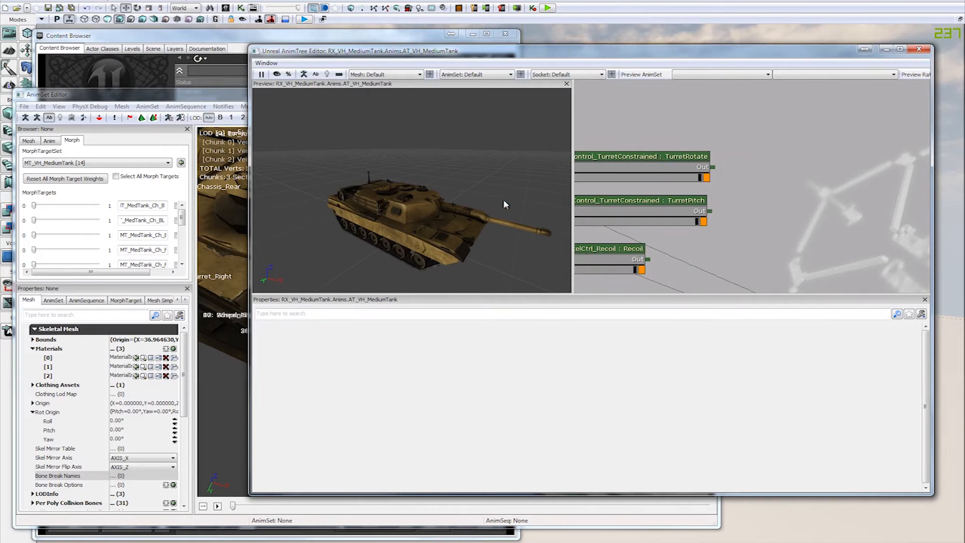
pyautogui.moveTo(458, 212); pyautogui.dragTo(429, 207)
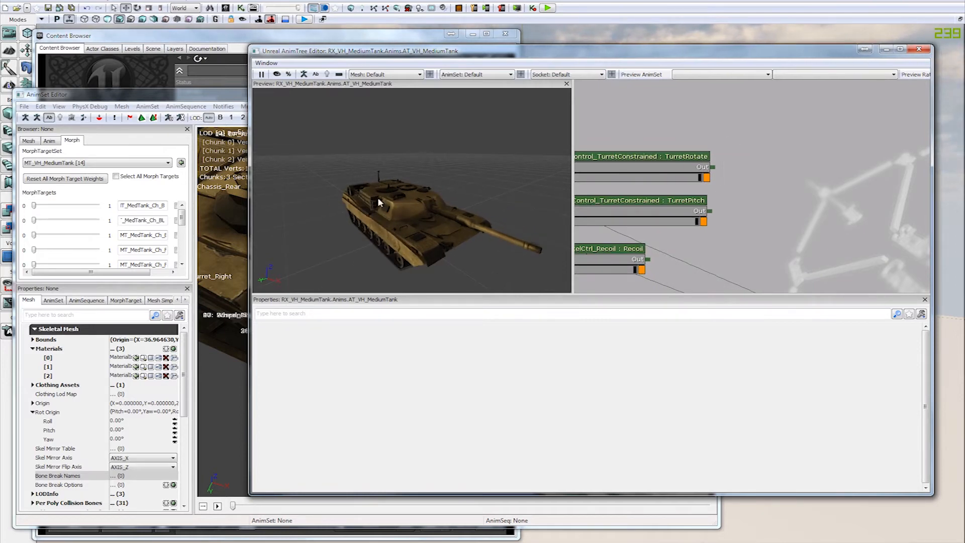
# - Open the SM_Dmg_Turret static mesh from the RX_VH_MediumTank Mesh group and inspect it from several sides
pyautogui.click(196, 40)
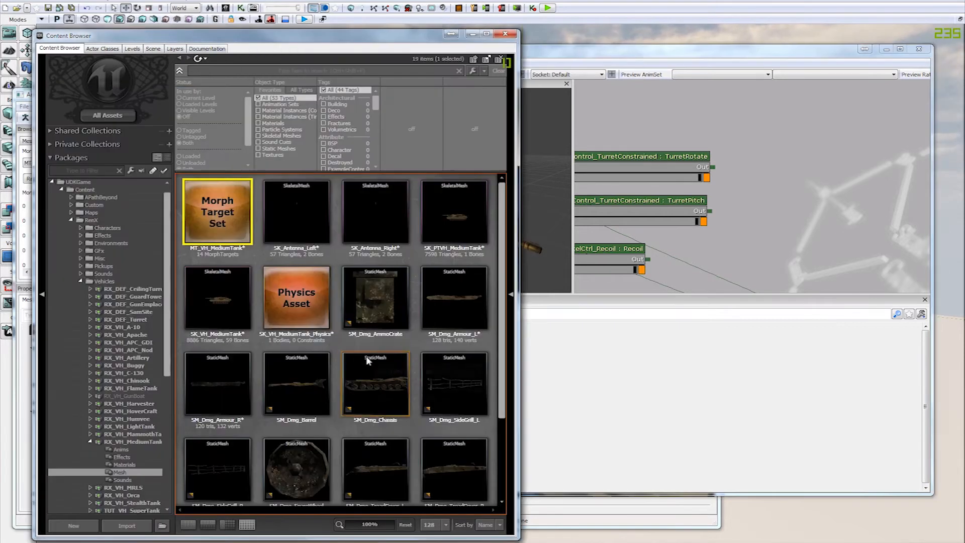
pyautogui.scroll(-3, 336, 398)
pyautogui.scroll(1, 439, 435)
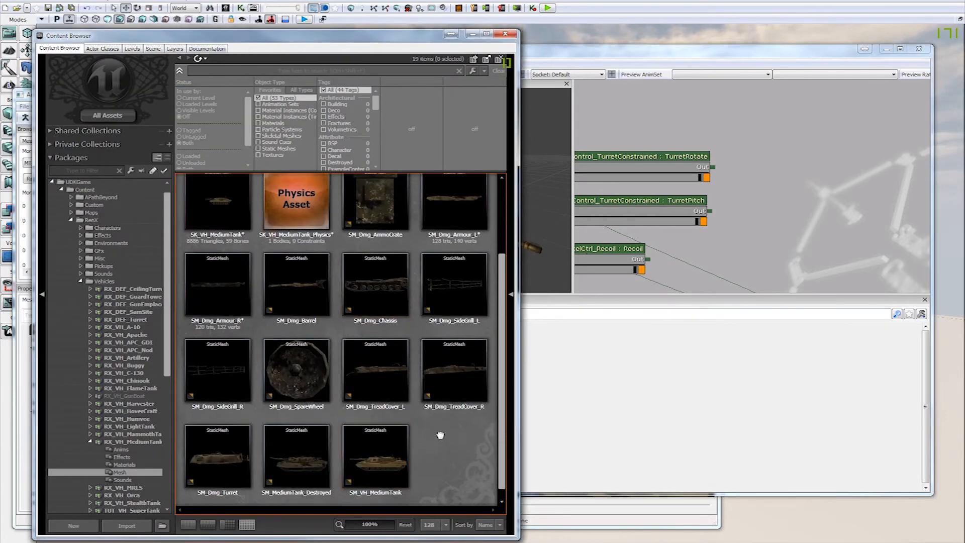
pyautogui.click(227, 441)
pyautogui.doubleClick(227, 443)
pyautogui.moveTo(216, 241); pyautogui.dragTo(310, 195)
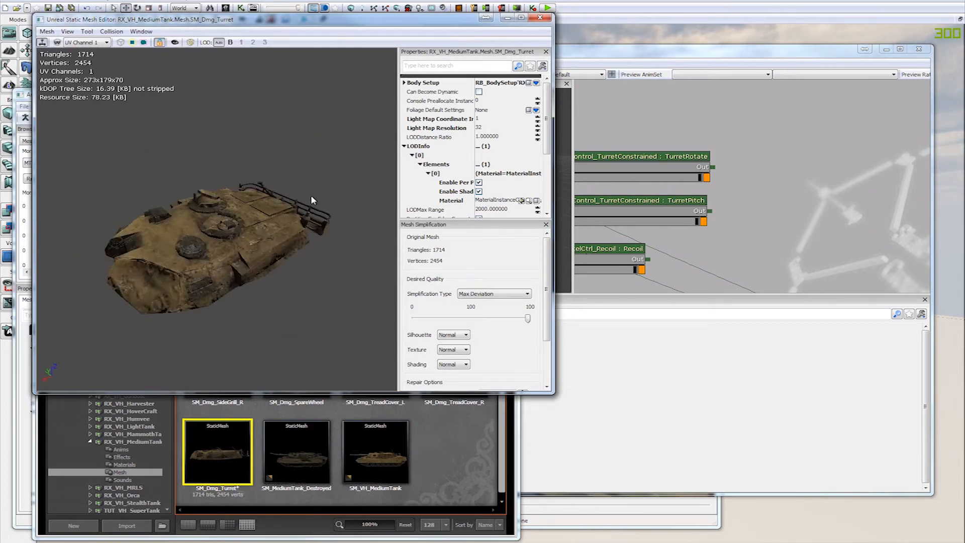
pyautogui.moveTo(118, 190); pyautogui.dragTo(199, 247)
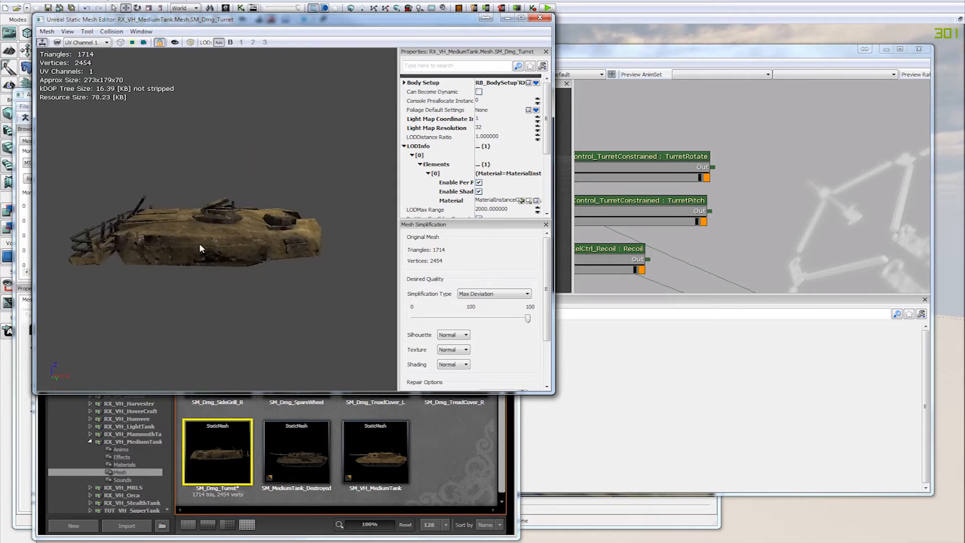
pyautogui.moveTo(266, 274); pyautogui.dragTo(319, 187)
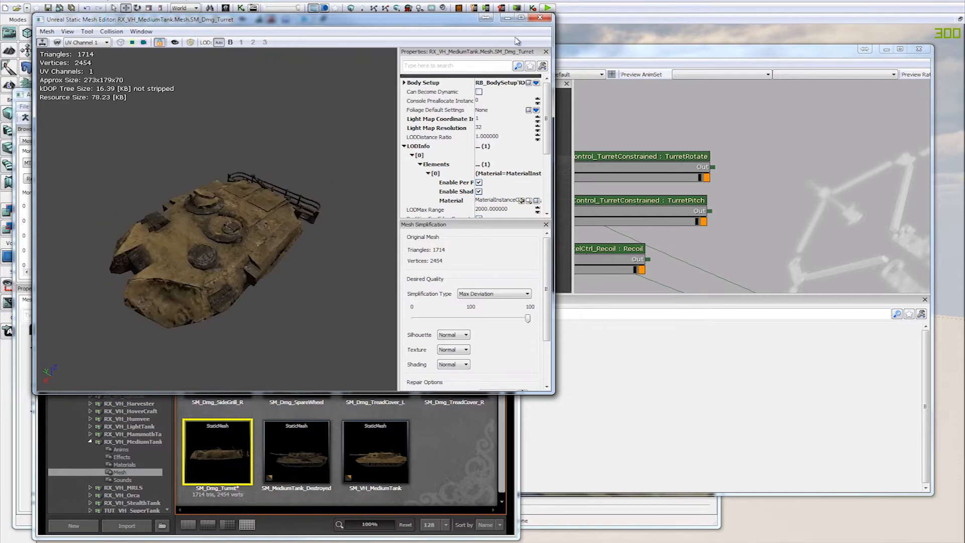
# - Add a UTSkelControl_Damage single-bone control in the medium tank's AnimTree and link the TurretRotate control's output to it
pyautogui.moveTo(671, 124); pyautogui.dragTo(692, 104)
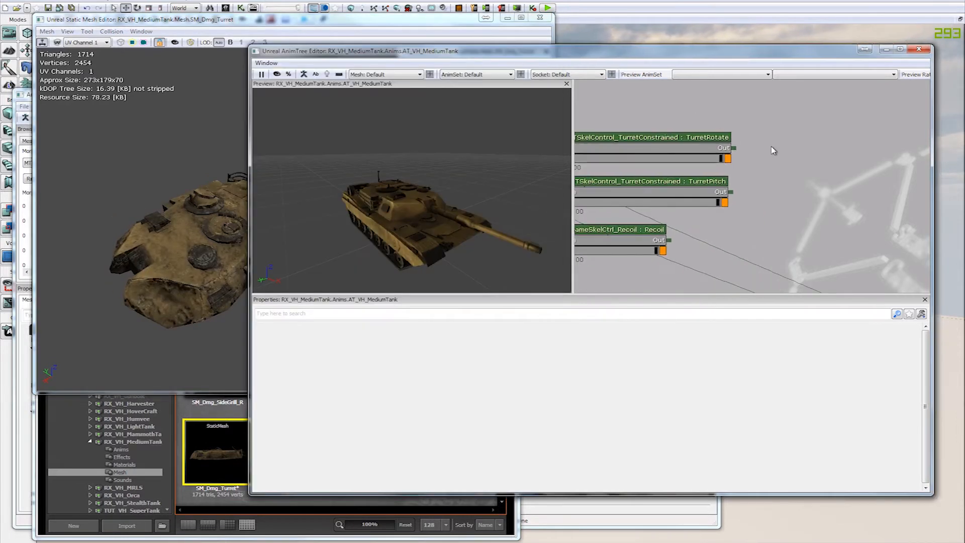
pyautogui.moveTo(802, 158); pyautogui.dragTo(757, 152)
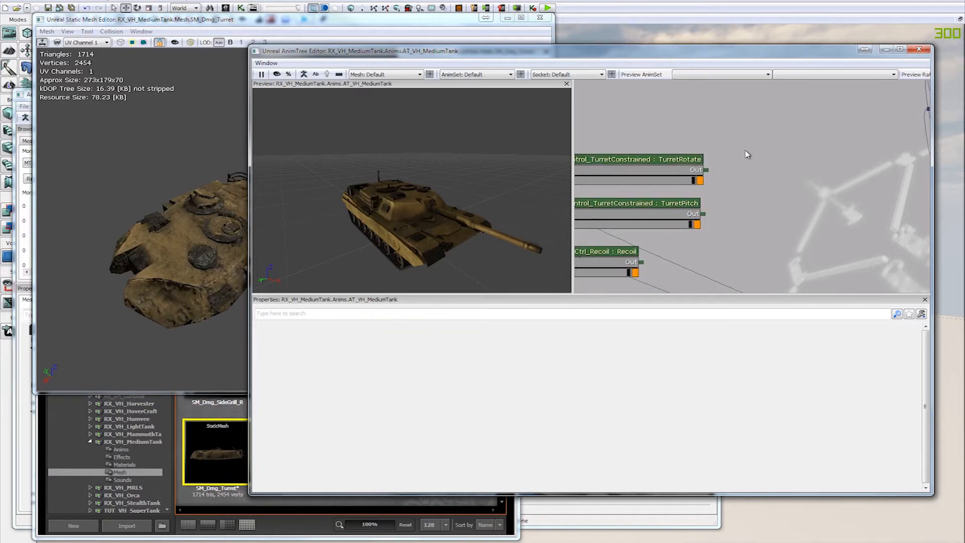
pyautogui.rightClick(744, 145)
pyautogui.moveTo(785, 147)
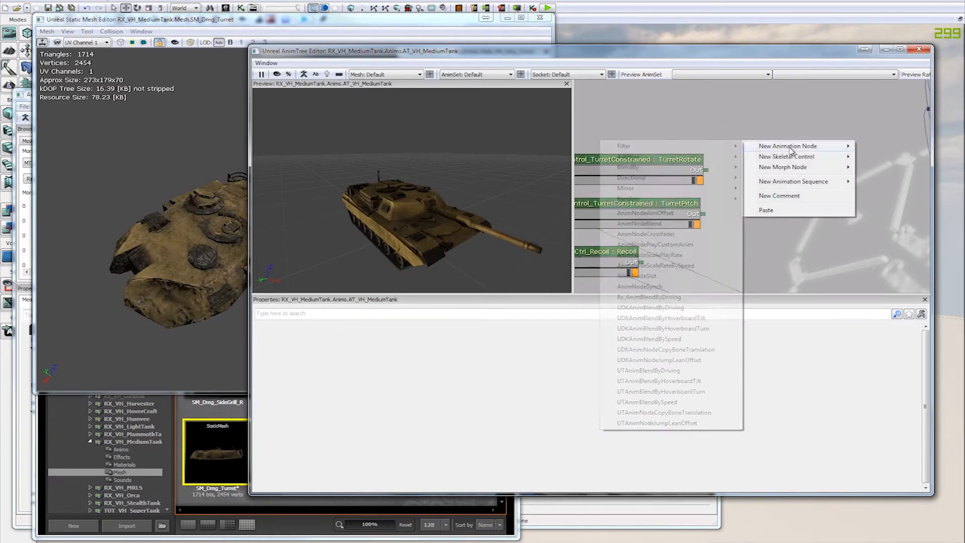
pyautogui.moveTo(803, 160)
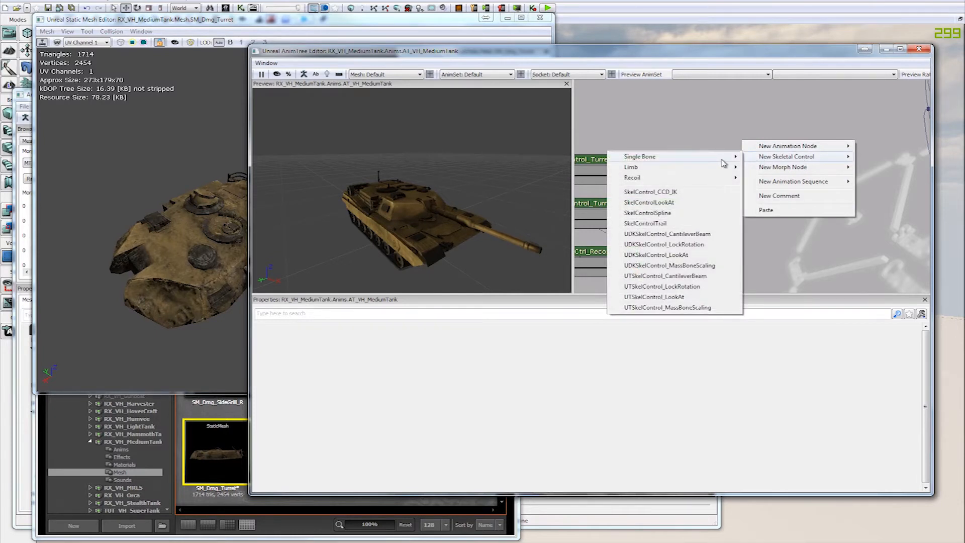
pyautogui.moveTo(722, 163)
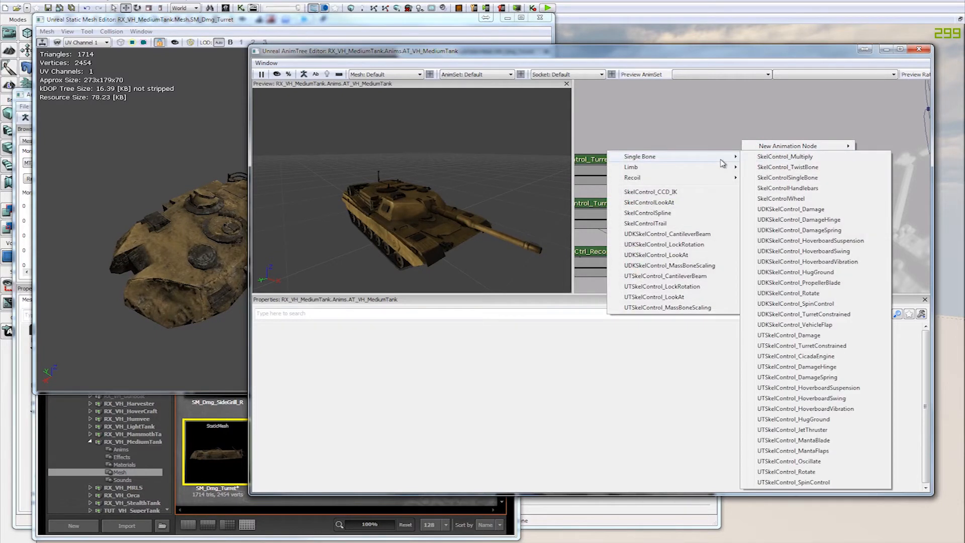
pyautogui.click(810, 335)
pyautogui.moveTo(750, 173); pyautogui.dragTo(783, 171)
pyautogui.click(809, 164)
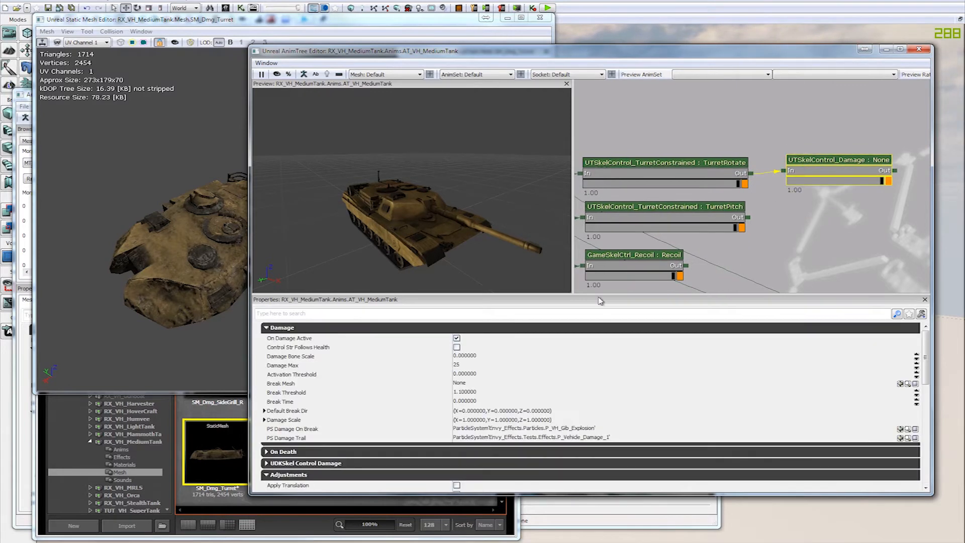
# - Assign the selected SM_Dmg_Turret static mesh as the damage control's Break Mesh and review its damage thresholds
pyautogui.click(478, 357)
pyautogui.click(475, 384)
pyautogui.click(900, 383)
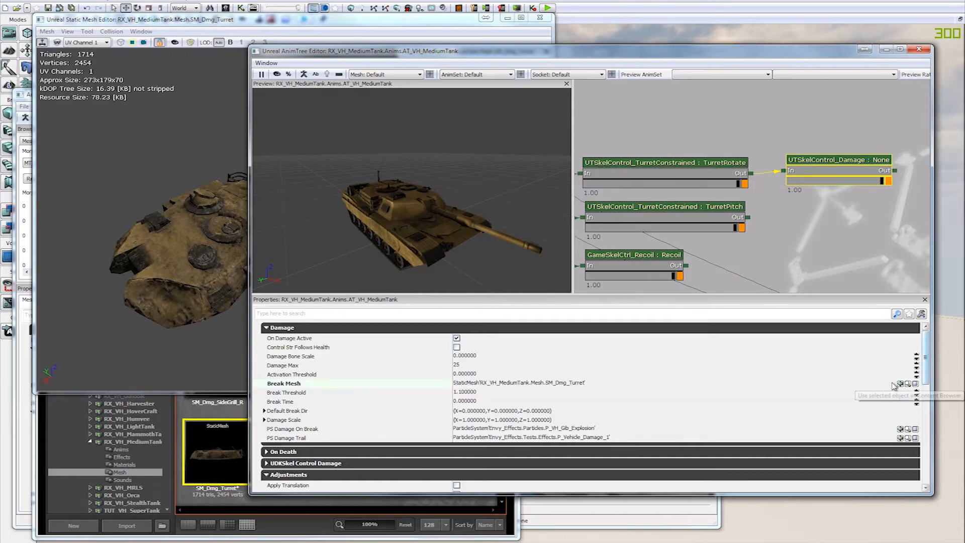
pyautogui.click(552, 383)
pyautogui.click(501, 393)
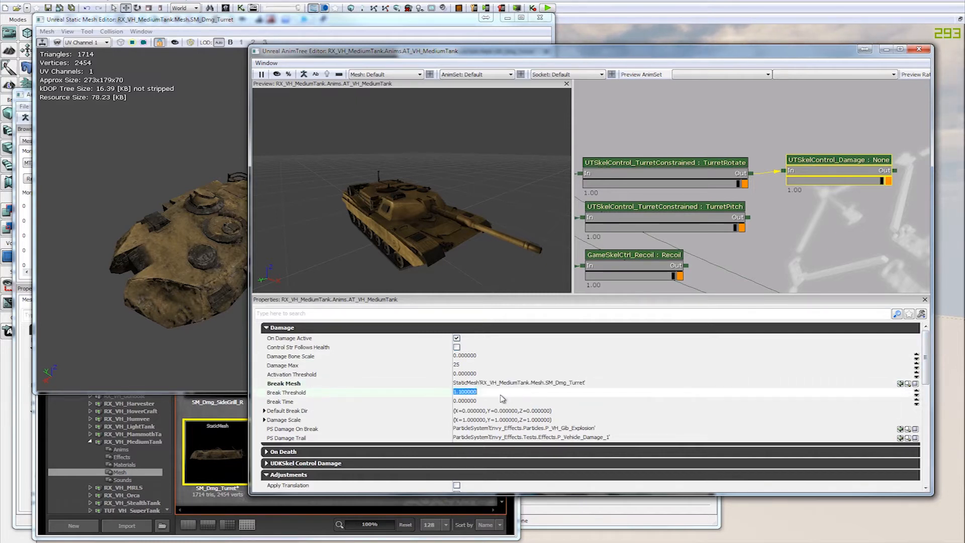
pyautogui.click(481, 358)
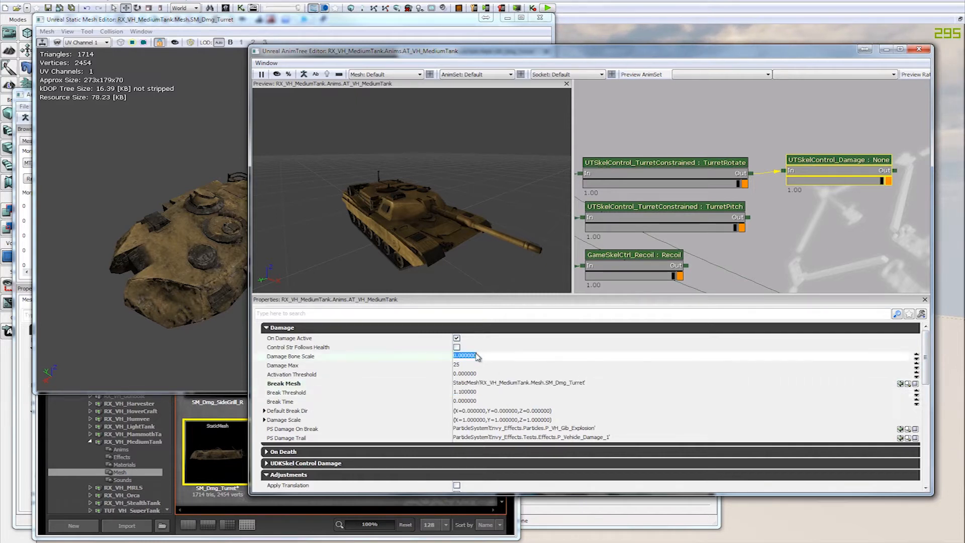
# - Enable On Death Active for the damage control and review its Damage Bone Scale and Damage Max properties
pyautogui.click(336, 453)
pyautogui.scroll(-1, 336, 442)
pyautogui.click(456, 433)
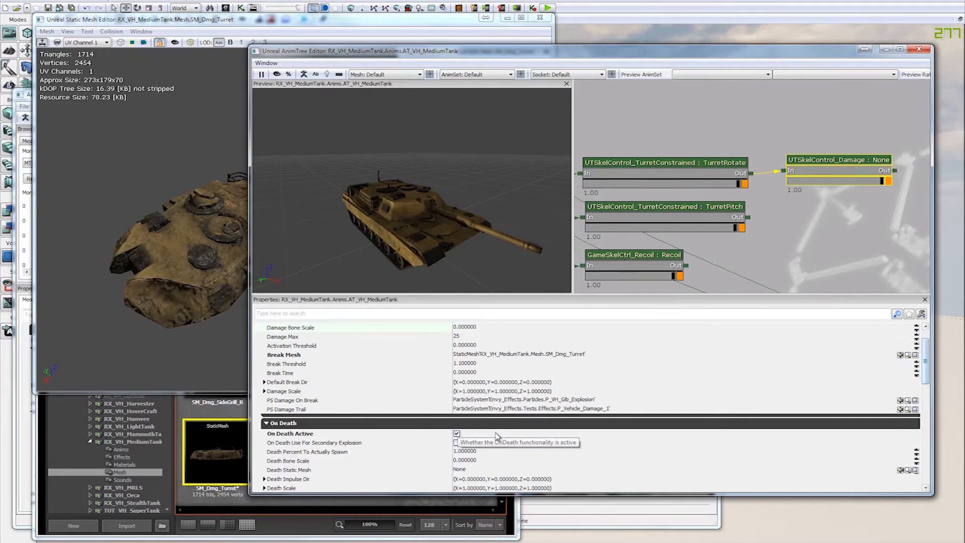
pyautogui.scroll(-1, 497, 436)
pyautogui.scroll(2, 493, 410)
pyautogui.click(473, 345)
pyautogui.click(472, 358)
# - Delete the UTSkelControl_Damage control linked to the TurretRotate control
pyautogui.click(806, 161)
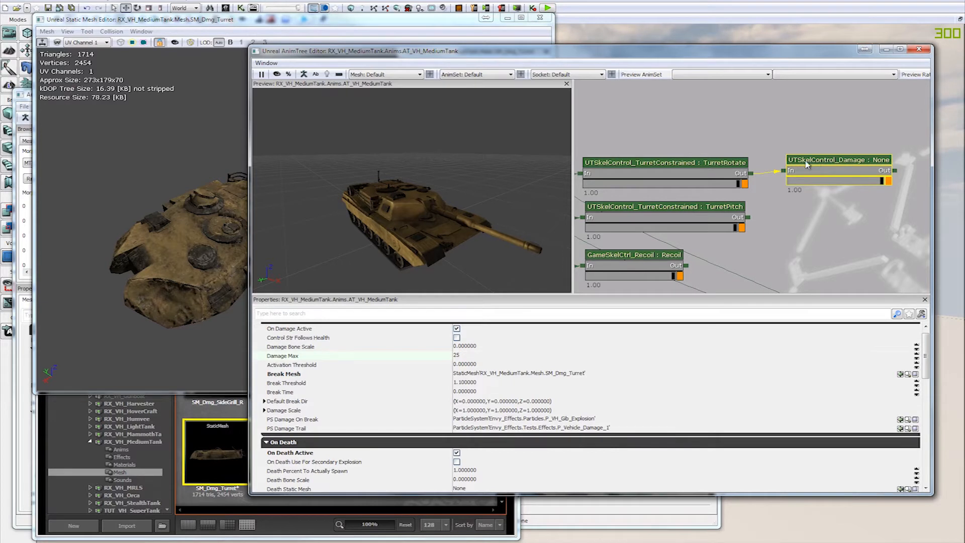
pyautogui.click(476, 357)
pyautogui.moveTo(790, 157); pyautogui.dragTo(741, 151)
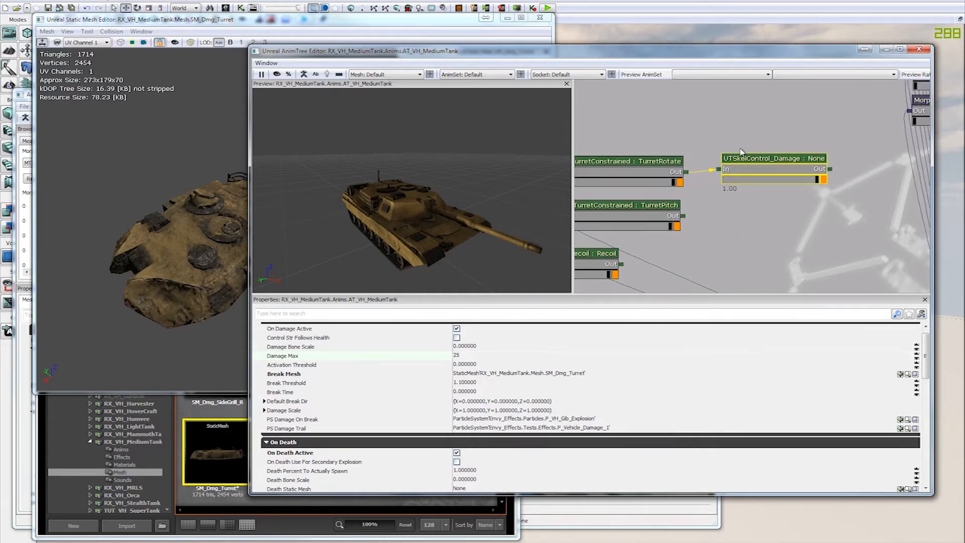
pyautogui.press('Delete')
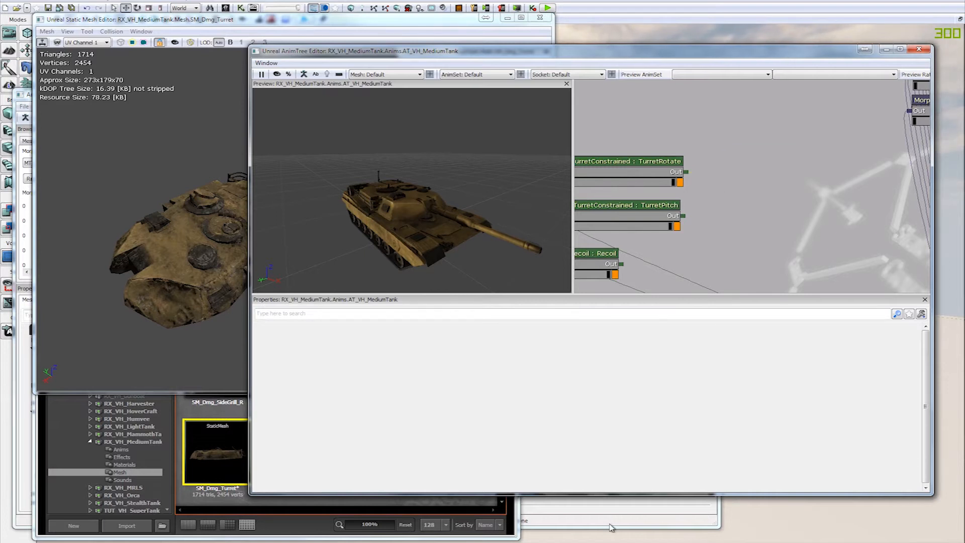
# - Browse the assets of the UT3 VH_Scorpion vehicle package in the Content Browser
pyautogui.click(197, 481)
pyautogui.moveTo(169, 334); pyautogui.dragTo(156, 477)
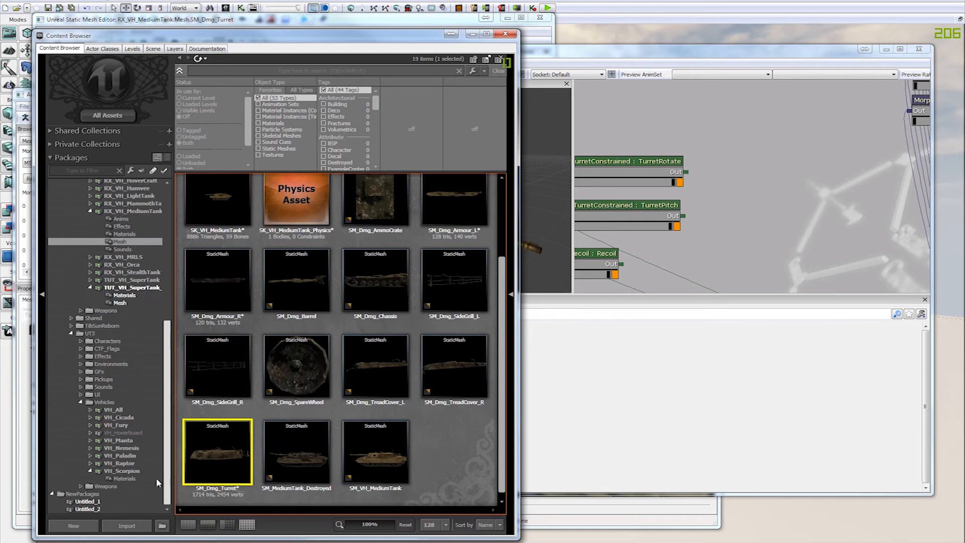
pyautogui.click(125, 470)
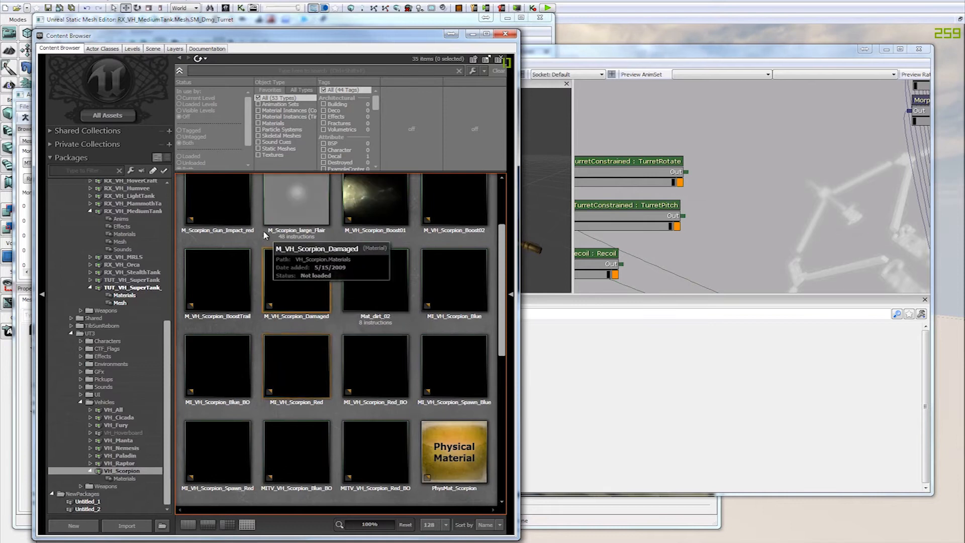
pyautogui.scroll(-3, 284, 193)
pyautogui.scroll(-3, 284, 193)
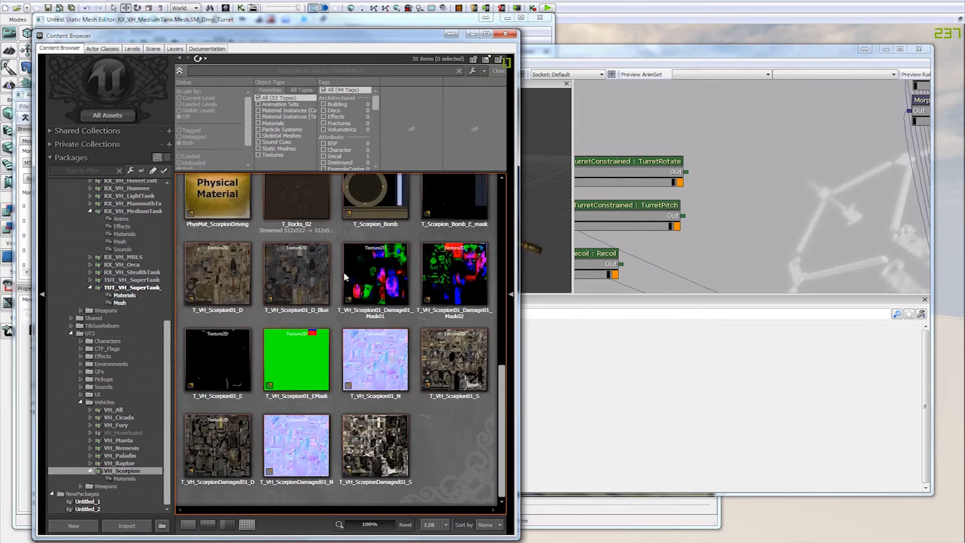
pyautogui.scroll(5, 297, 352)
pyautogui.scroll(-1, 301, 503)
# - Fully load the VH_Scorpion package and open its Scorpion AnimTree
pyautogui.rightClick(125, 471)
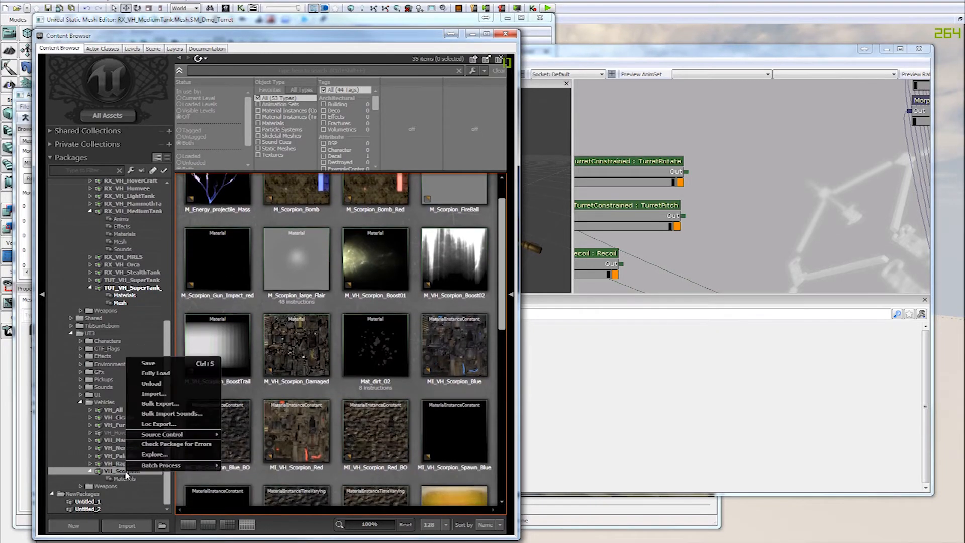
pyautogui.click(161, 374)
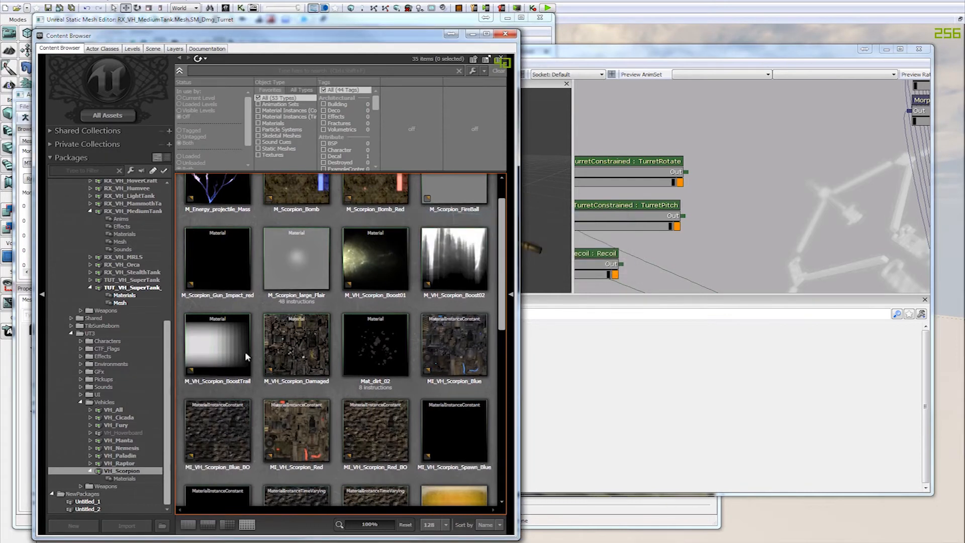
pyautogui.scroll(1, 256, 218)
pyautogui.doubleClick(233, 227)
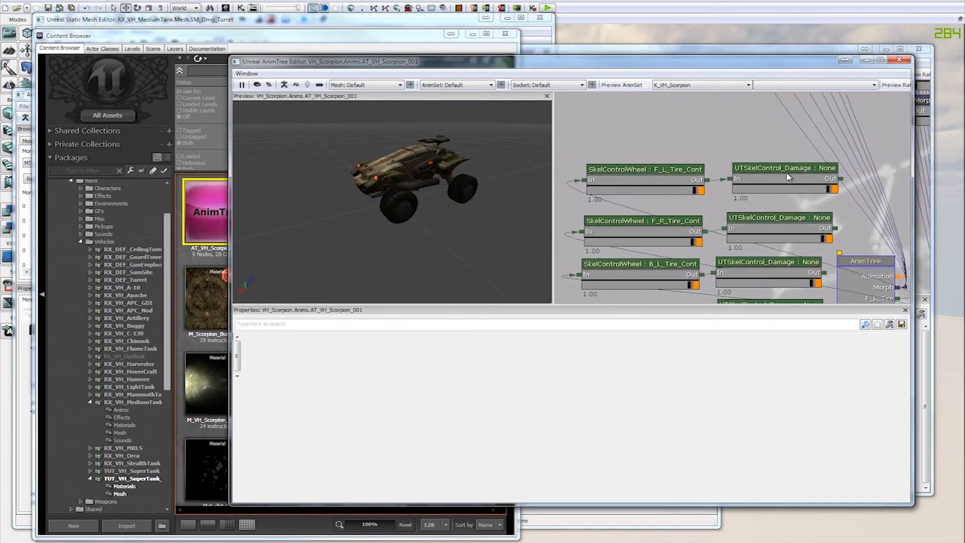
# - Examine the Scorpion AnimTree's F_L_Tire damage control properties and the damage controls chained to the other tire controls
pyautogui.doubleClick(708, 62)
pyautogui.moveTo(604, 113); pyautogui.dragTo(721, 162)
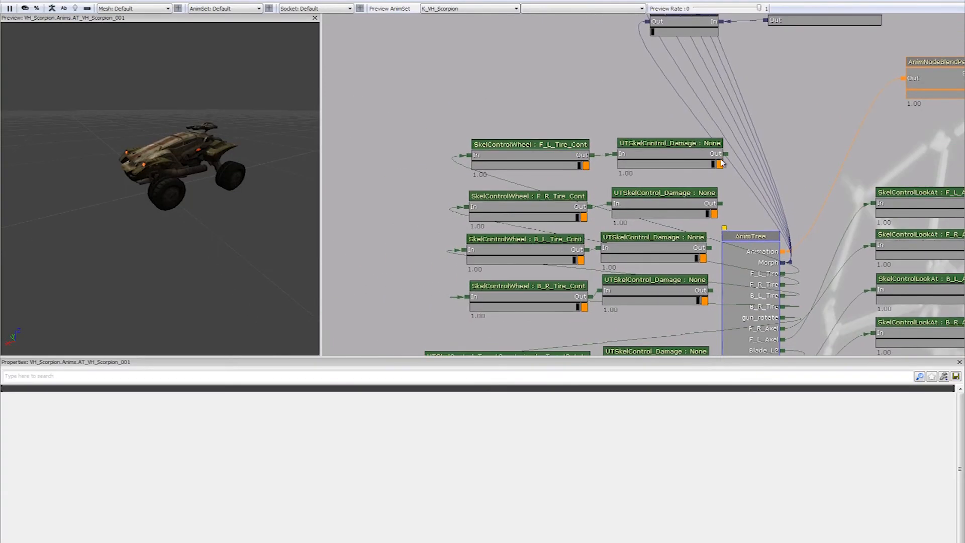
pyautogui.click(683, 149)
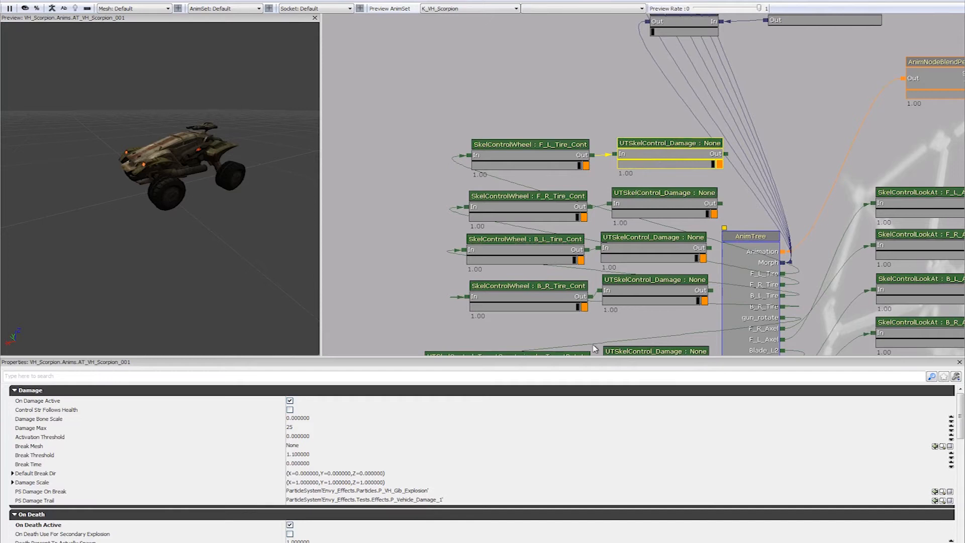
pyautogui.click(636, 113)
pyautogui.click(639, 147)
pyautogui.moveTo(611, 77); pyautogui.dragTo(587, 34)
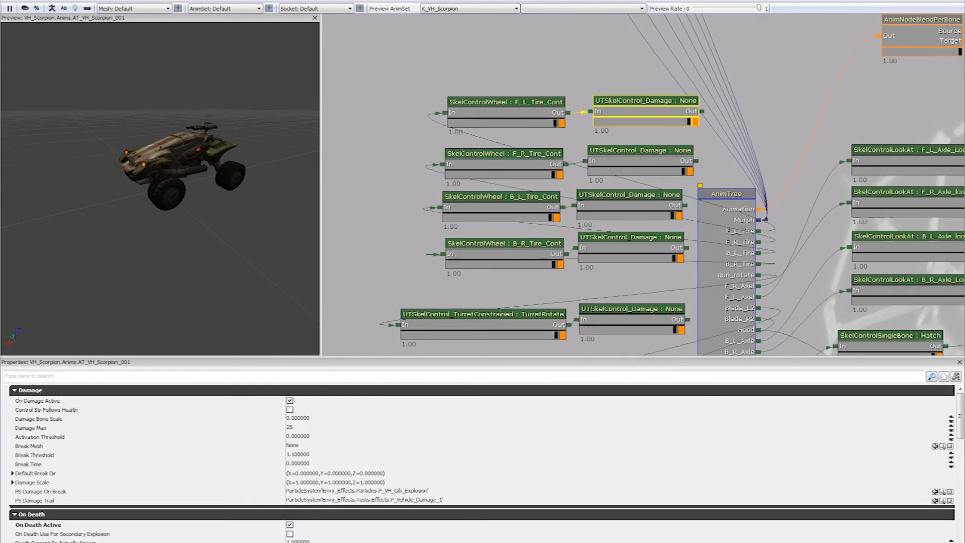
pyautogui.moveTo(181, 221); pyautogui.dragTo(212, 204)
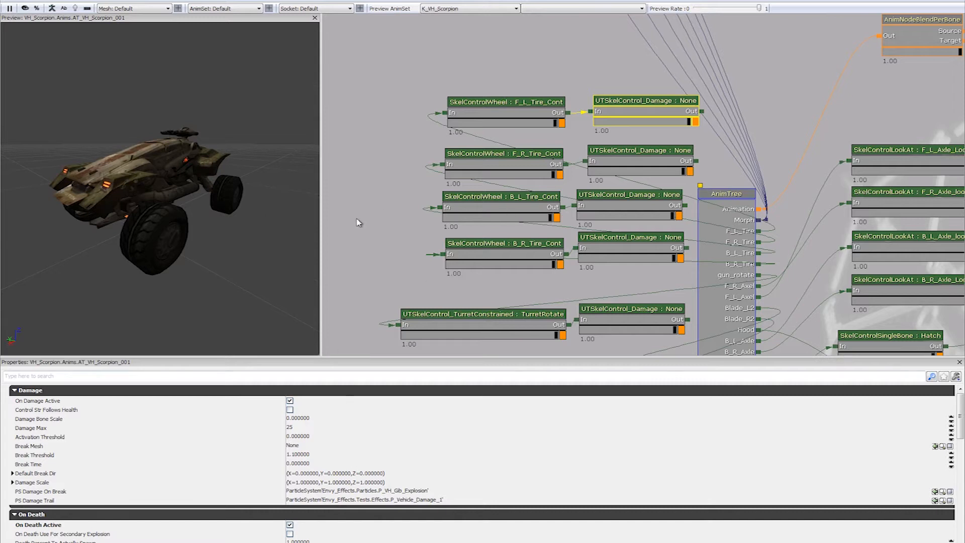
# - Inspect the Scorpion's turret damage control, its right blade control and the damage control attached to Main_Root
pyautogui.moveTo(437, 294); pyautogui.dragTo(390, 202)
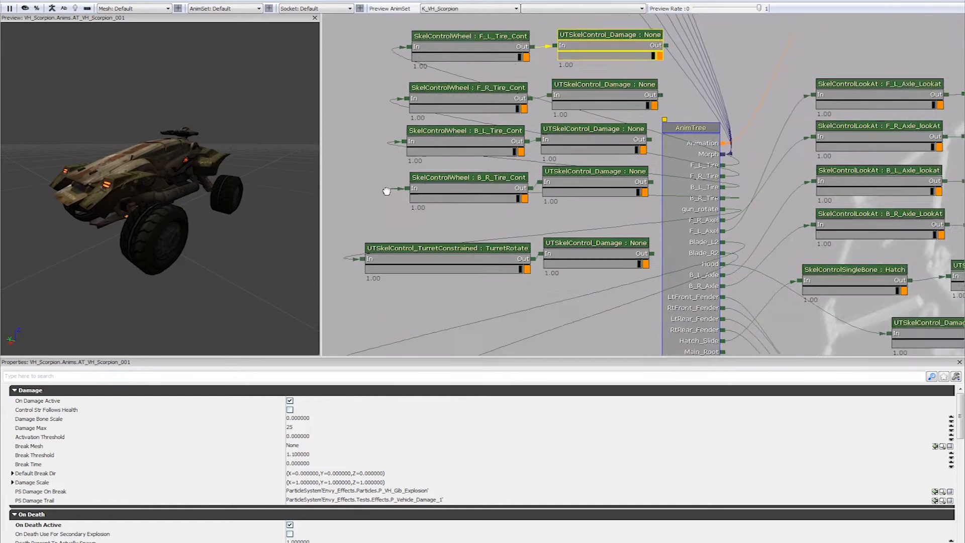
pyautogui.click(559, 215)
pyautogui.moveTo(536, 284); pyautogui.dragTo(595, 145)
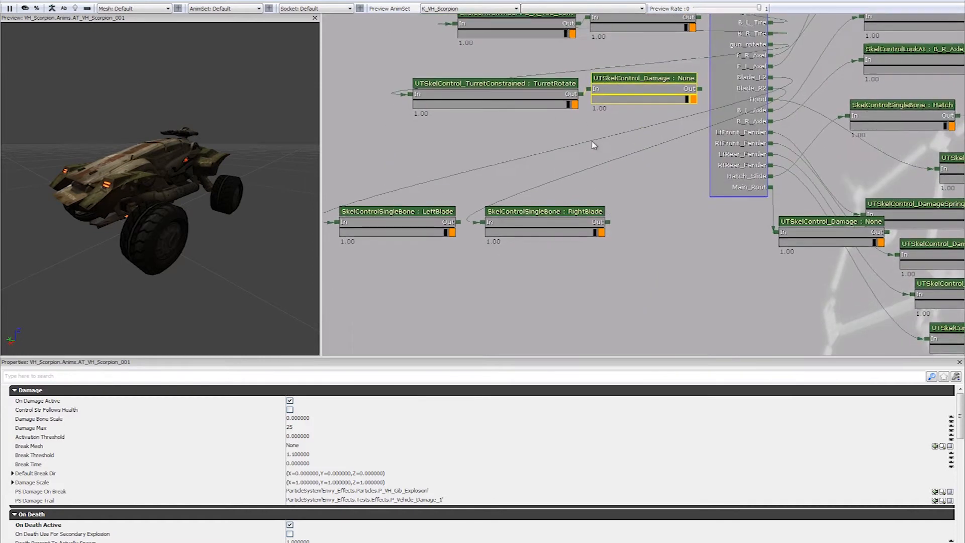
pyautogui.click(555, 217)
pyautogui.moveTo(661, 206); pyautogui.dragTo(460, 183)
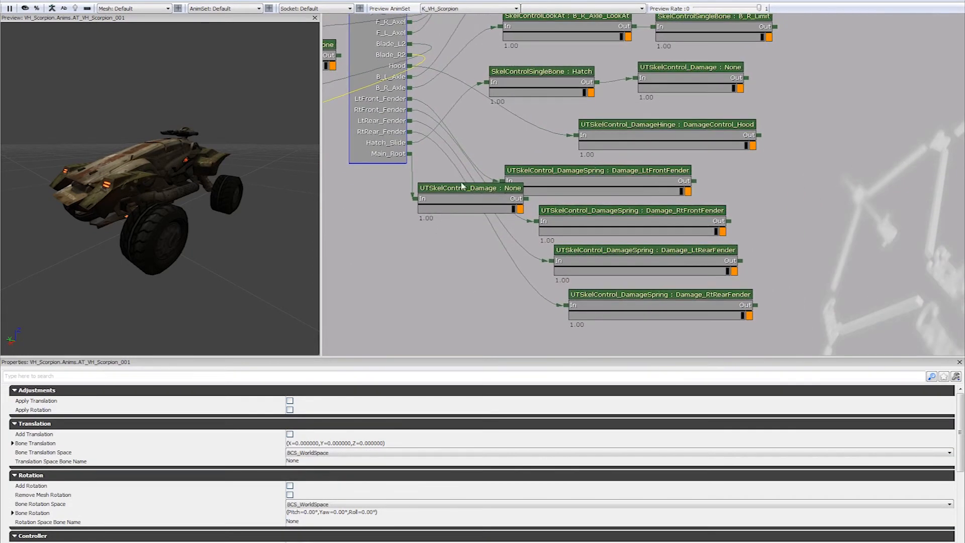
pyautogui.click(457, 192)
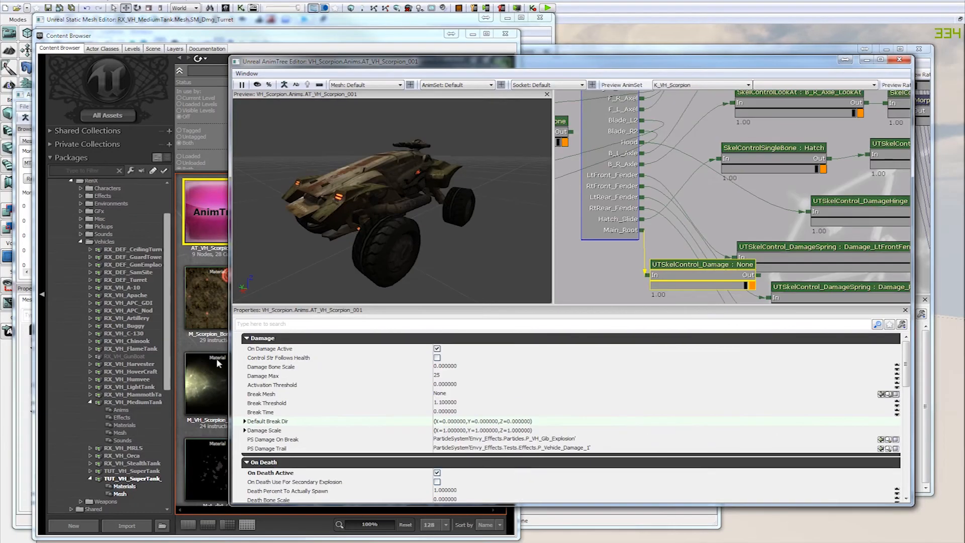
# - Inspect the S_VH_Scorpion_Body_Dam static mesh from the Scorpion package, and close its editor
pyautogui.click(215, 397)
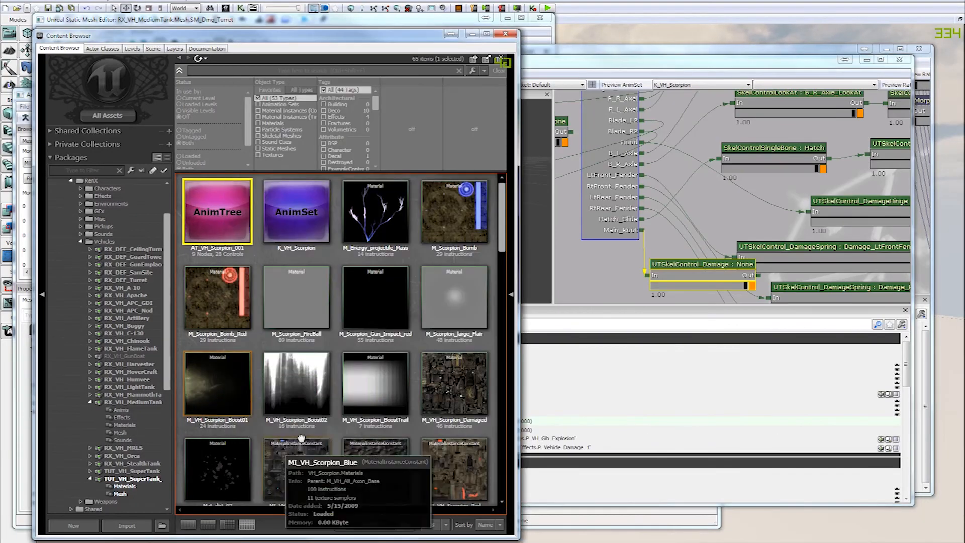
pyautogui.scroll(-8, 397, 358)
pyautogui.scroll(-5, 375, 366)
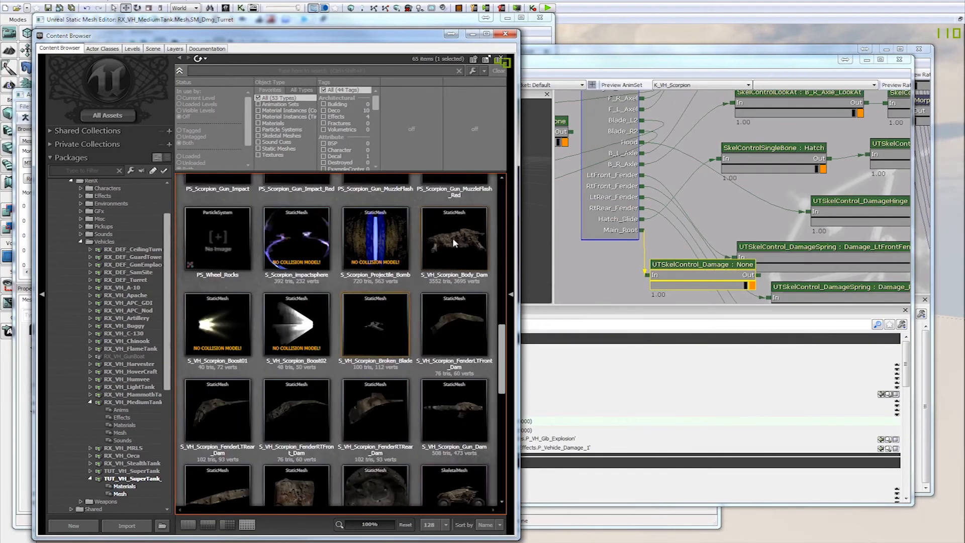
pyautogui.doubleClick(454, 240)
pyautogui.moveTo(168, 252); pyautogui.dragTo(188, 291)
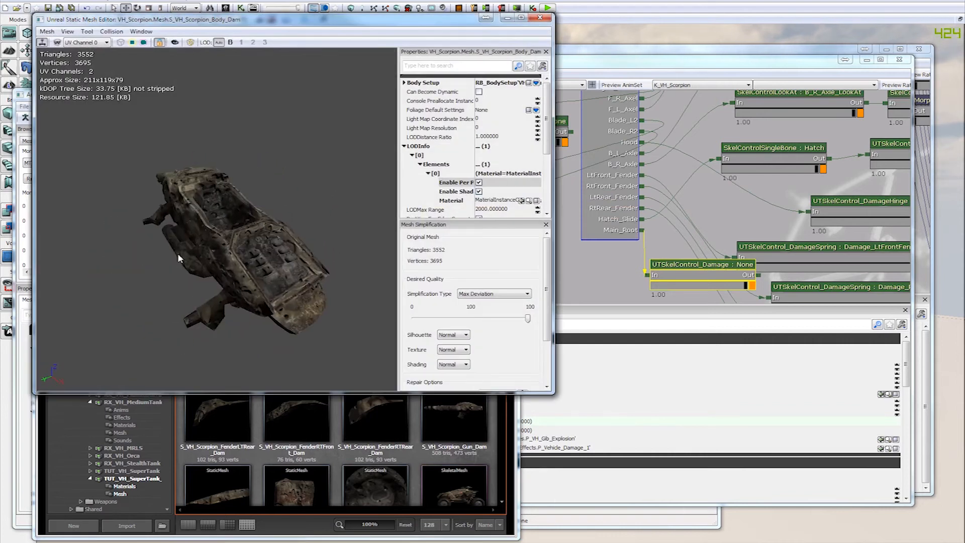
pyautogui.click(540, 18)
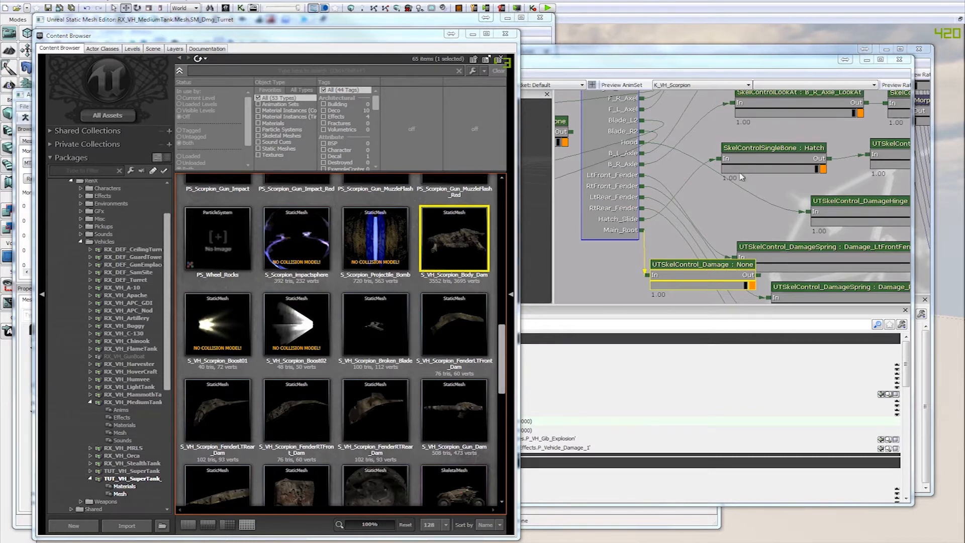
# - Close the Scorpion AnimTree editor and look over the medium tank AnimTree's controls and morph nodes again
pyautogui.click(713, 203)
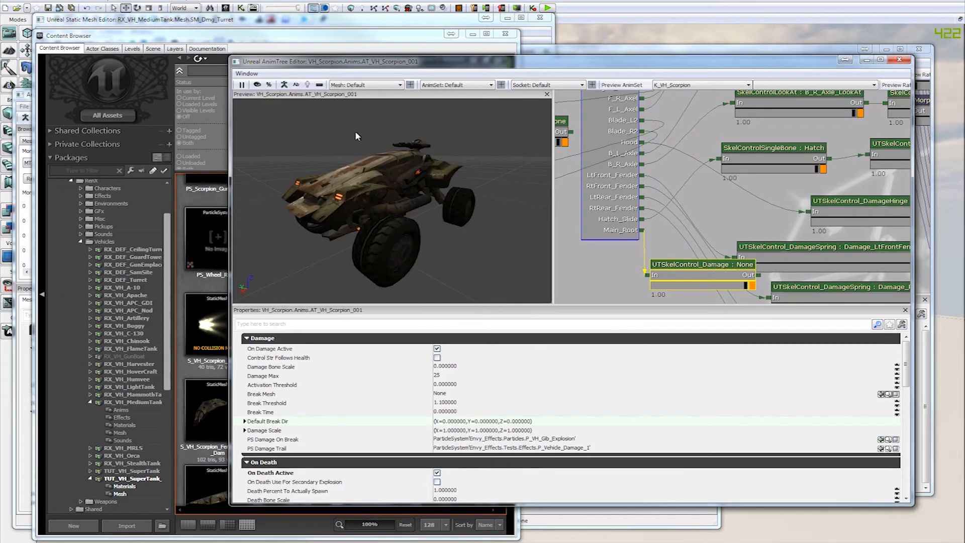
pyautogui.moveTo(754, 62); pyautogui.dragTo(688, 87)
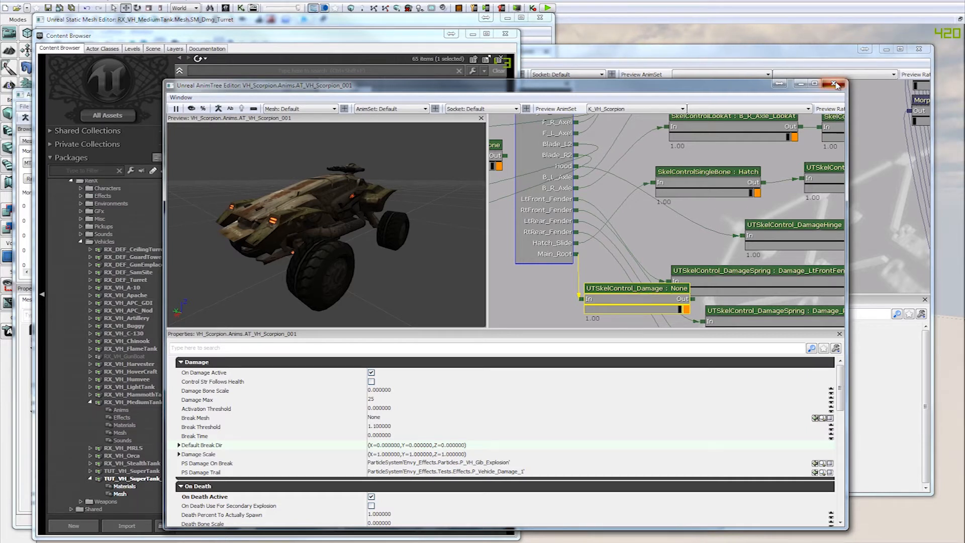
pyautogui.click(833, 84)
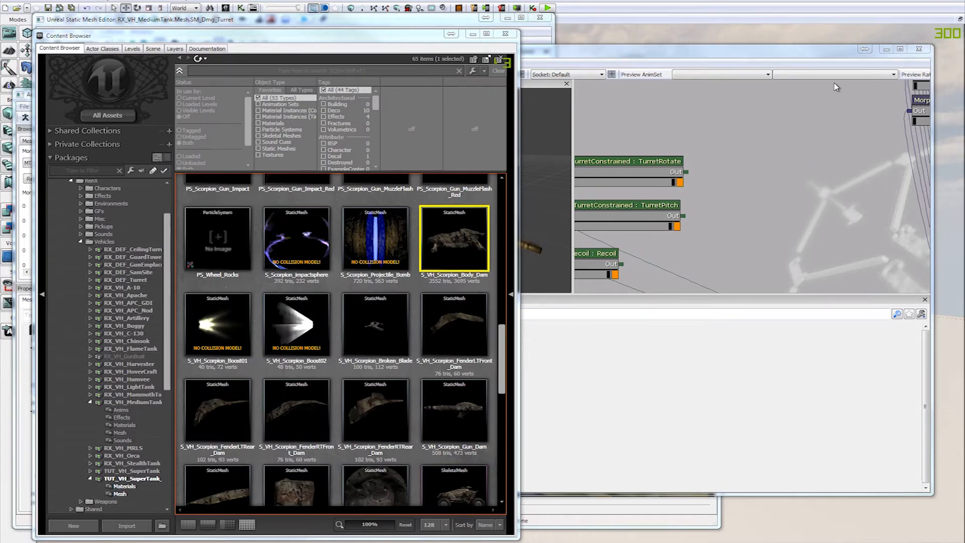
pyautogui.moveTo(484, 233); pyautogui.dragTo(547, 143)
pyautogui.moveTo(712, 121); pyautogui.dragTo(758, 150)
pyautogui.moveTo(814, 169); pyautogui.dragTo(817, 146)
pyautogui.scroll(-3, 837, 169)
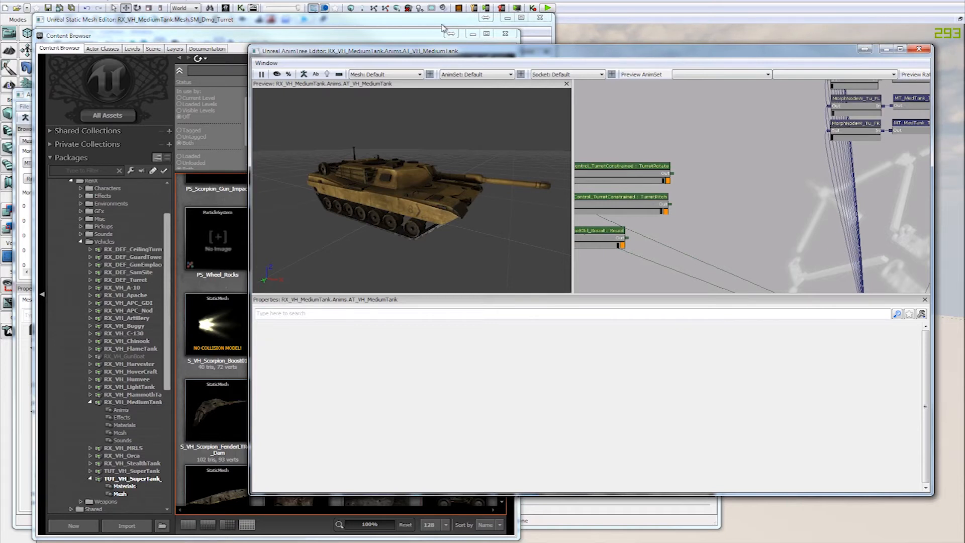
# - Close the SM_Dmg_Turret static mesh editor and hide the bone names in the medium tank's AnimSet Editor preview
pyautogui.moveTo(430, 36); pyautogui.dragTo(412, 33)
pyautogui.click(409, 25)
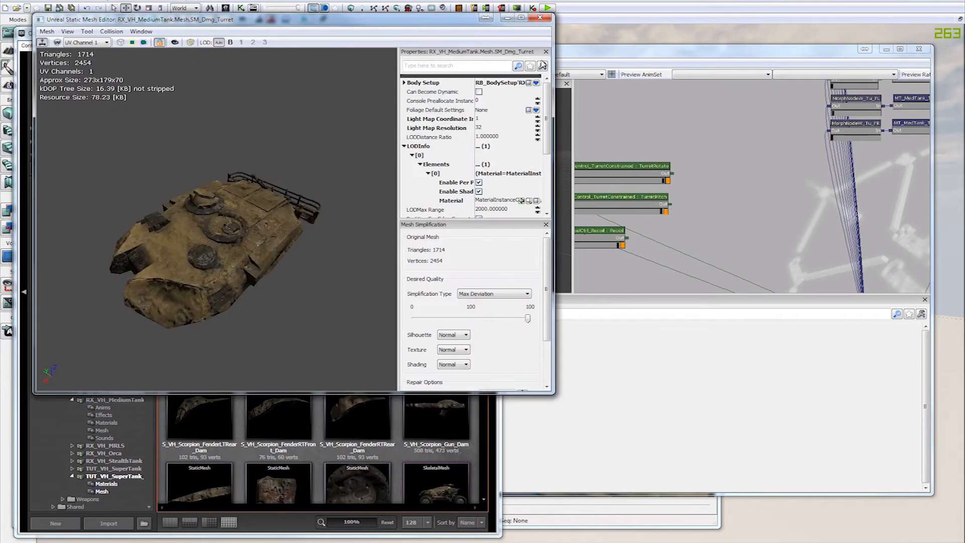
pyautogui.click(539, 17)
pyautogui.moveTo(598, 57); pyautogui.dragTo(594, 31)
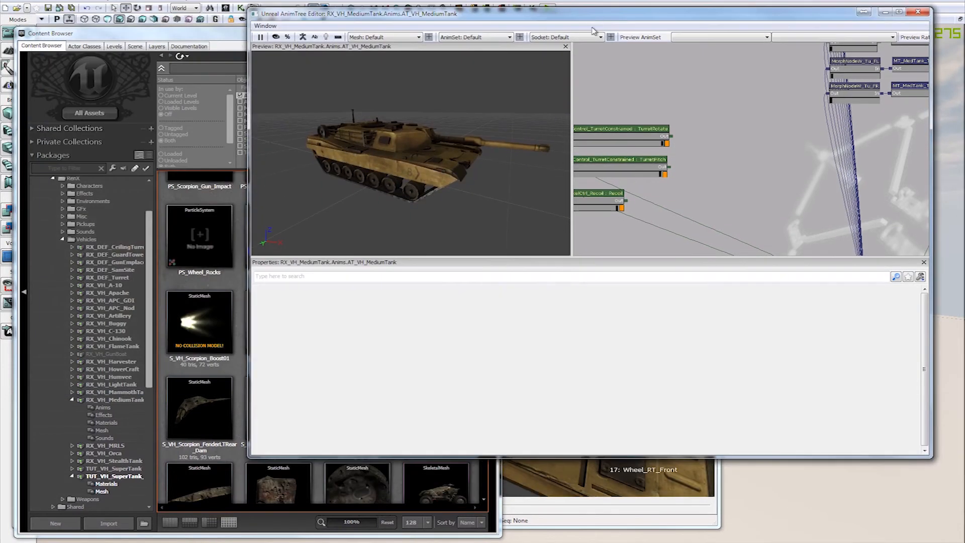
pyautogui.doubleClick(588, 485)
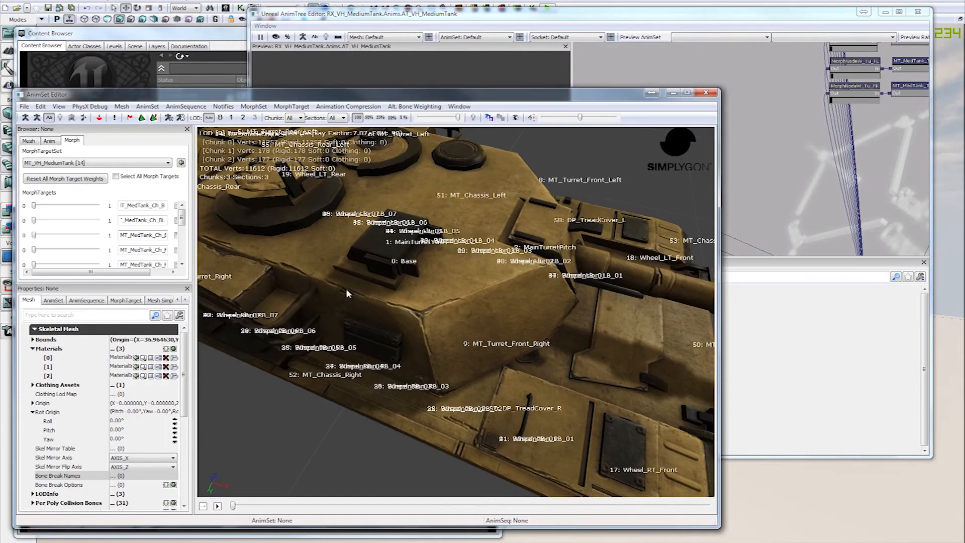
pyautogui.click(49, 117)
# - Create a new AnimTree named AT_VH_SuperTank in the Anims group of the TUT_VH_SuperTank_New package
pyautogui.click(177, 32)
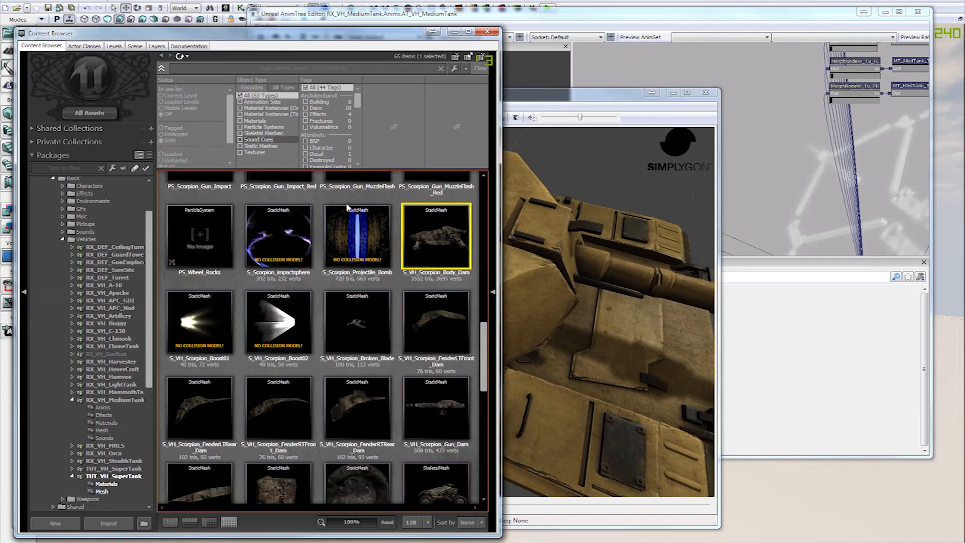
pyautogui.click(114, 476)
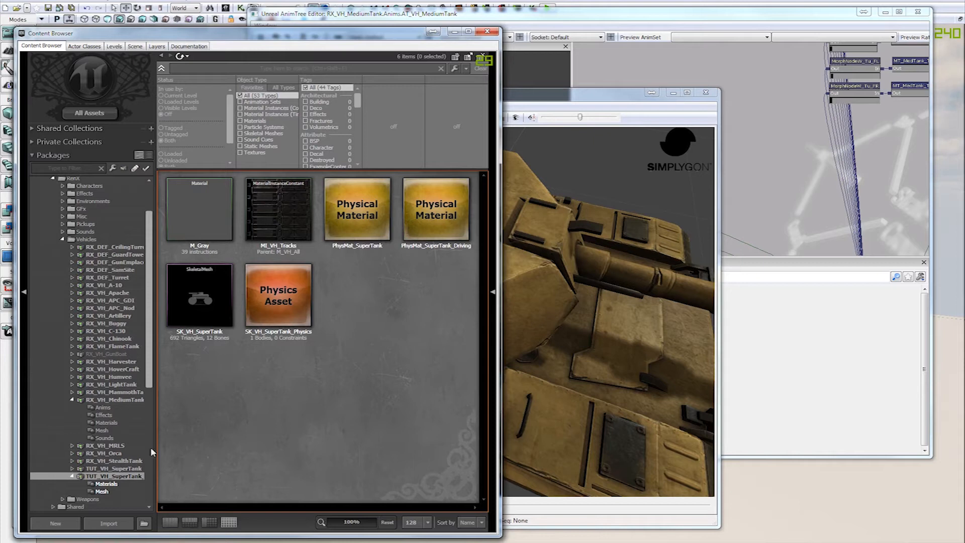
pyautogui.rightClick(345, 305)
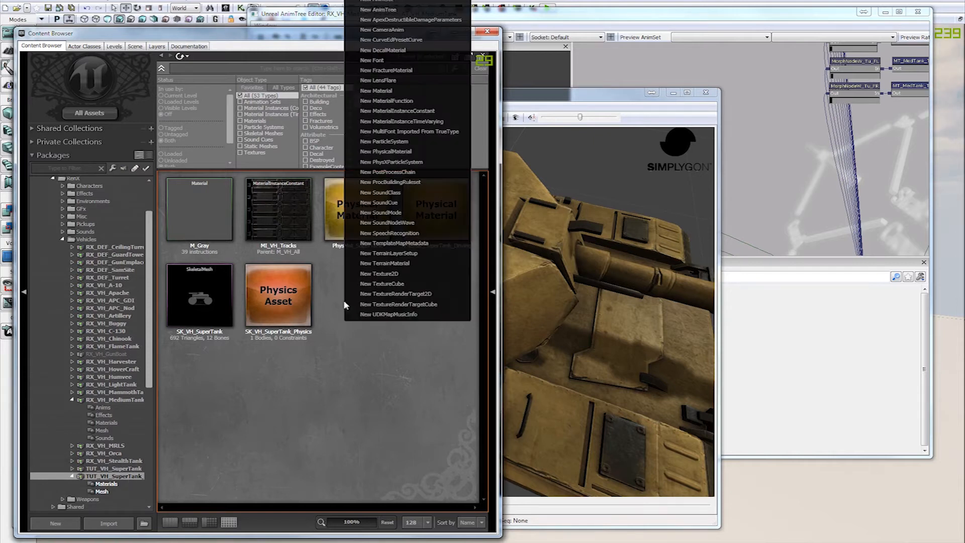
pyautogui.click(412, 12)
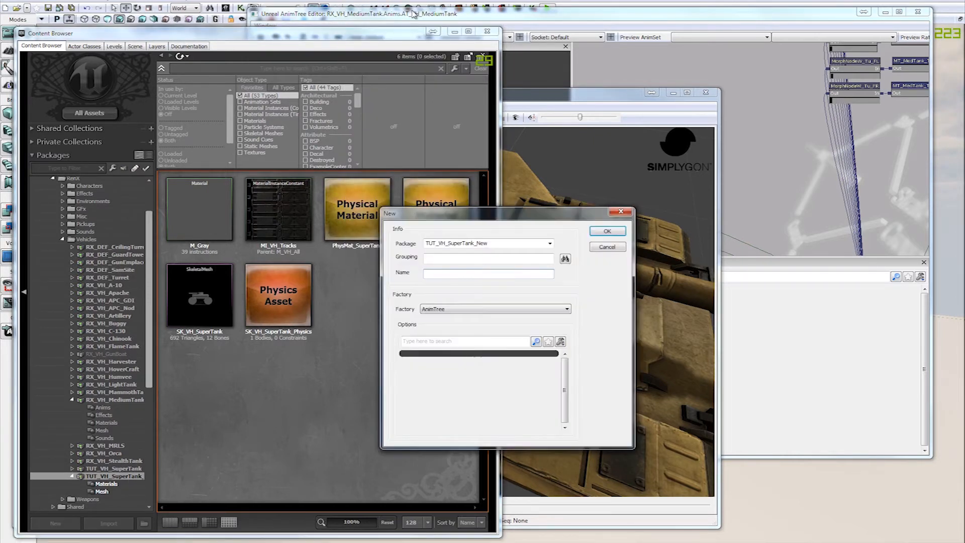
pyautogui.click(449, 259)
pyautogui.press('Tab')
pyautogui.press('Return')
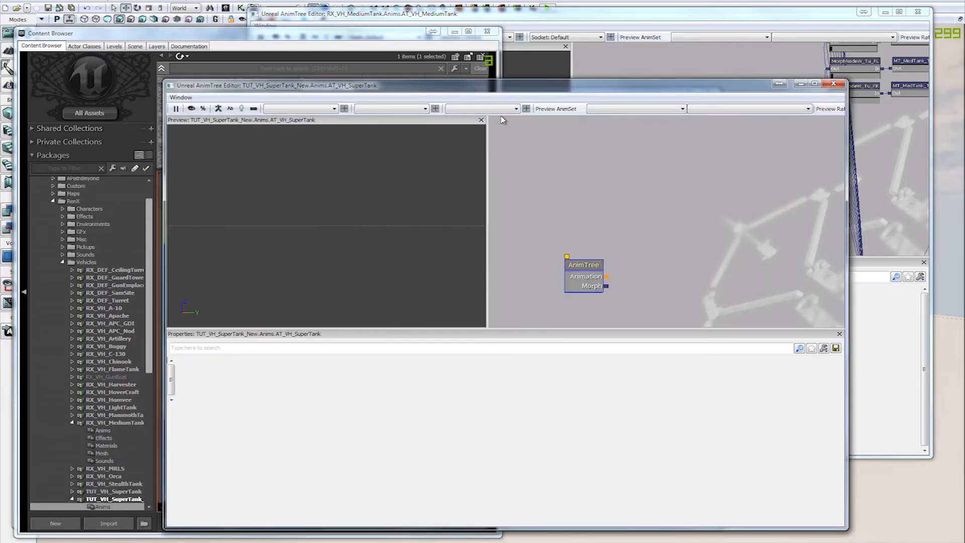
# - Select the SK_VH_SuperTank skeletal mesh in the Mesh group of the TUT_VH_SuperTank_New package
pyautogui.moveTo(512, 91); pyautogui.dragTo(533, 78)
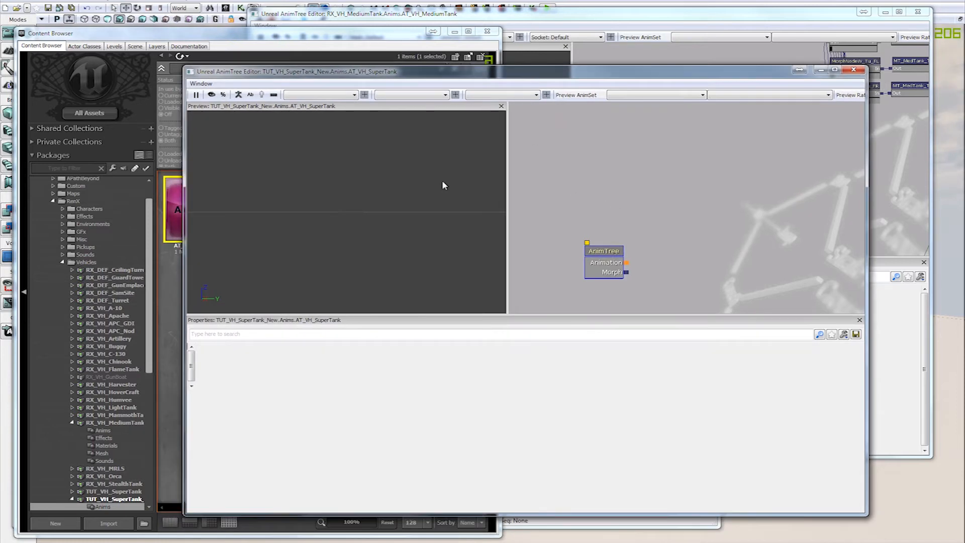
pyautogui.moveTo(423, 218); pyautogui.dragTo(428, 211)
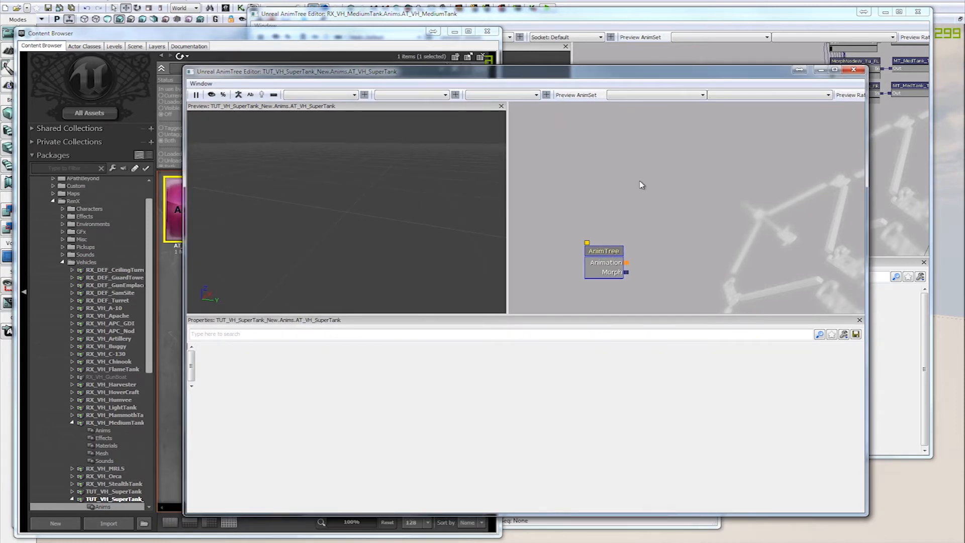
pyautogui.moveTo(580, 72); pyautogui.dragTo(619, 93)
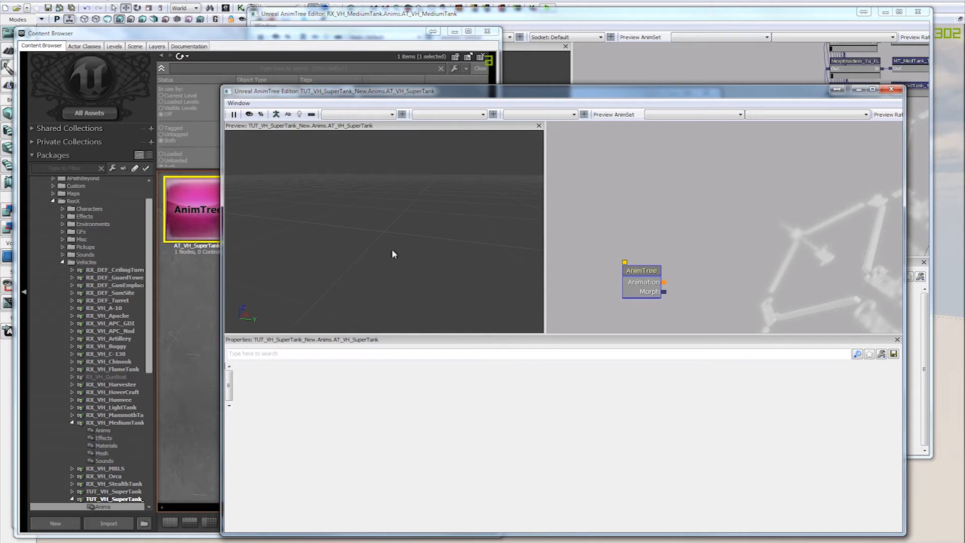
pyautogui.moveTo(151, 358); pyautogui.dragTo(144, 391)
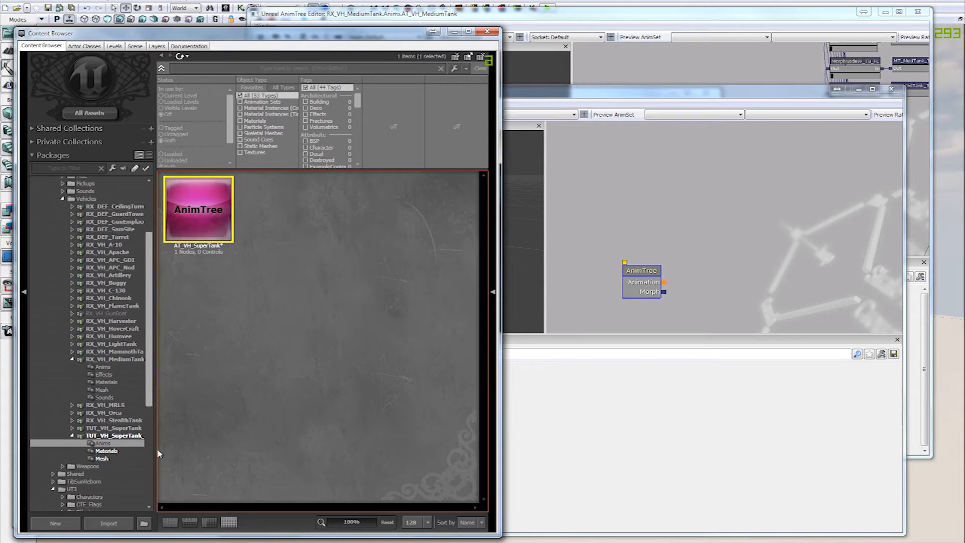
pyautogui.click(107, 457)
pyautogui.click(209, 206)
# - Add an item to the Preview Mesh List of the new tree's root AnimTree node
pyautogui.click(719, 245)
pyautogui.moveTo(719, 246); pyautogui.dragTo(702, 213)
pyautogui.click(633, 242)
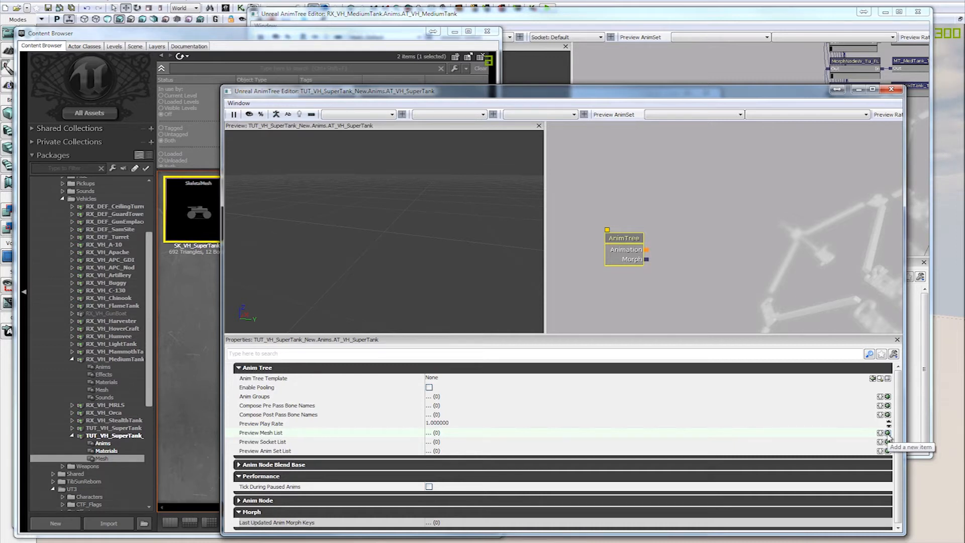
pyautogui.click(887, 432)
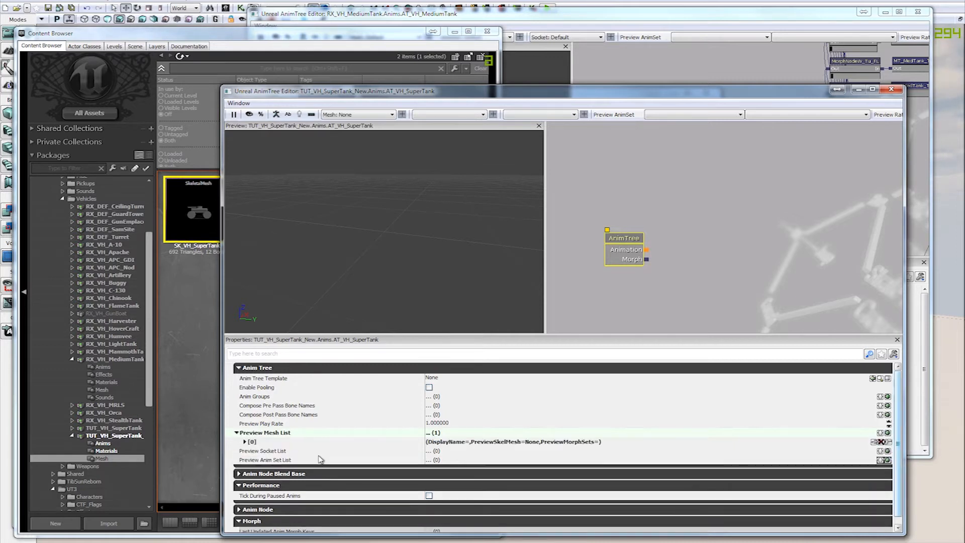
# - Assign SK_VH_SuperTank as the Preview Skel Mesh of the first preview mesh item
pyautogui.click(252, 444)
pyautogui.click(435, 451)
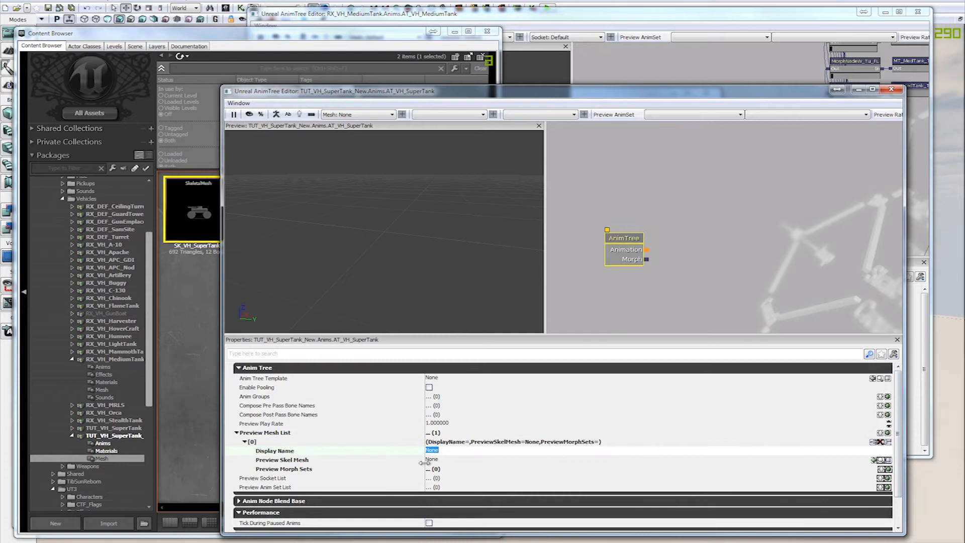
pyautogui.click(291, 464)
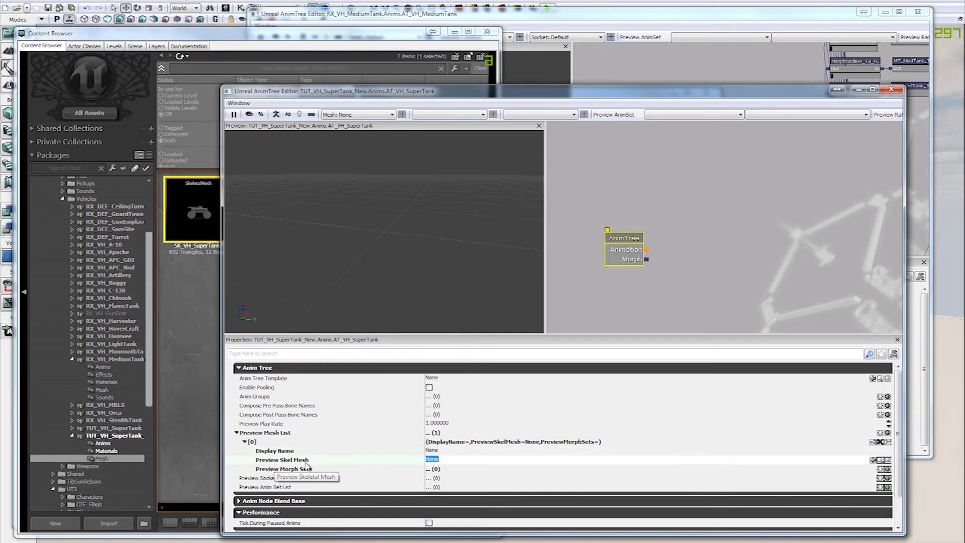
pyautogui.click(873, 461)
pyautogui.moveTo(442, 241); pyautogui.dragTo(474, 247)
pyautogui.scroll(1, 484, 376)
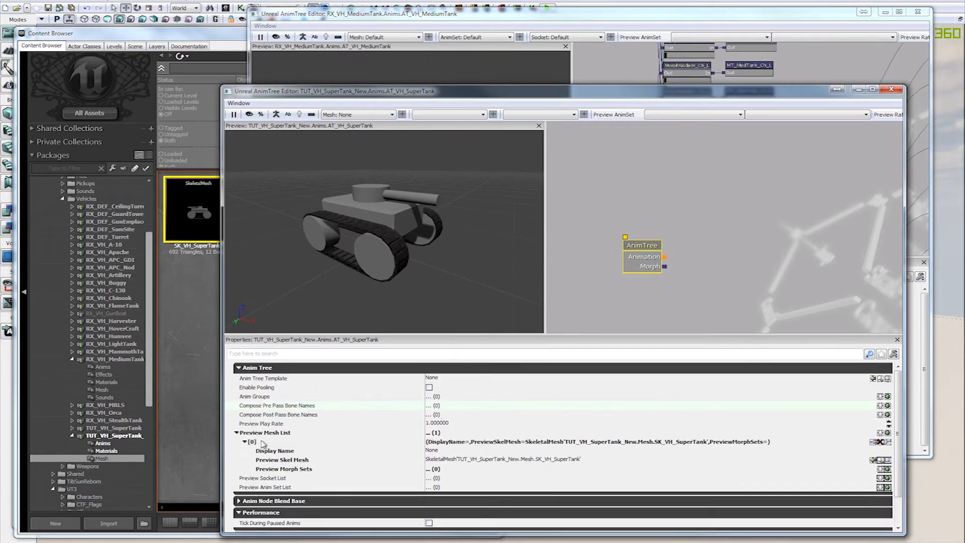
pyautogui.click(678, 225)
pyautogui.click(652, 248)
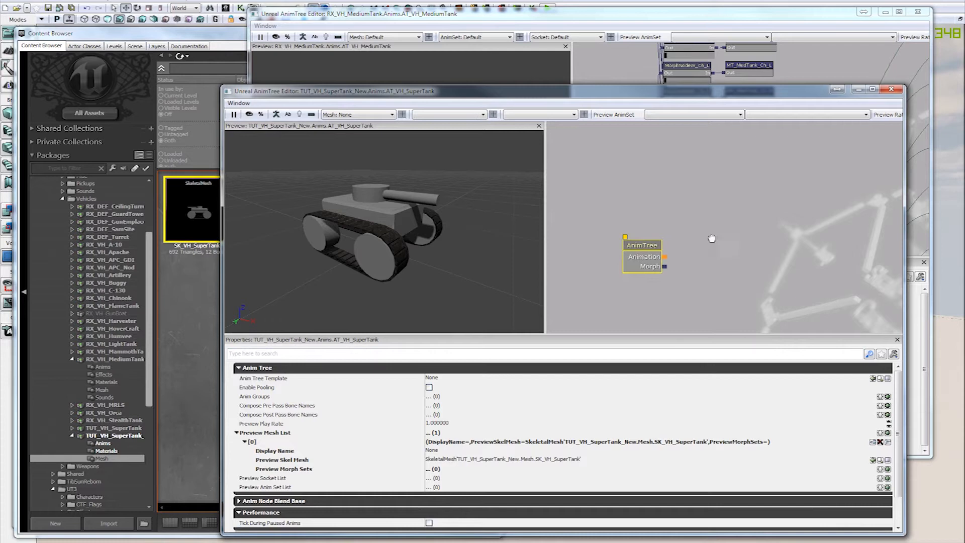
pyautogui.moveTo(719, 235); pyautogui.dragTo(687, 230)
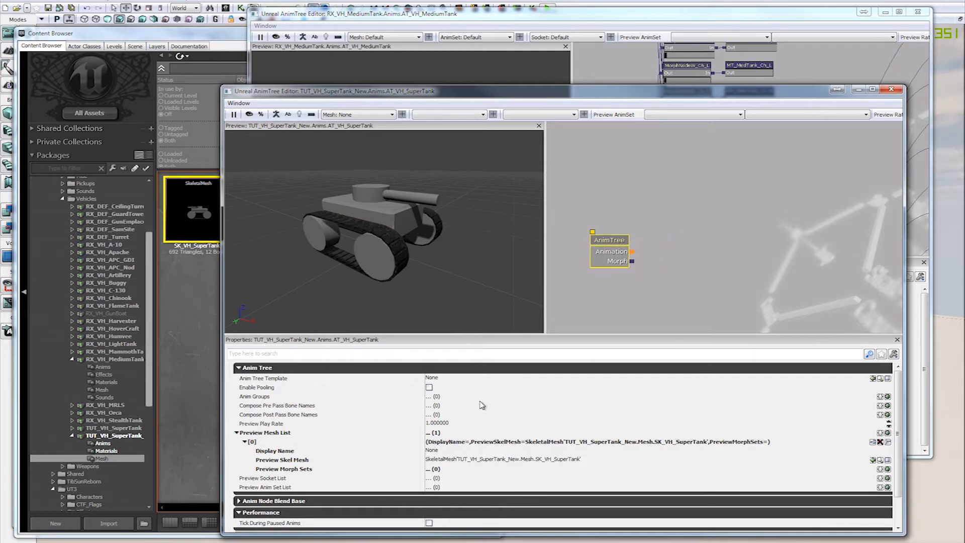
# - Collapse the Preview Mesh List and display the bone names on the SuperTank mesh in the preview
pyautogui.click(251, 441)
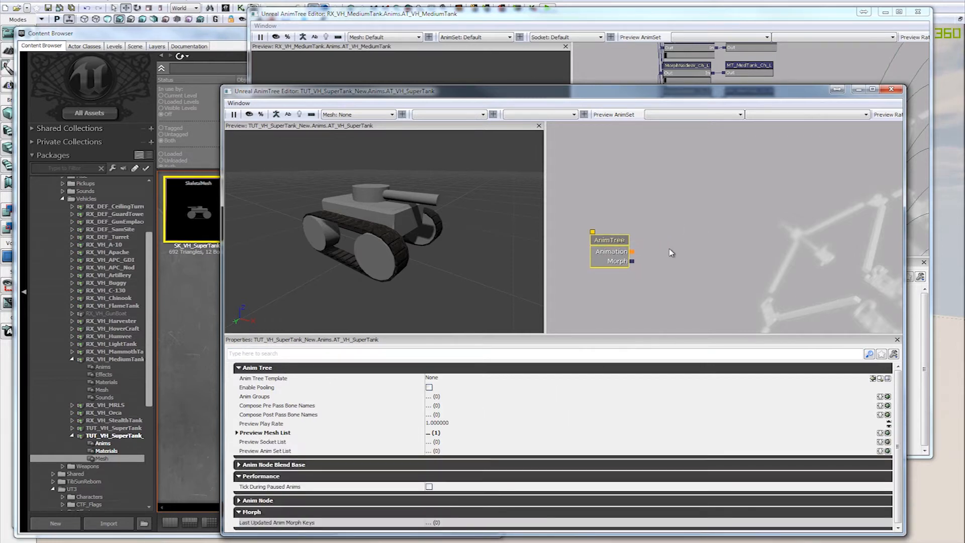
pyautogui.click(636, 265)
pyautogui.moveTo(671, 270); pyautogui.dragTo(694, 247)
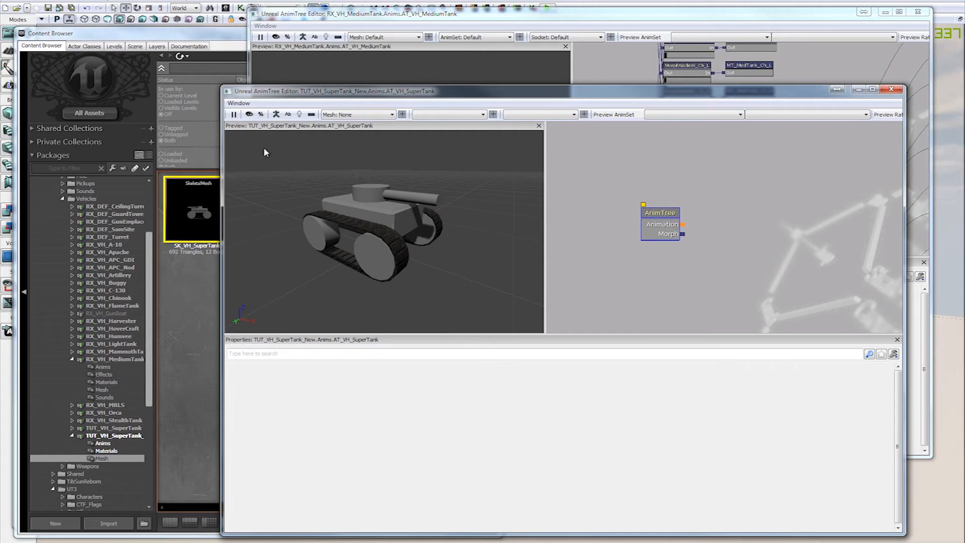
pyautogui.click(288, 115)
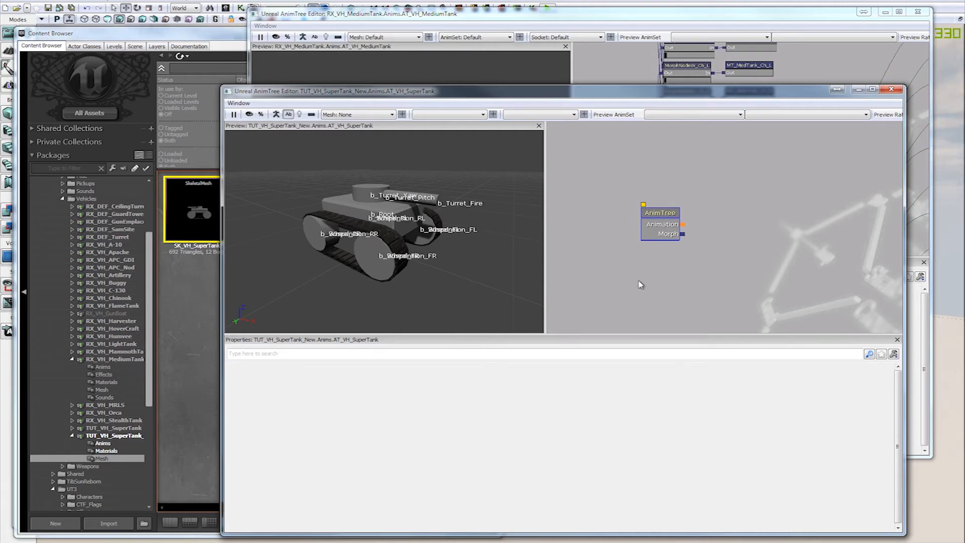
pyautogui.click(670, 231)
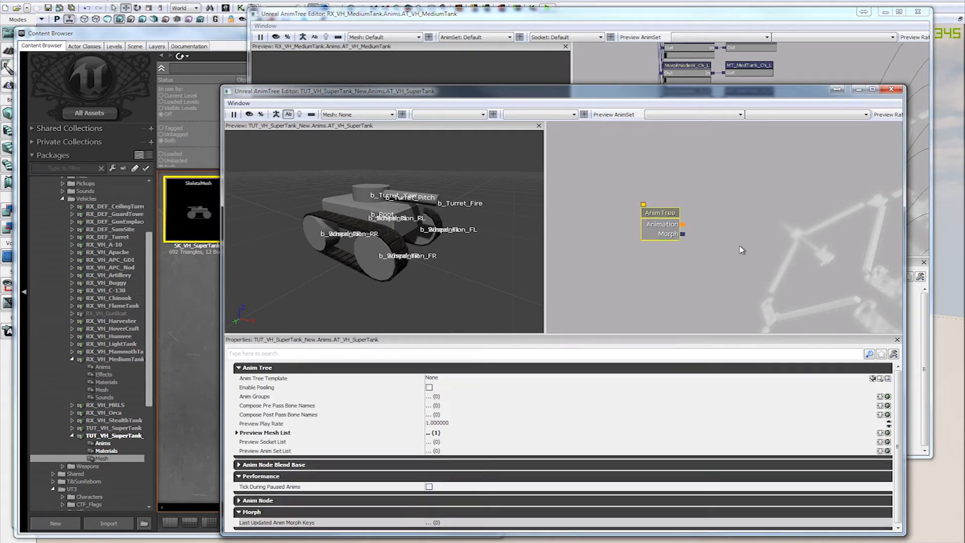
pyautogui.click(698, 241)
pyautogui.moveTo(429, 271)
pyautogui.mouseDown()
pyautogui.moveTo(450, 271)
pyautogui.moveTo(417, 276)
pyautogui.mouseUp()
pyautogui.moveTo(664, 260); pyautogui.dragTo(651, 229)
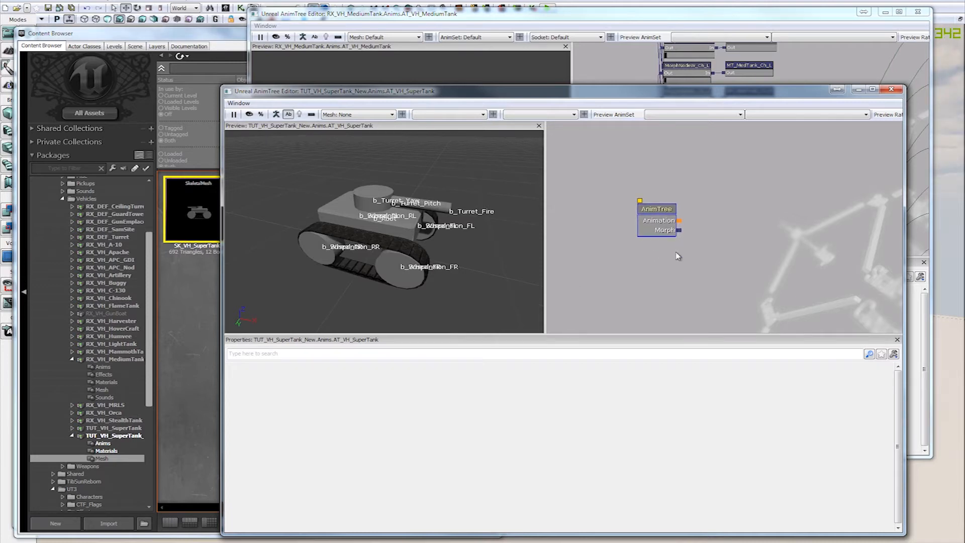
# - Add a SkelControl chain for the b_Turret_Yaw bone to the root AnimTree node
pyautogui.rightClick(647, 220)
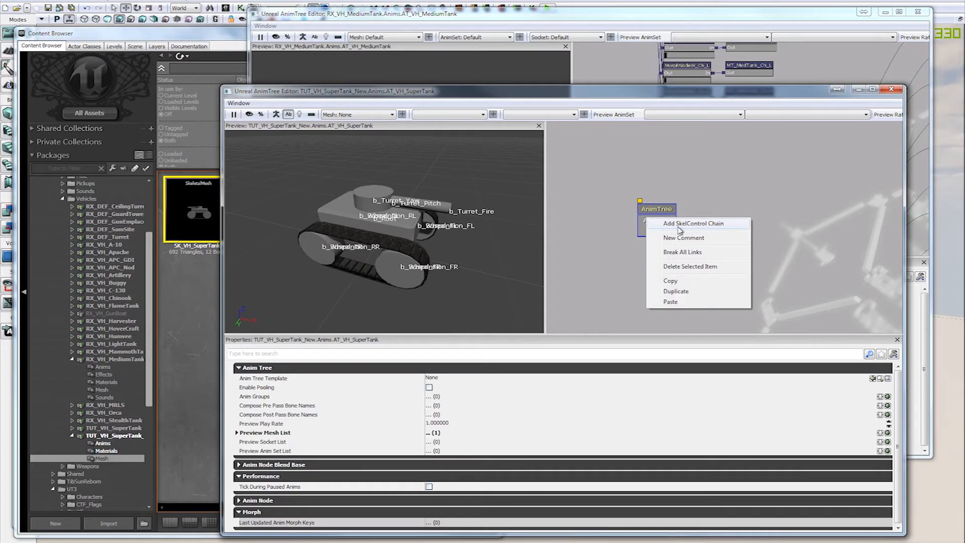
pyautogui.click(706, 225)
pyautogui.moveTo(507, 254); pyautogui.dragTo(576, 117)
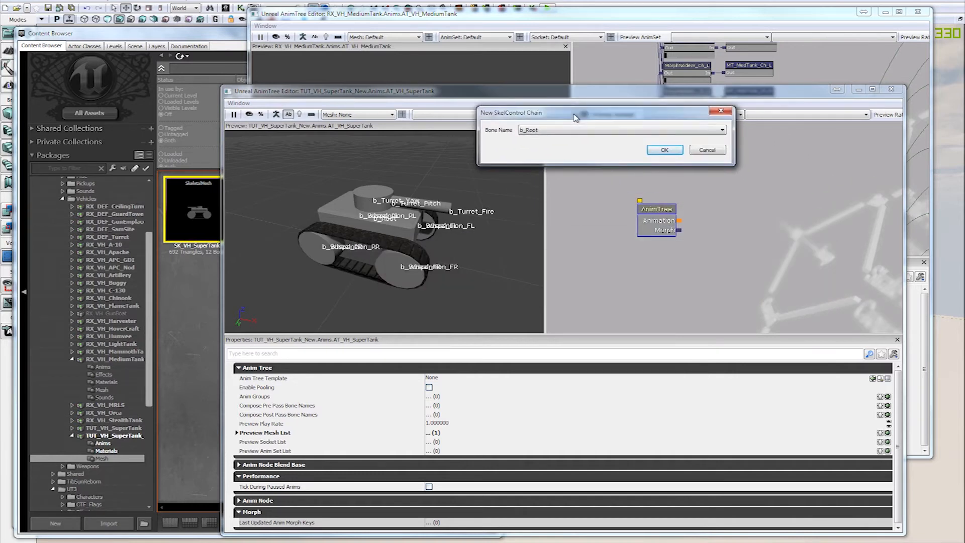
pyautogui.click(589, 130)
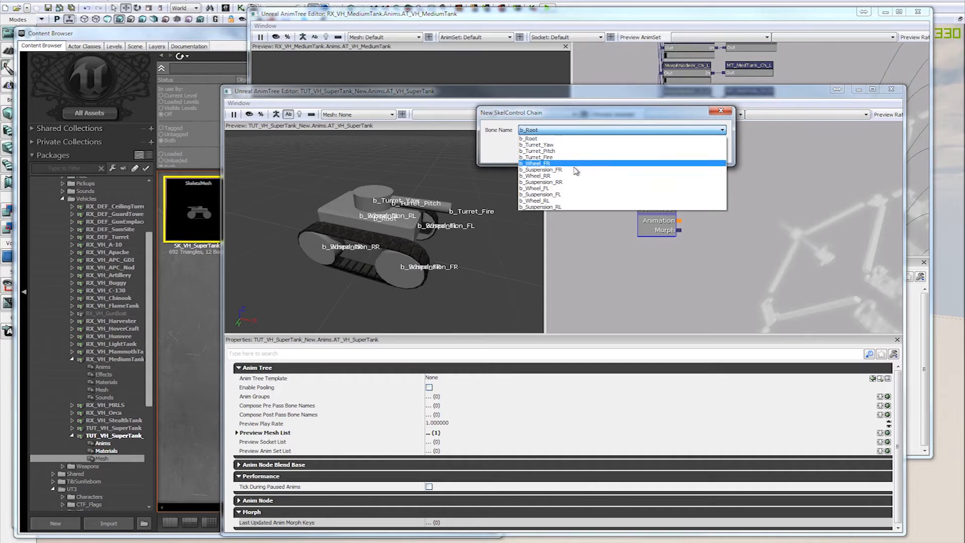
pyautogui.click(556, 145)
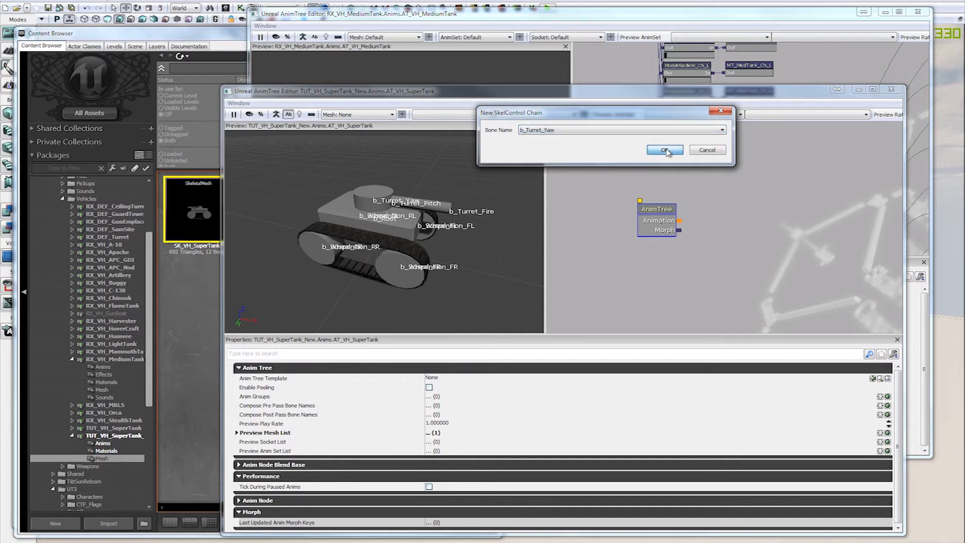
pyautogui.click(664, 150)
# - Add a SkelControl chain for the b_Turret_Pitch bone to the root AnimTree node
pyautogui.rightClick(666, 245)
pyautogui.click(683, 234)
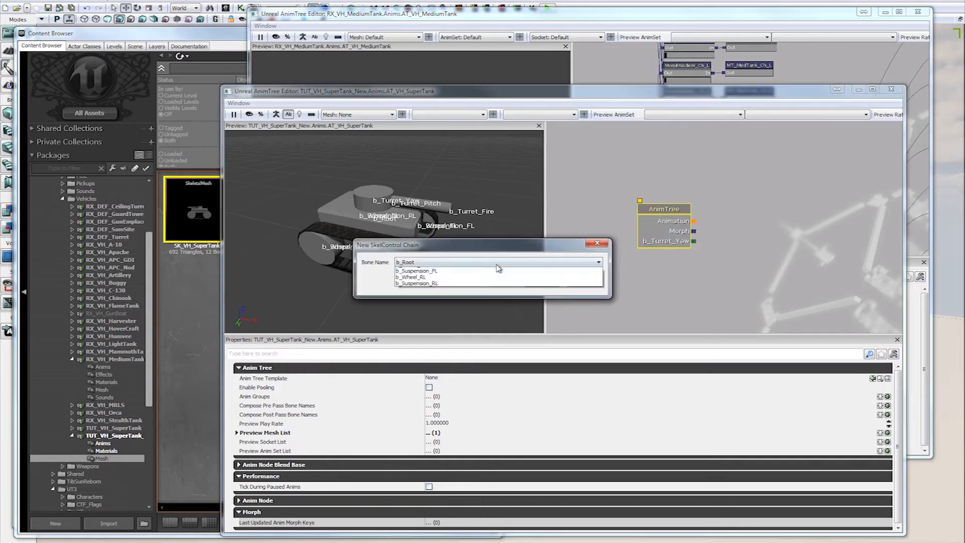
pyautogui.click(498, 262)
pyautogui.click(483, 280)
pyautogui.click(541, 282)
# - Add a SkelControl chain for the b_Turret_Fire bone to the root AnimTree node
pyautogui.rightClick(690, 256)
pyautogui.click(706, 251)
pyautogui.click(497, 262)
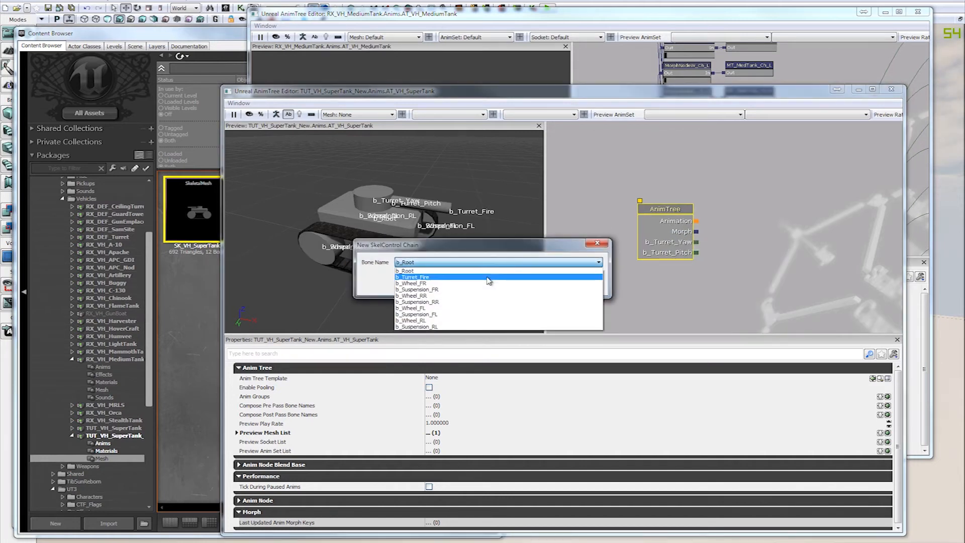
pyautogui.click(487, 277)
pyautogui.click(535, 282)
pyautogui.moveTo(765, 258); pyautogui.dragTo(786, 276)
pyautogui.click(793, 271)
pyautogui.moveTo(798, 223); pyautogui.dragTo(735, 217)
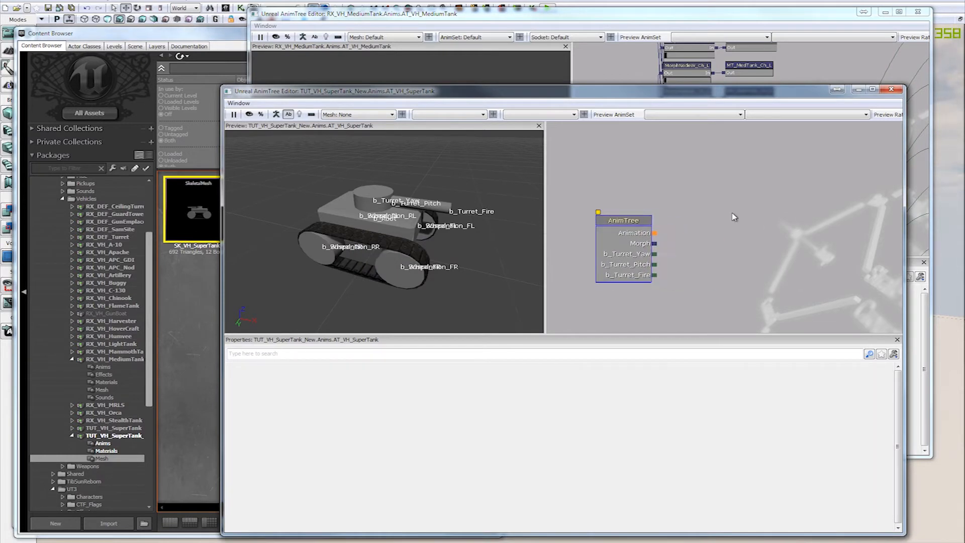
# - Add a single-bone UTSkelControl_TurretConstrained skeletal control in the empty graph area above the AnimTree node
pyautogui.rightClick(705, 187)
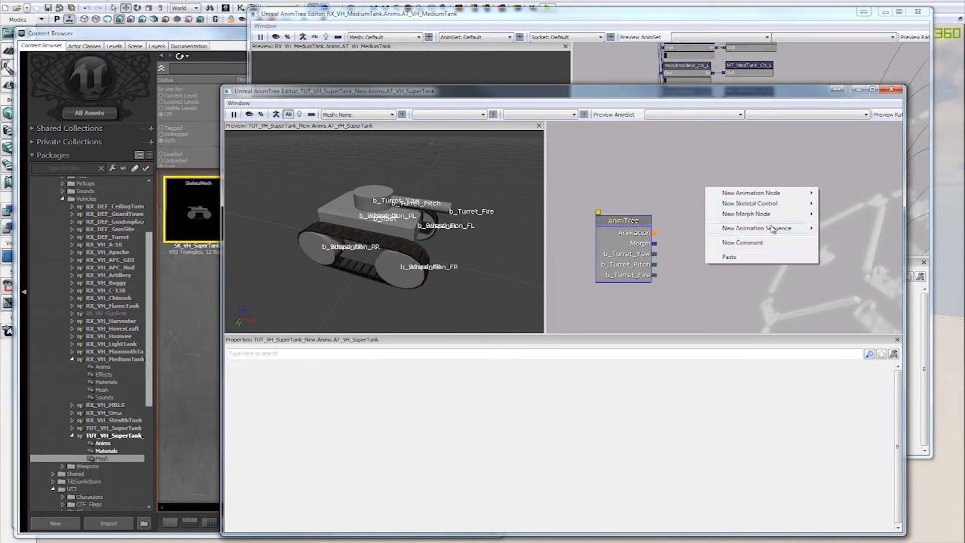
pyautogui.moveTo(794, 203)
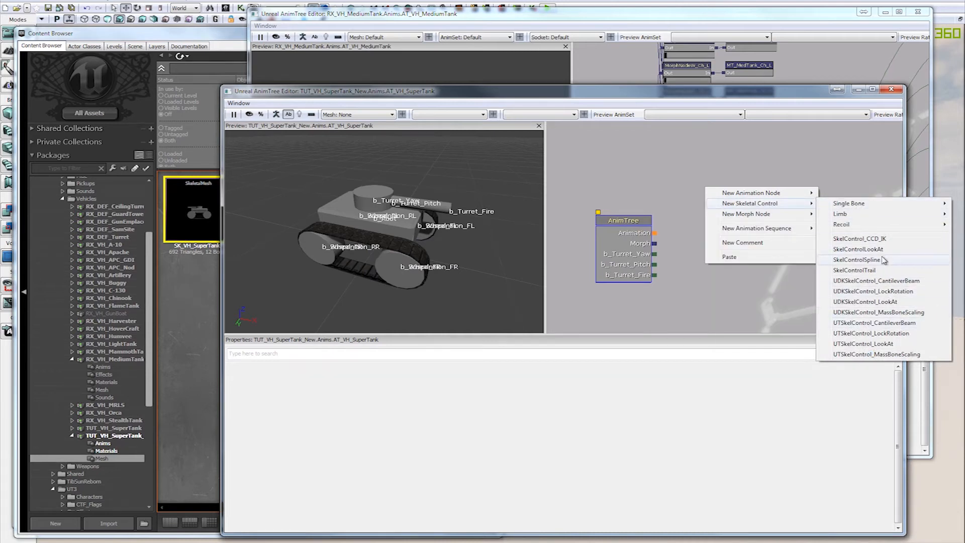
pyautogui.moveTo(902, 209)
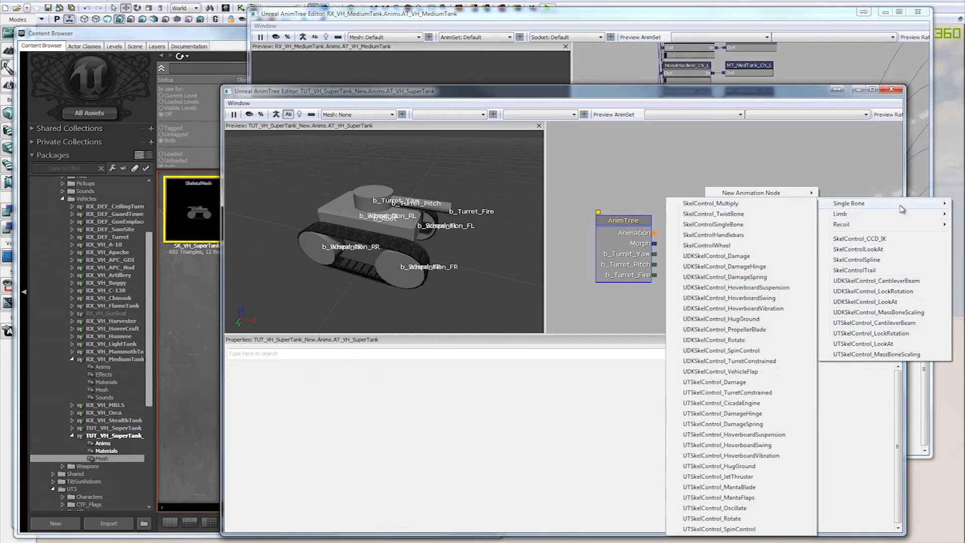
pyautogui.click(656, 168)
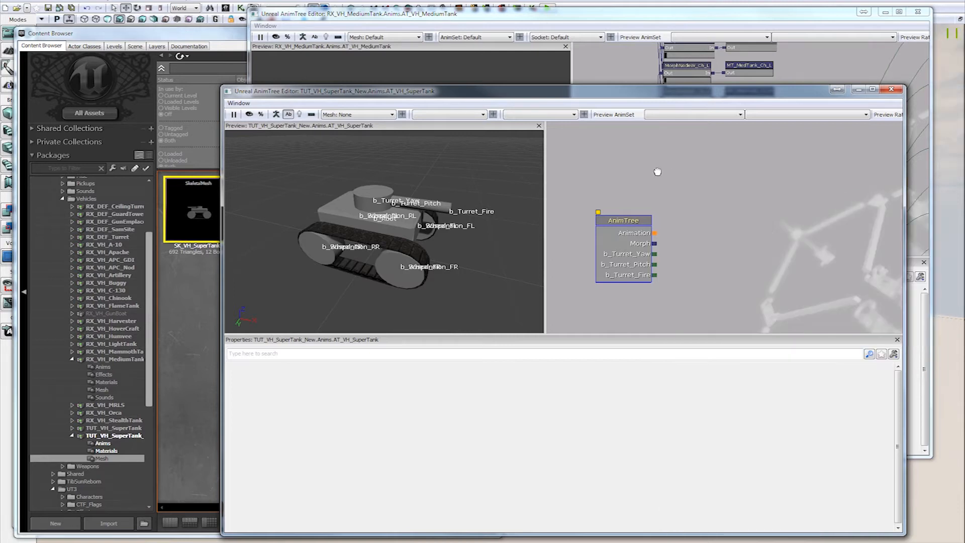
pyautogui.rightClick(658, 155)
pyautogui.moveTo(764, 174)
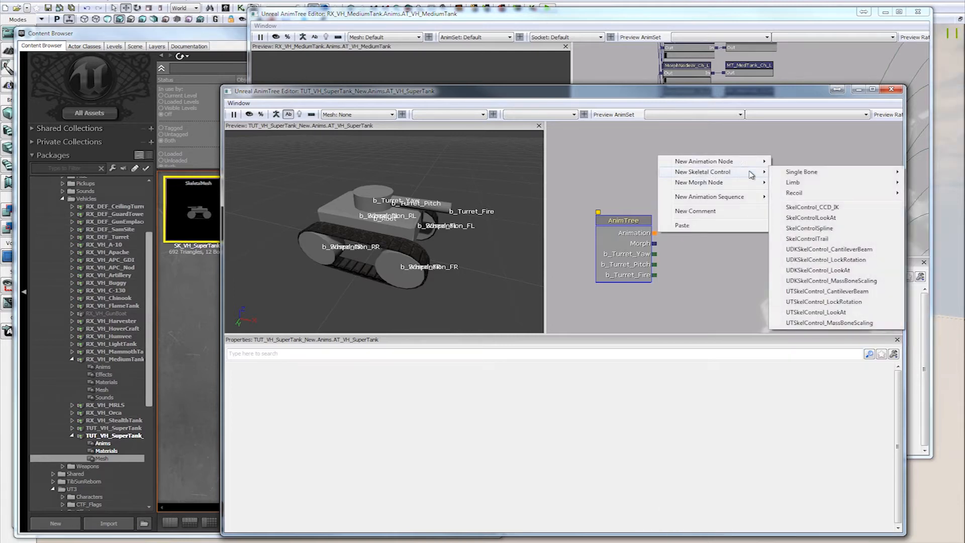
pyautogui.moveTo(804, 176)
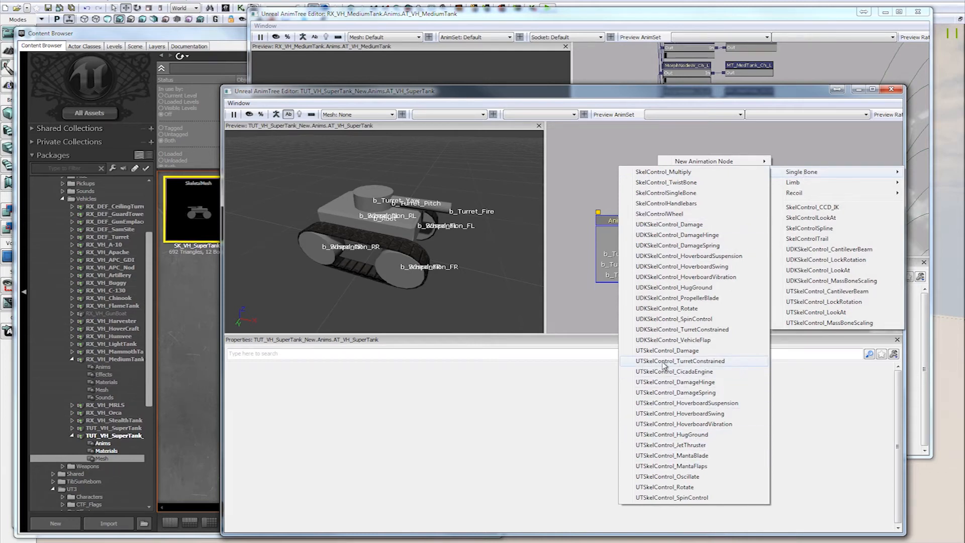
pyautogui.click(711, 363)
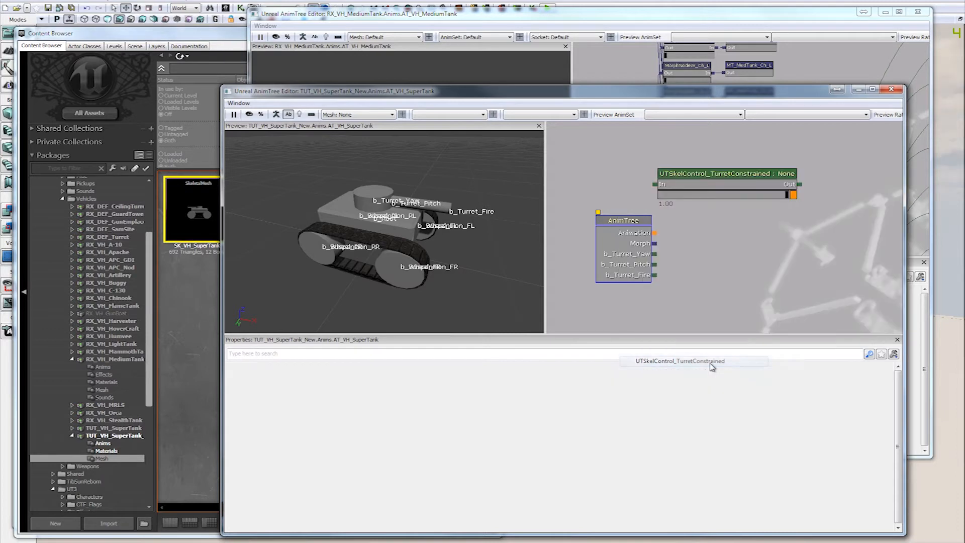
# - Hide the bone names in the preview and delete the unnamed UTSkelControl_TurretConstrained node
pyautogui.click(745, 176)
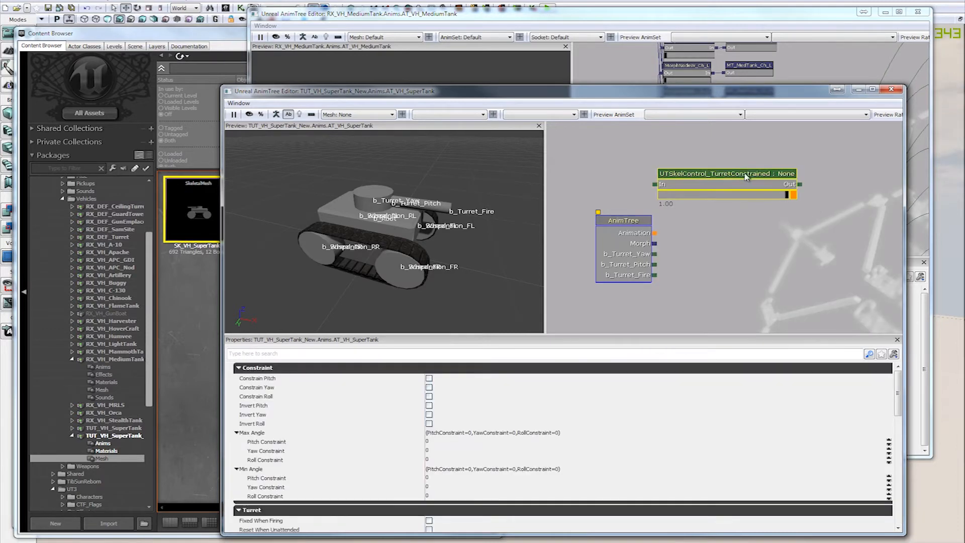
pyautogui.click(288, 114)
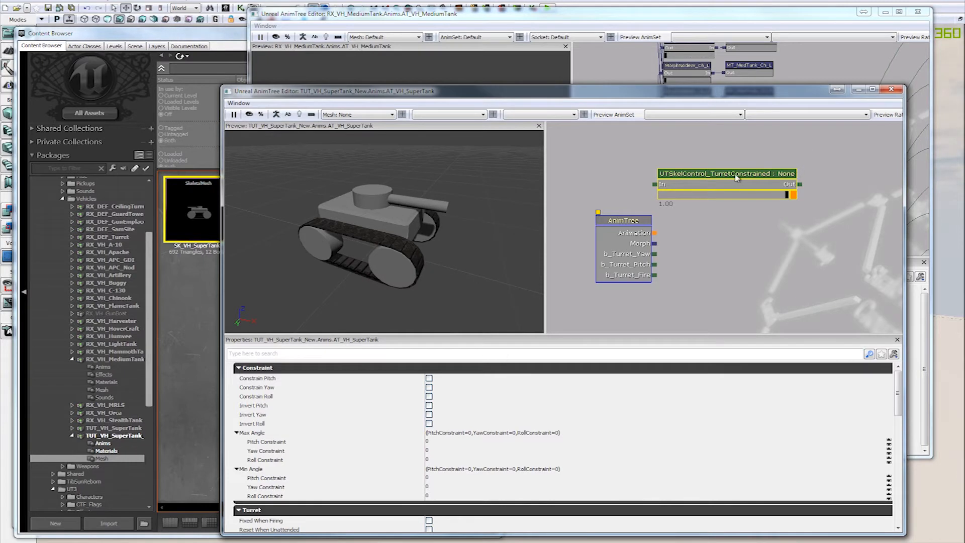
pyautogui.press('Delete')
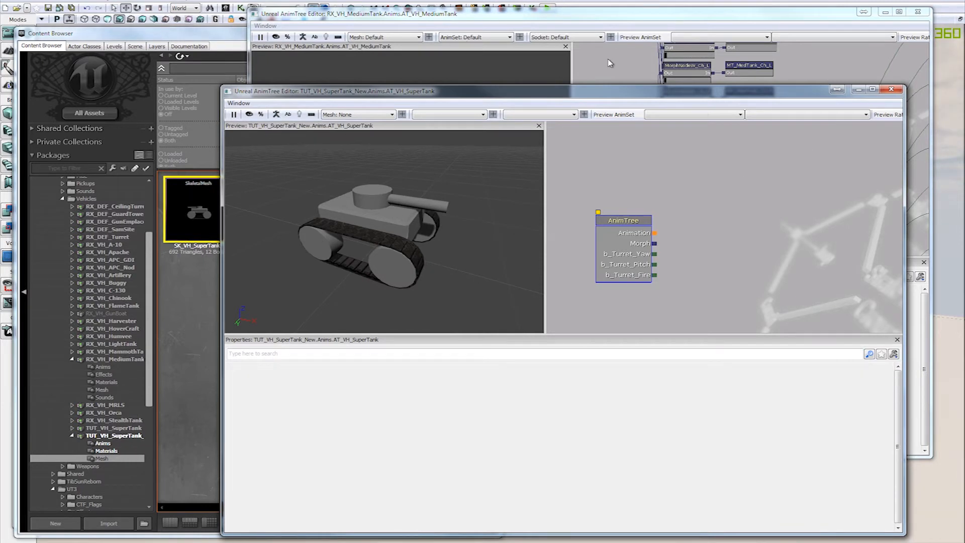
# - Copy the TurretRotate, TurretPitch and Recoil skeletal controls from the AT_VH_MediumTank tree and paste them beside the AnimTree node in AT_VH_SuperTank
pyautogui.moveTo(624, 68); pyautogui.dragTo(668, 69)
pyautogui.moveTo(712, 107); pyautogui.dragTo(650, 222)
pyautogui.moveTo(849, 159); pyautogui.dragTo(787, 143)
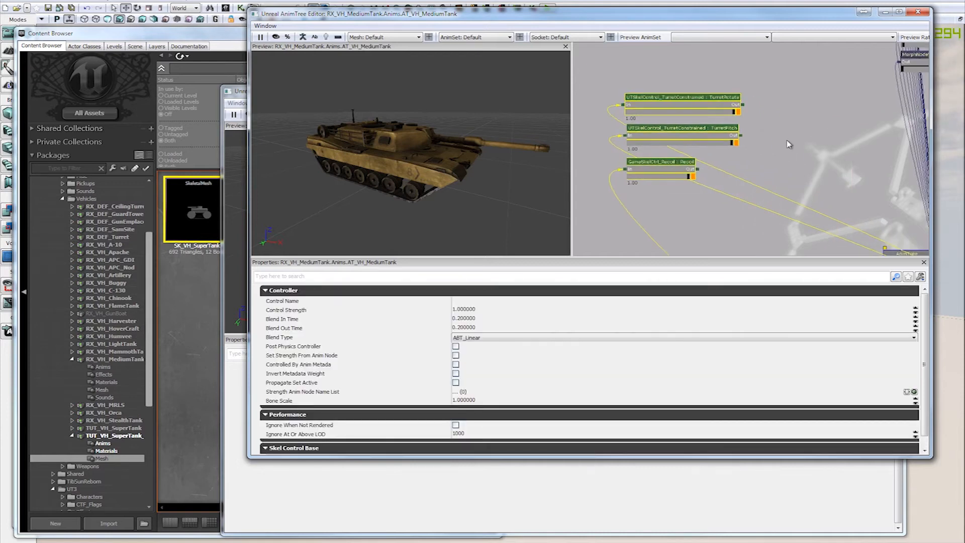
pyautogui.click(608, 481)
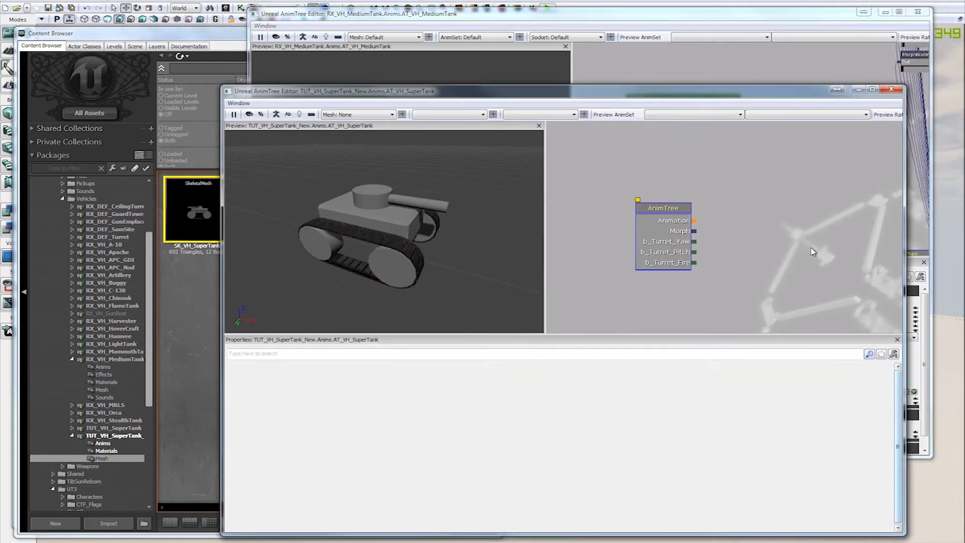
pyautogui.scroll(-4, 761, 210)
pyautogui.moveTo(625, 138); pyautogui.dragTo(738, 171)
pyautogui.click(814, 203)
pyautogui.scroll(5, 738, 171)
pyautogui.moveTo(700, 196); pyautogui.dragTo(748, 143)
pyautogui.scroll(2, 748, 142)
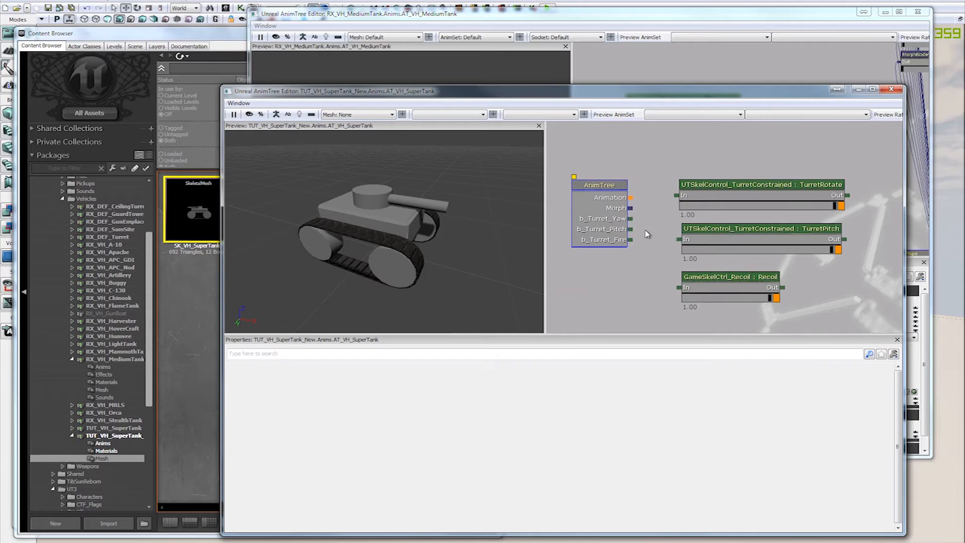
# - Maximize the AT_VH_SuperTank editor window and check the properties of the pasted TurretRotate, TurretPitch and Recoil controls
pyautogui.doubleClick(646, 97)
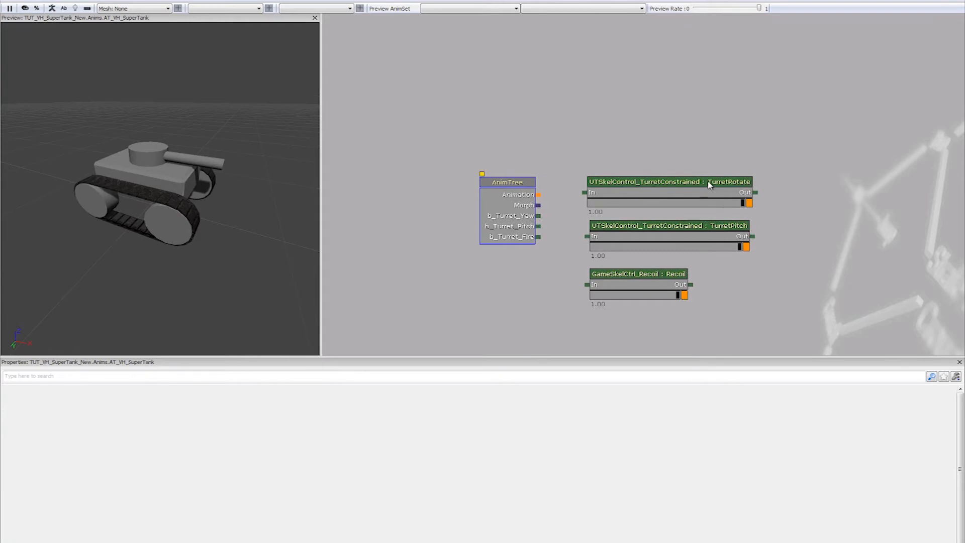
pyautogui.click(708, 184)
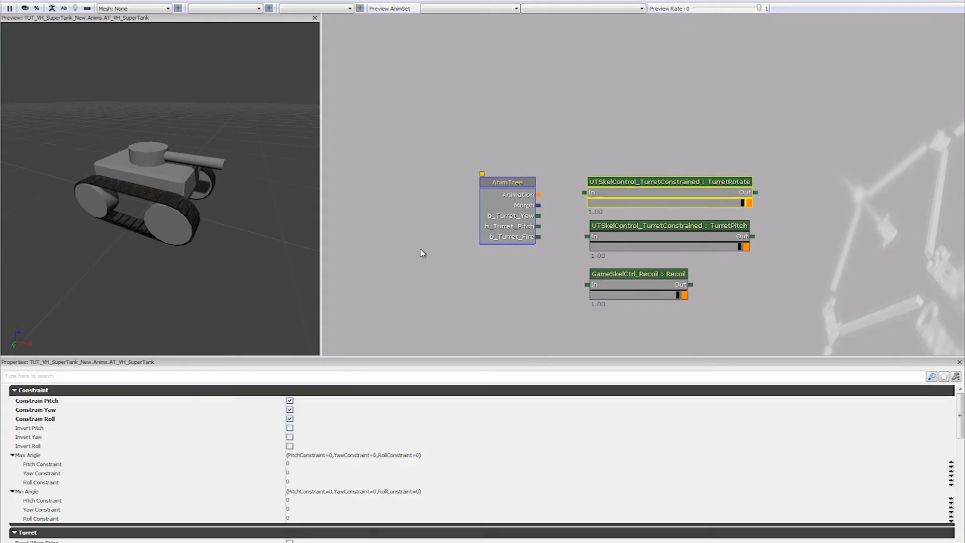
pyautogui.click(746, 145)
pyautogui.click(707, 185)
pyautogui.click(686, 235)
pyautogui.click(660, 280)
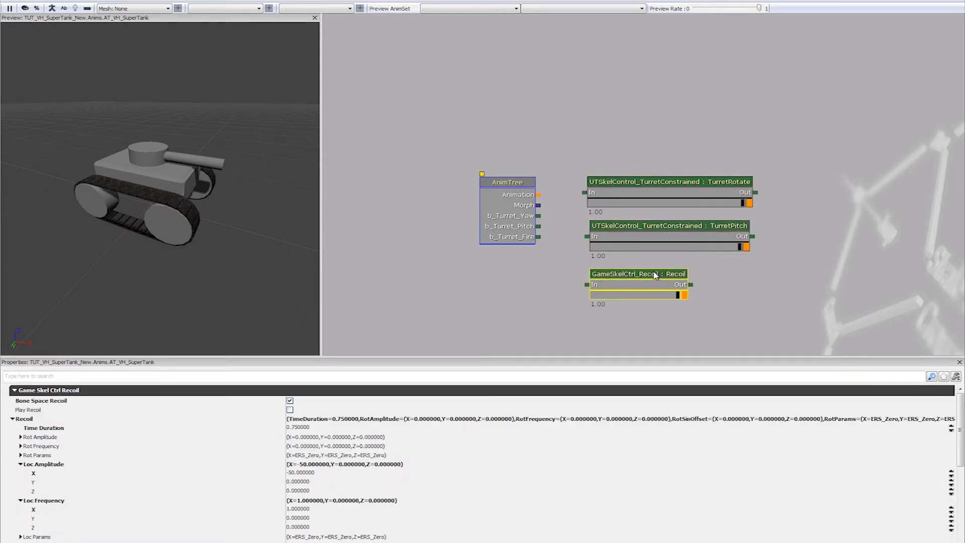
# - Connect b_Turret_Yaw to the TurretRotate control, b_Turret_Pitch to TurretPitch and b_Turret_Fire to Recoil
pyautogui.moveTo(538, 216); pyautogui.dragTo(583, 193)
pyautogui.moveTo(538, 226); pyautogui.dragTo(586, 284)
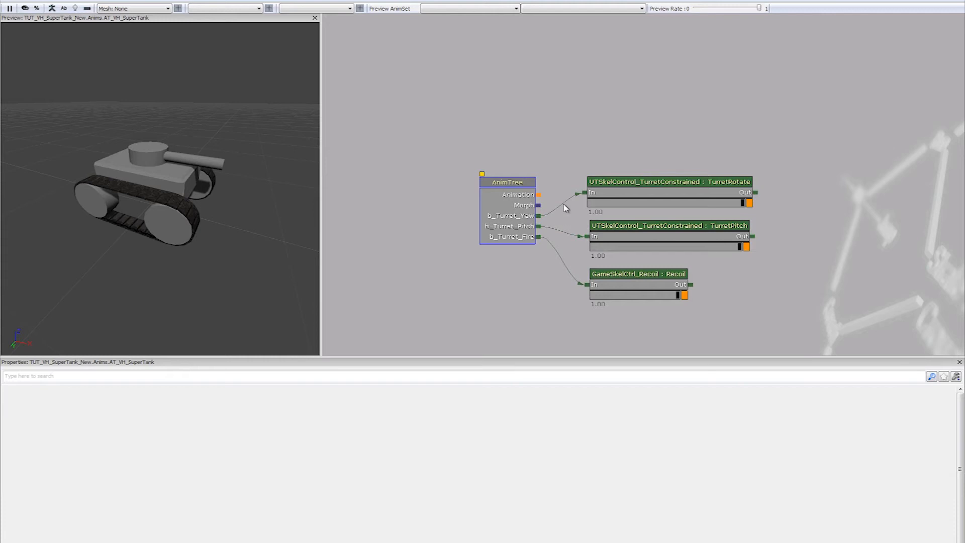
# - Review the settings of the connected turret rotation, pitch and recoil controls one after another
pyautogui.click(717, 187)
pyautogui.click(750, 132)
pyautogui.click(663, 279)
pyautogui.click(790, 298)
pyautogui.moveTo(686, 113); pyautogui.dragTo(673, 118)
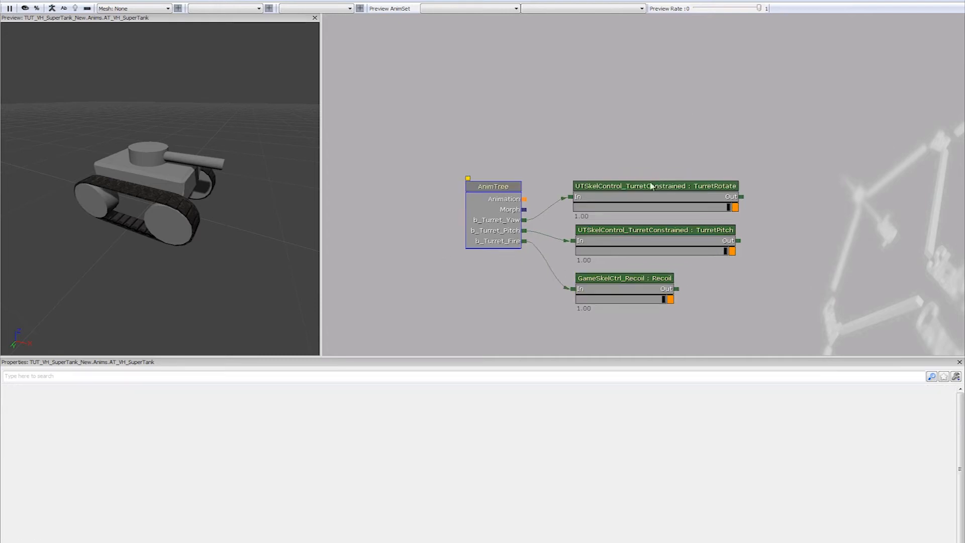
pyautogui.click(652, 187)
pyautogui.click(629, 241)
pyautogui.click(646, 199)
pyautogui.click(571, 129)
pyautogui.moveTo(589, 105); pyautogui.dragTo(503, 118)
# - Add another single-bone UTSkelControl_TurretConstrained skeletal control in the empty graph area
pyautogui.rightClick(377, 95)
pyautogui.moveTo(442, 97)
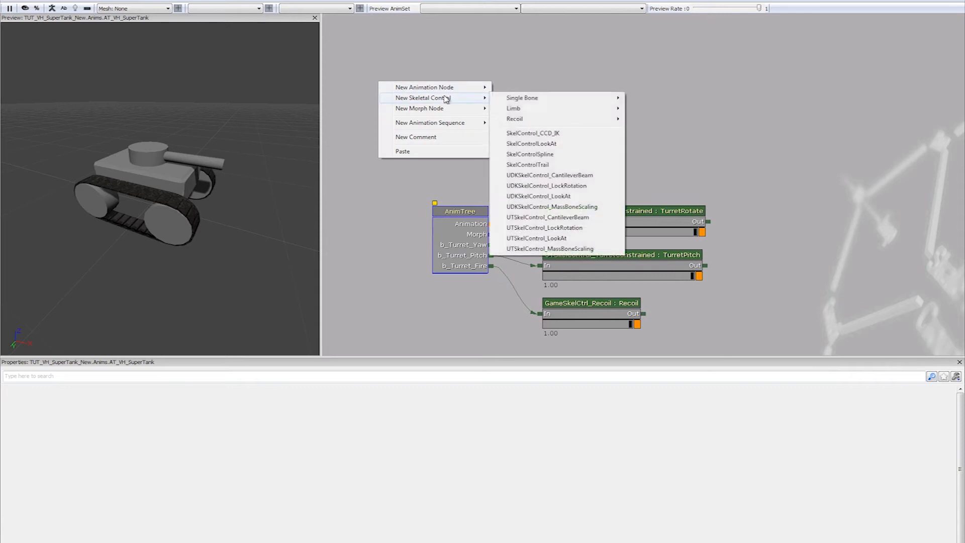
pyautogui.moveTo(578, 98)
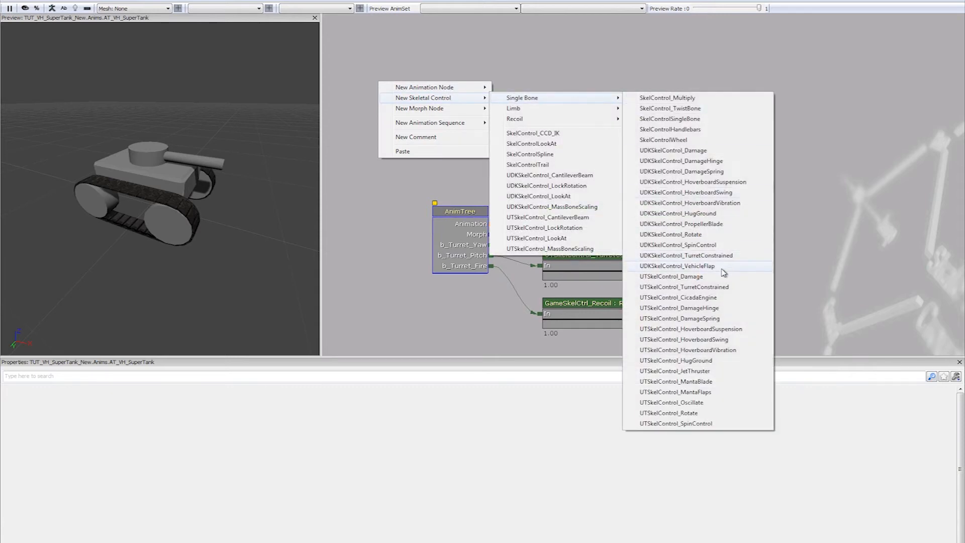
pyautogui.click(674, 287)
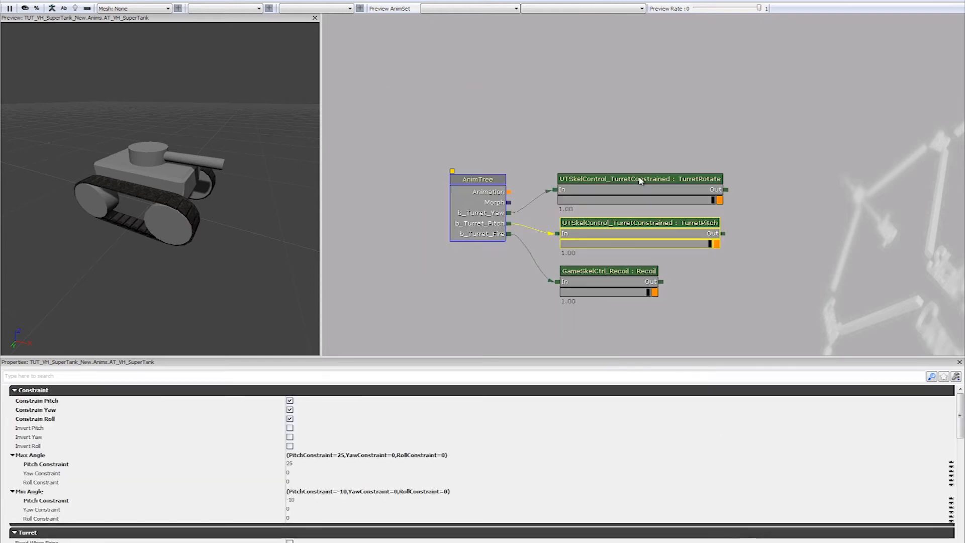
# - Examine the pitch, yaw and roll constraint settings of the TurretRotate control
pyautogui.click(639, 187)
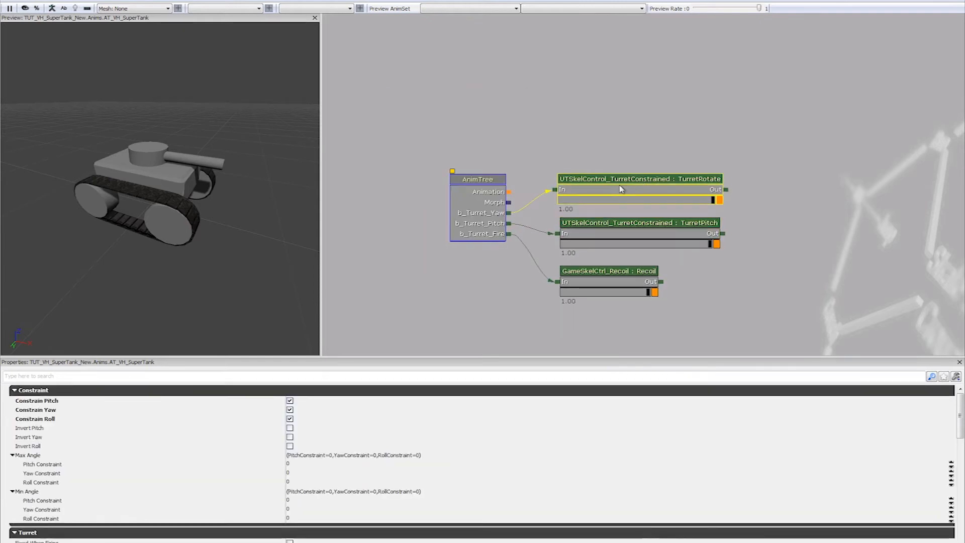
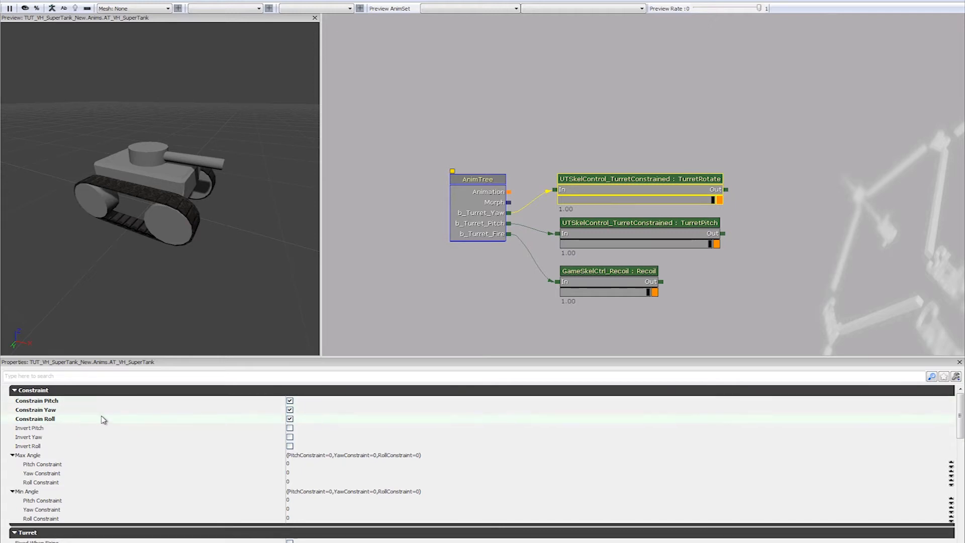
# - Review the TurretRotate control's angle limits, Lag Degrees Per Second, and its translation, rotation and controller settings
pyautogui.click(123, 467)
pyautogui.click(121, 472)
pyautogui.click(117, 484)
pyautogui.click(123, 475)
pyautogui.click(121, 482)
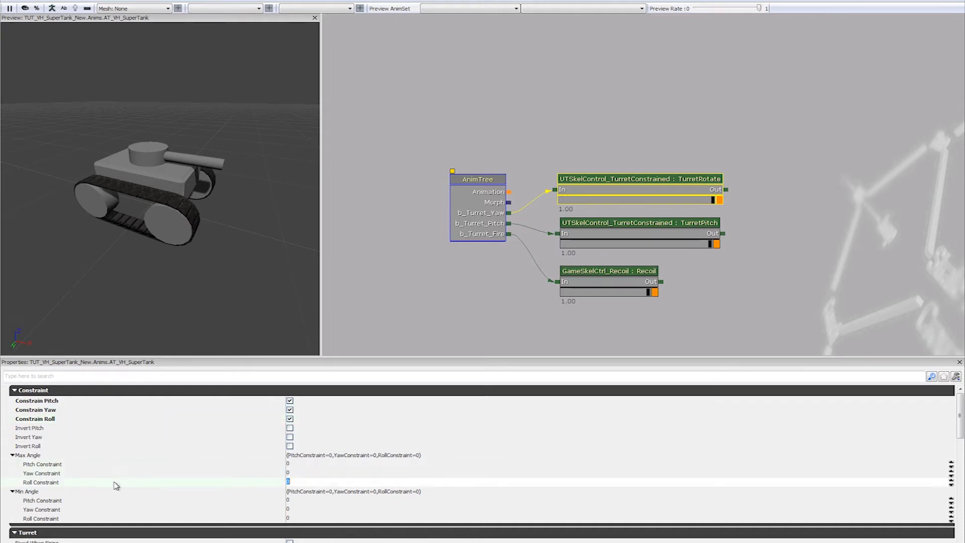
pyautogui.scroll(-3, 125, 480)
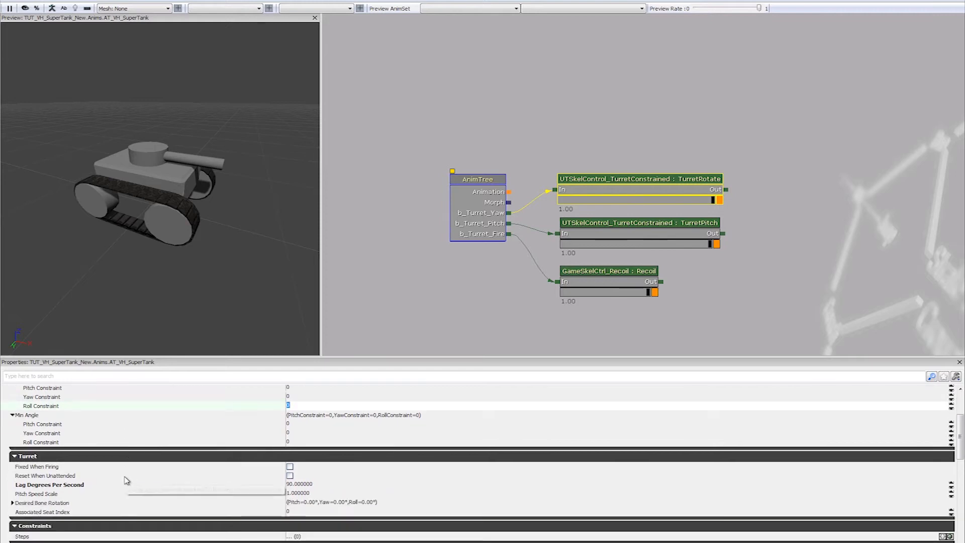
pyautogui.scroll(-1, 127, 479)
pyautogui.click(123, 457)
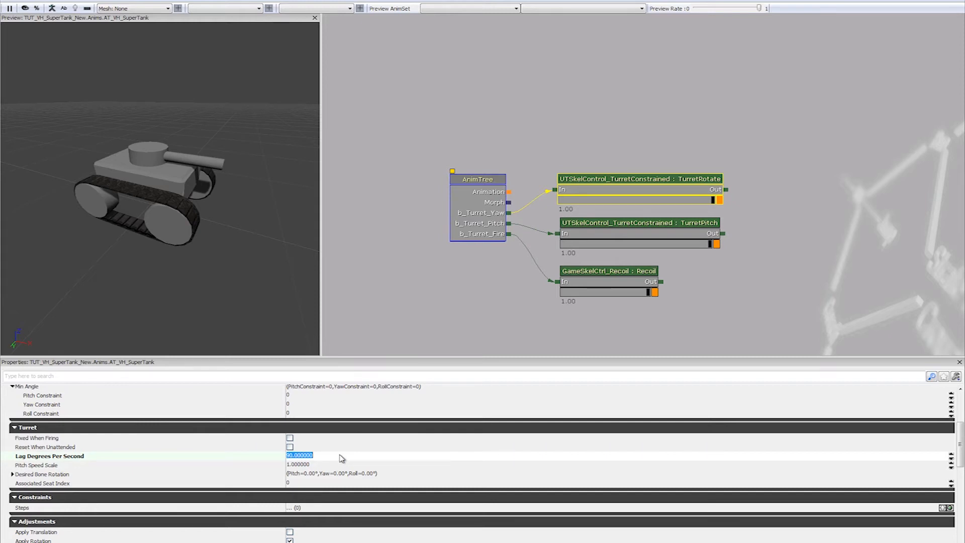
pyautogui.scroll(-5, 342, 457)
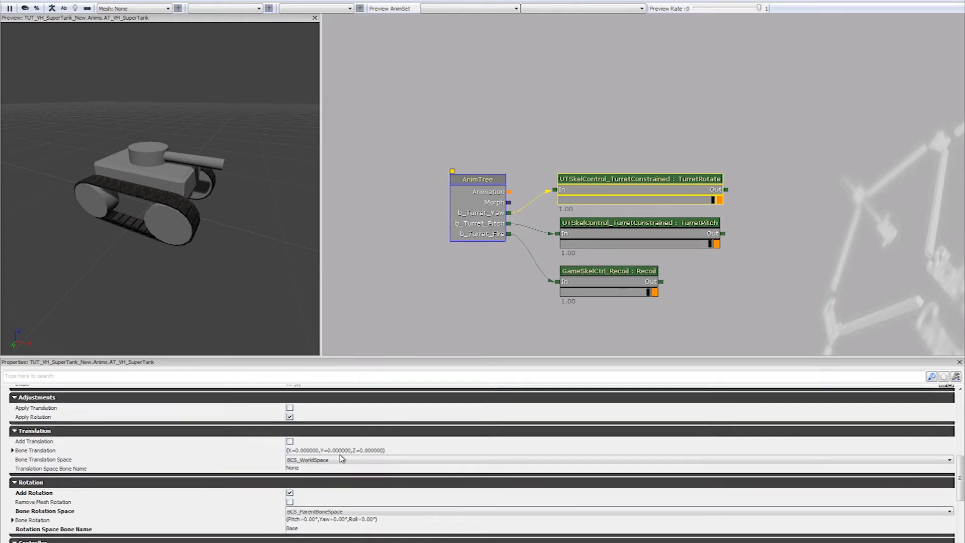
pyautogui.scroll(-4, 298, 473)
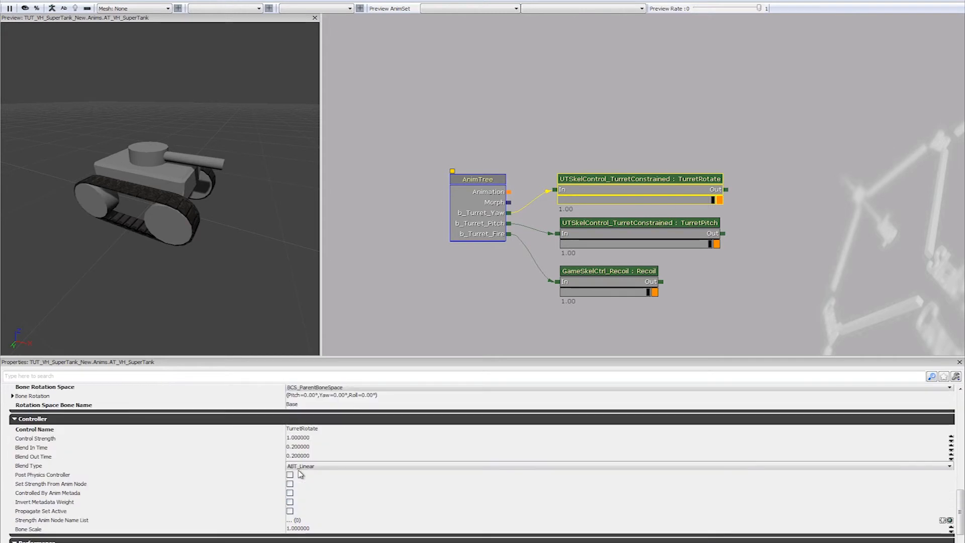
pyautogui.scroll(3, 296, 474)
pyautogui.scroll(6, 297, 473)
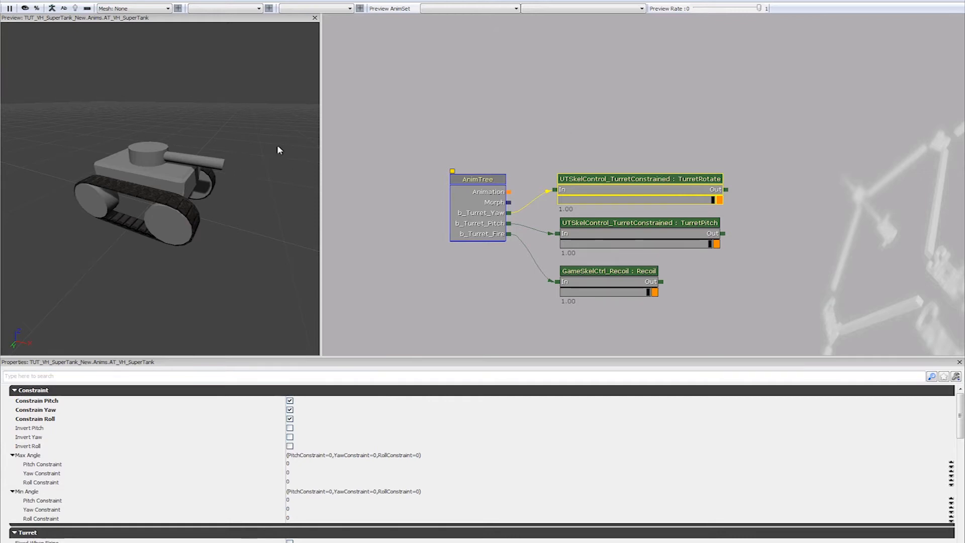
# - Turn off the yaw constraint of the TurretRotate control
pyautogui.click(290, 400)
pyautogui.click(290, 409)
pyautogui.click(290, 418)
pyautogui.click(290, 400)
pyautogui.click(290, 409)
pyautogui.click(289, 419)
pyautogui.click(290, 410)
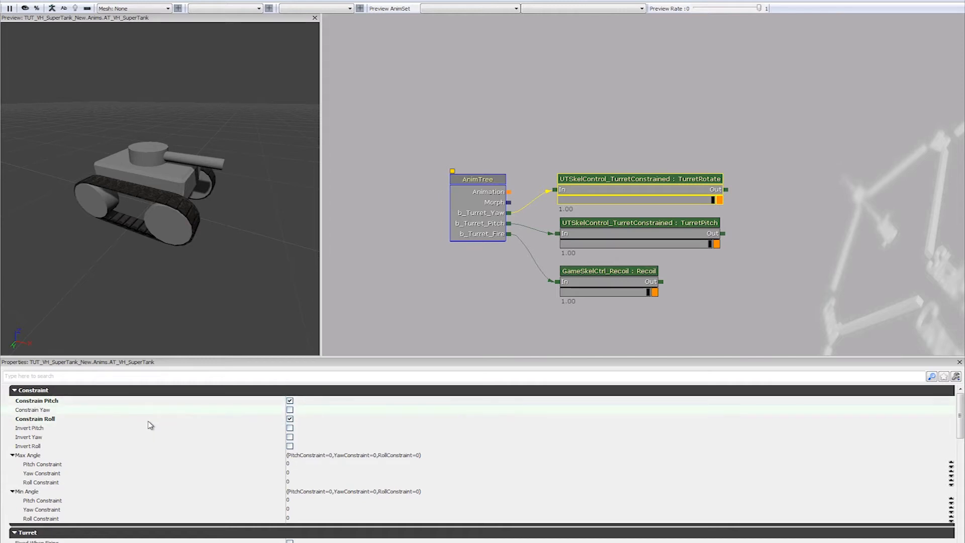
# - Examine the tank preview from above, the side and behind to relate the turret's yaw, pitch and roll axes to its constraints
pyautogui.moveTo(225, 282); pyautogui.dragTo(293, 263)
pyautogui.moveTo(140, 213); pyautogui.dragTo(189, 128)
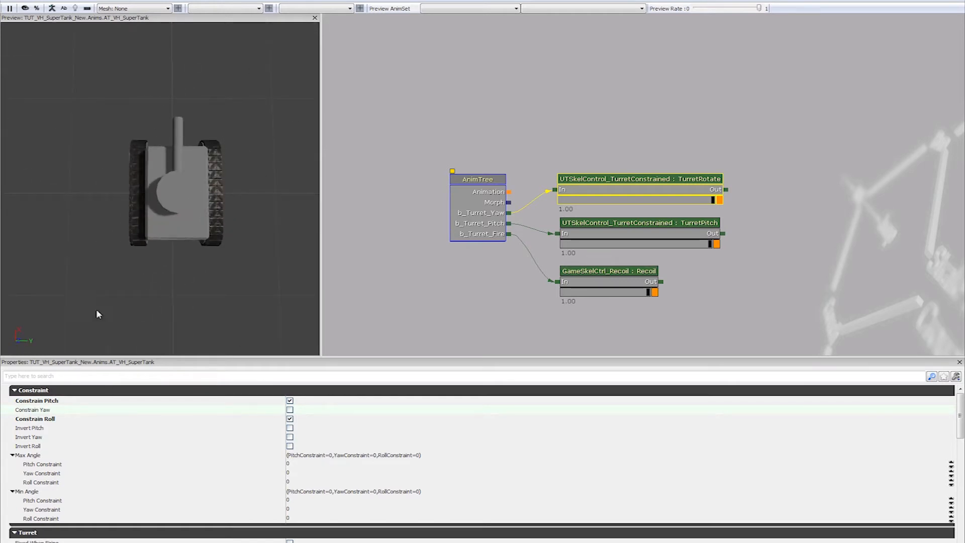
pyautogui.moveTo(141, 110); pyautogui.dragTo(263, 125)
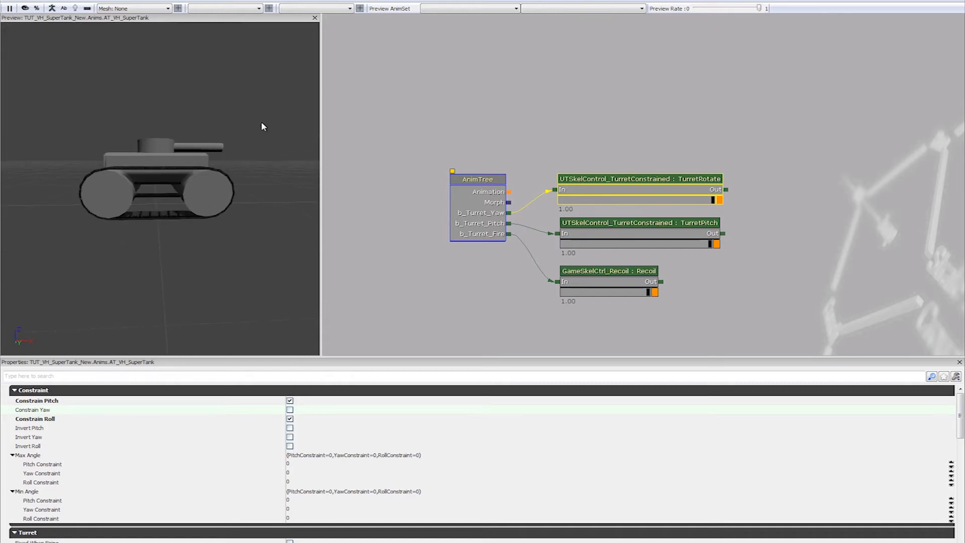
pyautogui.moveTo(183, 125); pyautogui.dragTo(186, 163)
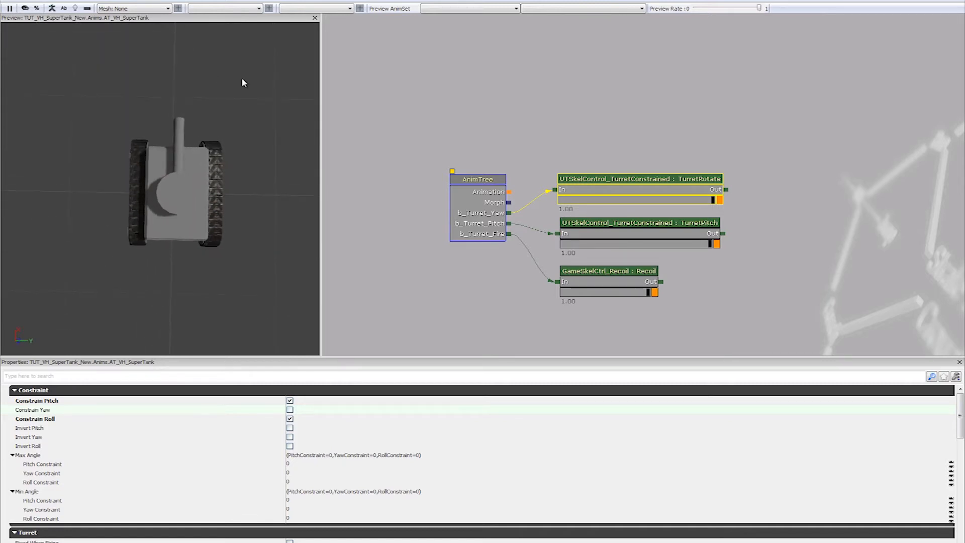
pyautogui.moveTo(253, 128); pyautogui.dragTo(222, 217)
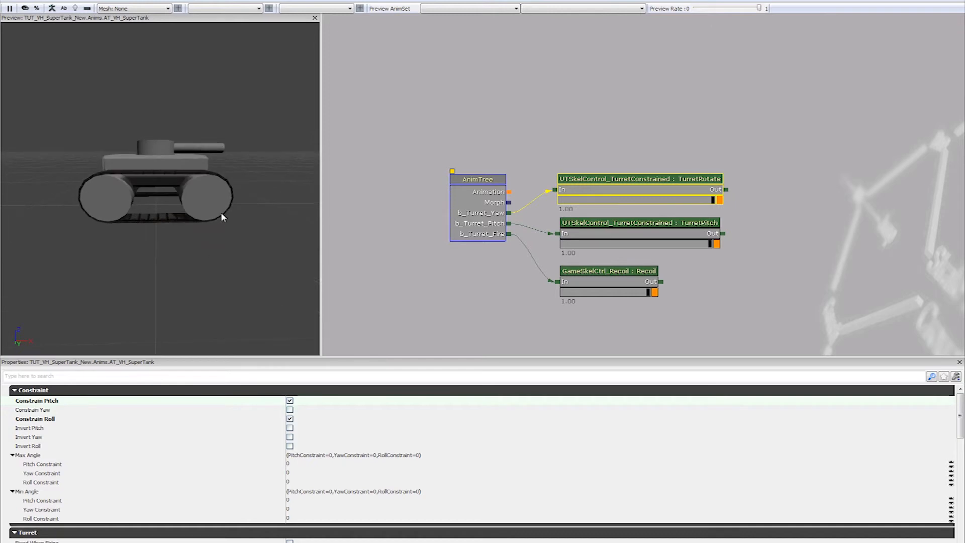
pyautogui.moveTo(304, 191); pyautogui.dragTo(190, 248)
pyautogui.click(63, 420)
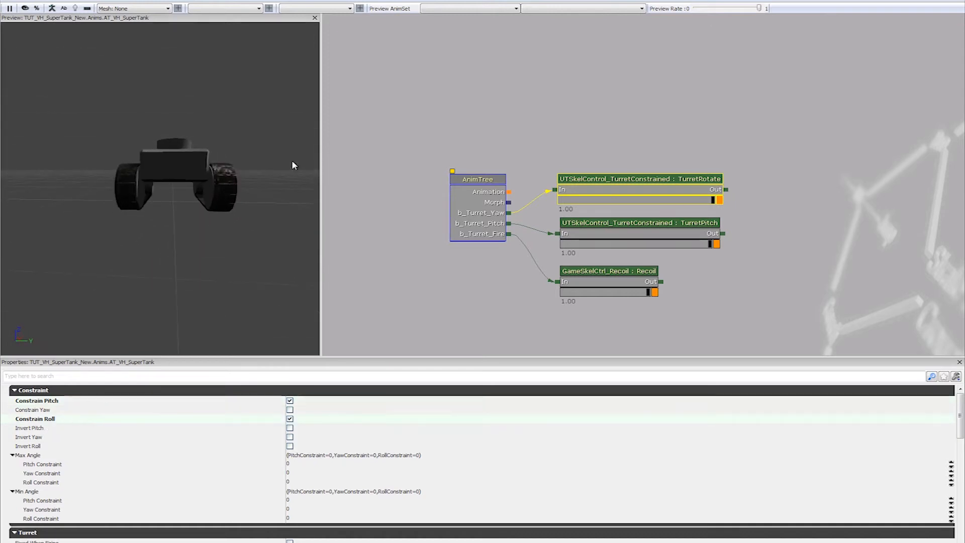
pyautogui.moveTo(253, 152)
pyautogui.mouseDown()
pyautogui.moveTo(253, 180)
pyautogui.moveTo(252, 150)
pyautogui.mouseUp()
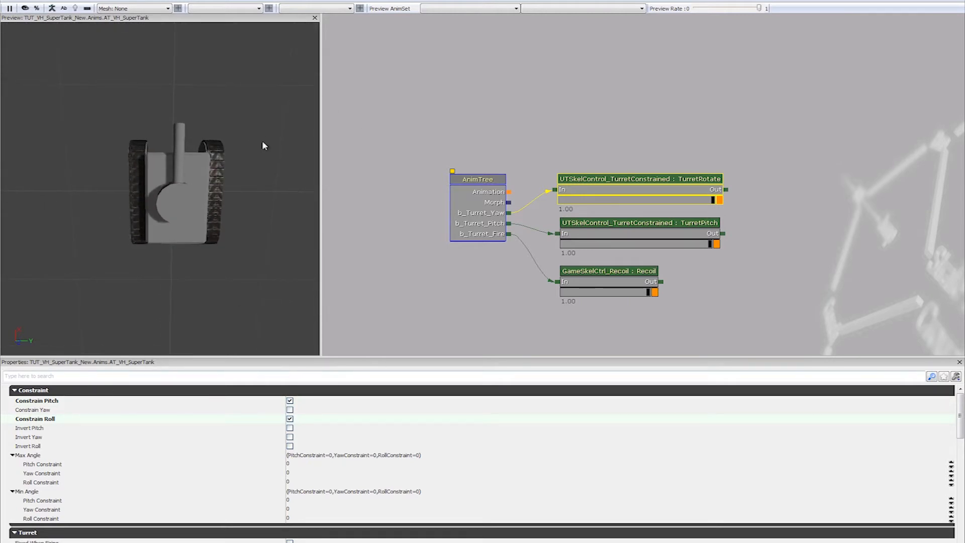
pyautogui.moveTo(232, 108); pyautogui.dragTo(345, 308)
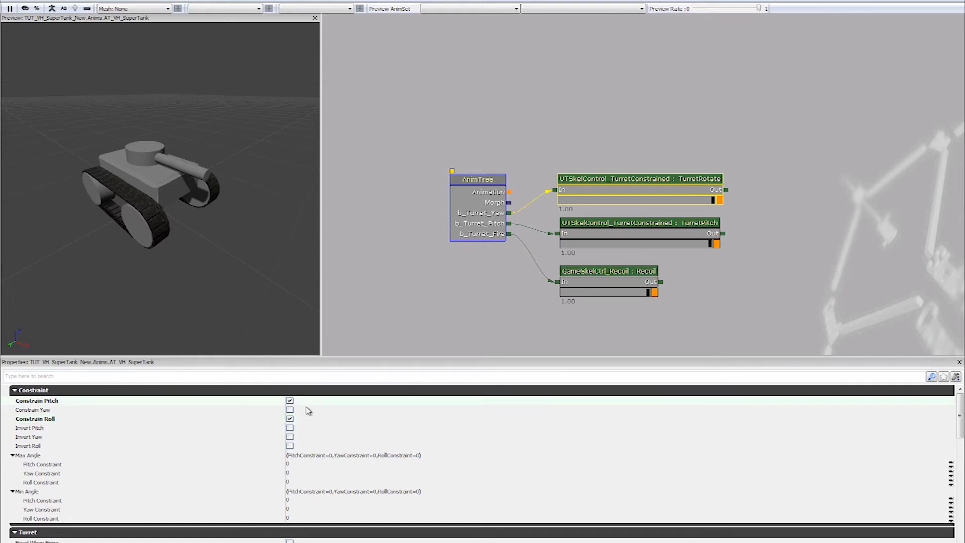
# - Examine the pitch, yaw and roll entries under the TurretRotate control's Max Angle and Min Angle
pyautogui.click(307, 464)
pyautogui.click(304, 481)
pyautogui.click(304, 464)
pyautogui.click(303, 501)
pyautogui.click(305, 518)
pyautogui.click(306, 501)
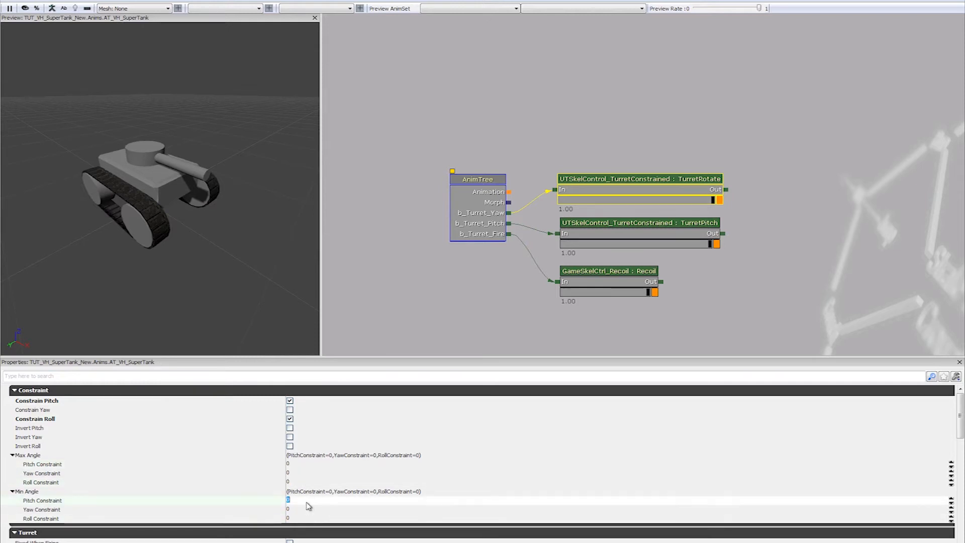
pyautogui.click(13, 491)
pyautogui.click(92, 492)
pyautogui.click(294, 500)
# - Inspect the turret and barrel in the tank preview from several angles to judge how far the turret should rotate
pyautogui.moveTo(78, 324); pyautogui.dragTo(172, 299)
pyautogui.moveTo(218, 249); pyautogui.dragTo(296, 234)
pyautogui.moveTo(297, 144); pyautogui.dragTo(299, 224)
pyautogui.click(312, 463)
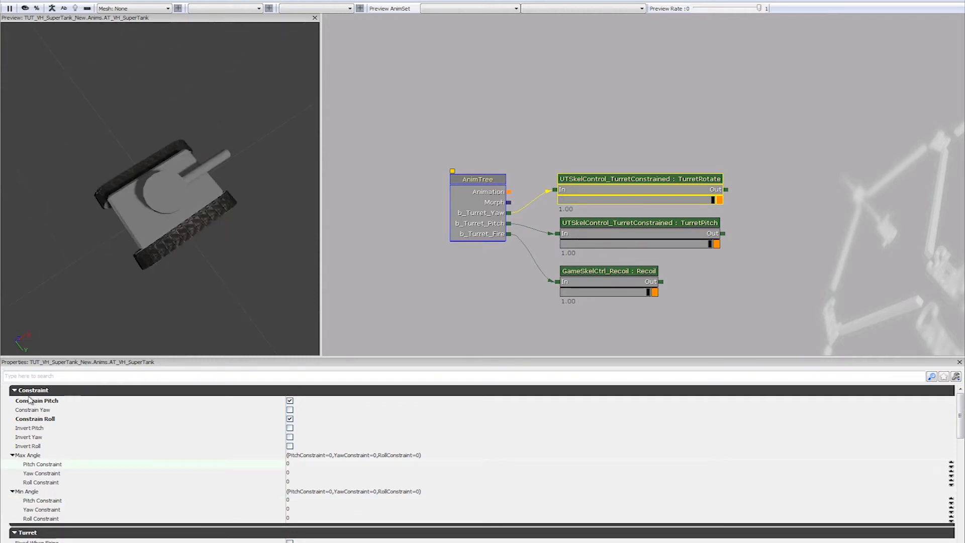
pyautogui.click(52, 410)
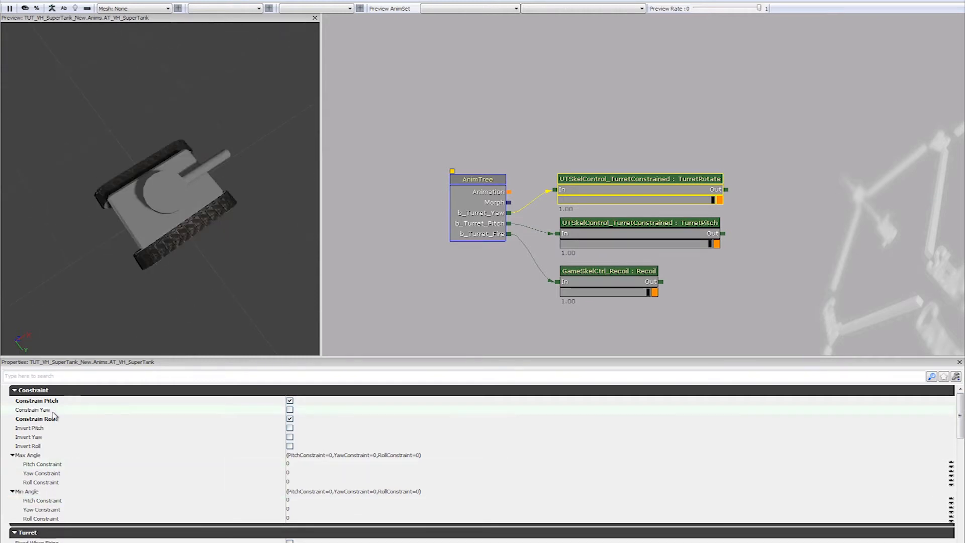
pyautogui.moveTo(259, 230); pyautogui.dragTo(301, 216)
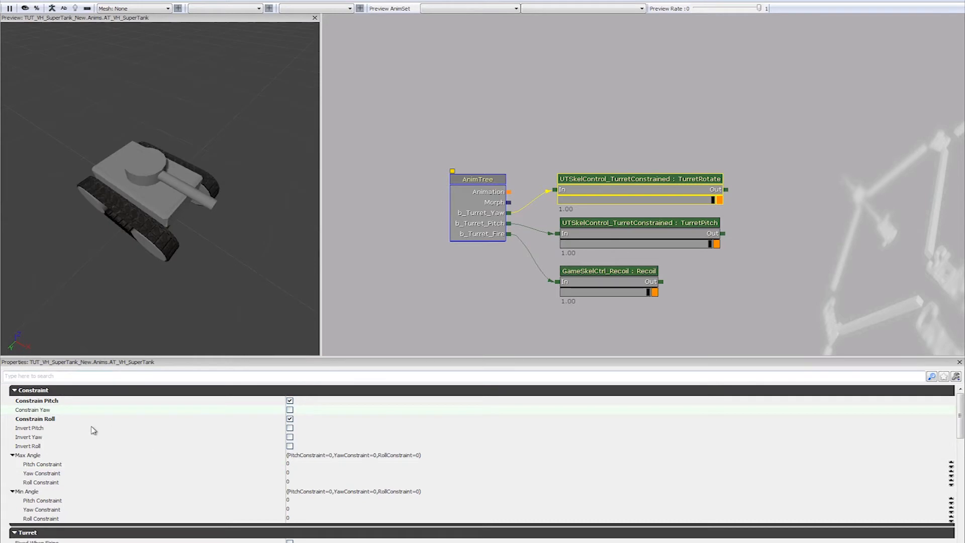
pyautogui.moveTo(194, 277); pyautogui.dragTo(153, 150)
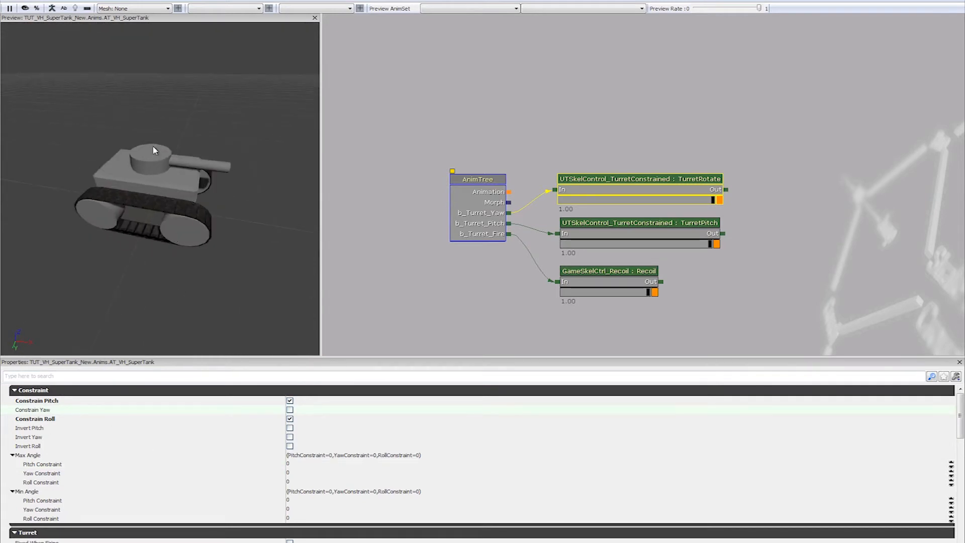
pyautogui.moveTo(169, 228); pyautogui.dragTo(154, 258)
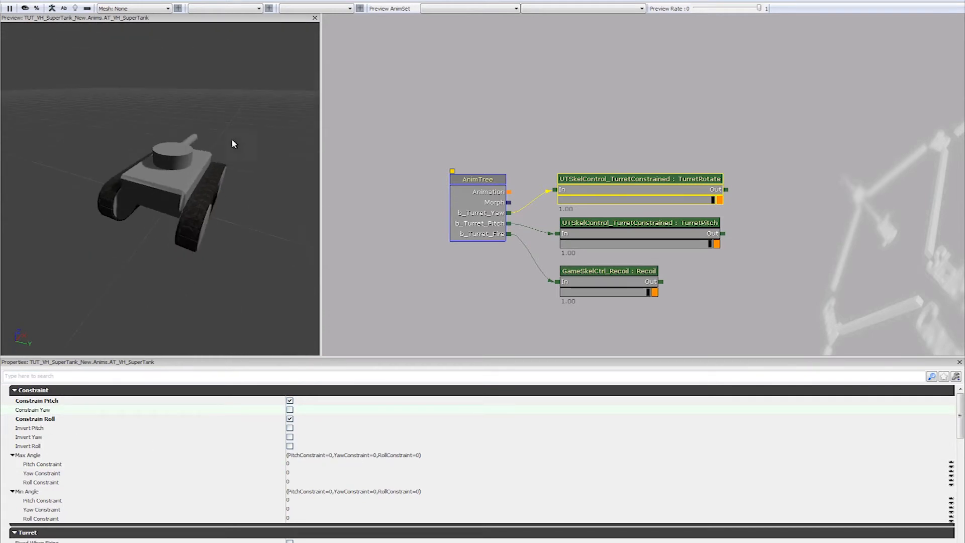
pyautogui.moveTo(232, 140); pyautogui.dragTo(258, 136)
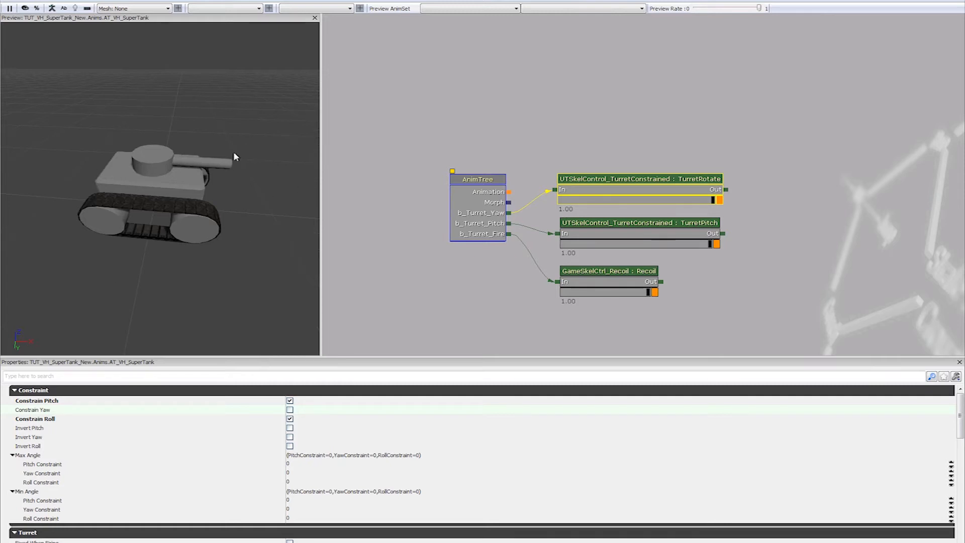
pyautogui.moveTo(215, 159); pyautogui.dragTo(143, 188)
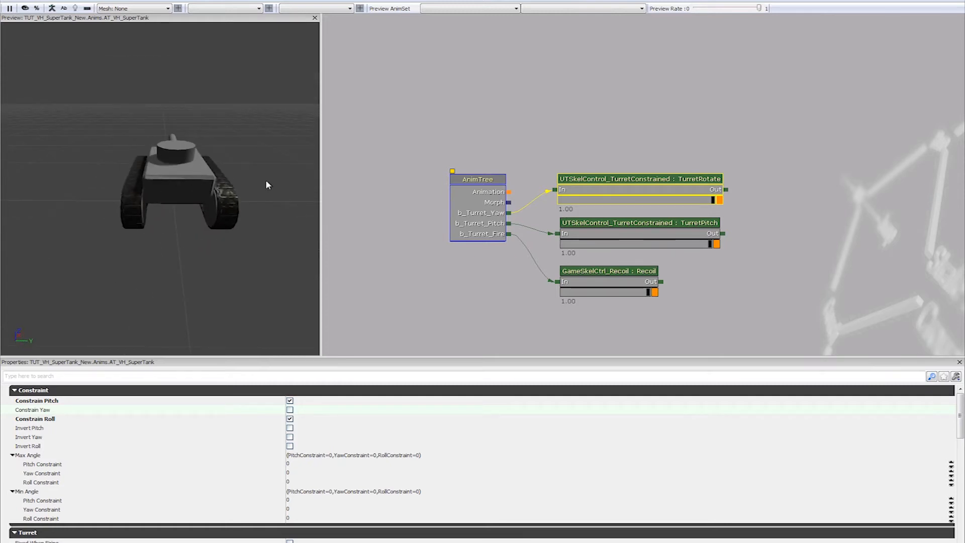
pyautogui.moveTo(206, 143)
pyautogui.mouseDown()
pyautogui.moveTo(242, 138)
pyautogui.moveTo(252, 149)
pyautogui.moveTo(271, 134)
pyautogui.moveTo(185, 155)
pyautogui.moveTo(218, 139)
pyautogui.mouseUp()
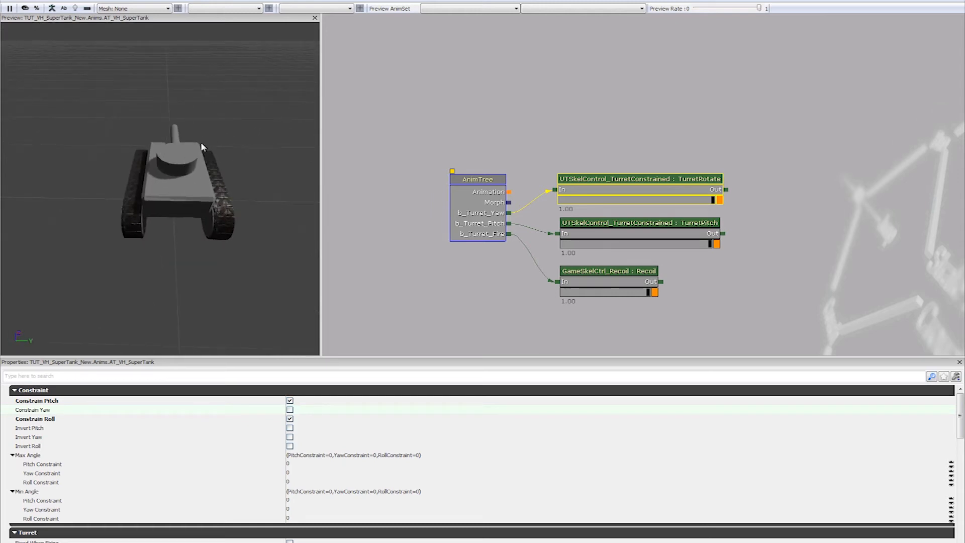
pyautogui.moveTo(189, 150); pyautogui.dragTo(267, 129)
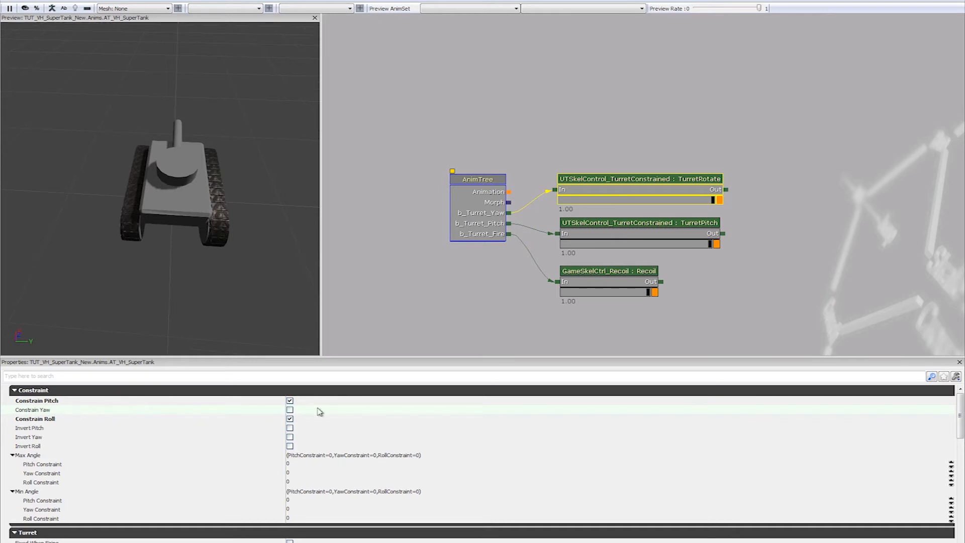
# - Turn on the TurretRotate control's yaw constraint and set its Max Angle yaw constraint to 45
pyautogui.click(290, 410)
pyautogui.click(298, 463)
pyautogui.click(304, 473)
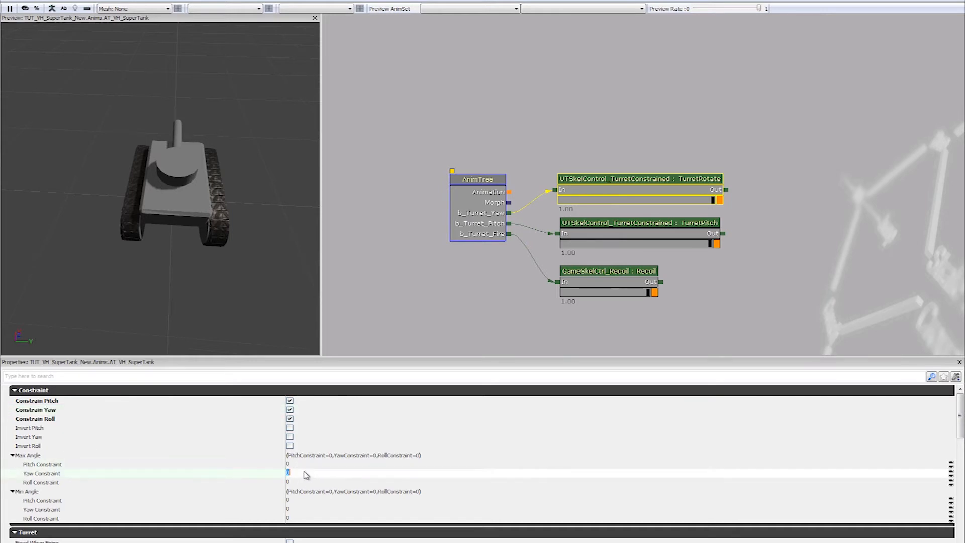
pyautogui.click(301, 508)
pyautogui.click(296, 473)
pyautogui.click(302, 509)
pyautogui.click(303, 476)
pyautogui.click(293, 510)
pyautogui.click(304, 474)
pyautogui.click(322, 508)
pyautogui.click(305, 473)
pyautogui.press('Return')
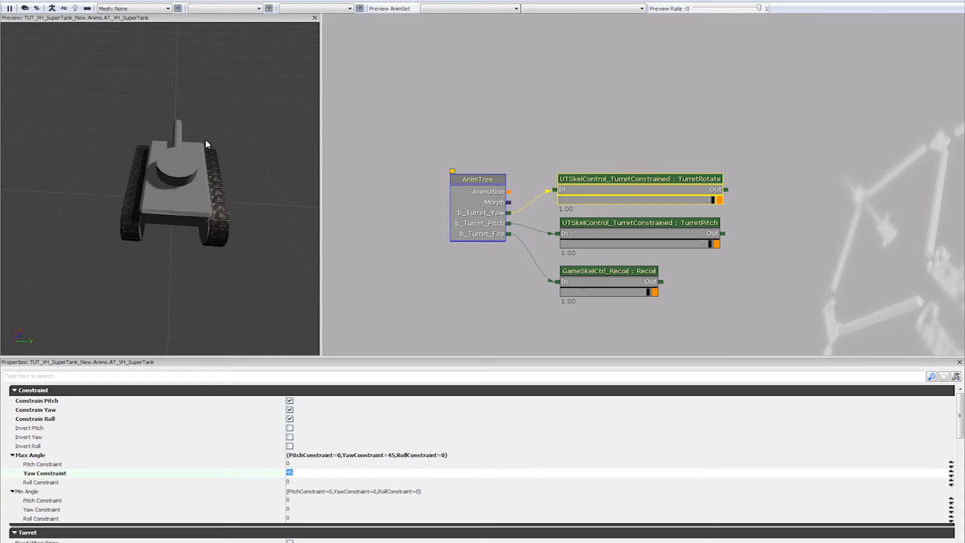
# - Set the Max Angle yaw constraint to -45 and check the turret's direction from above in the preview
pyautogui.click(307, 476)
pyautogui.press('Return')
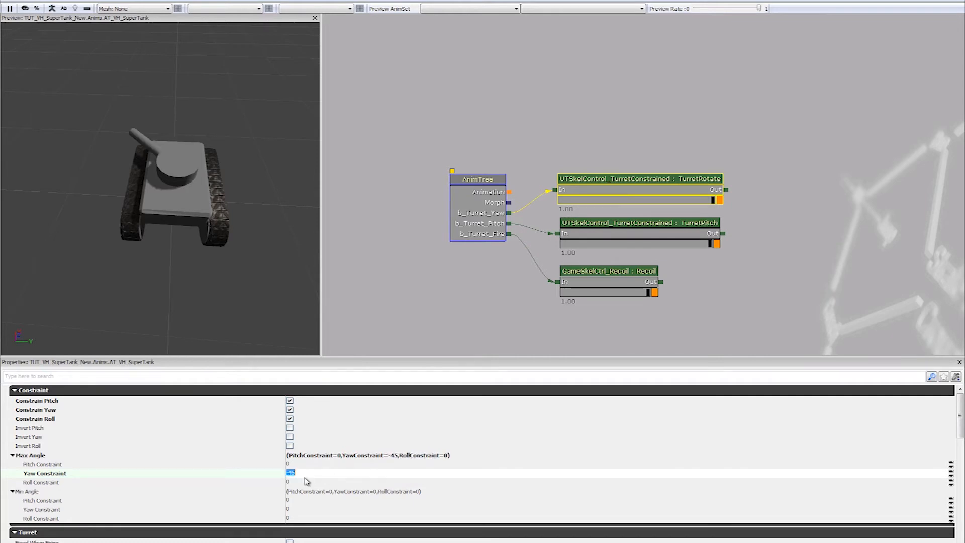
pyautogui.moveTo(130, 238); pyautogui.dragTo(146, 238)
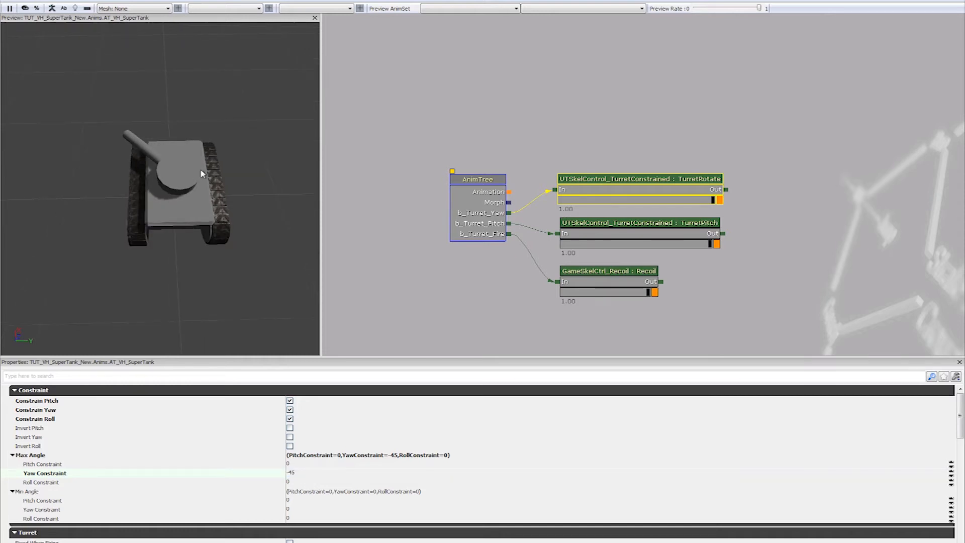
pyautogui.moveTo(256, 154); pyautogui.dragTo(253, 160)
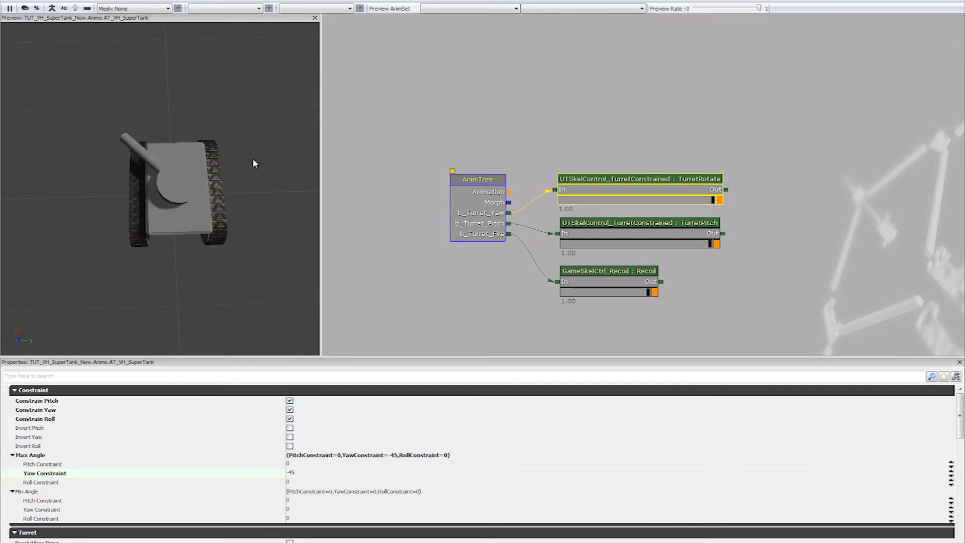
# - Reset the Max Angle yaw constraint to 0 and set the Min Angle yaw constraint to 45
pyautogui.click(310, 475)
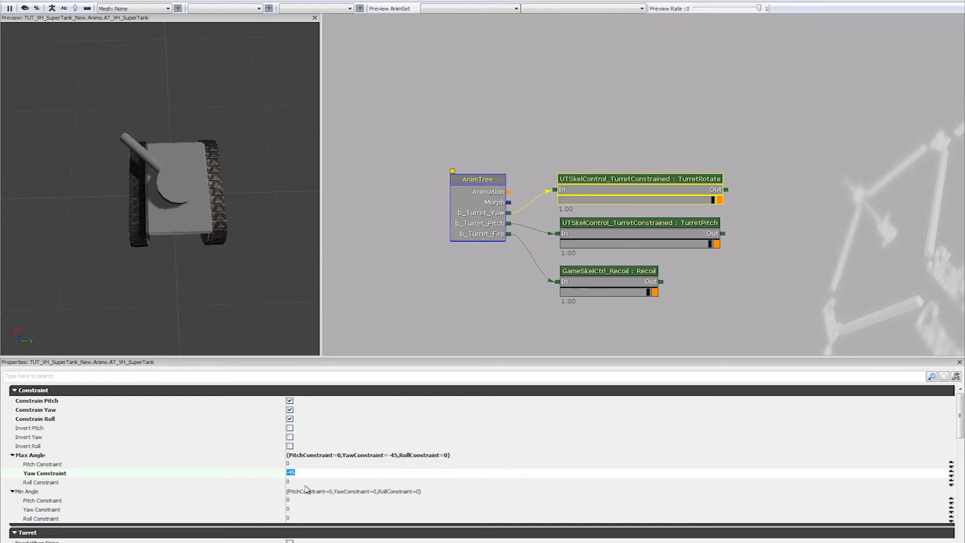
pyautogui.write('0')
pyautogui.click(295, 509)
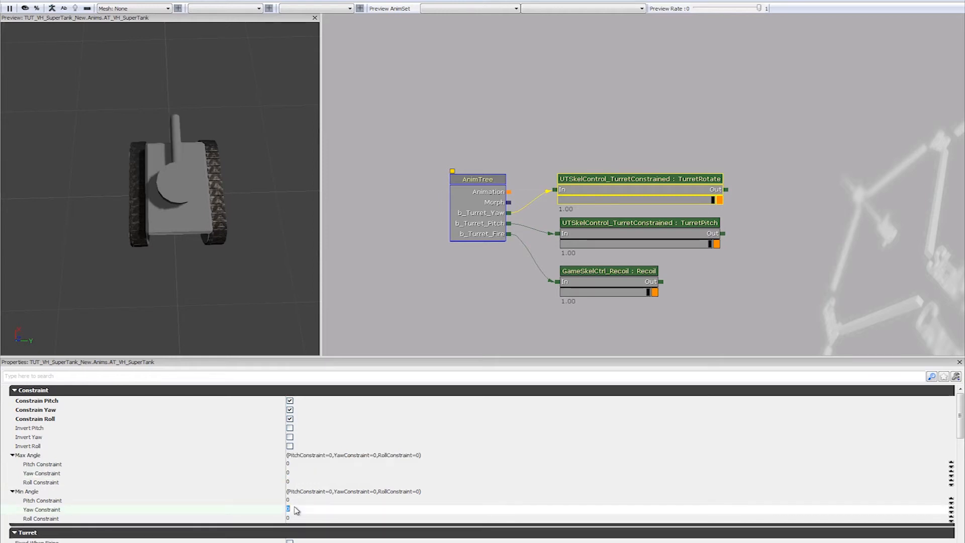
pyautogui.write('5')
pyautogui.press('Return')
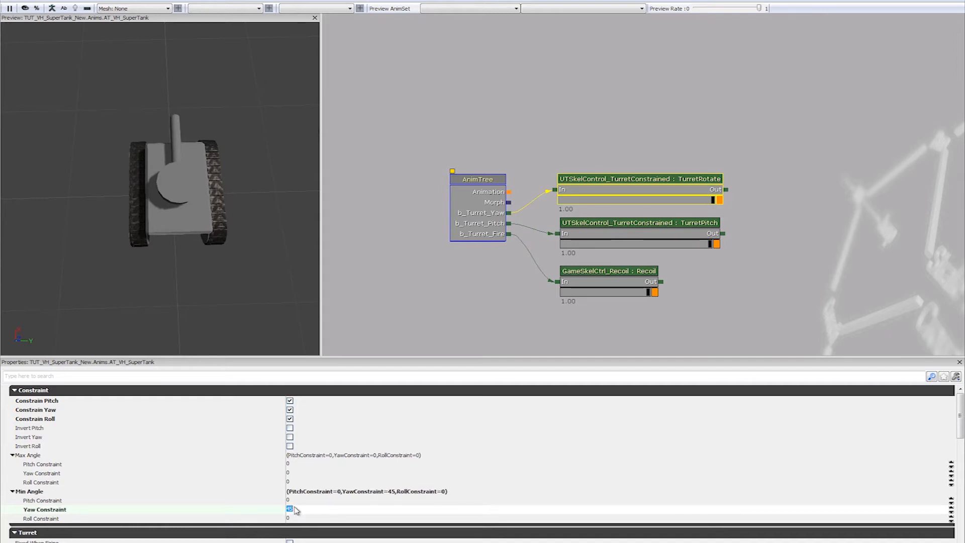
# - Limit the turret's yaw to a Min Angle of -45 and a Max Angle of 45, and check the tank preview
pyautogui.write('-45')
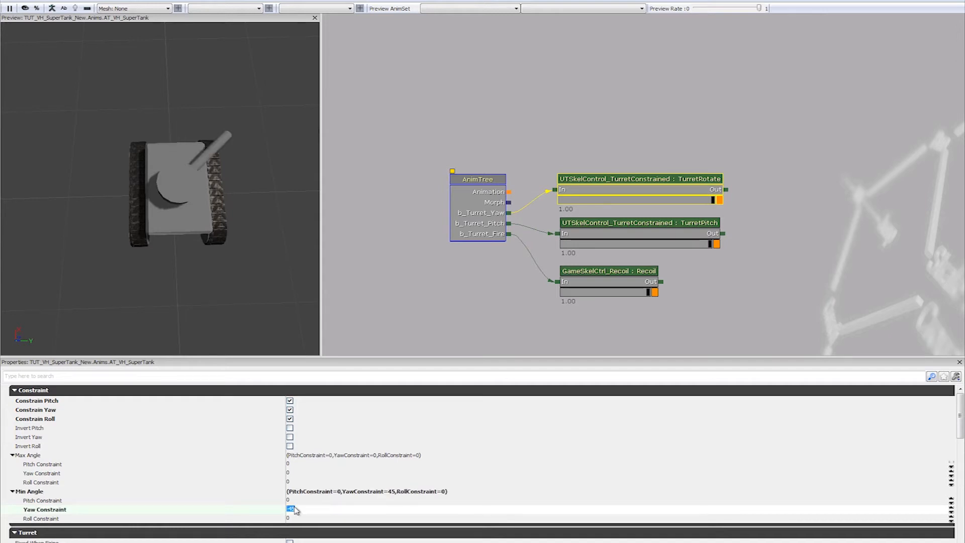
pyautogui.press('Return')
pyautogui.click(314, 474)
pyautogui.write('45')
pyautogui.press('Return')
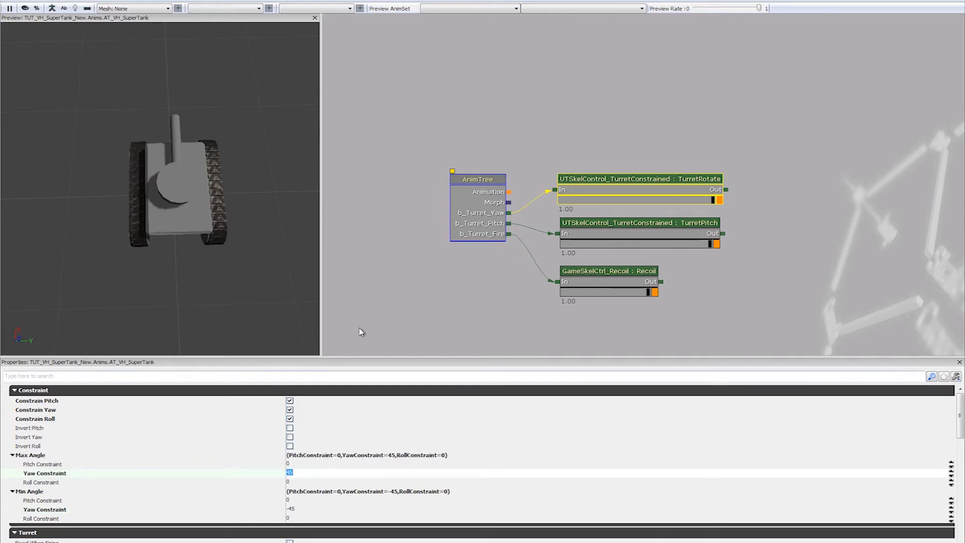
pyautogui.moveTo(235, 252); pyautogui.dragTo(231, 179)
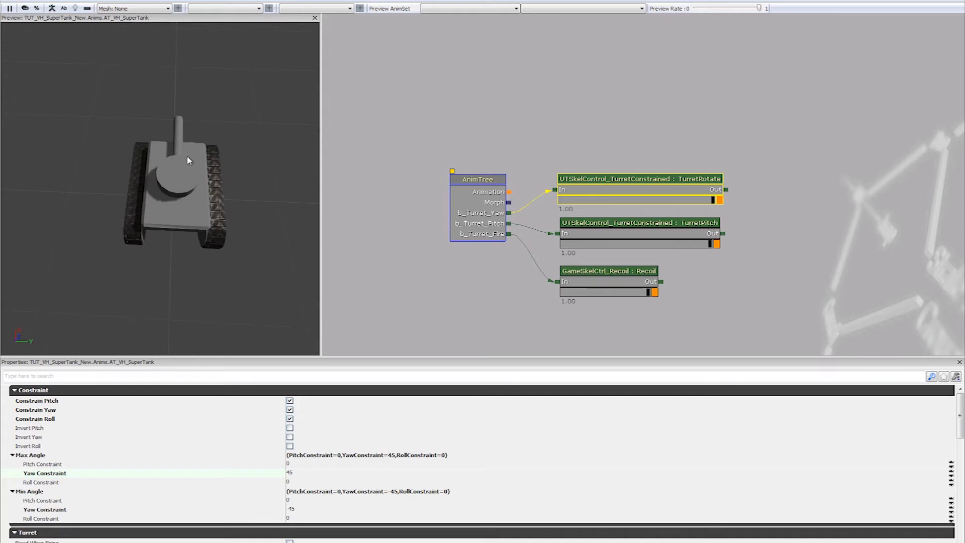
# - Test the TurretRotate control's Max Angle yaw constraint at -45 and at -55 in the tank preview
pyautogui.click(306, 509)
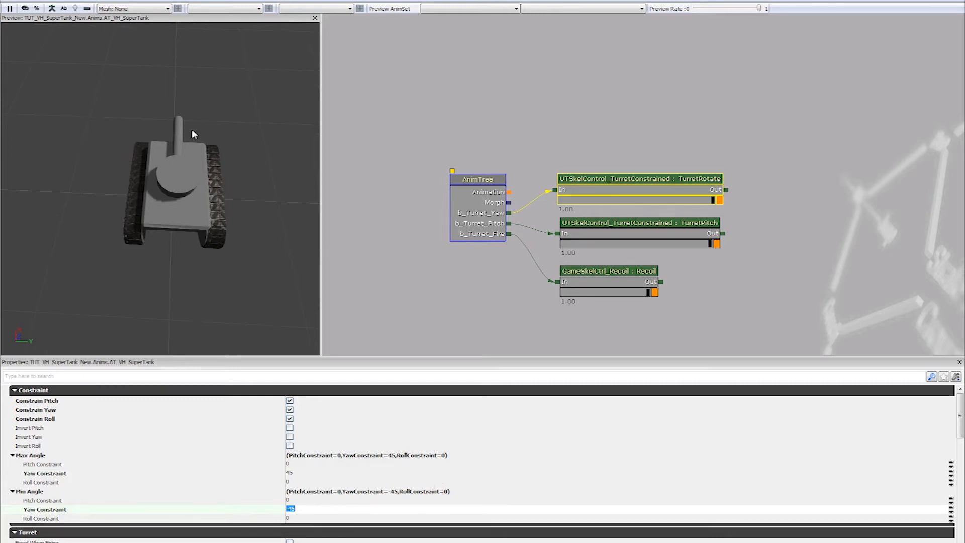
pyautogui.click(299, 473)
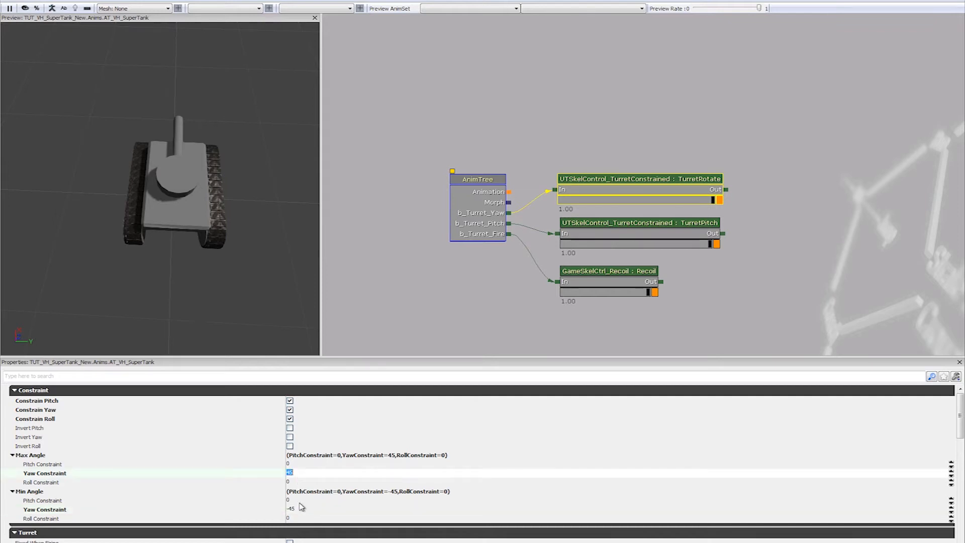
pyautogui.click(302, 509)
pyautogui.click(305, 474)
pyautogui.write('-45')
pyautogui.press('Return')
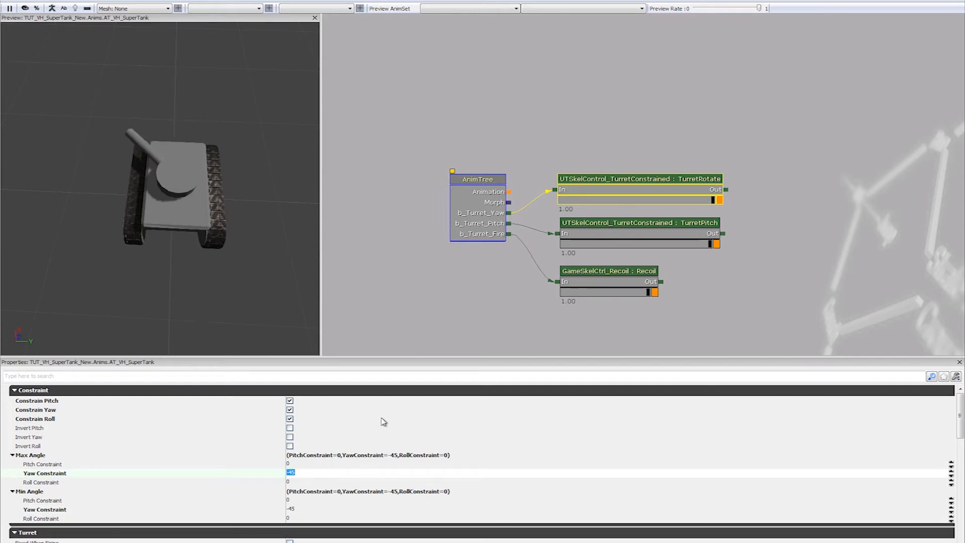
pyautogui.write('-55')
pyautogui.press('Return')
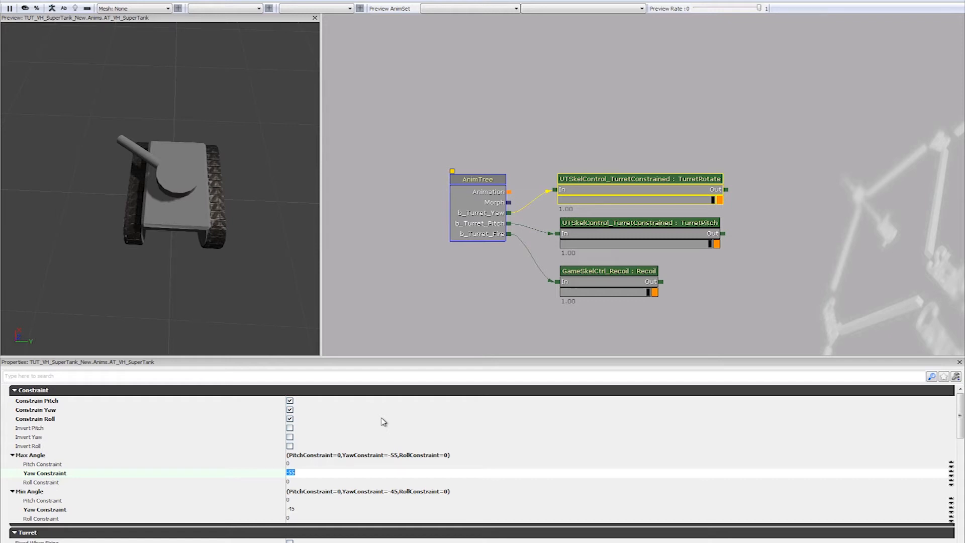
# - Widen the turret's yaw limits to a Min Angle of -55 and a Max Angle of 55
pyautogui.press('Tab')
pyautogui.press('Tab')
pyautogui.press('Tab')
pyautogui.press('Tab')
pyautogui.write('-')
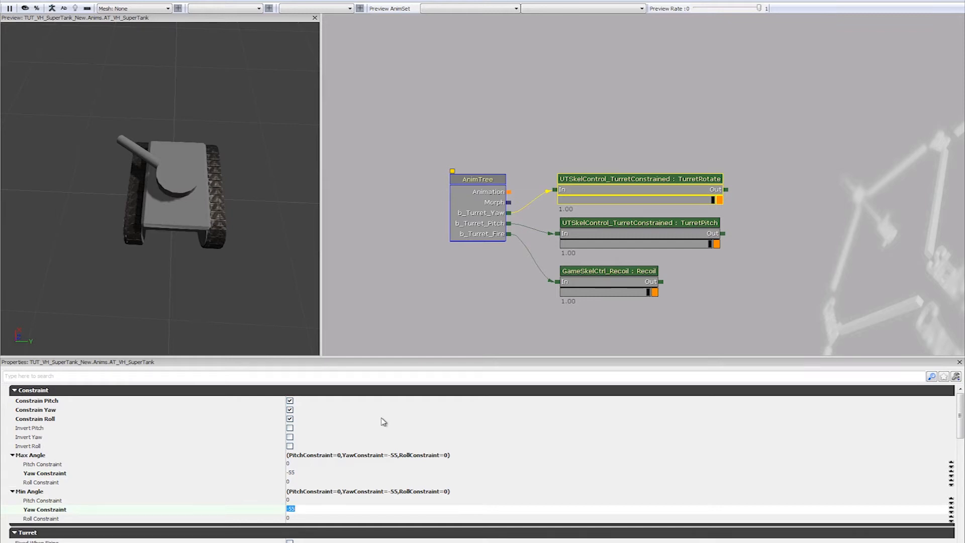
pyautogui.click(318, 474)
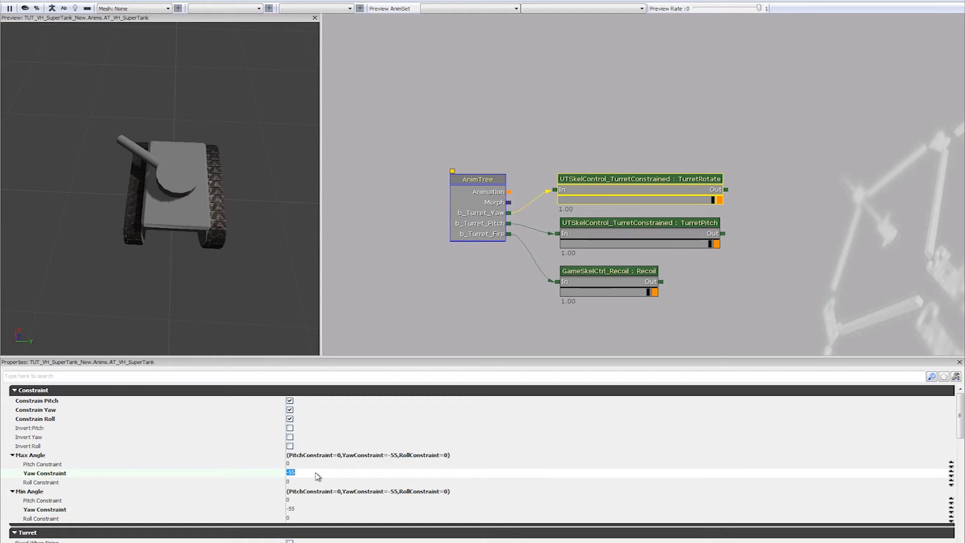
pyautogui.write('55')
pyautogui.press('Return')
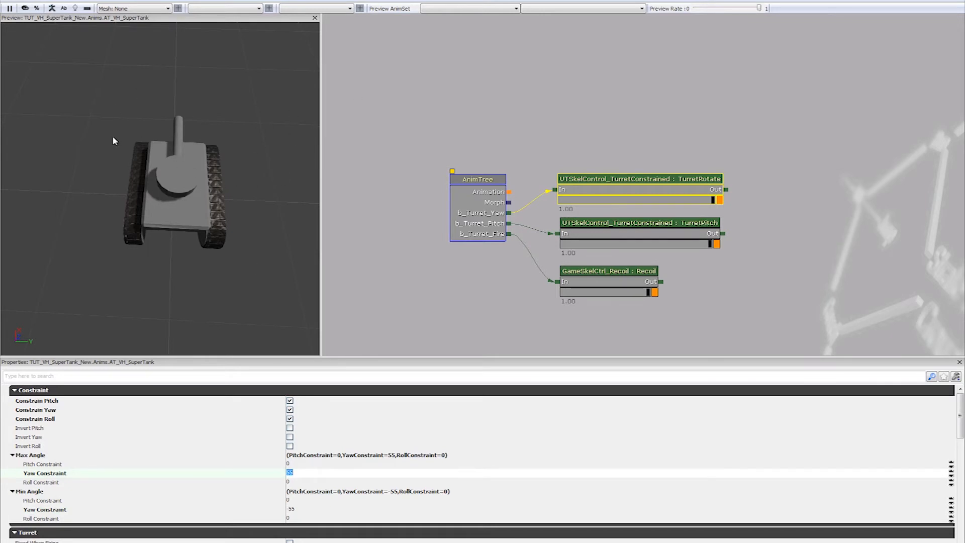
# - Select the TurretPitch control and examine its Max and Min Angle pitch constraints with the tank viewed from the side
pyautogui.click(697, 226)
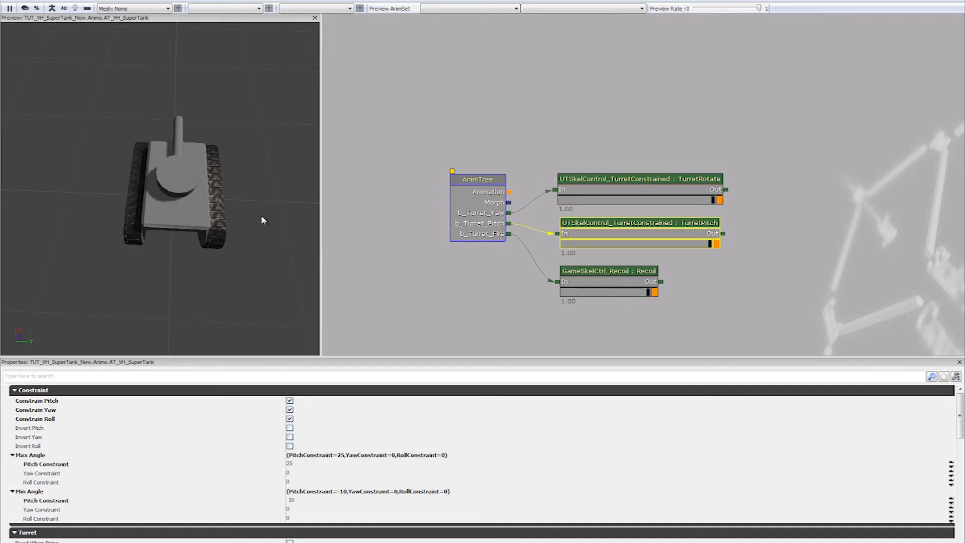
pyautogui.moveTo(222, 308); pyautogui.dragTo(251, 271)
pyautogui.click(310, 500)
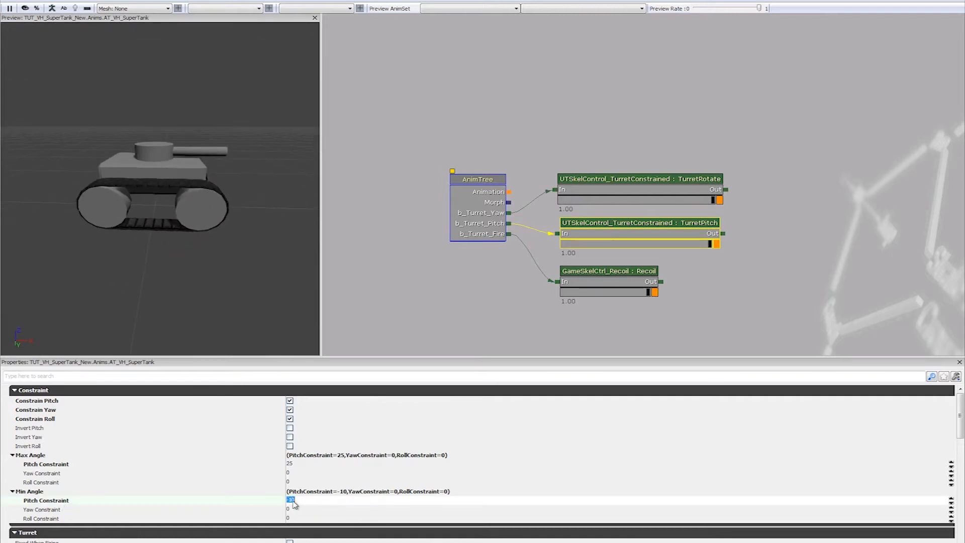
pyautogui.moveTo(253, 194); pyautogui.dragTo(254, 246)
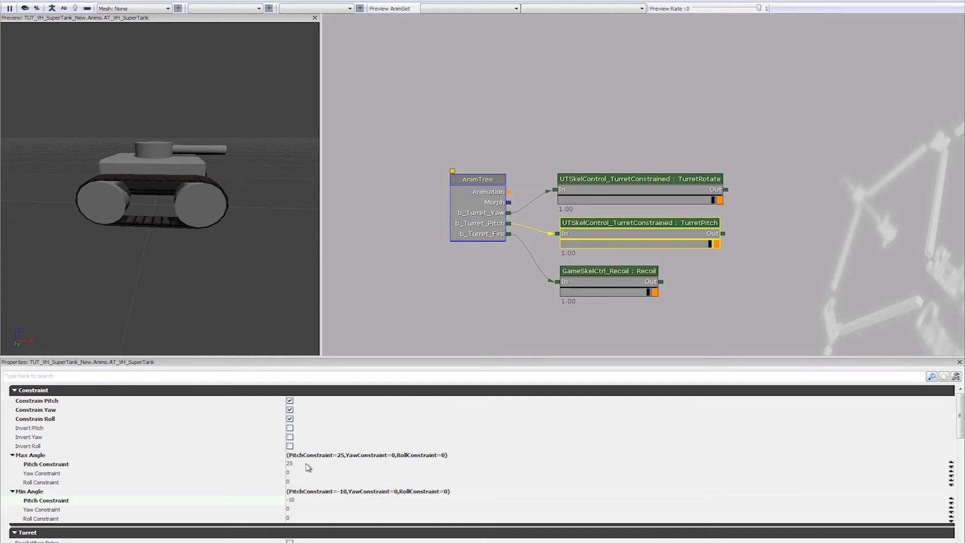
pyautogui.click(312, 501)
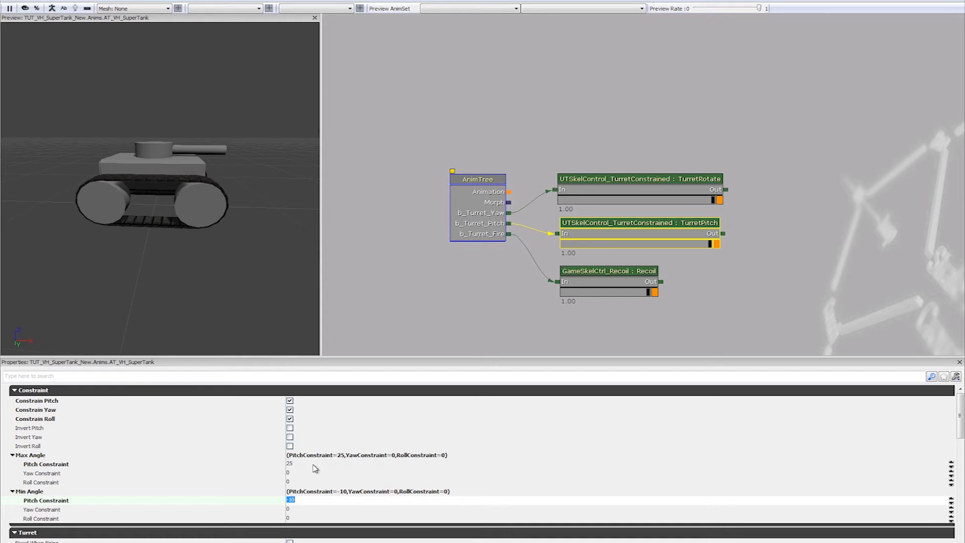
# - Test a maximum pitch constraint of -10 on the TurretPitch control and restore it to 25
pyautogui.click(315, 465)
pyautogui.write('-')
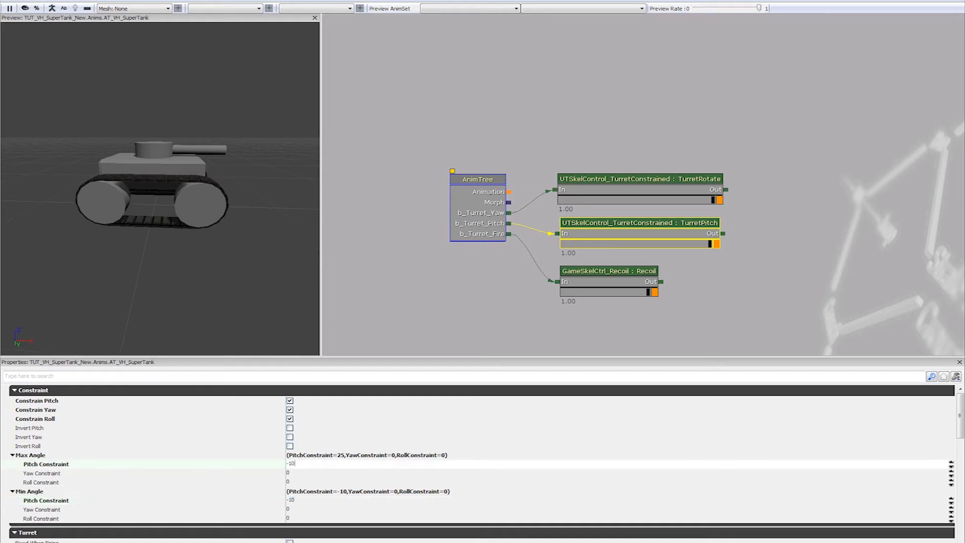
pyautogui.write('10')
pyautogui.press('Return')
pyautogui.write('25')
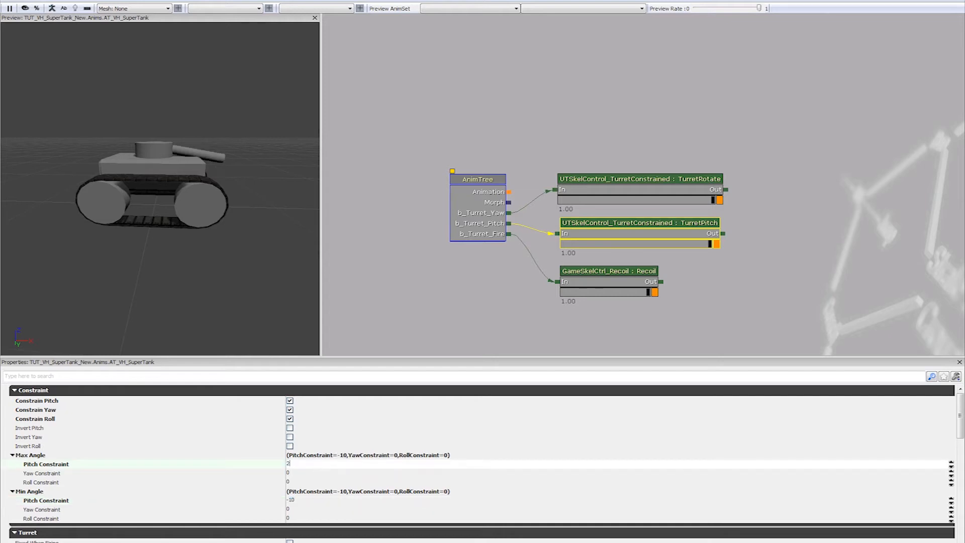
pyautogui.press('Return')
# - Test minimum pitch constraints of 25 and 45 on the TurretPitch control and restore the minimum to -10
pyautogui.press('Tab')
pyautogui.press('Tab')
pyautogui.press('Tab')
pyautogui.press('Tab')
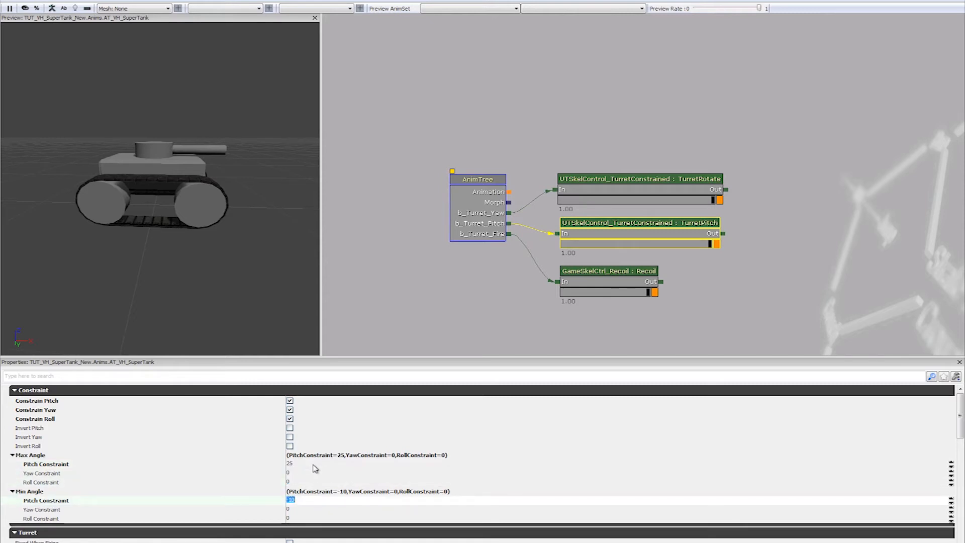
pyautogui.write('25')
pyautogui.press('Return')
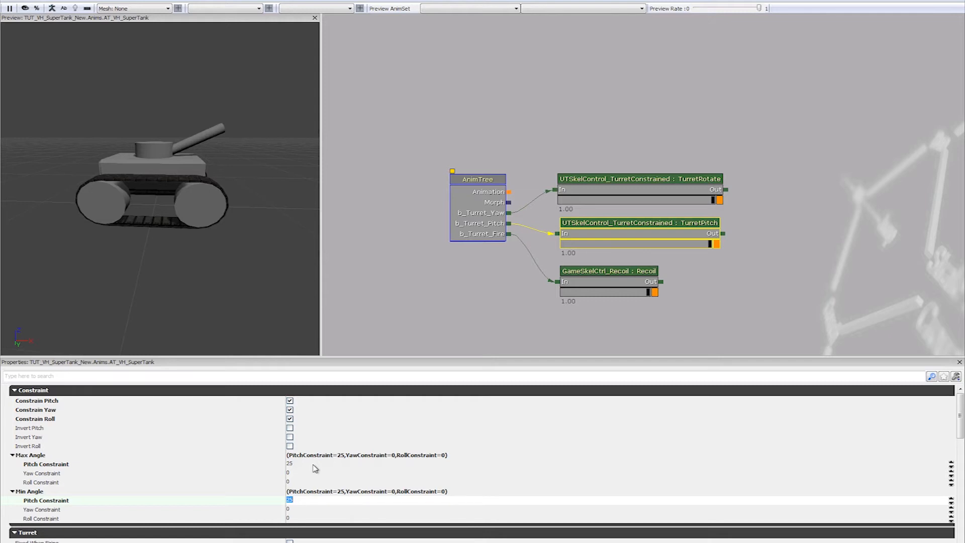
pyautogui.write('45')
pyautogui.press('Return')
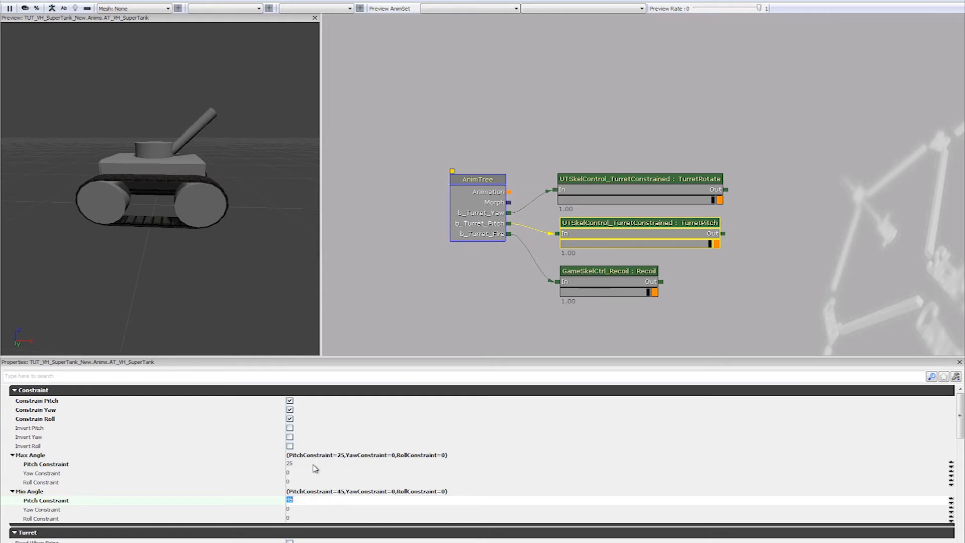
pyautogui.write('-10')
pyautogui.press('Return')
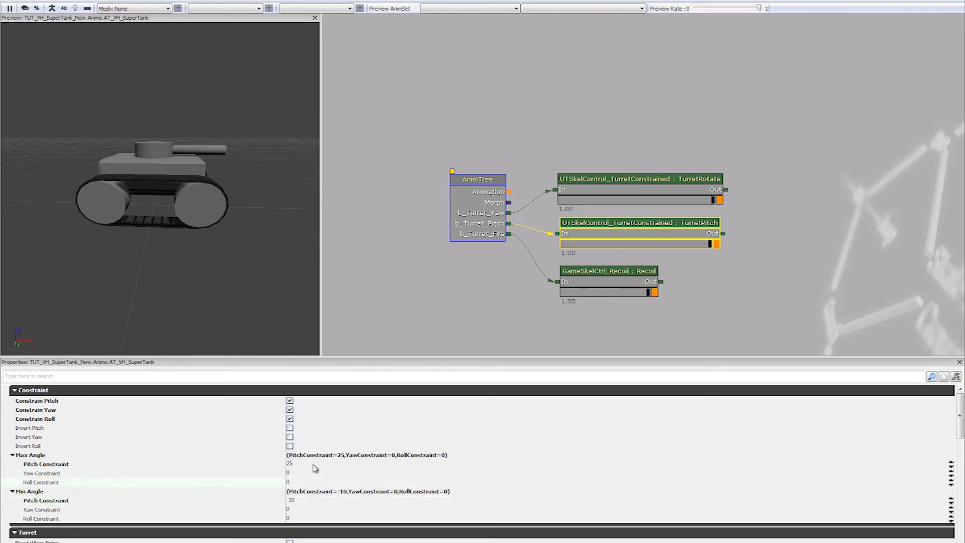
# - Set the TurretPitch control's maximum pitch constraint to 45
pyautogui.hotkey('shift', 'Tab')
pyautogui.hotkey('shift', 'Tab')
pyautogui.hotkey('shift', 'Tab')
pyautogui.write('45')
pyautogui.press('Return')
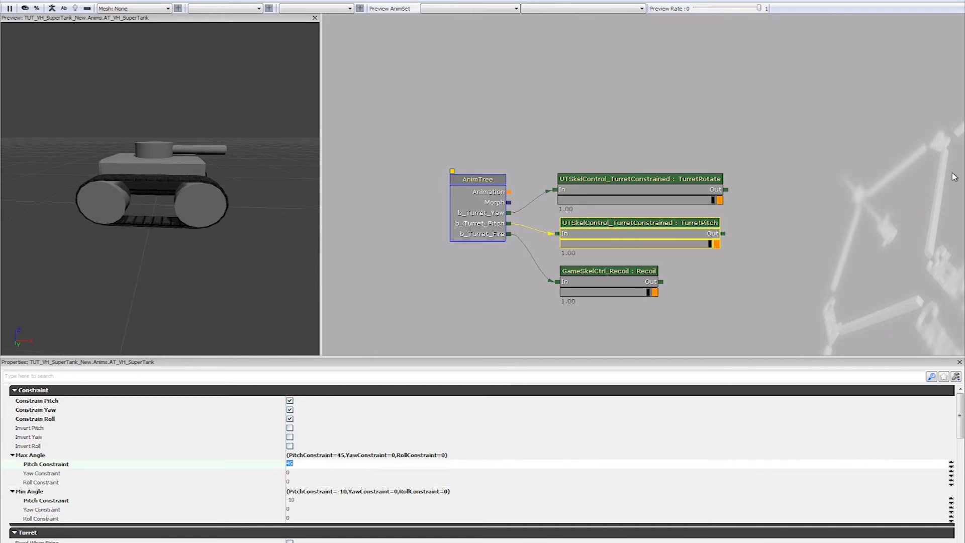
# - Set the TurretRotate control's maximum and minimum yaw constraints to 0 and disable Constrain Yaw
pyautogui.click(705, 184)
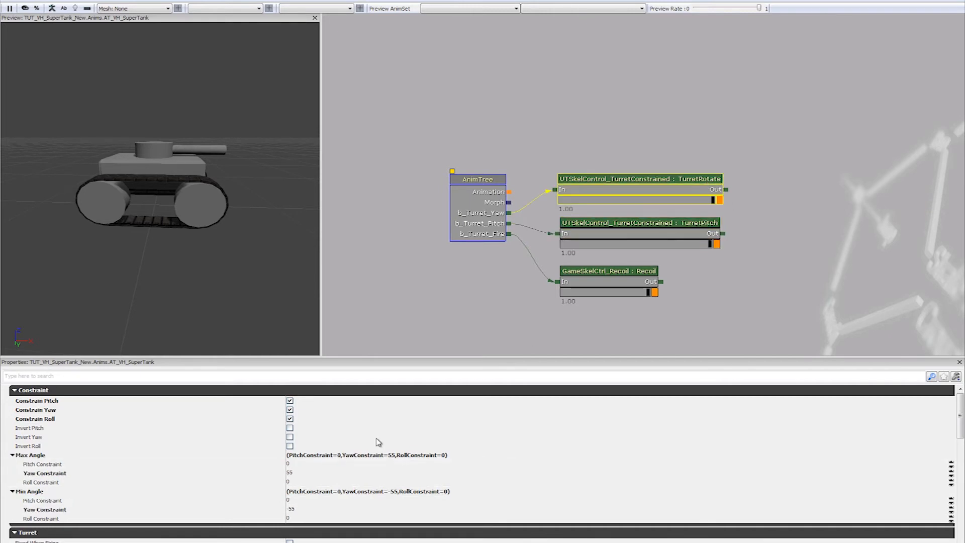
pyautogui.click(316, 473)
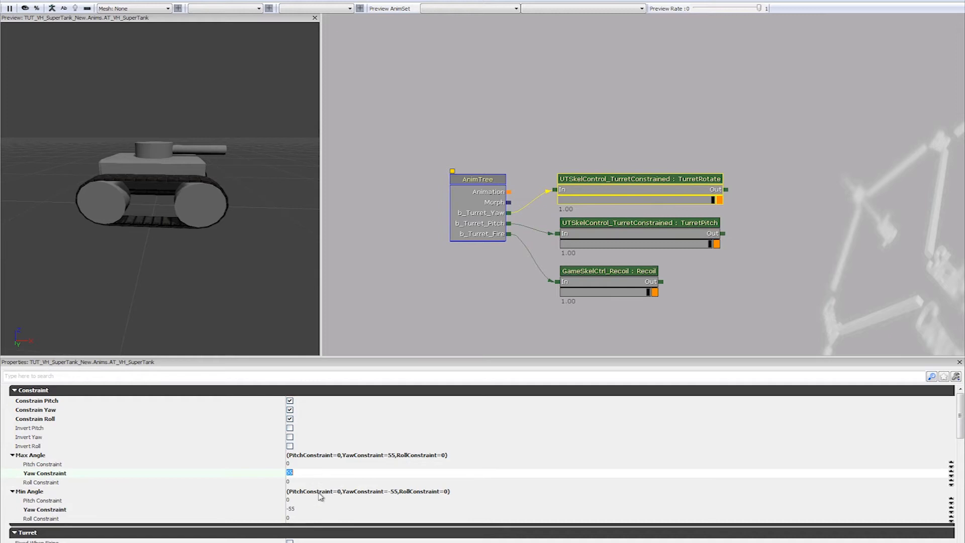
pyautogui.write('0')
pyautogui.press('Return')
pyautogui.click(296, 509)
pyautogui.write('0')
pyautogui.press('Return')
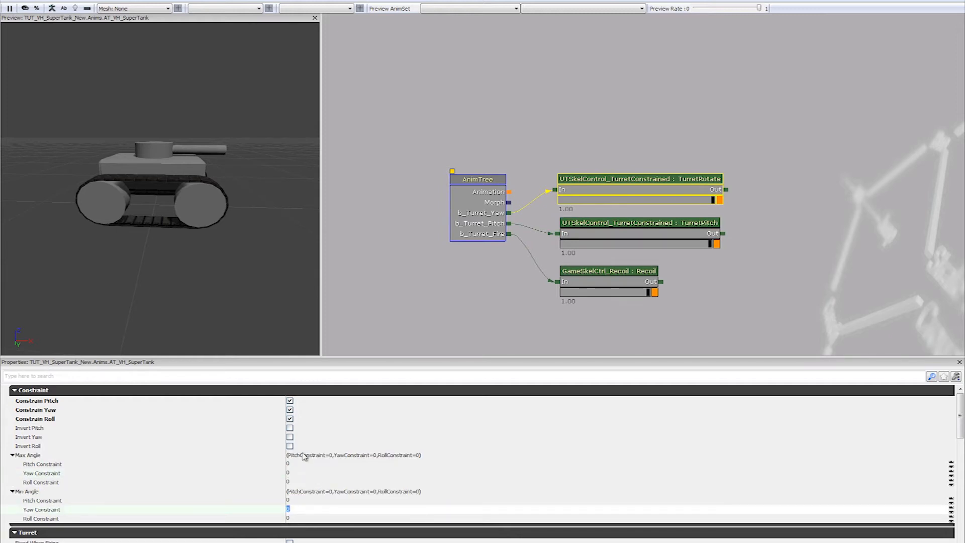
pyautogui.click(290, 410)
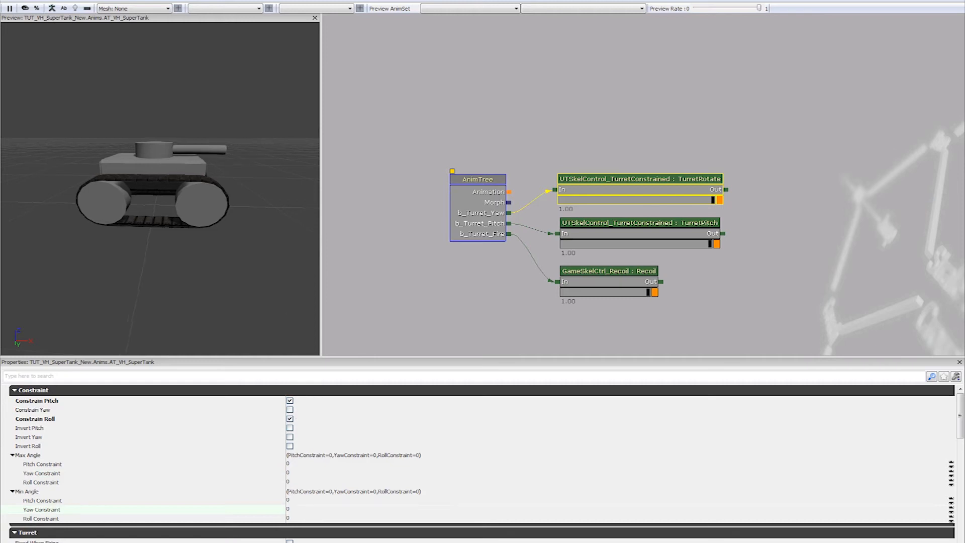
pyautogui.moveTo(178, 168); pyautogui.dragTo(150, 169)
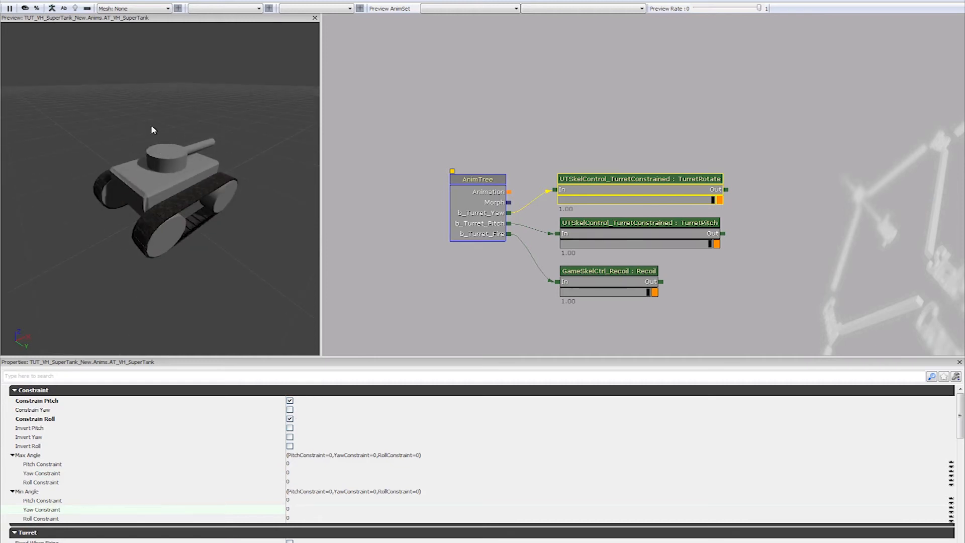
pyautogui.moveTo(146, 147); pyautogui.dragTo(161, 144)
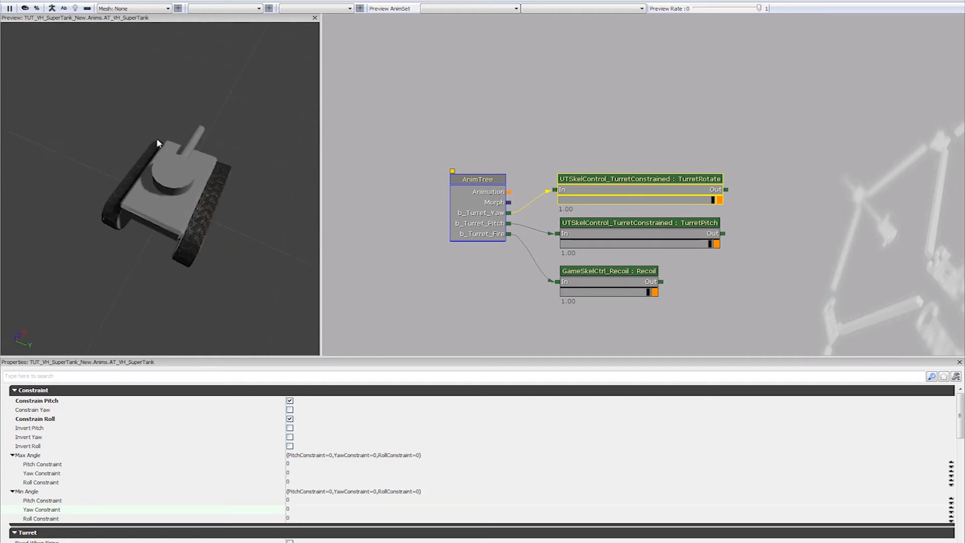
pyautogui.moveTo(225, 158); pyautogui.dragTo(305, 153)
pyautogui.moveTo(351, 160); pyautogui.dragTo(414, 141)
pyautogui.moveTo(297, 186); pyautogui.dragTo(296, 169)
pyautogui.moveTo(556, 275); pyautogui.dragTo(501, 264)
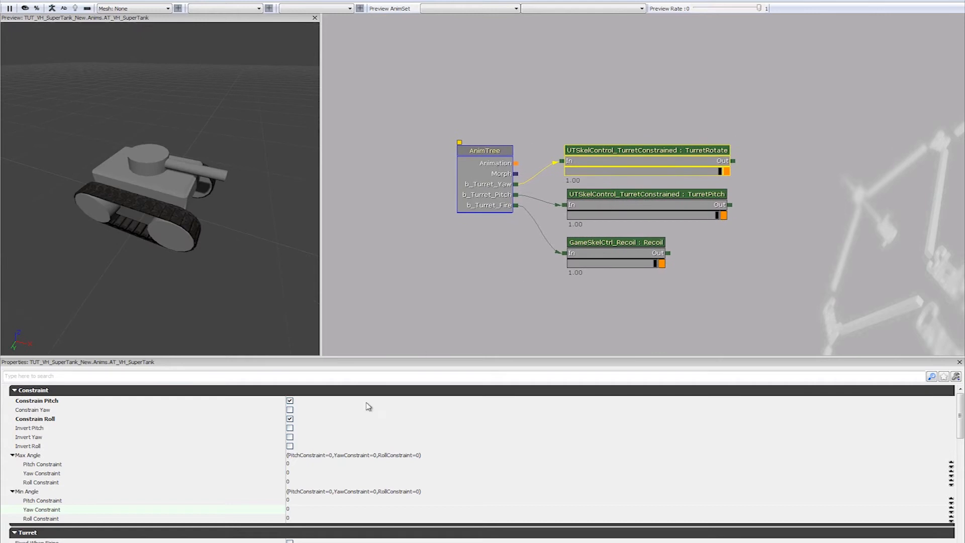
pyautogui.click(350, 475)
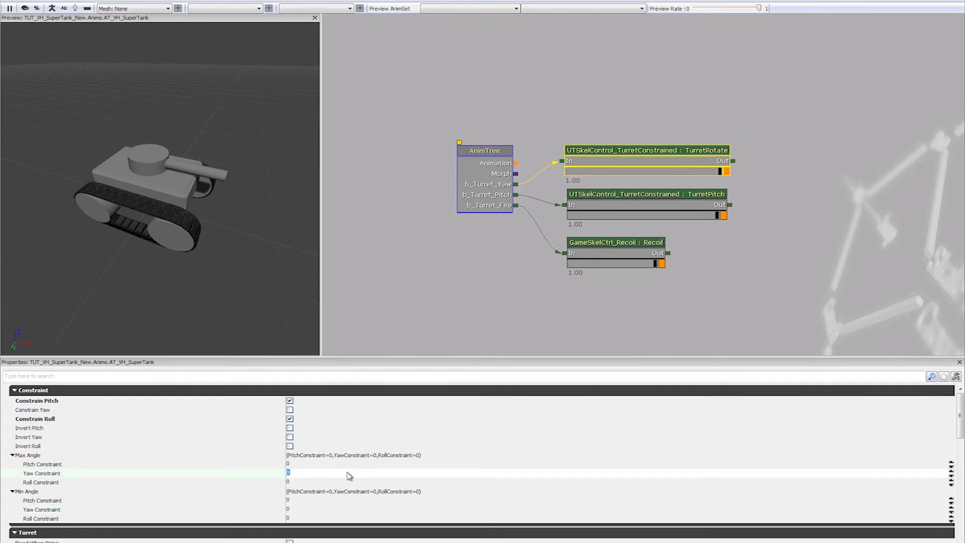
# - Examine the Lag Degrees Per Second and Pitch Speed Scale settings of the TurretRotate control
pyautogui.scroll(-4, 350, 475)
pyautogui.click(336, 467)
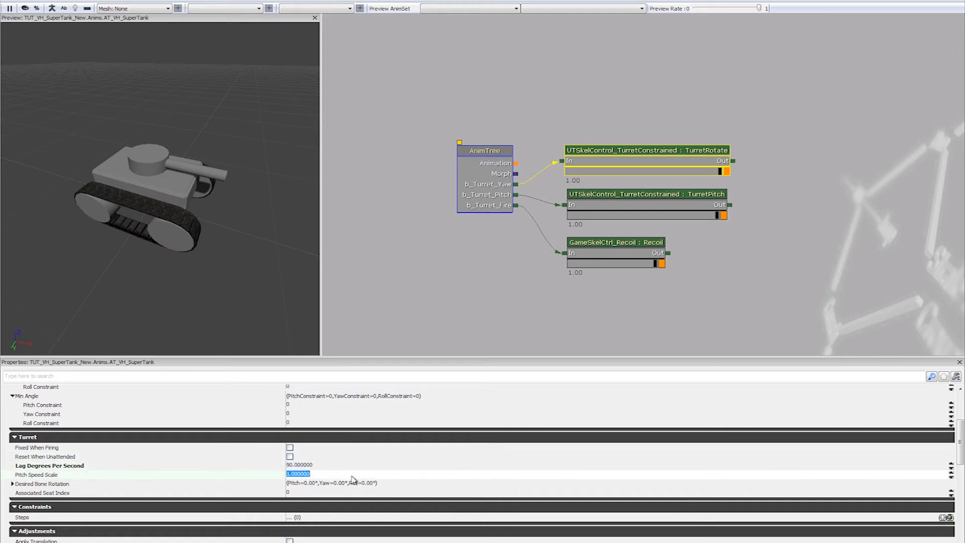
pyautogui.click(322, 474)
pyautogui.click(322, 469)
pyautogui.click(315, 473)
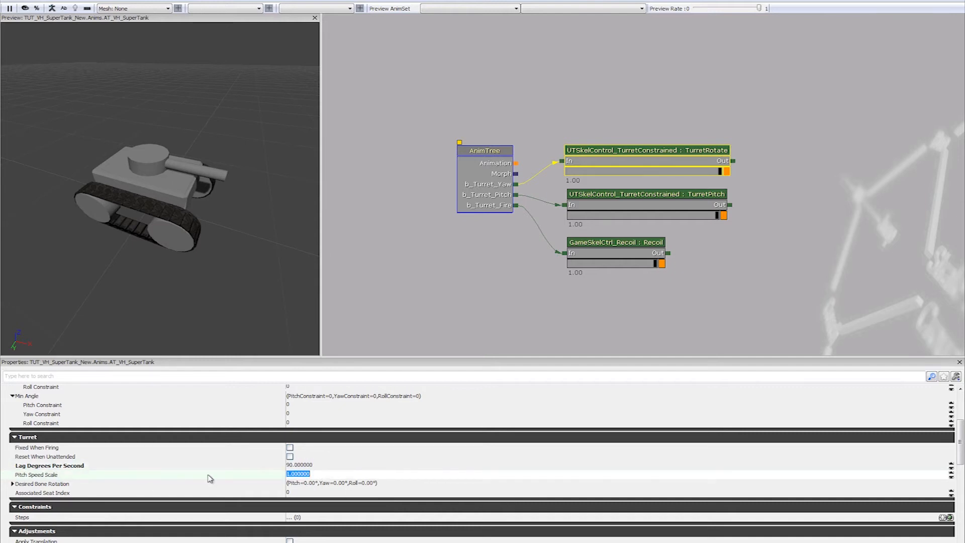
pyautogui.click(335, 467)
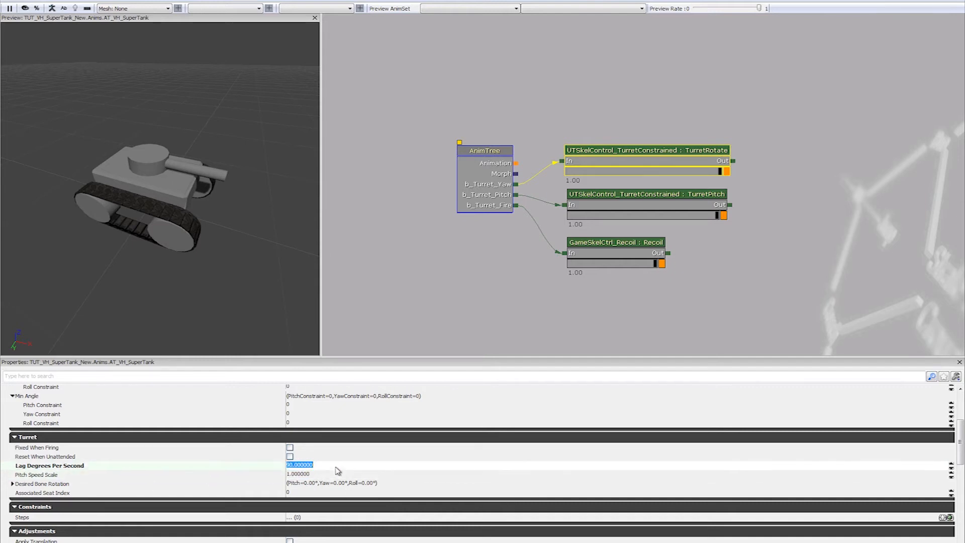
# - Try a different Pitch Speed Scale on the TurretRotate control and restore it to 1
pyautogui.click(301, 476)
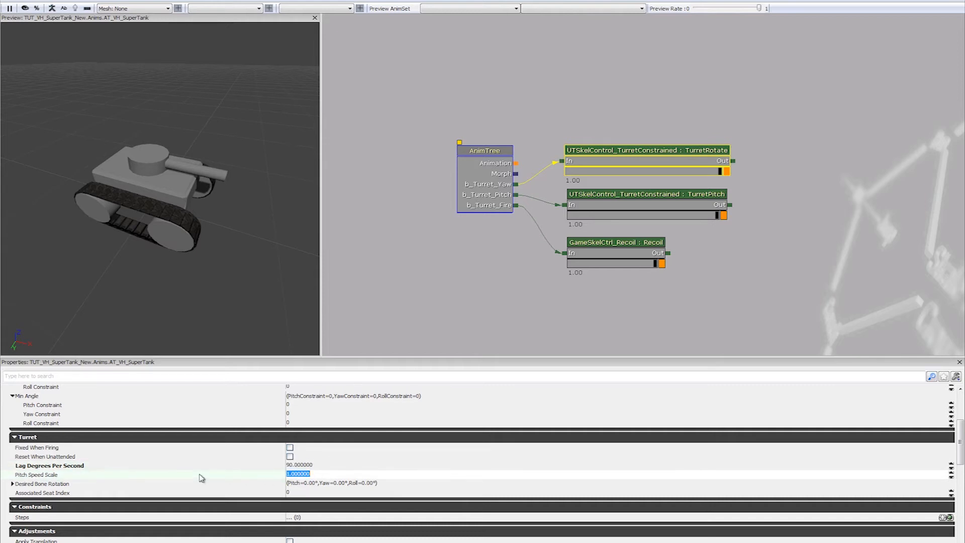
pyautogui.write('.')
pyautogui.press('Return')
pyautogui.write('1')
pyautogui.press('Return')
pyautogui.press('Up')
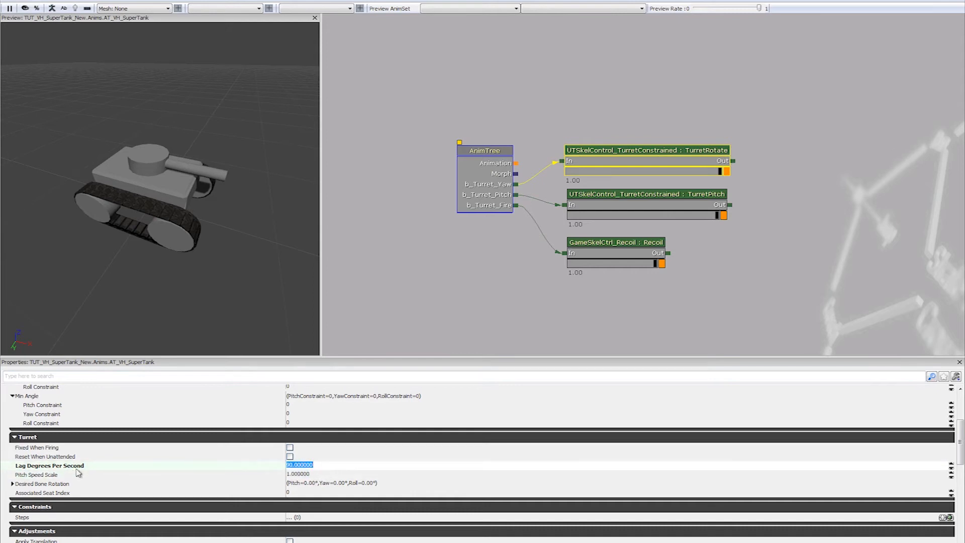
pyautogui.click(339, 473)
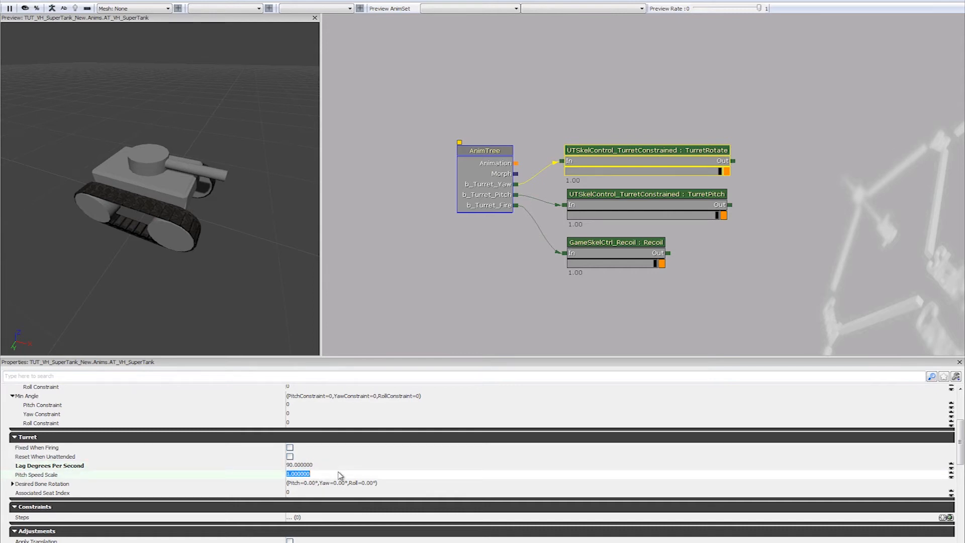
# - Review TurretRotate's adjustment, translation and rotation settings, including the Bone Rotation Space options, and view the tank from different angles
pyautogui.scroll(-1, 340, 475)
pyautogui.scroll(-3, 339, 475)
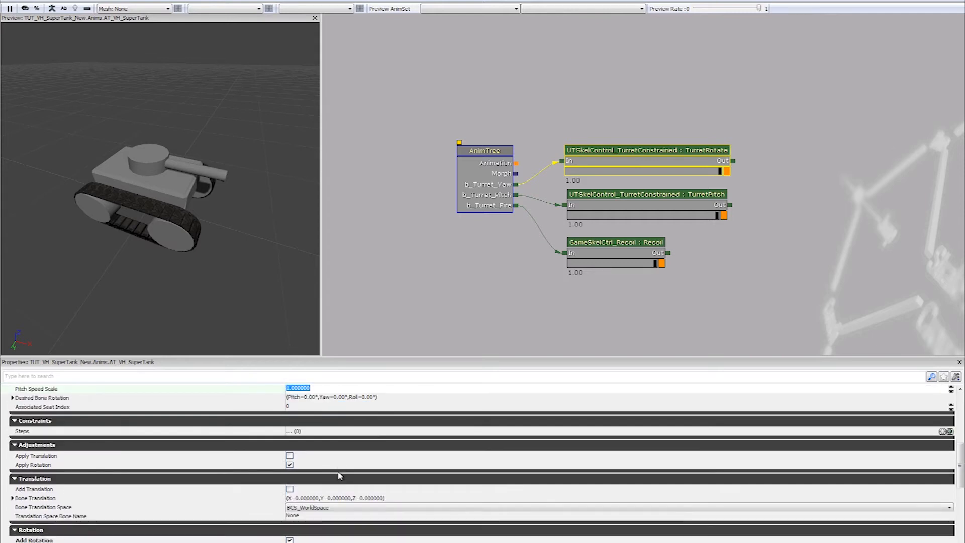
pyautogui.scroll(-3, 339, 475)
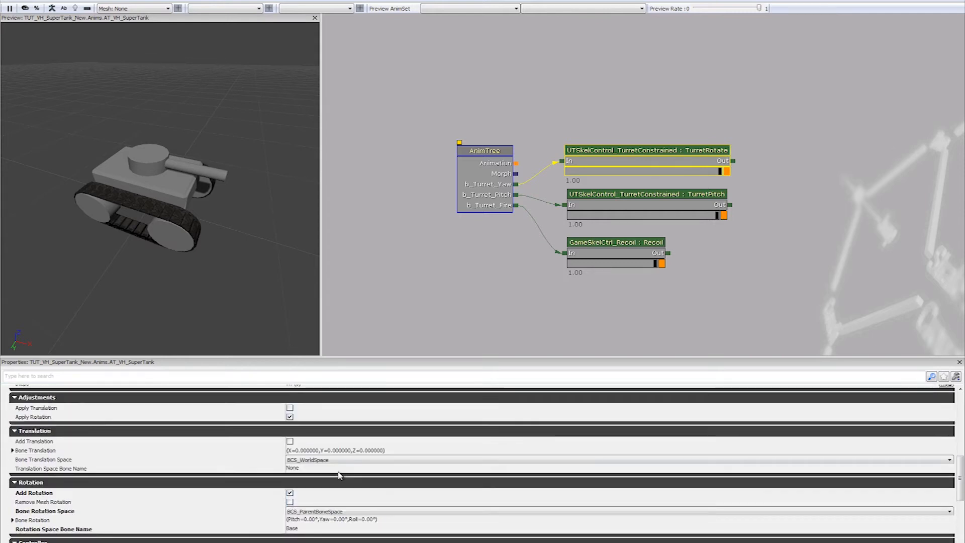
pyautogui.scroll(-2, 340, 474)
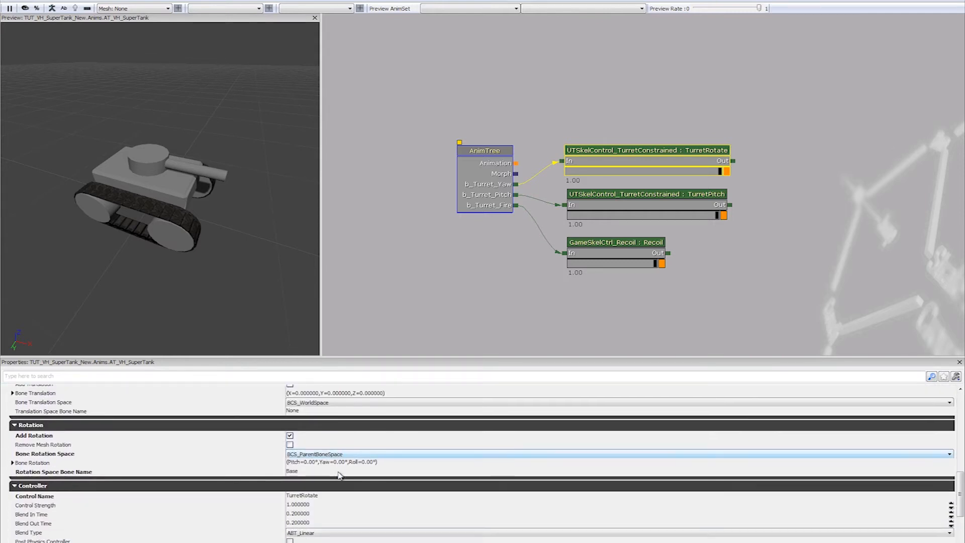
pyautogui.scroll(-1, 205, 473)
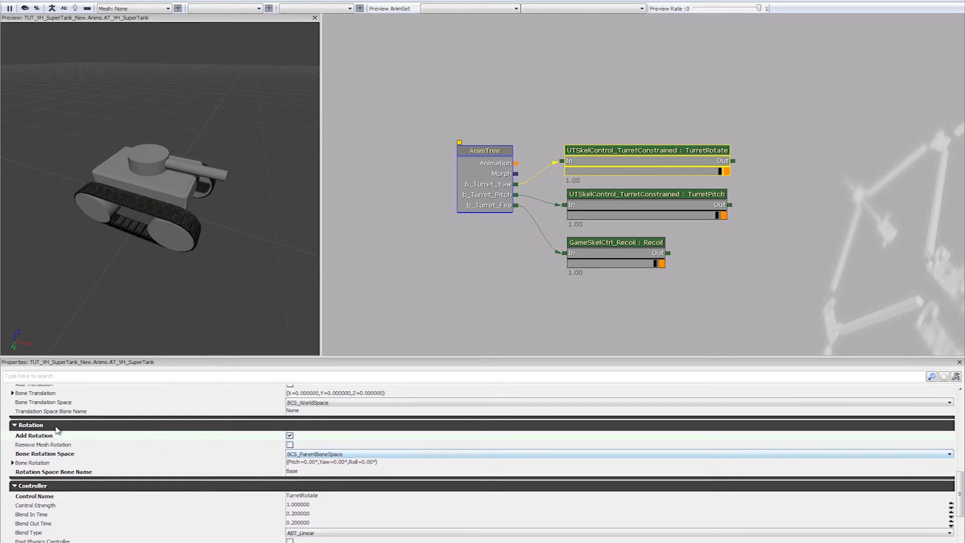
pyautogui.click(346, 455)
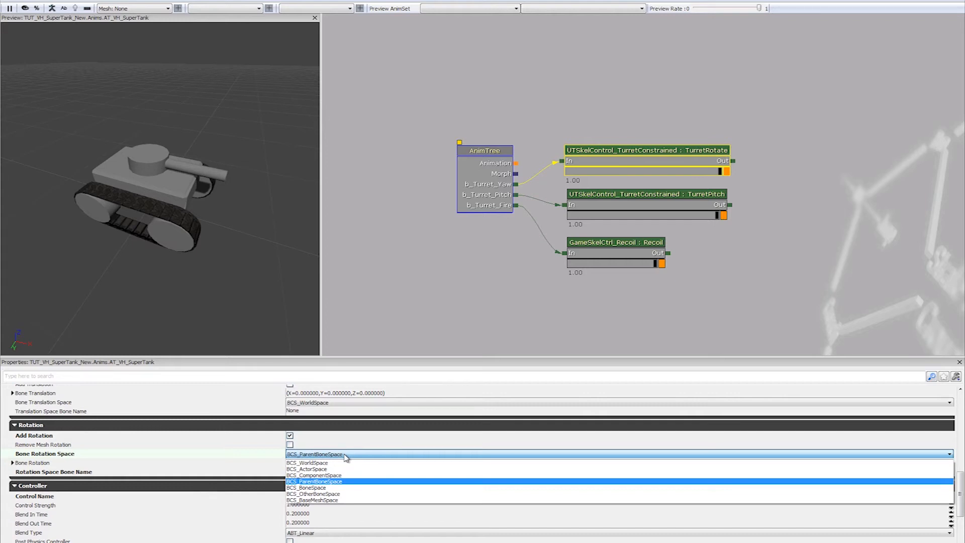
pyautogui.click(344, 454)
pyautogui.moveTo(164, 282); pyautogui.dragTo(184, 298)
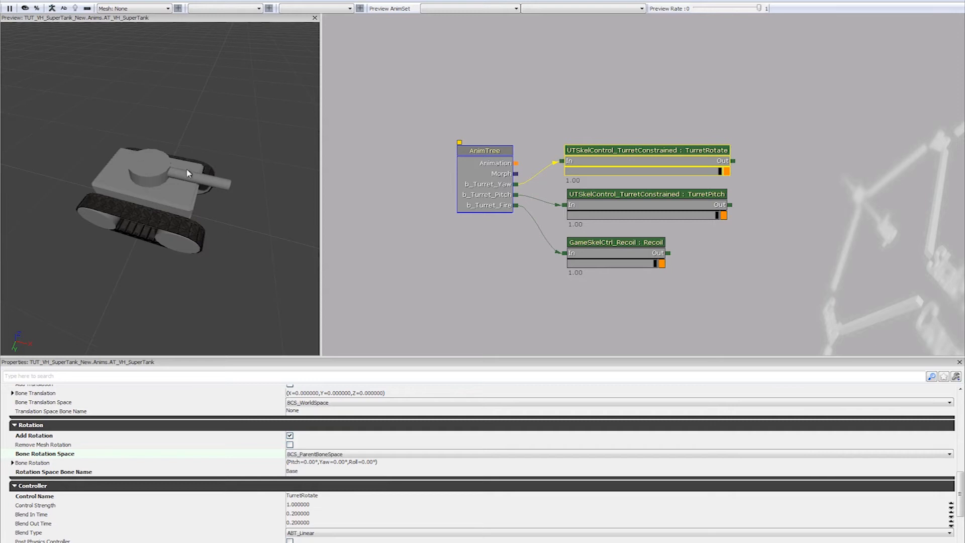
pyautogui.moveTo(199, 248); pyautogui.dragTo(143, 165)
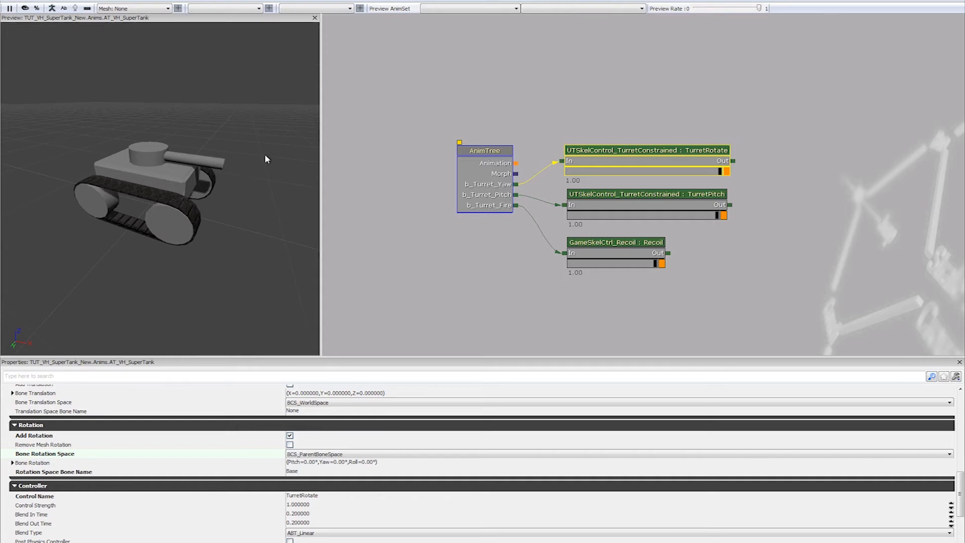
pyautogui.moveTo(266, 171); pyautogui.dragTo(282, 295)
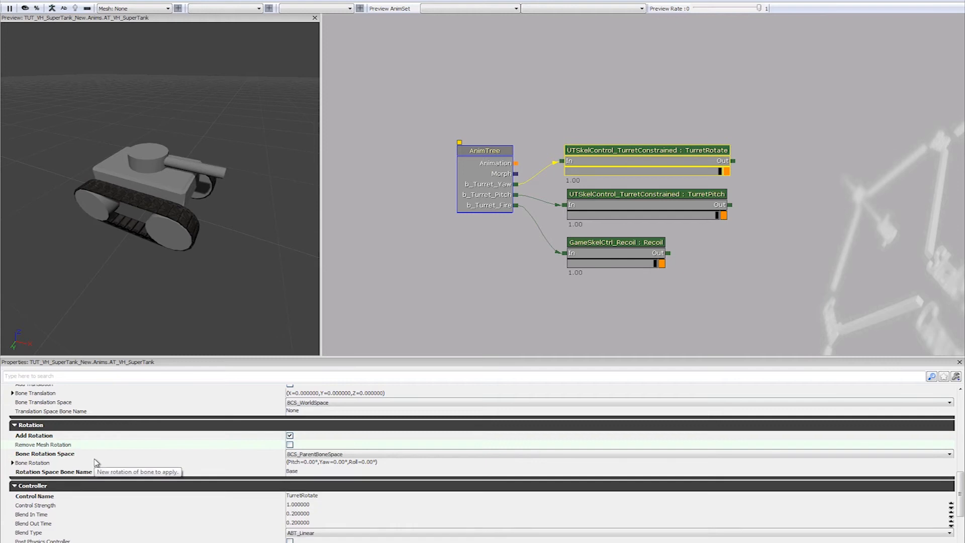
# - Examine the TurretRotate controller settings, focusing on its Control Name
pyautogui.click(309, 474)
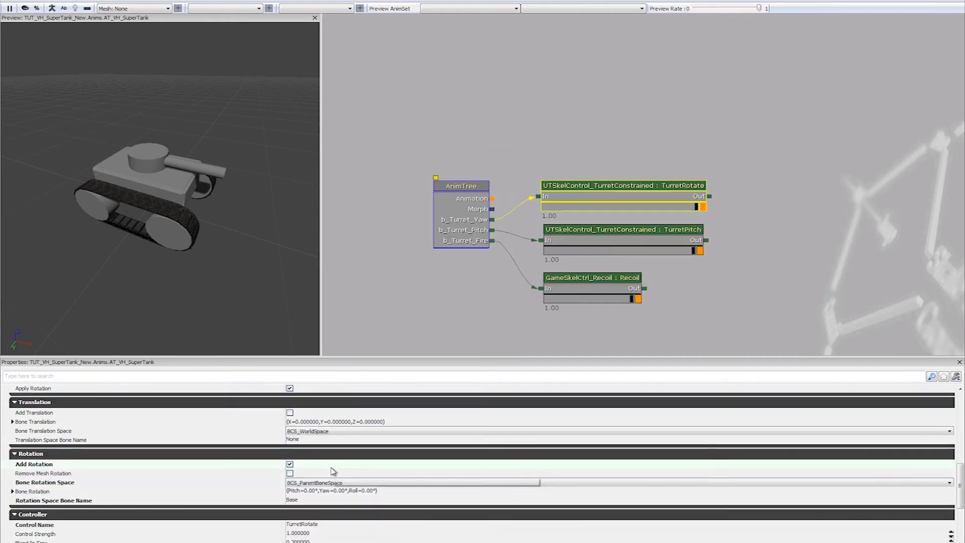
pyautogui.scroll(-3, 302, 470)
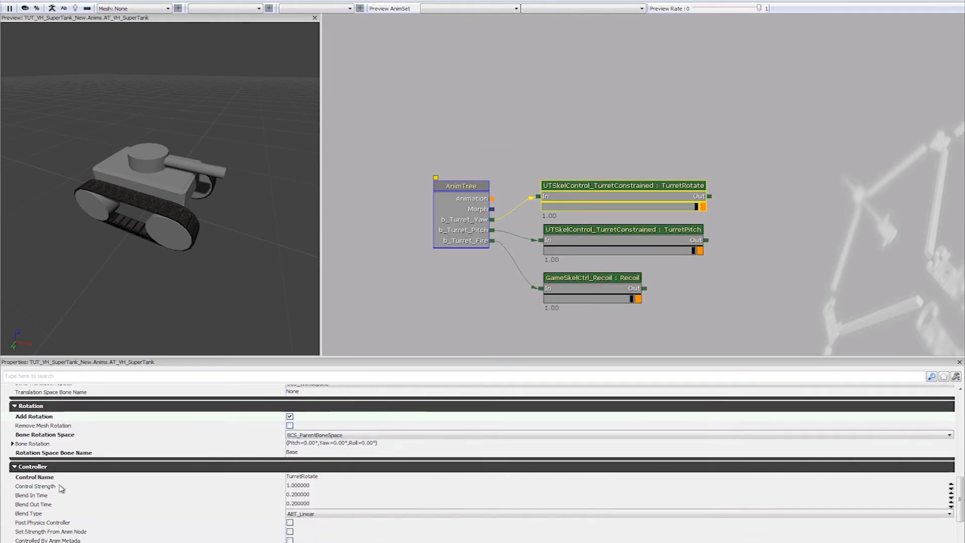
pyautogui.scroll(-5, 60, 487)
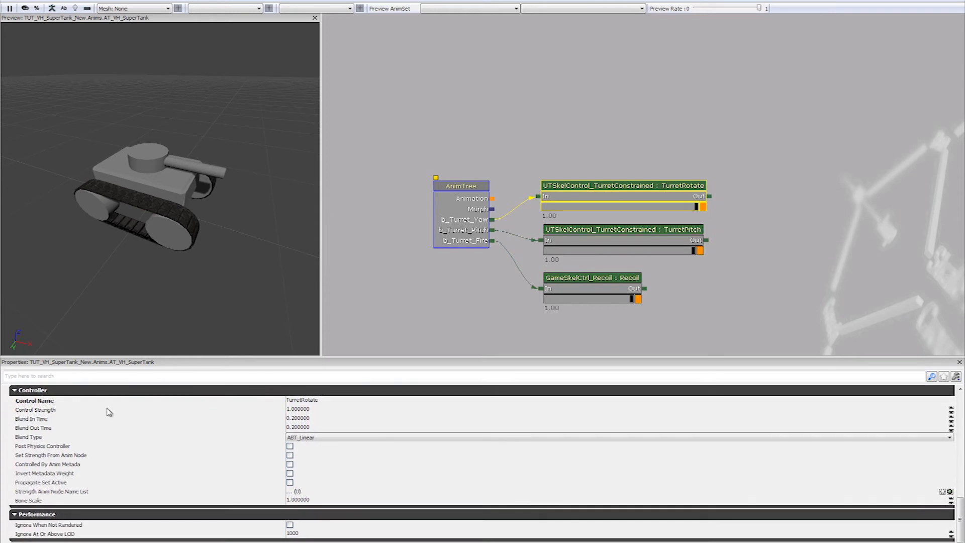
pyautogui.scroll(1, 42, 409)
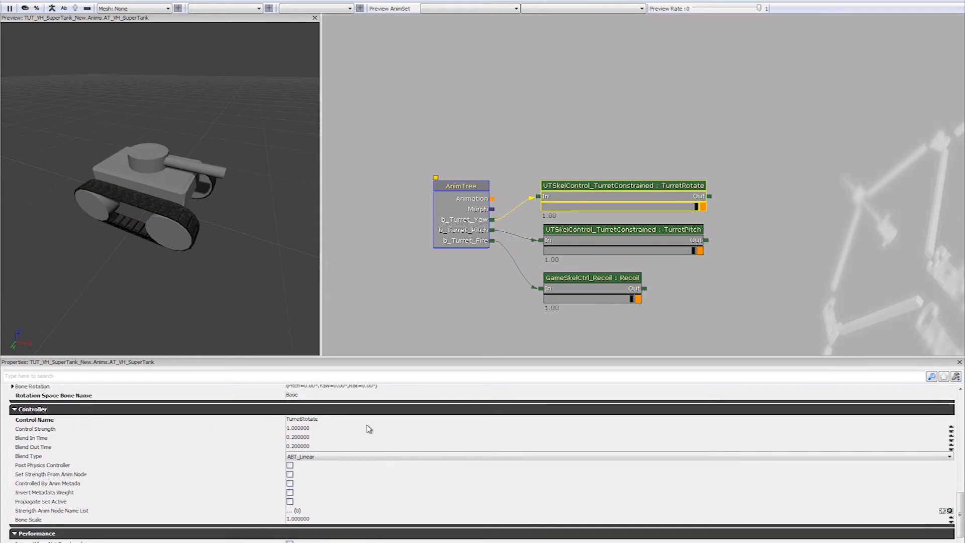
pyautogui.click(357, 422)
pyautogui.click(600, 187)
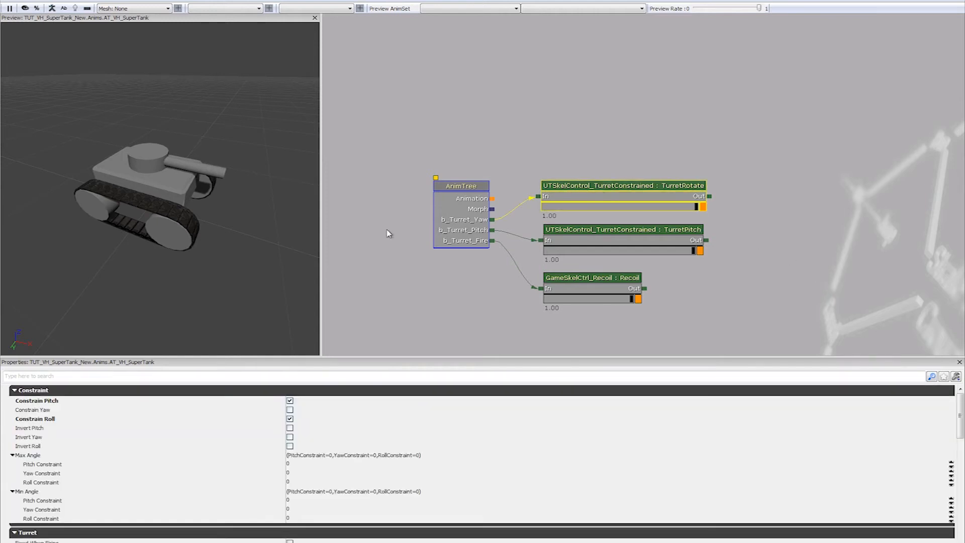
pyautogui.scroll(-5, 351, 465)
pyautogui.scroll(-4, 351, 468)
pyautogui.click(314, 485)
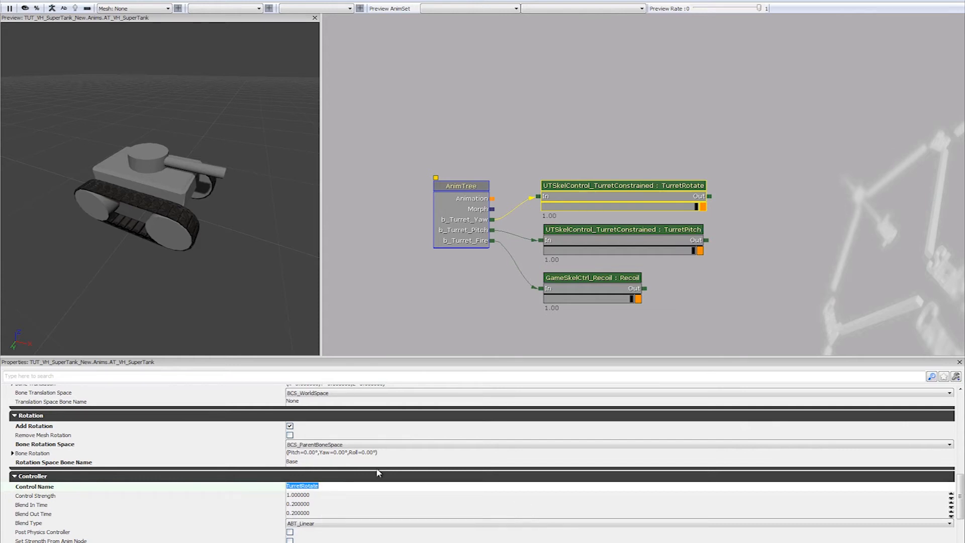
# - Examine the TurretRotate controller's Control Name and Control Strength, looking at the tank from another angle
pyautogui.moveTo(171, 209); pyautogui.dragTo(141, 196)
pyautogui.moveTo(213, 291); pyautogui.dragTo(185, 226)
pyautogui.click(345, 489)
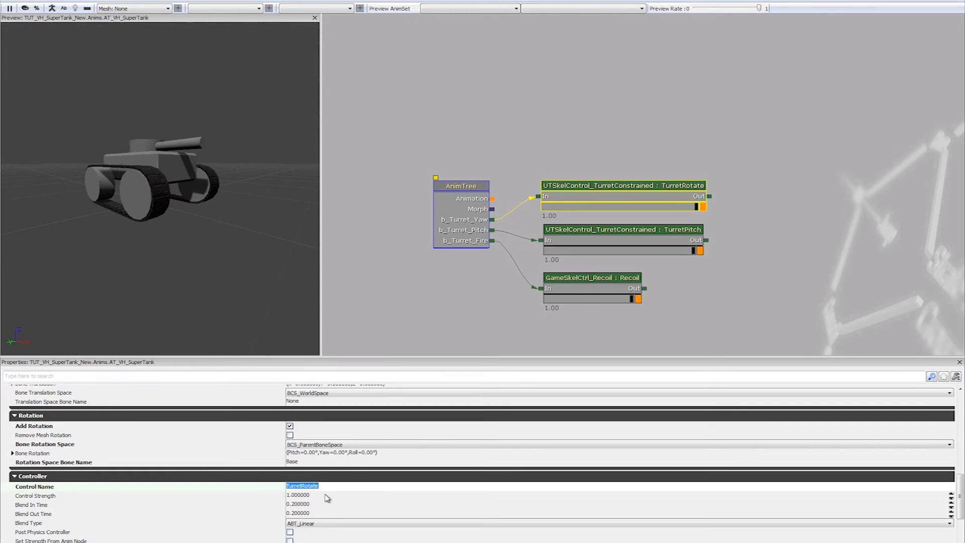
pyautogui.click(327, 496)
pyautogui.scroll(-3, 328, 495)
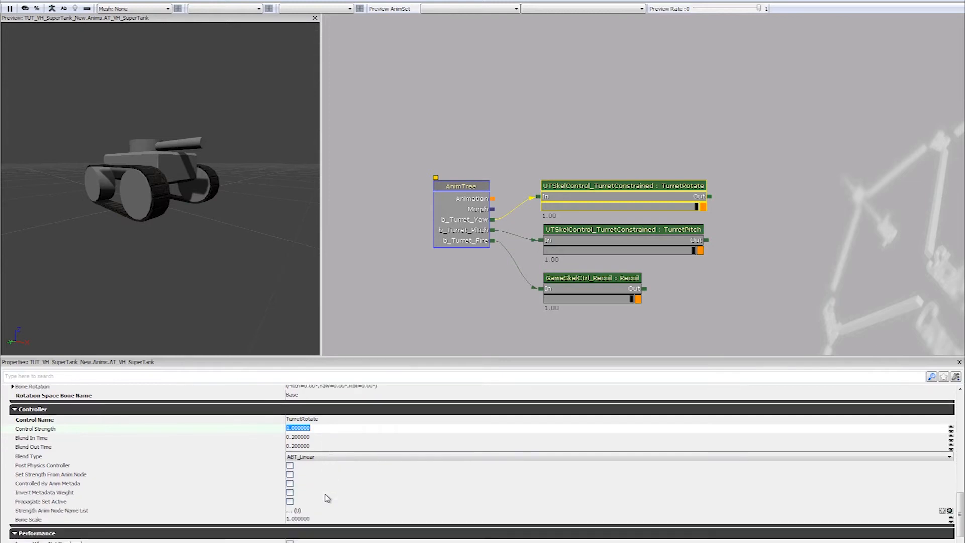
pyautogui.scroll(6, 327, 494)
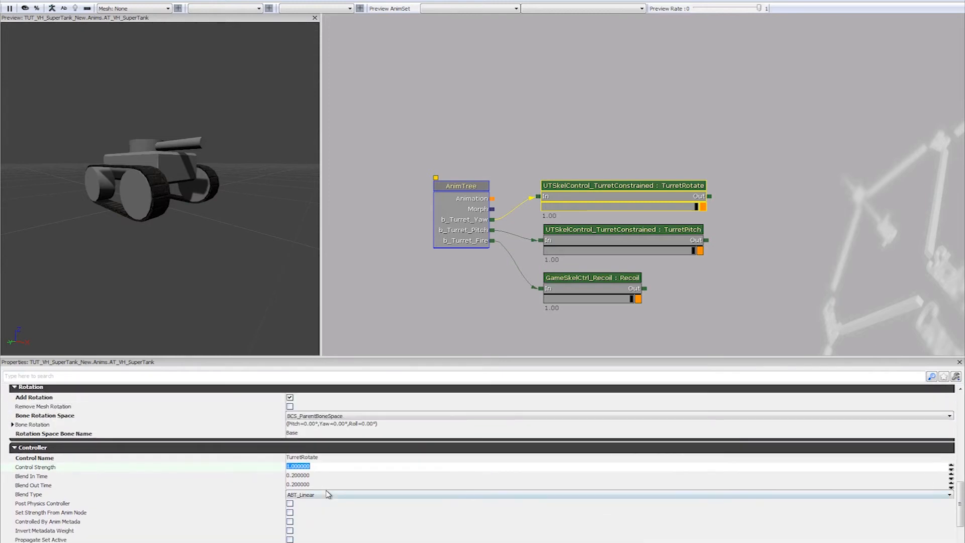
pyautogui.scroll(10, 328, 494)
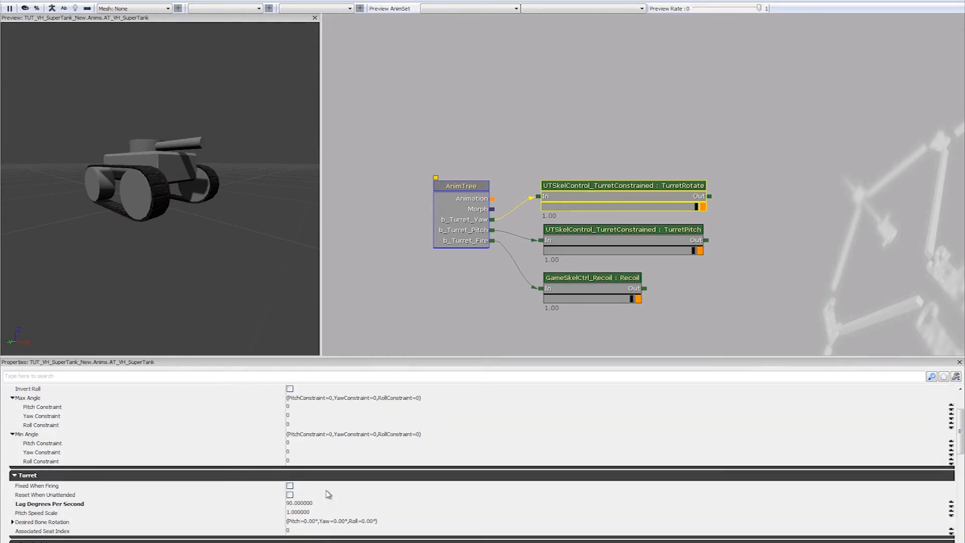
# - Select the TurretPitch control and examine its Constrain options and maximum and minimum Pitch Constraint while viewing the tank's barrel from different angles
pyautogui.click(670, 233)
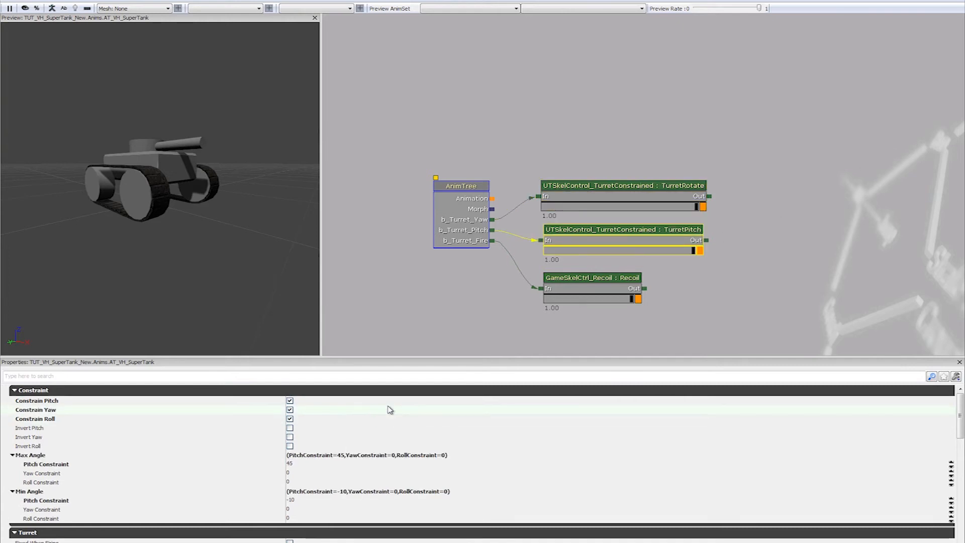
pyautogui.moveTo(222, 207); pyautogui.dragTo(225, 199)
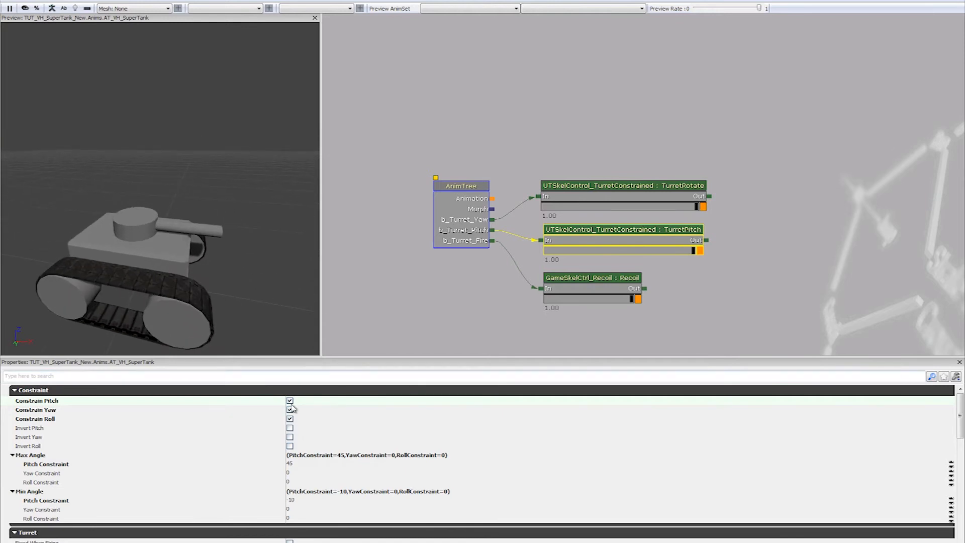
pyautogui.moveTo(236, 304); pyautogui.dragTo(256, 276)
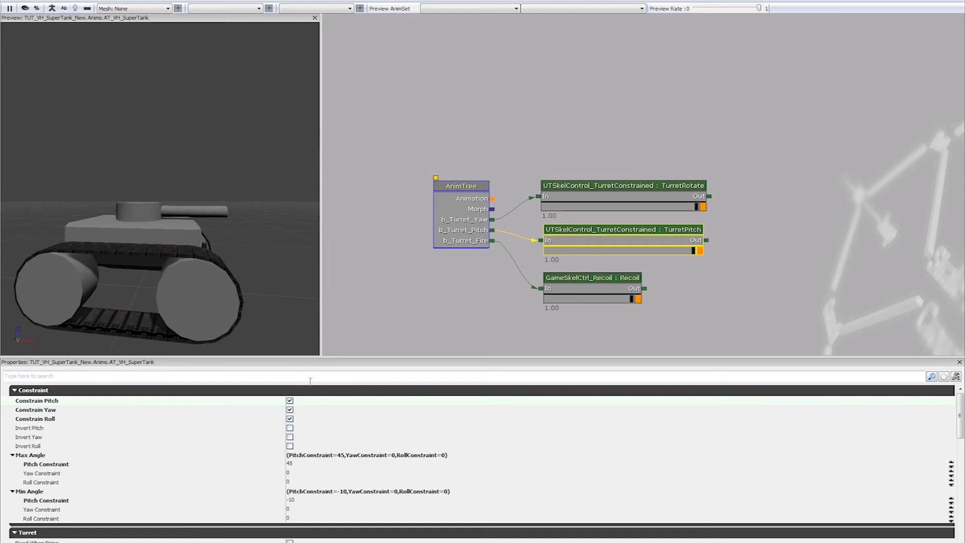
pyautogui.moveTo(259, 195); pyautogui.dragTo(50, 311)
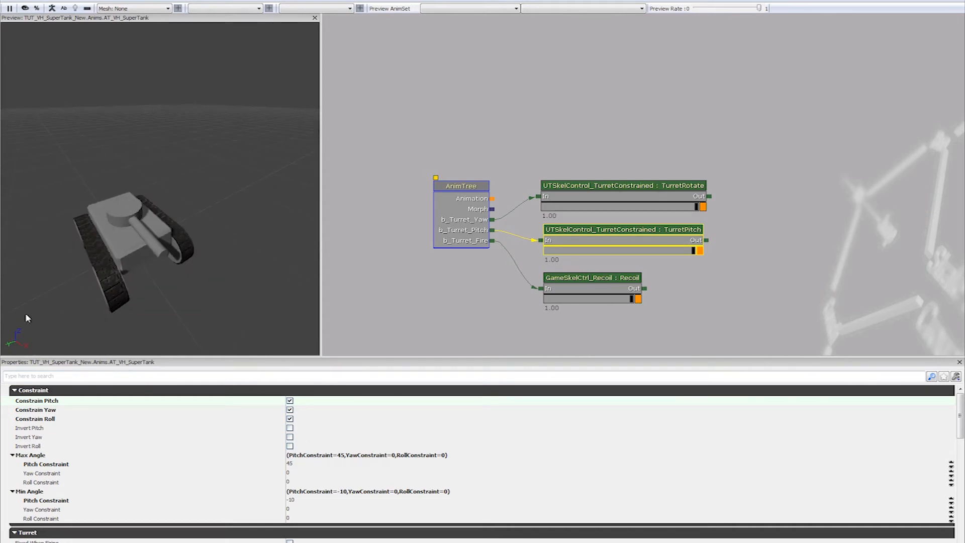
pyautogui.moveTo(133, 300); pyautogui.dragTo(202, 228)
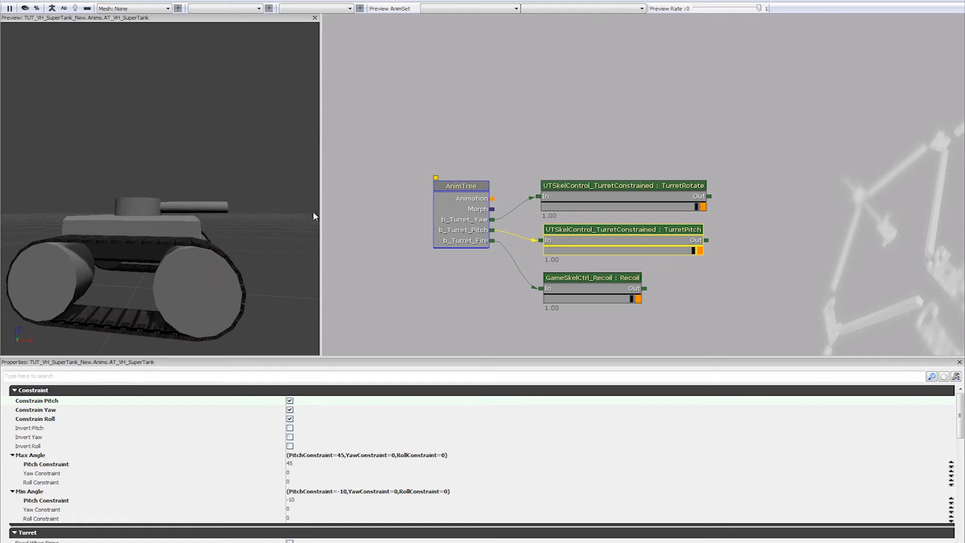
pyautogui.click(312, 464)
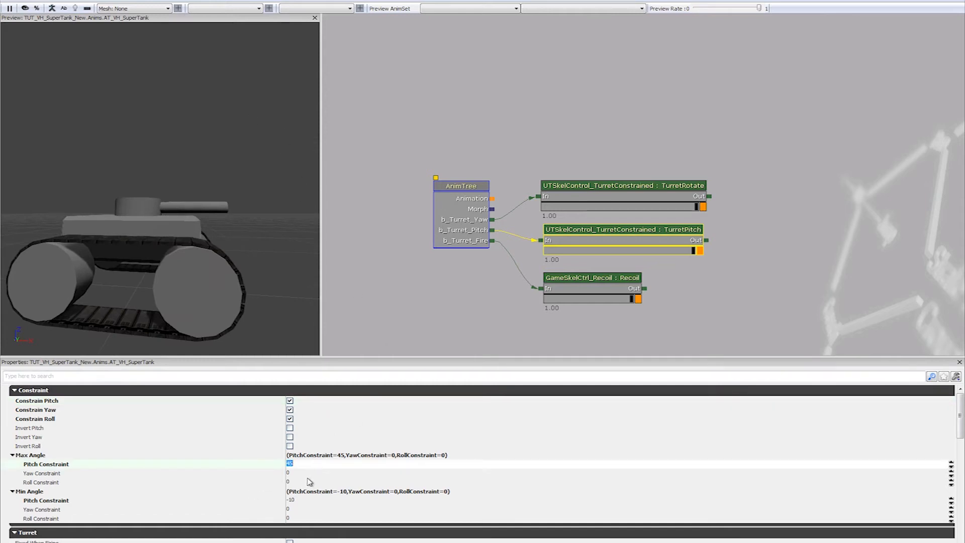
pyautogui.click(81, 509)
pyautogui.click(105, 500)
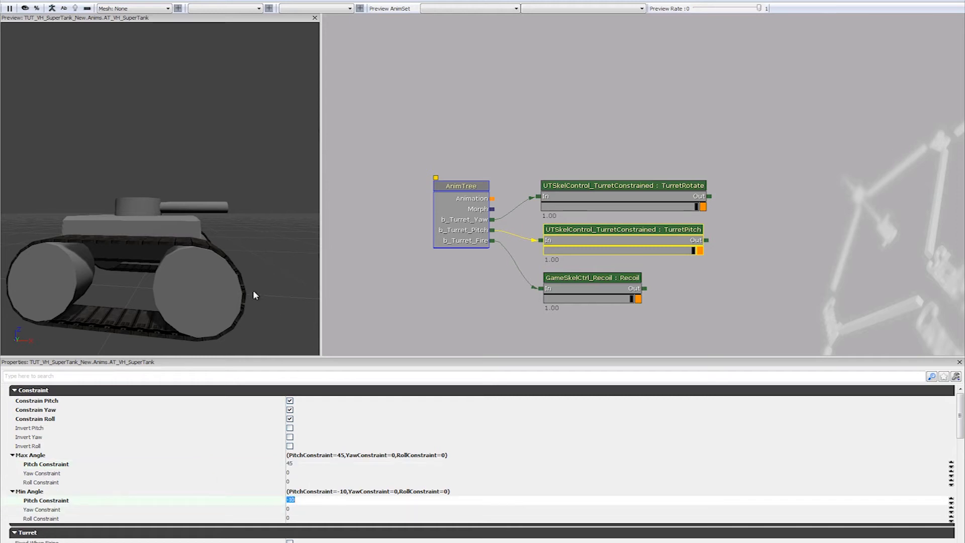
pyautogui.scroll(-3, 330, 502)
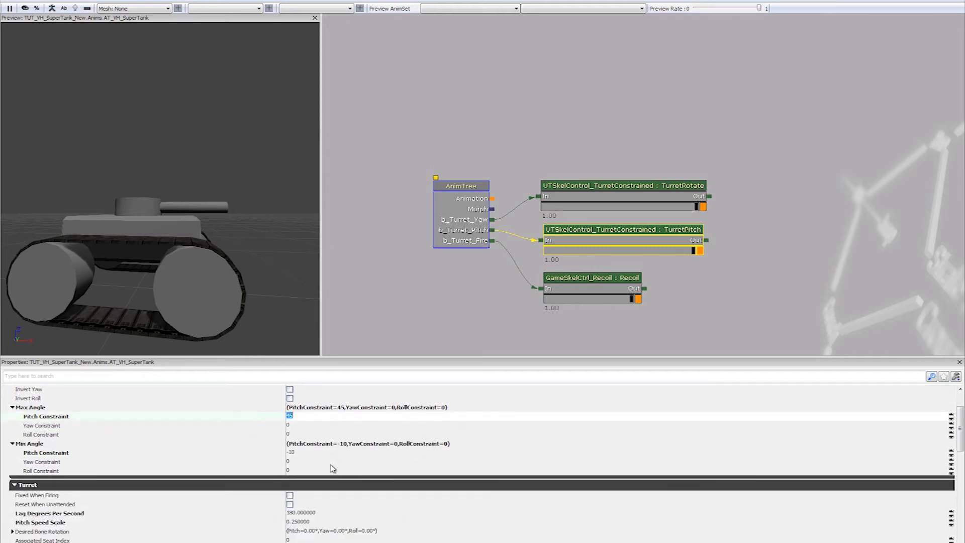
pyautogui.click(274, 391)
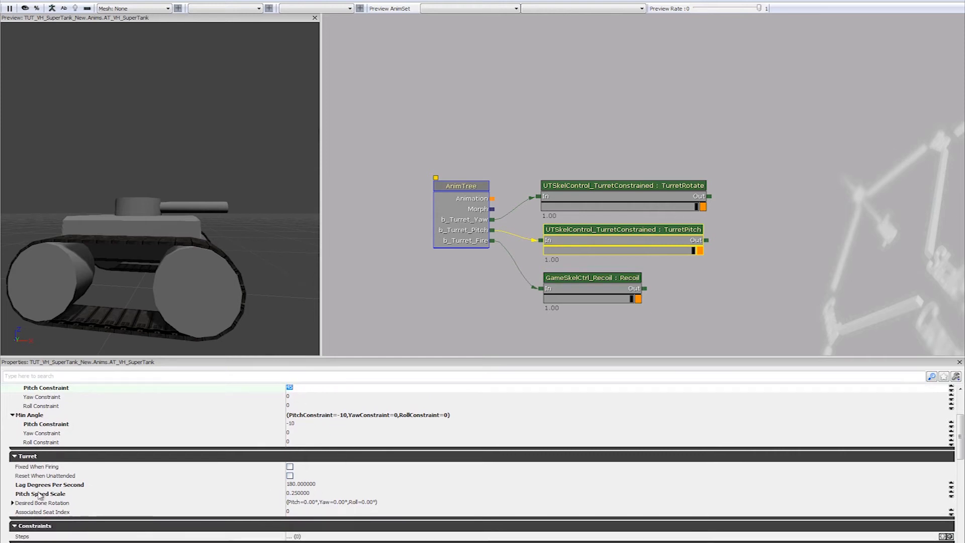
# - Review TurretPitch's turret settings along with its adjustment, translation and rotation options
pyautogui.click(331, 494)
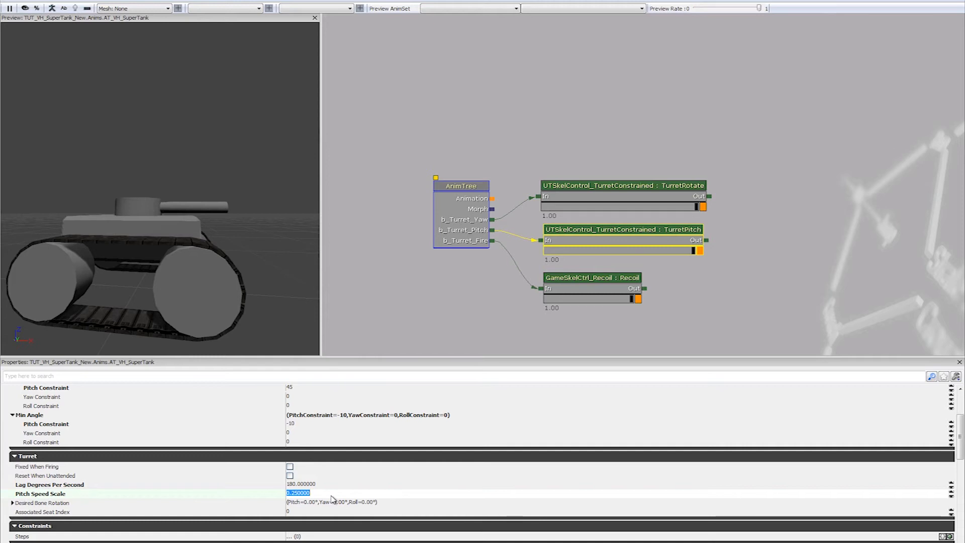
pyautogui.click(316, 484)
pyautogui.scroll(-1, 326, 485)
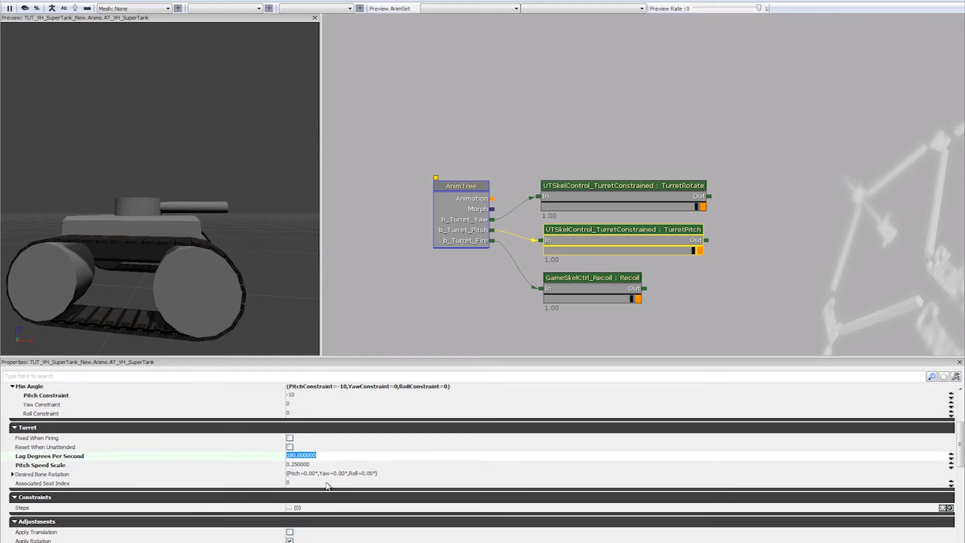
pyautogui.scroll(-5, 94, 467)
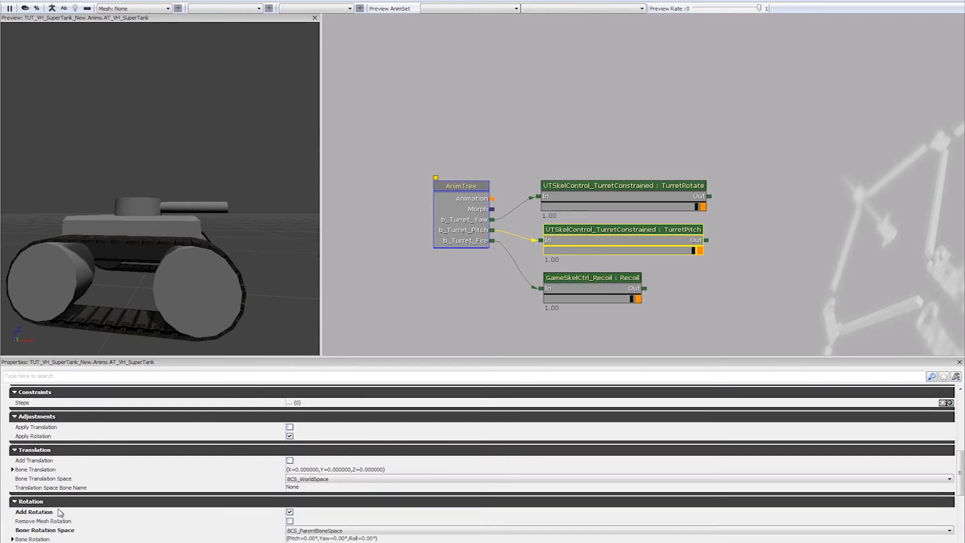
pyautogui.scroll(6, 206, 505)
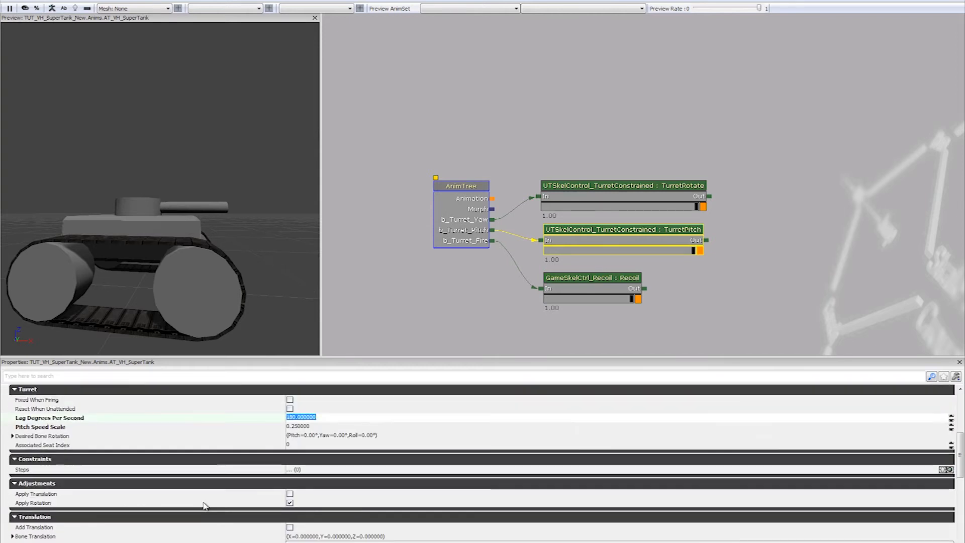
pyautogui.scroll(2, 204, 505)
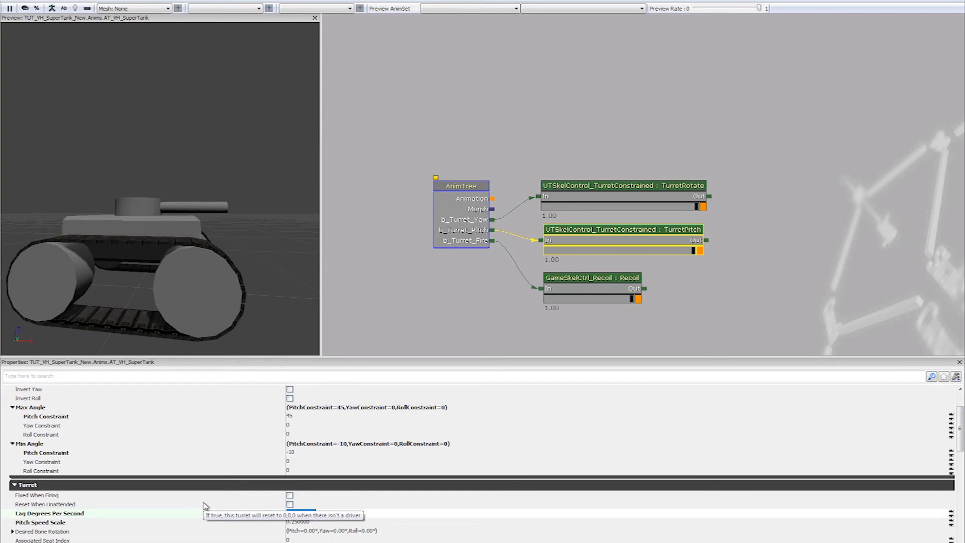
pyautogui.scroll(-1, 215, 405)
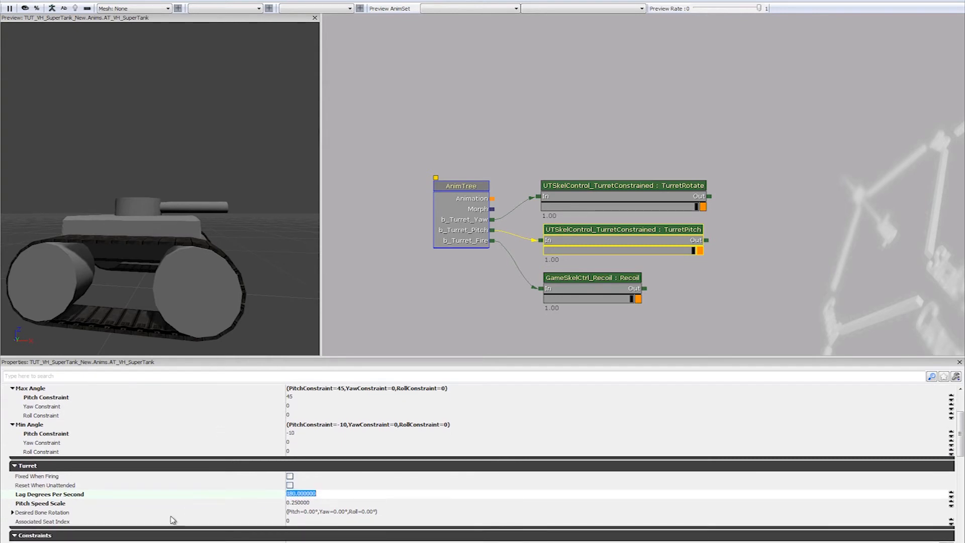
# - Compare TurretPitch's Lag Degrees Per Second with its Pitch Speed Scale
pyautogui.click(338, 500)
pyautogui.click(346, 496)
pyautogui.click(332, 496)
pyautogui.click(331, 502)
pyautogui.click(342, 496)
pyautogui.click(333, 505)
pyautogui.click(350, 494)
pyautogui.click(355, 503)
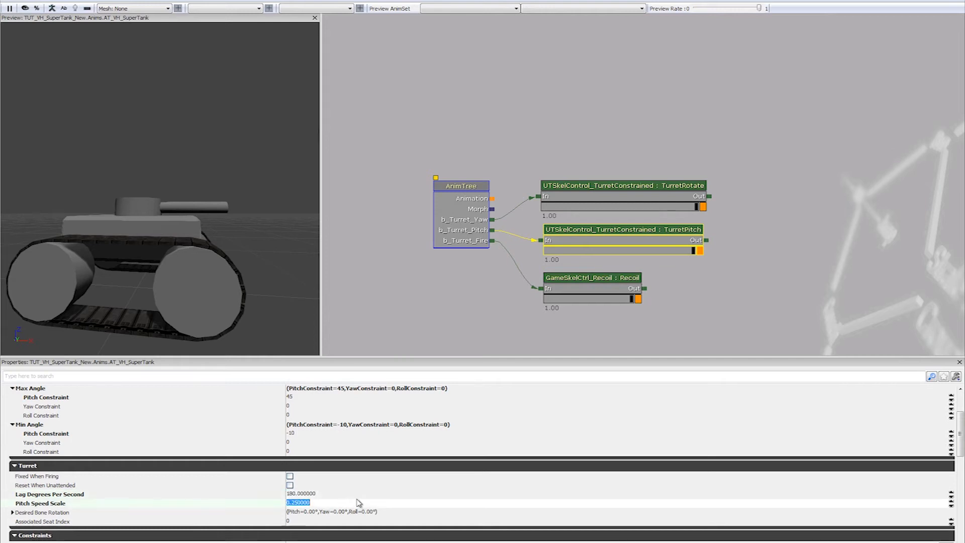
pyautogui.click(364, 497)
pyautogui.click(354, 504)
pyautogui.click(359, 493)
pyautogui.click(347, 503)
pyautogui.click(353, 495)
pyautogui.scroll(-1, 355, 498)
pyautogui.scroll(-5, 355, 499)
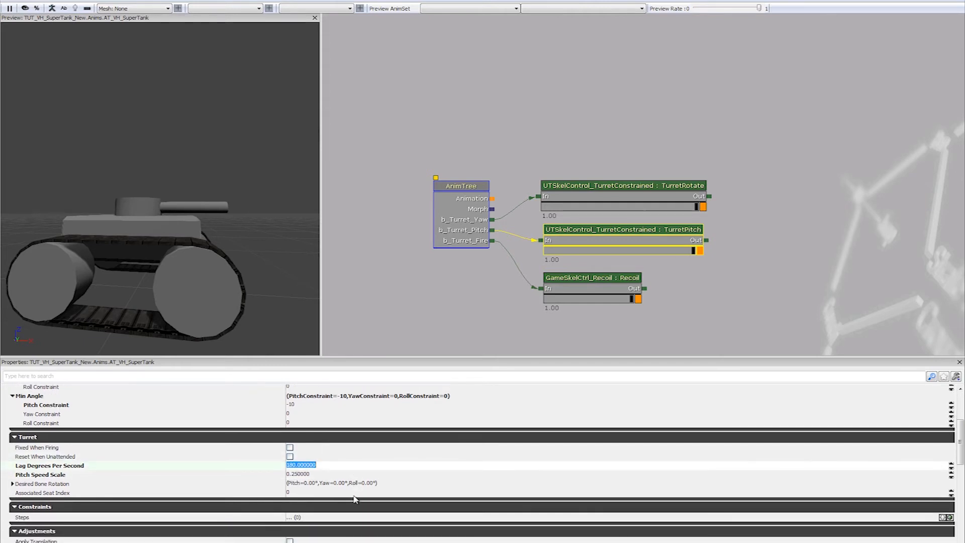
pyautogui.scroll(4, 327, 452)
pyautogui.click(324, 455)
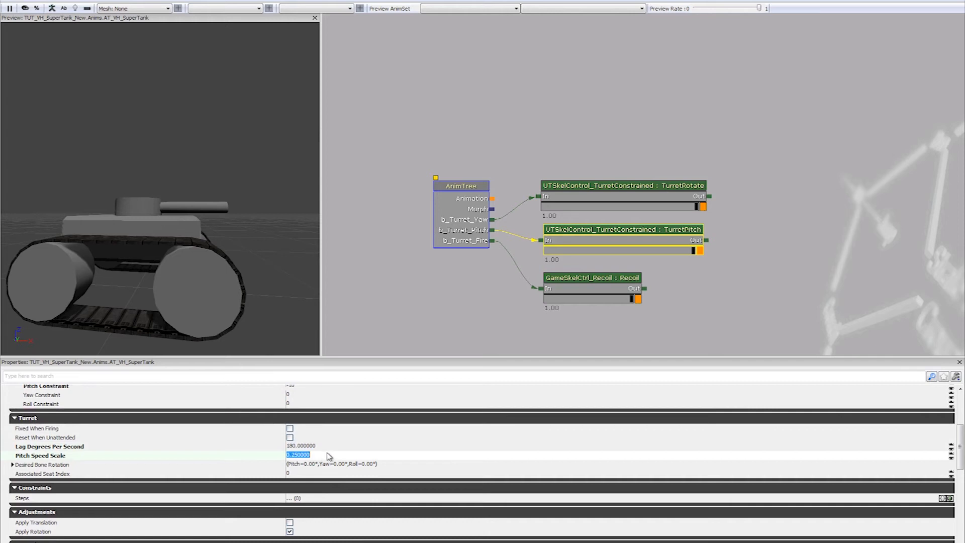
pyautogui.click(334, 447)
# - Examine TurretPitch's rotation settings, including Add Rotation, Bone Rotation Space and Rotation Space Bone Name
pyautogui.scroll(-2, 332, 455)
pyautogui.scroll(-8, 332, 456)
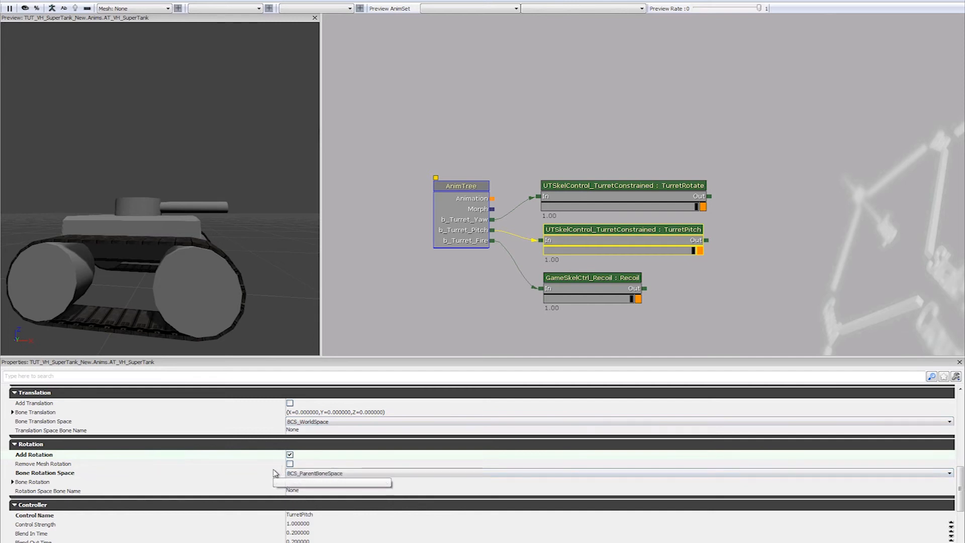
pyautogui.click(341, 492)
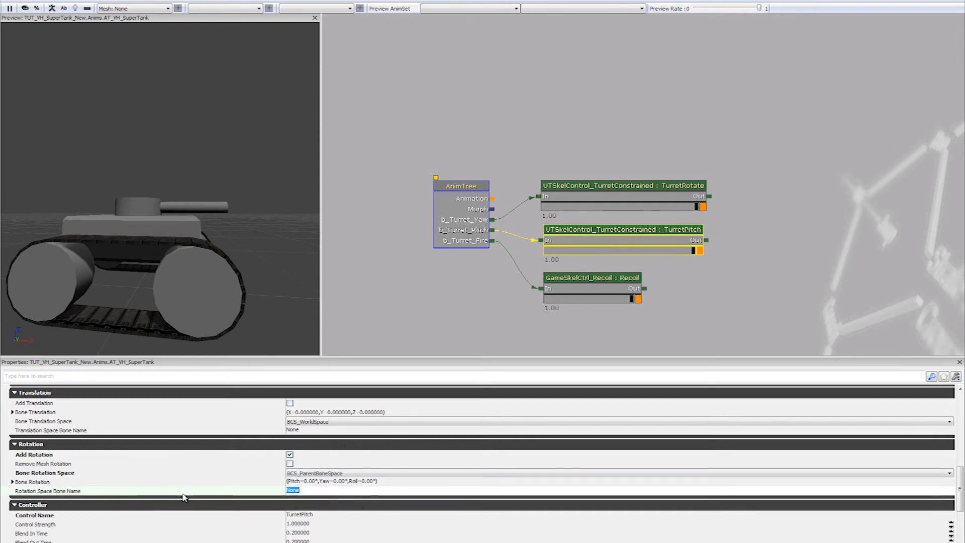
pyautogui.scroll(-2, 183, 497)
pyautogui.scroll(1, 183, 498)
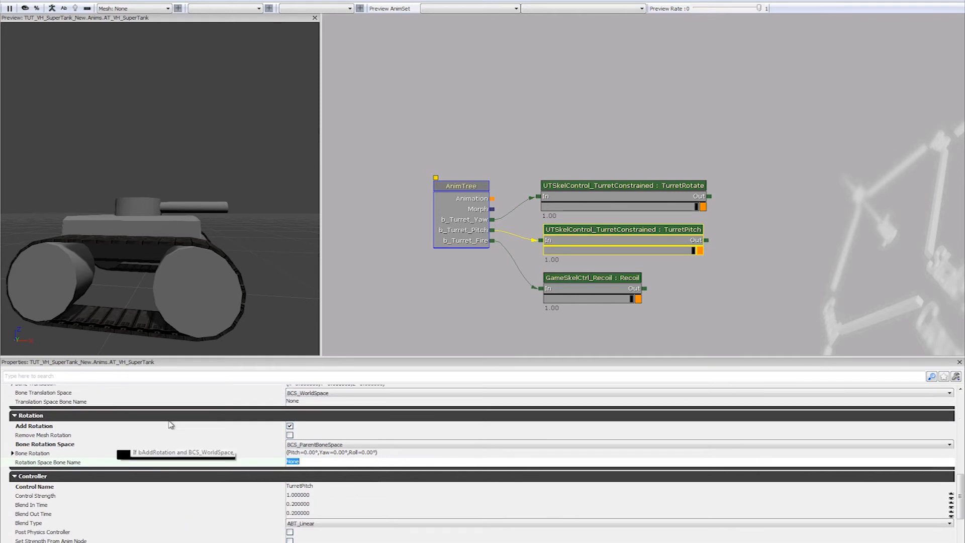
# - Reselect the TurretPitch control and examine its controller settings, focusing on the Control Name
pyautogui.rightClick(596, 183)
pyautogui.click(583, 221)
pyautogui.click(593, 232)
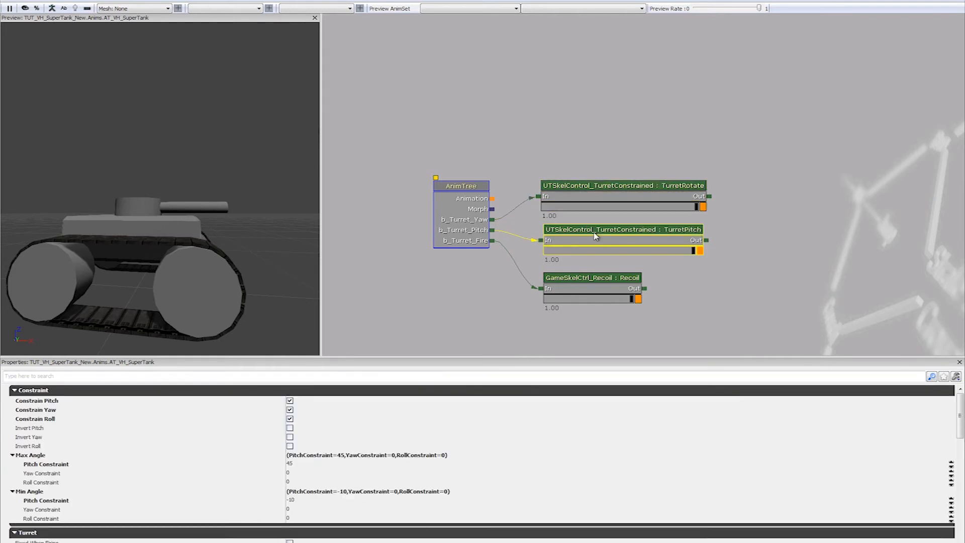
pyautogui.scroll(-8, 307, 473)
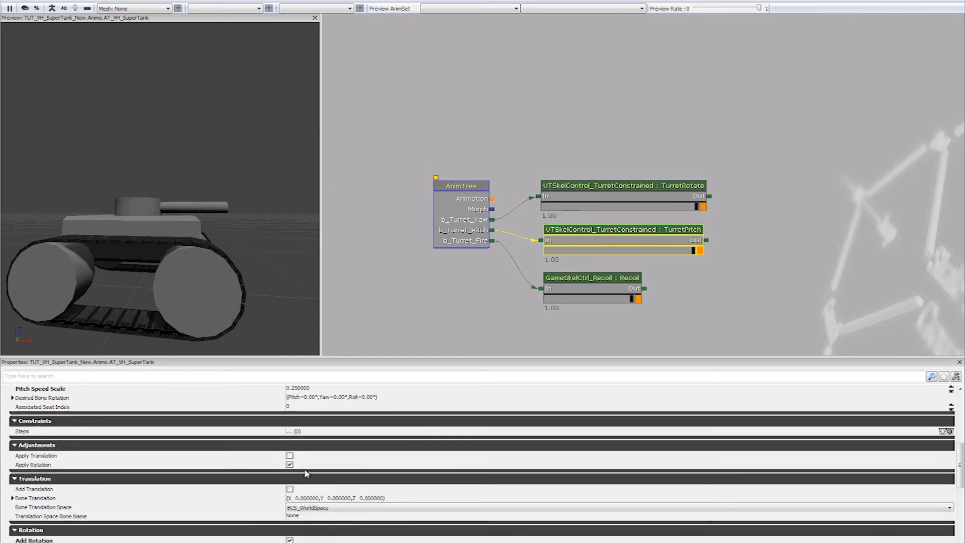
pyautogui.scroll(-2, 307, 473)
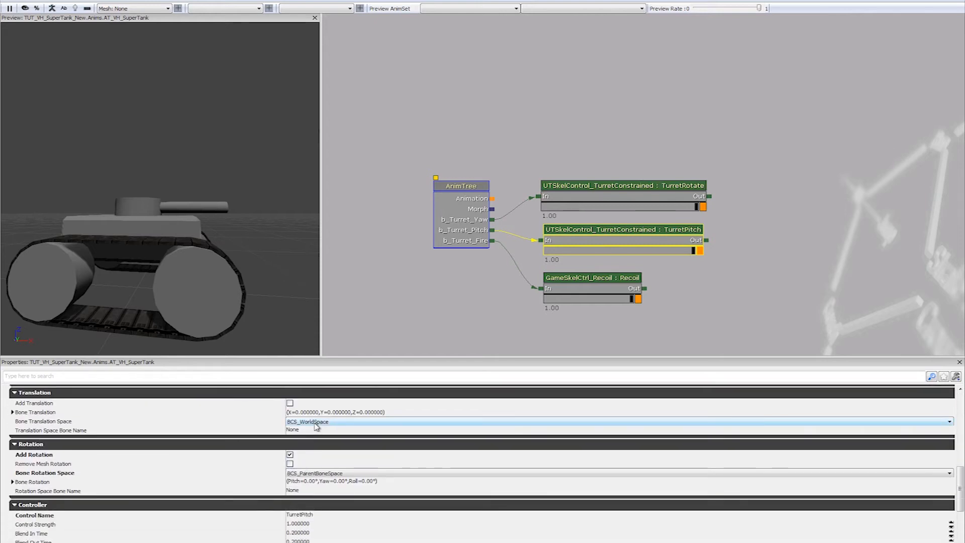
pyautogui.scroll(-4, 324, 486)
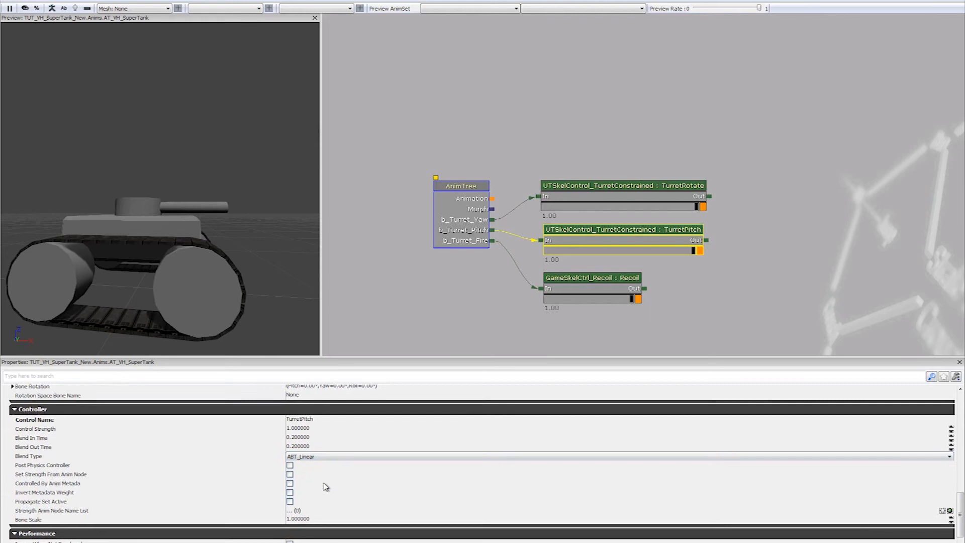
pyautogui.click(74, 420)
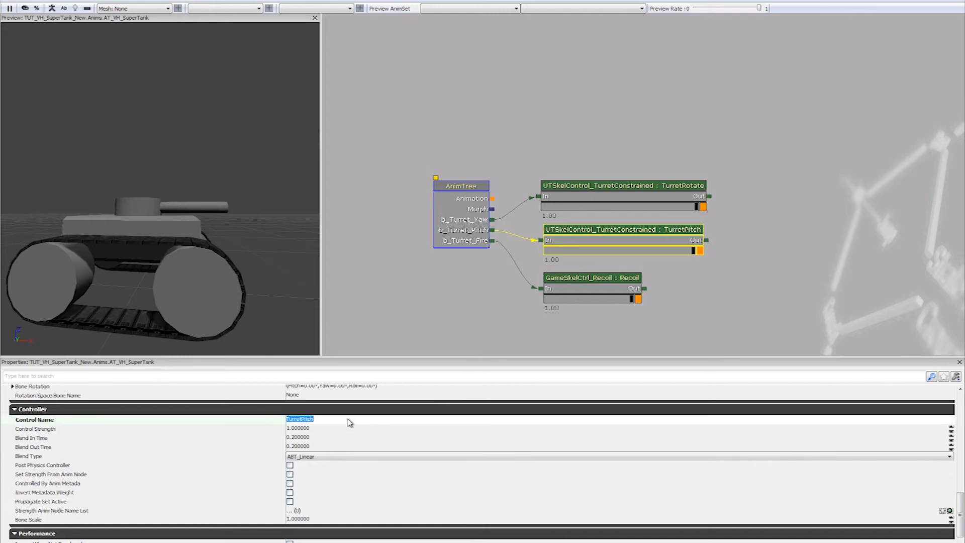
pyautogui.click(309, 436)
pyautogui.click(326, 420)
# - Select the Recoil control, preview its recoil on the tank's barrel and examine the Time Duration
pyautogui.click(674, 319)
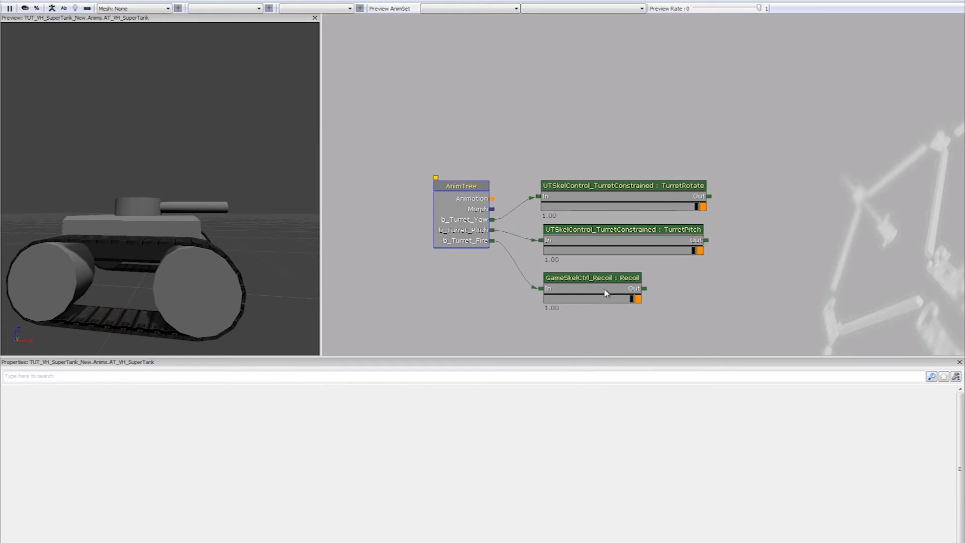
pyautogui.click(578, 278)
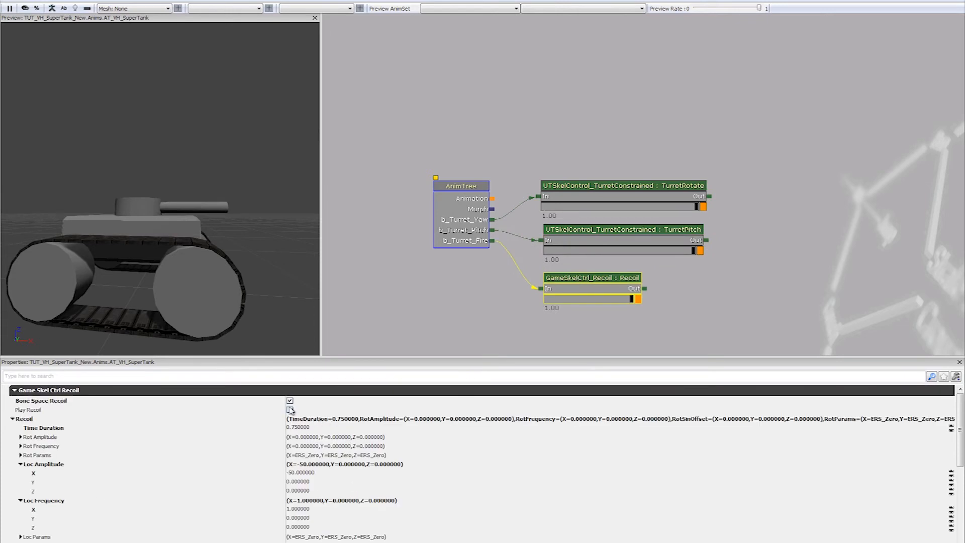
pyautogui.moveTo(243, 314); pyautogui.dragTo(236, 301)
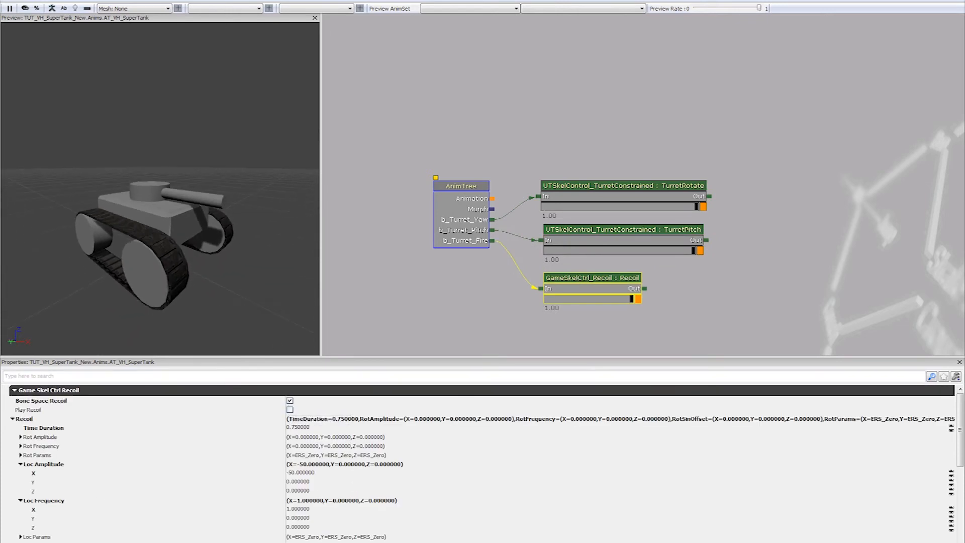
pyautogui.click(290, 409)
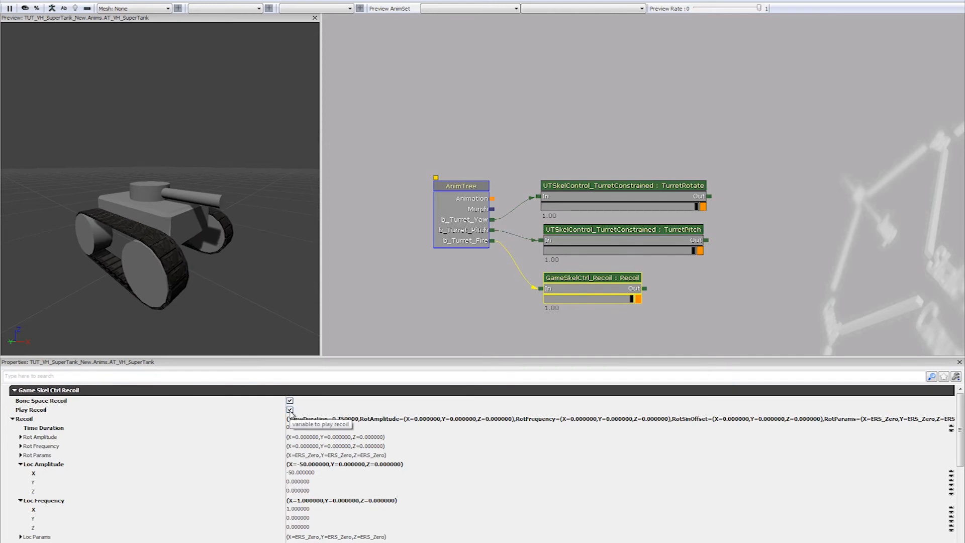
pyautogui.click(329, 428)
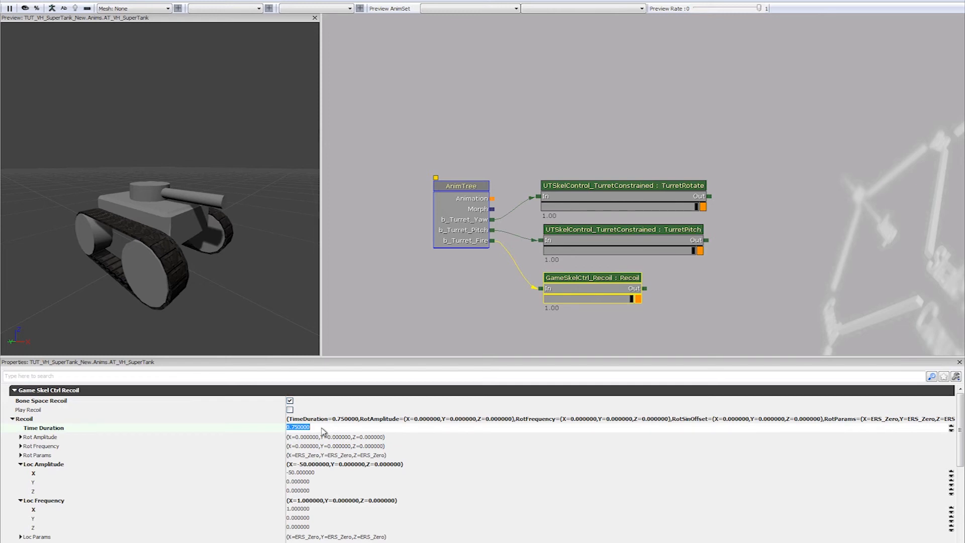
# - Set the Recoil control's Time Duration to 0.25 and preview the recoil
pyautogui.write('0.25')
pyautogui.press('Return')
pyautogui.click(290, 410)
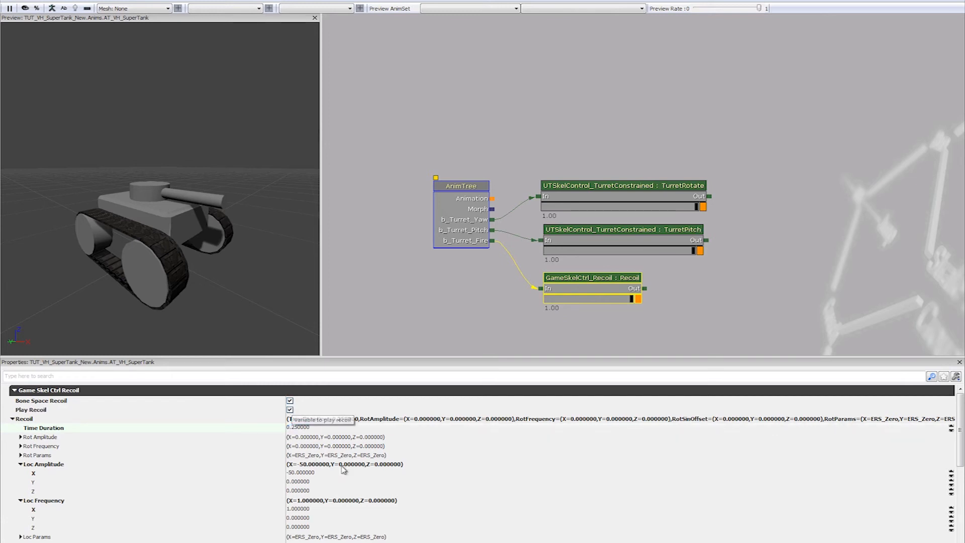
# - Set the Recoil control's Loc Amplitude X to -500 and preview the recoil on the tank's barrel
pyautogui.click(332, 473)
pyautogui.scroll(-1, 335, 475)
pyautogui.scroll(1, 335, 475)
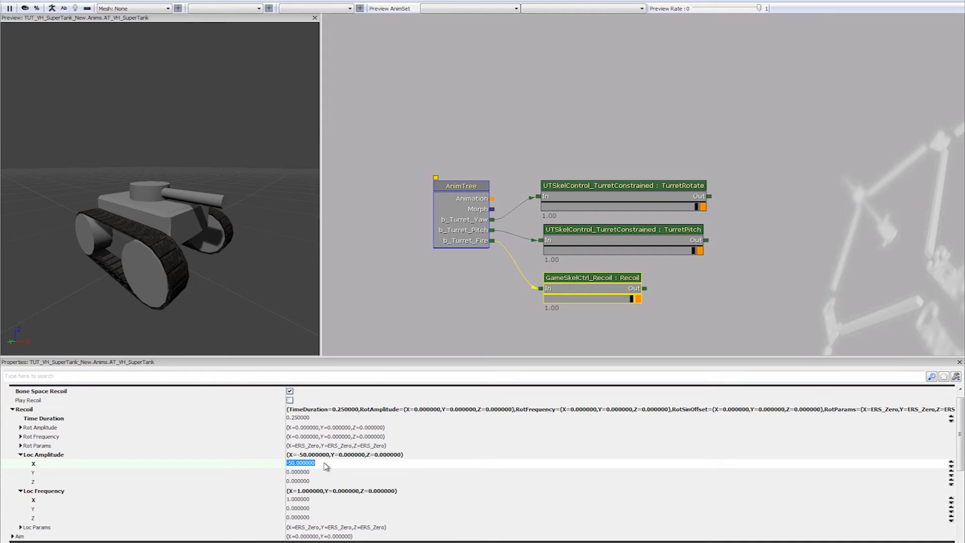
pyautogui.write('-500')
pyautogui.press('Return')
pyautogui.click(290, 399)
pyautogui.moveTo(285, 279); pyautogui.dragTo(307, 284)
pyautogui.click(290, 400)
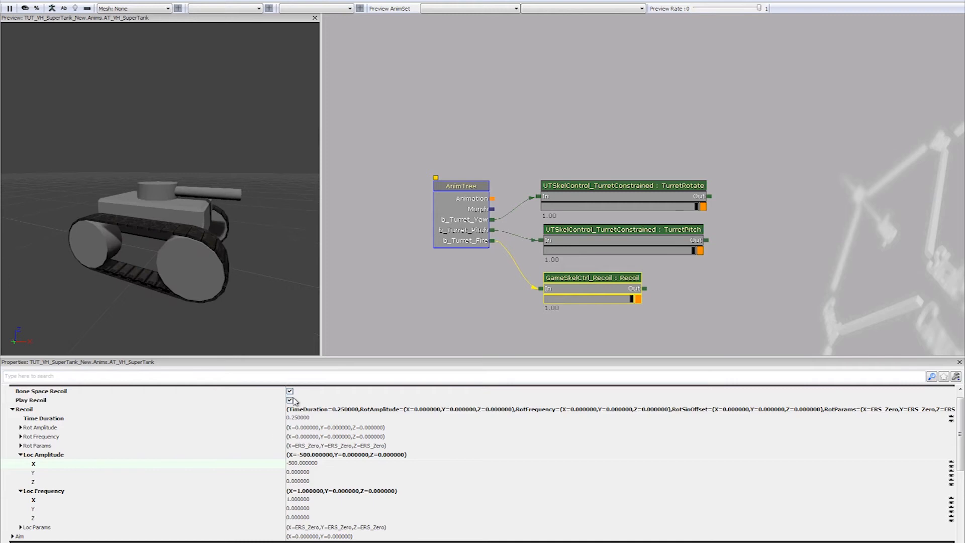
# - Preview the recoil with a Loc Frequency X of -1 and restore the value to 1
pyautogui.click(322, 499)
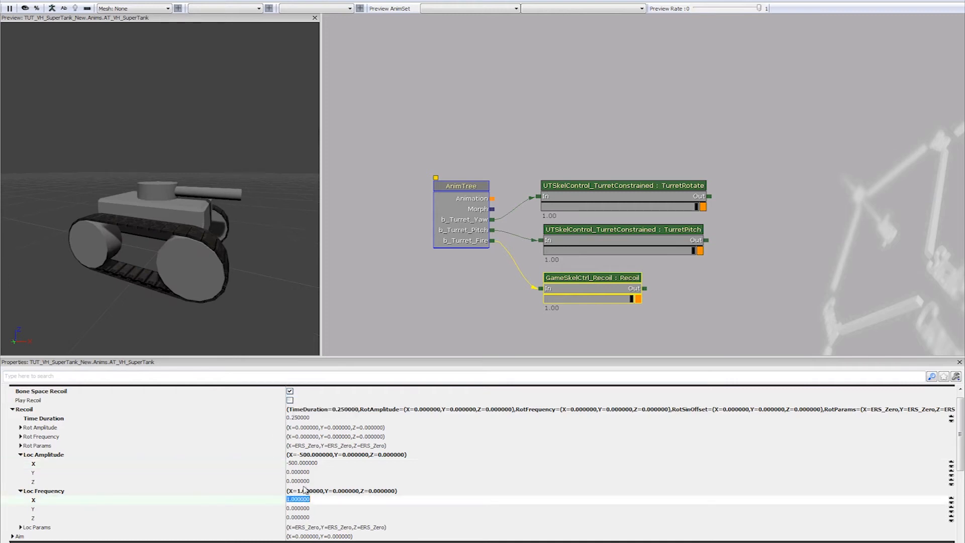
pyautogui.moveTo(240, 312); pyautogui.dragTo(350, 459)
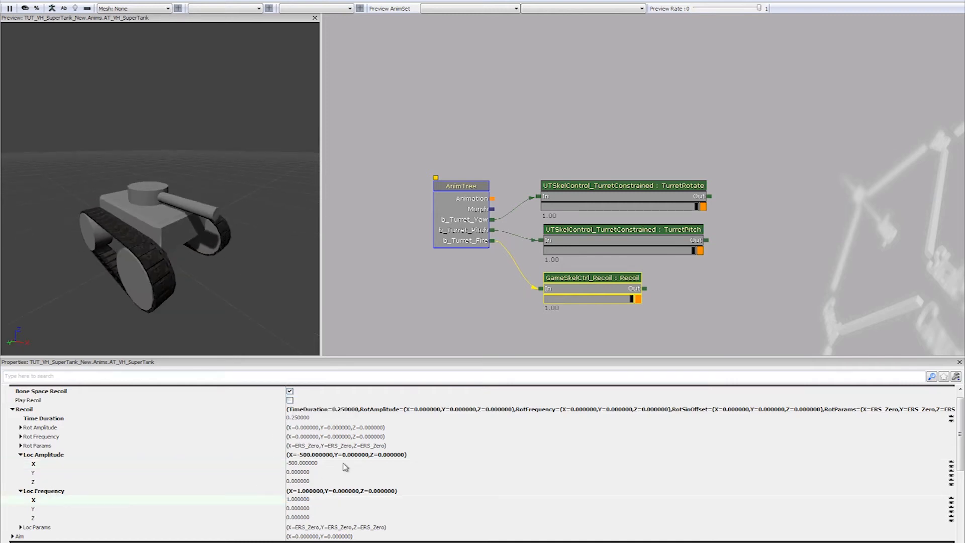
pyautogui.click(318, 498)
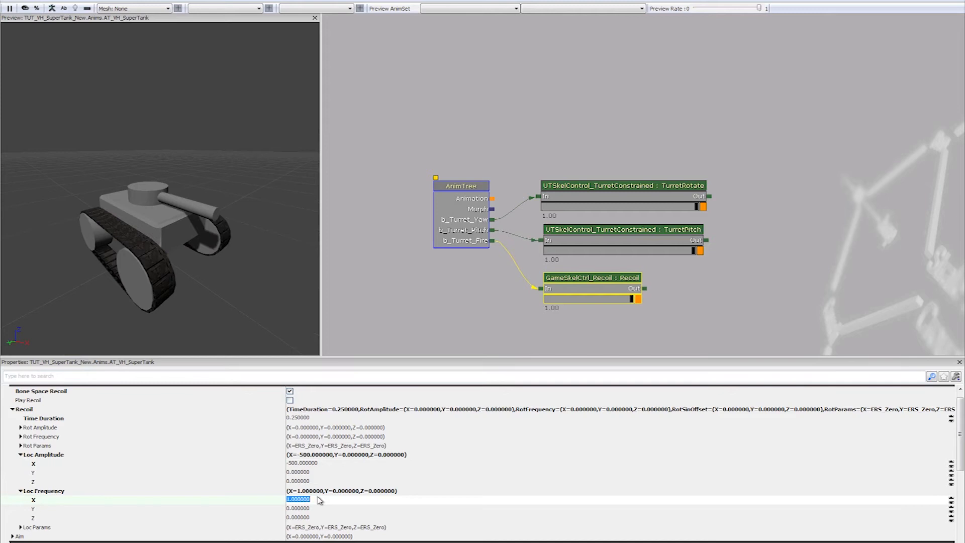
pyautogui.write('-1')
pyautogui.press('Return')
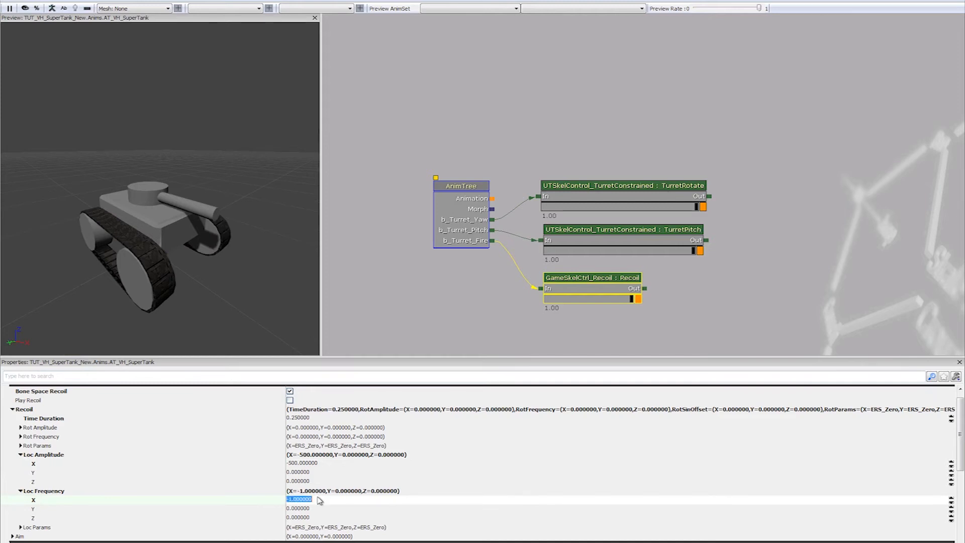
pyautogui.click(290, 400)
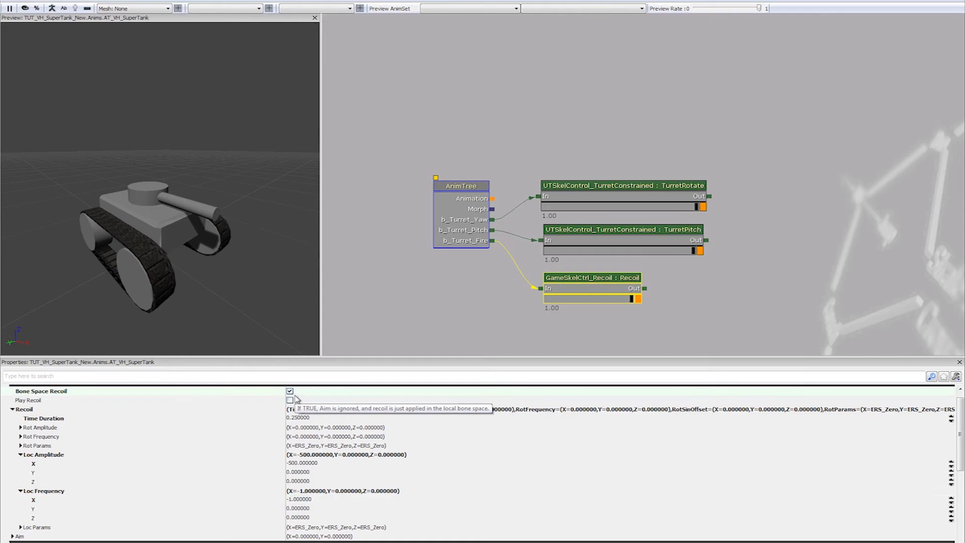
pyautogui.click(332, 501)
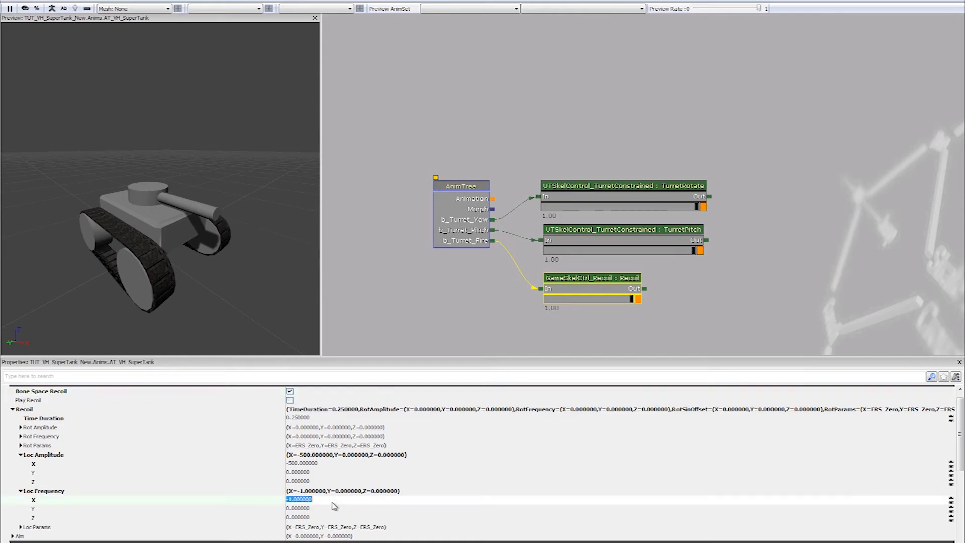
pyautogui.write('1')
pyautogui.press('Return')
# - Replay the recoil preview and examine the X, Y and Z components of Loc Amplitude
pyautogui.click(321, 464)
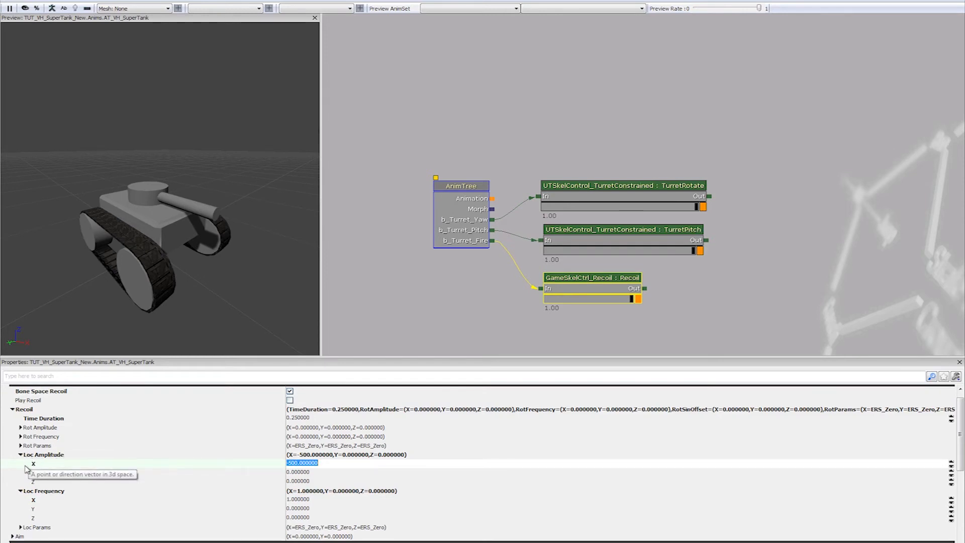
pyautogui.click(290, 400)
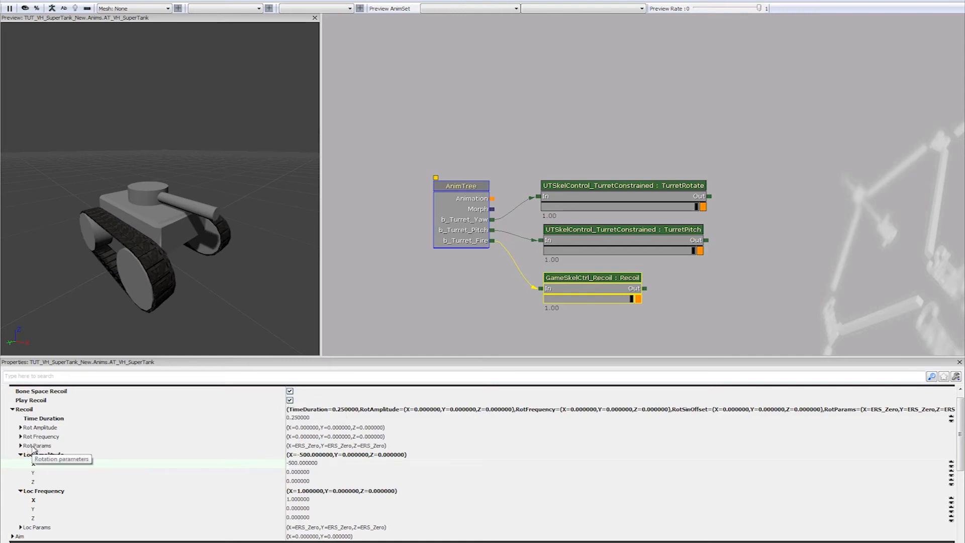
pyautogui.click(41, 437)
pyautogui.click(41, 437)
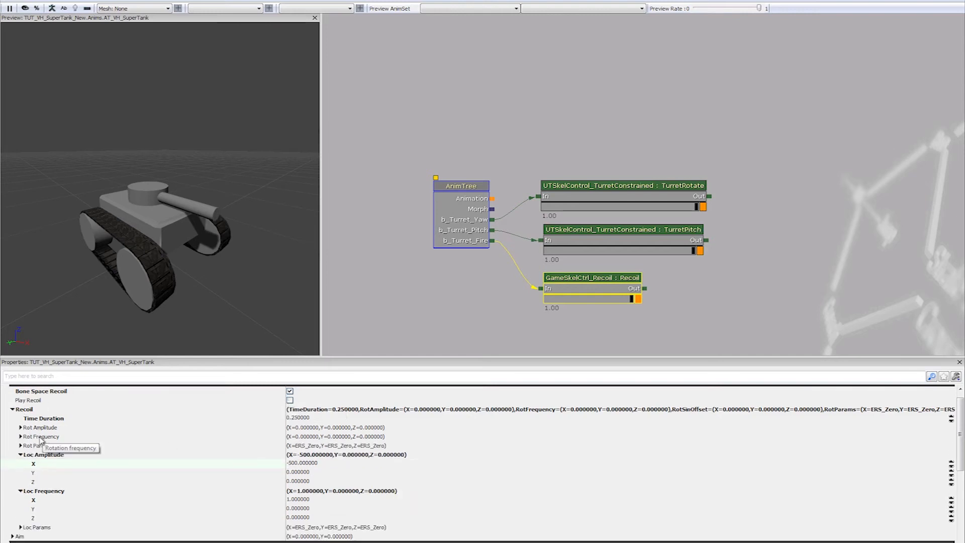
pyautogui.click(350, 481)
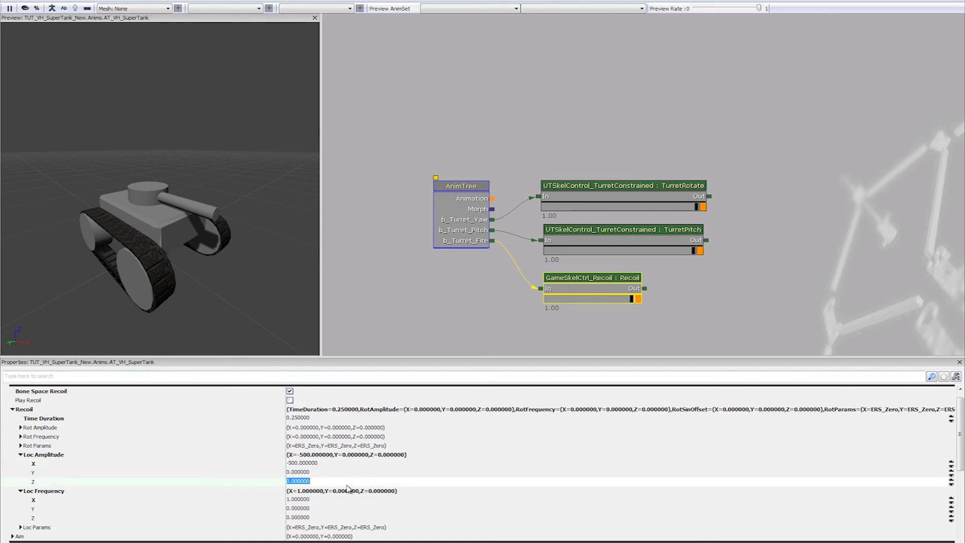
pyautogui.click(359, 473)
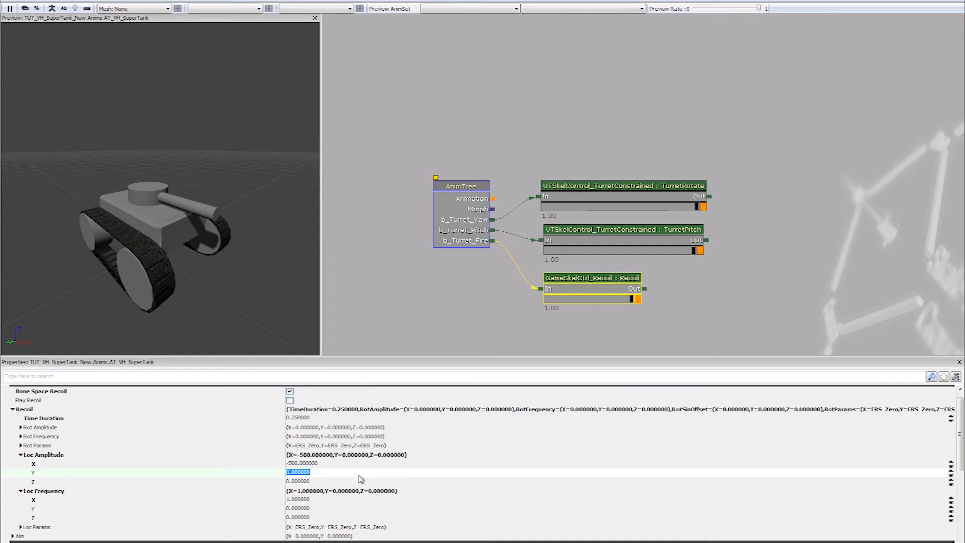
pyautogui.click(359, 462)
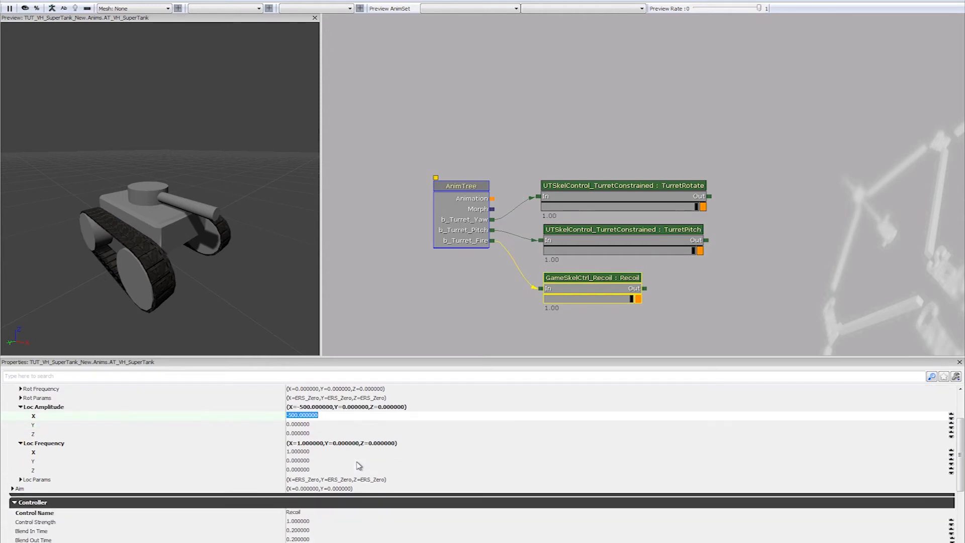
# - Examine the components of Rot Amplitude and Rot Frequency and compare them with Loc Amplitude and Loc Frequency
pyautogui.click(63, 454)
pyautogui.click(44, 455)
pyautogui.click(64, 444)
pyautogui.click(47, 437)
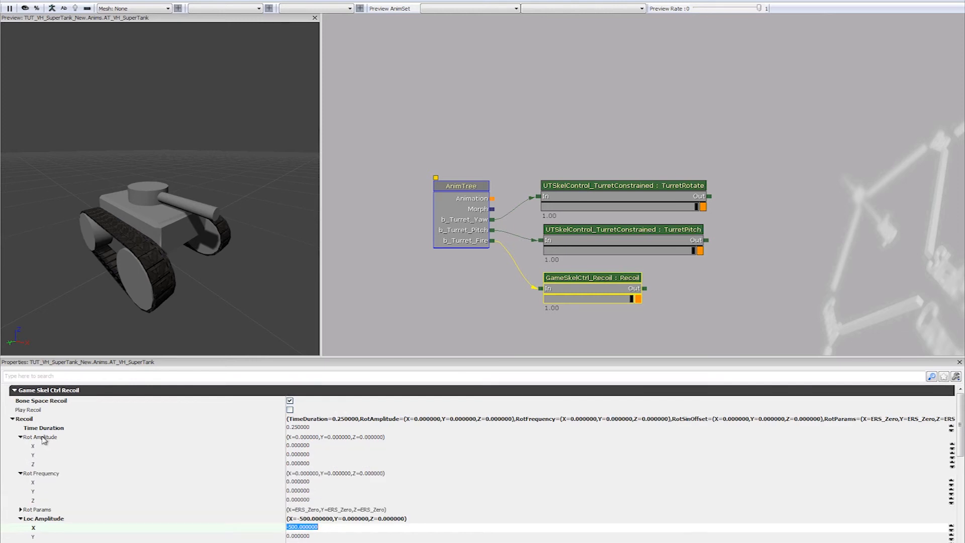
pyautogui.click(46, 437)
pyautogui.click(44, 446)
pyautogui.scroll(-1, 75, 447)
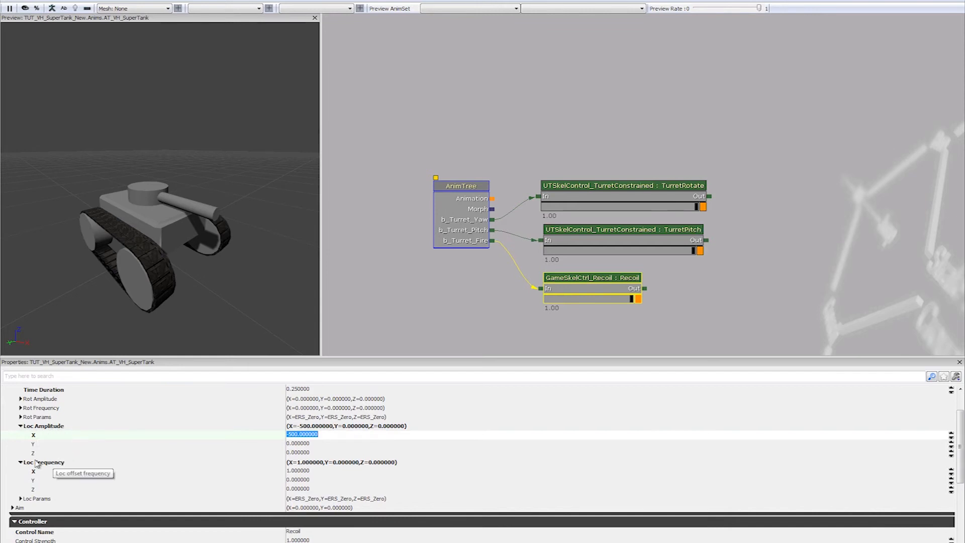
pyautogui.press('Tab')
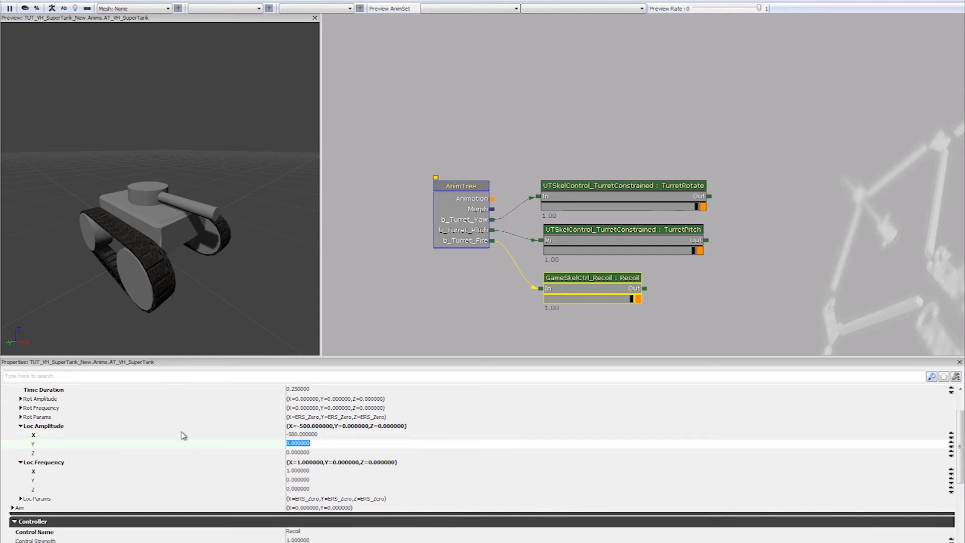
pyautogui.click(311, 436)
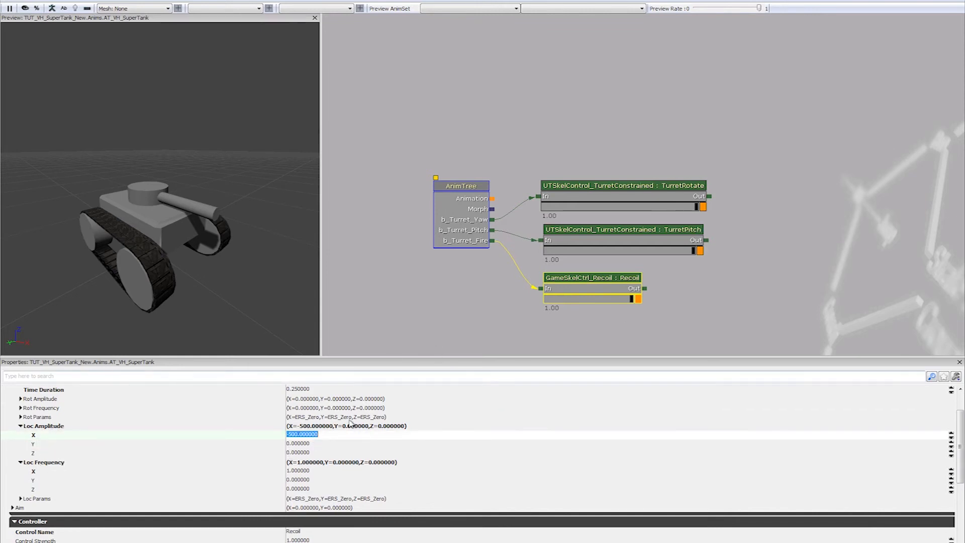
# - Examine the Recoil control's controller settings, focusing on its Control Name
pyautogui.scroll(-3, 312, 461)
pyautogui.scroll(-3, 319, 442)
pyautogui.click(307, 456)
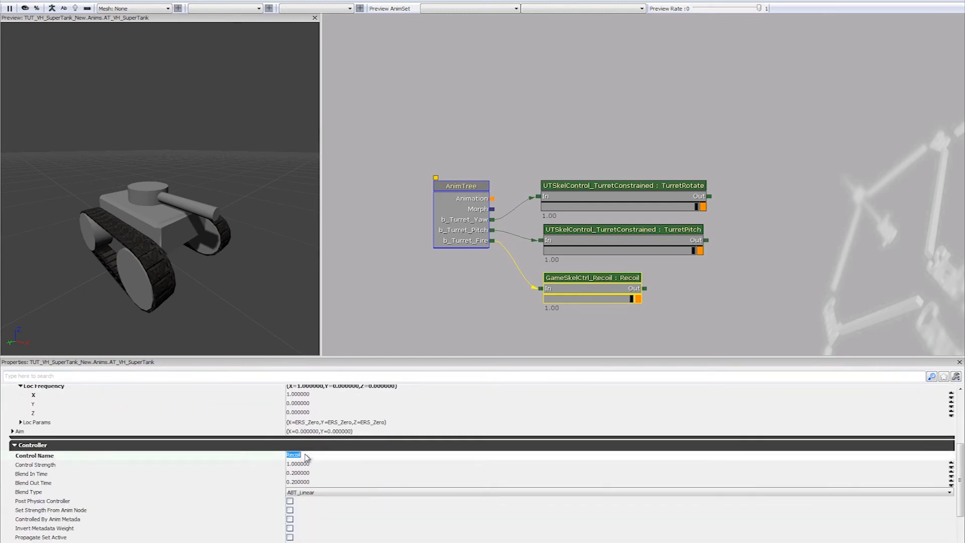
pyautogui.scroll(-2, 307, 458)
pyautogui.press('Tab')
pyautogui.click(53, 437)
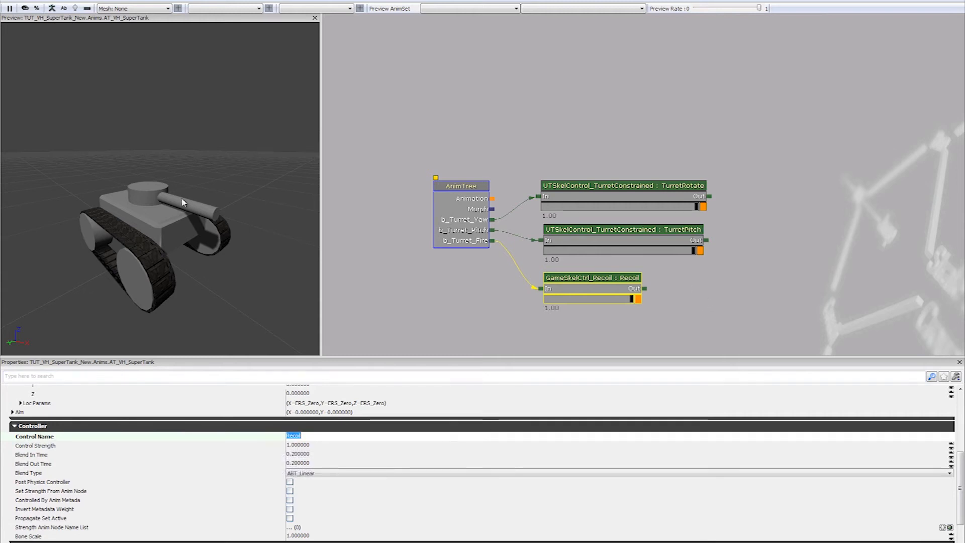
# - Add SkelControl chains to the AnimTree node for the FR, FL, RR and RL wheel and suspension bones
pyautogui.click(570, 154)
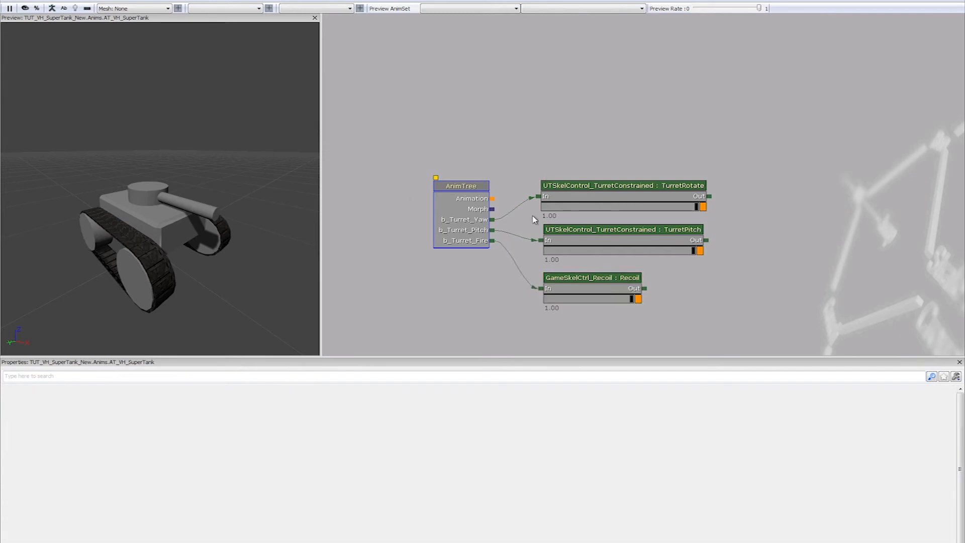
pyautogui.moveTo(489, 262); pyautogui.dragTo(478, 209)
pyautogui.rightClick(464, 190)
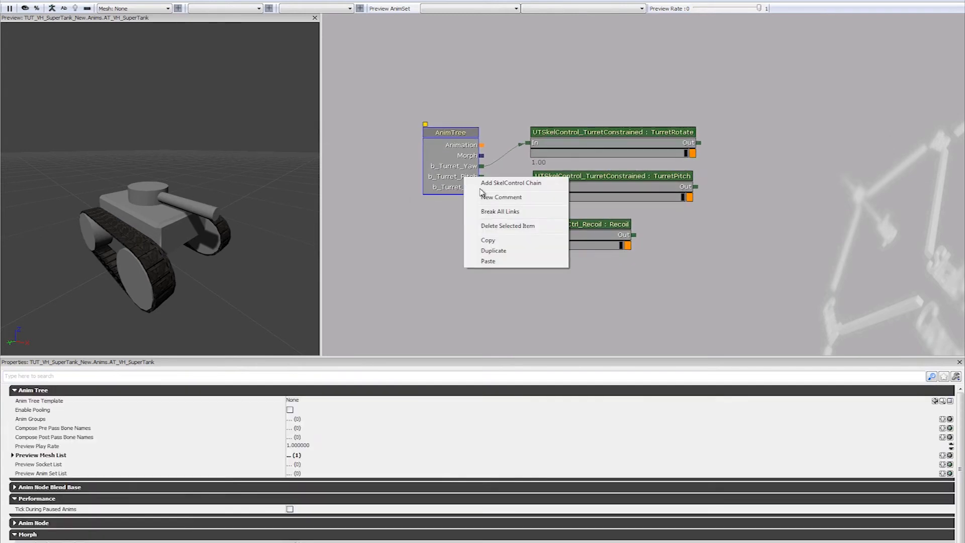
pyautogui.click(478, 190)
pyautogui.click(443, 265)
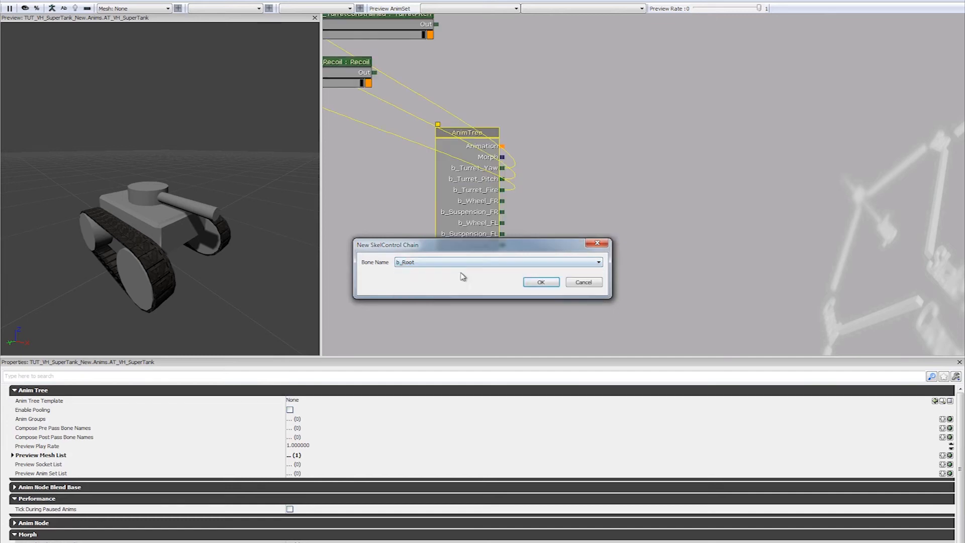
pyautogui.click(466, 263)
pyautogui.click(464, 277)
pyautogui.click(541, 282)
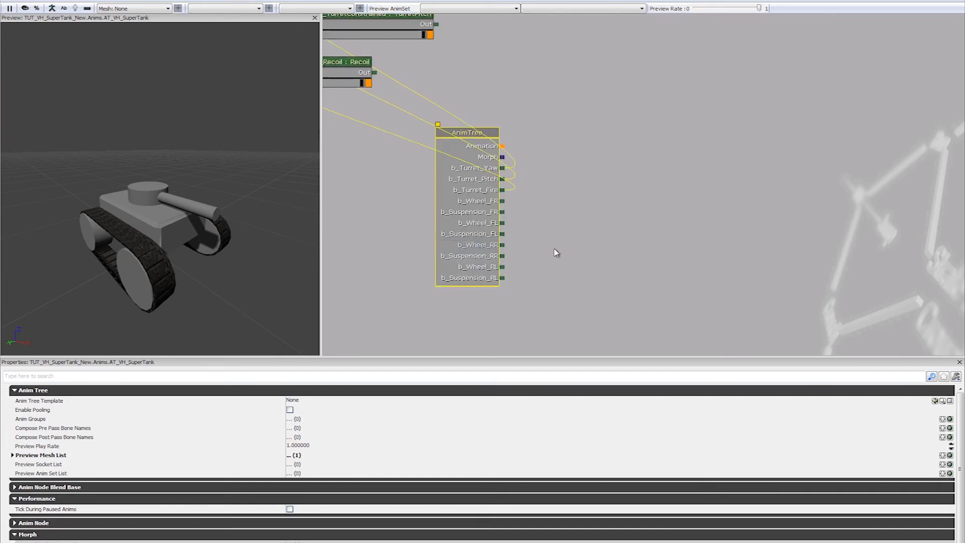
pyautogui.moveTo(234, 228); pyautogui.dragTo(235, 228)
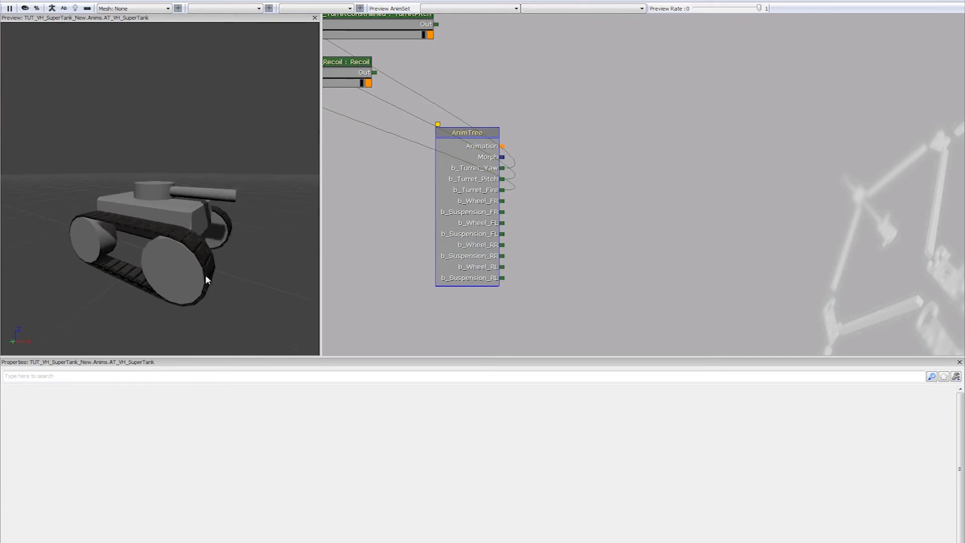
pyautogui.moveTo(545, 200); pyautogui.dragTo(547, 224)
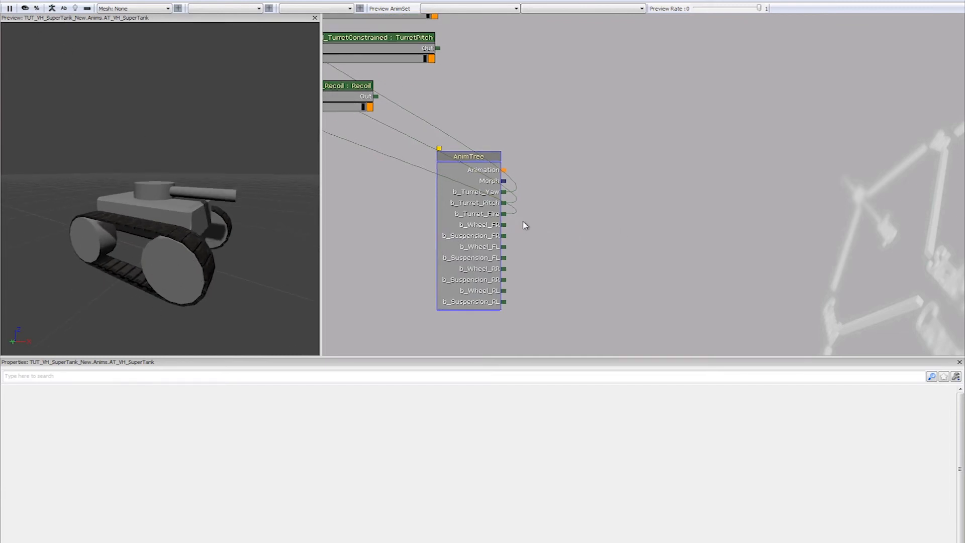
# - Switch to the AT_VH_MediumTank AnimTree and copy its Wheel_RB_01_Cont wheel control with the accompanying SkelControlSingleBone
pyautogui.click(484, 231)
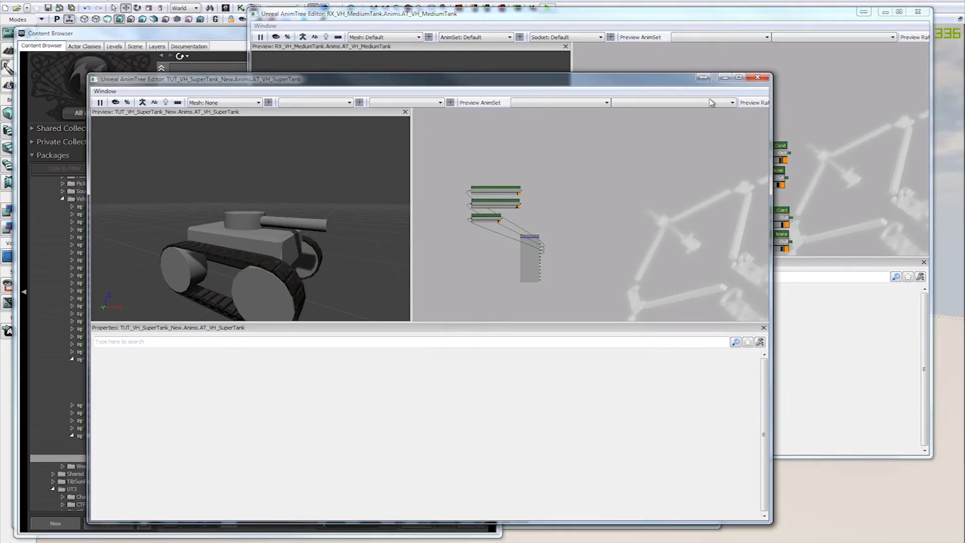
pyautogui.moveTo(842, 134); pyautogui.dragTo(693, 176)
pyautogui.scroll(-6, 841, 162)
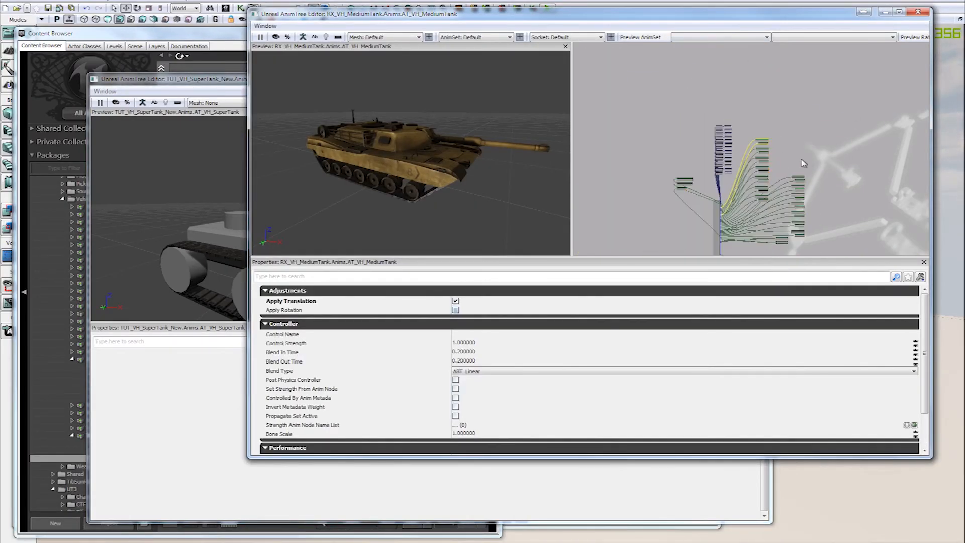
pyautogui.moveTo(786, 179); pyautogui.dragTo(855, 159)
pyautogui.scroll(3, 771, 136)
pyautogui.scroll(5, 856, 160)
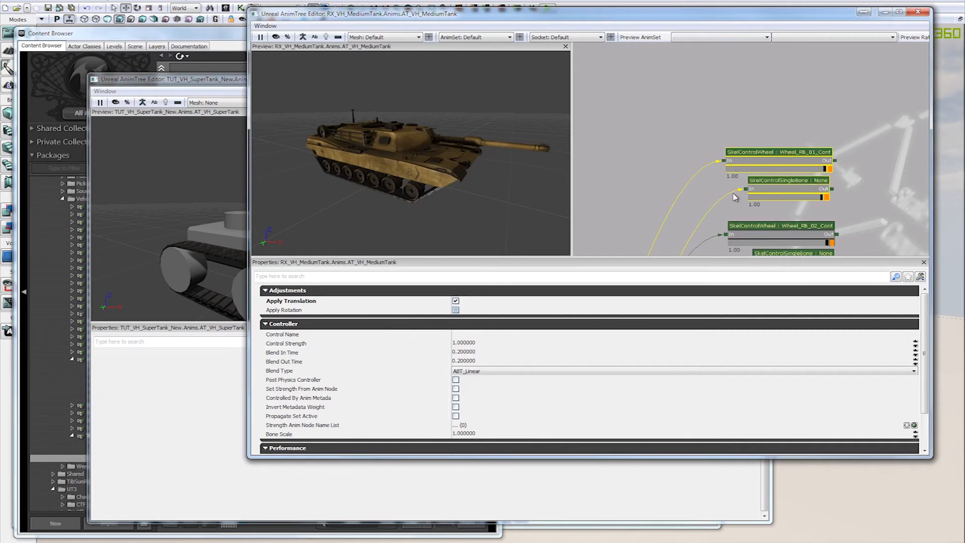
# - Paste the copied wheel and single-bone controls into the AT_VH_SuperTank AnimTree and maximize its editor window
pyautogui.click(200, 161)
pyautogui.moveTo(620, 204); pyautogui.dragTo(564, 271)
pyautogui.moveTo(621, 139); pyautogui.dragTo(497, 278)
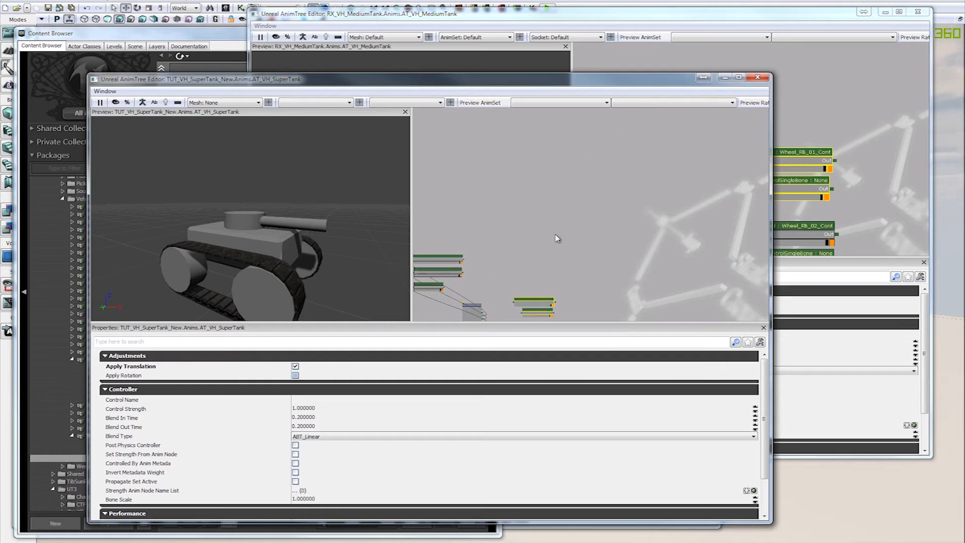
pyautogui.doubleClick(617, 79)
pyautogui.scroll(5, 577, 214)
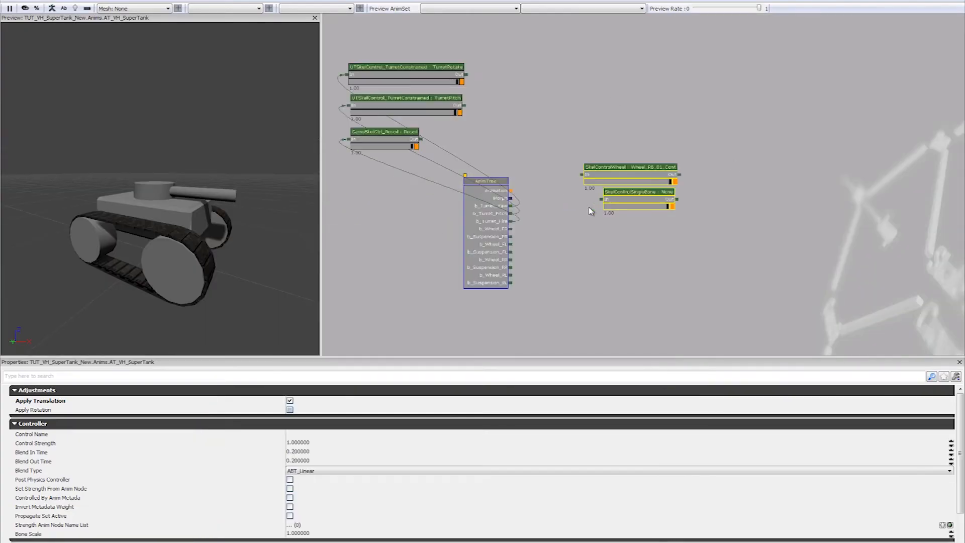
# - Position the pasted SkelControlWheel and SkelControlSingleBone nodes to the right of the AnimTree node and deselect them
pyautogui.moveTo(760, 203); pyautogui.dragTo(706, 246)
pyautogui.moveTo(719, 208); pyautogui.dragTo(631, 129)
pyautogui.moveTo(620, 167); pyautogui.dragTo(696, 189)
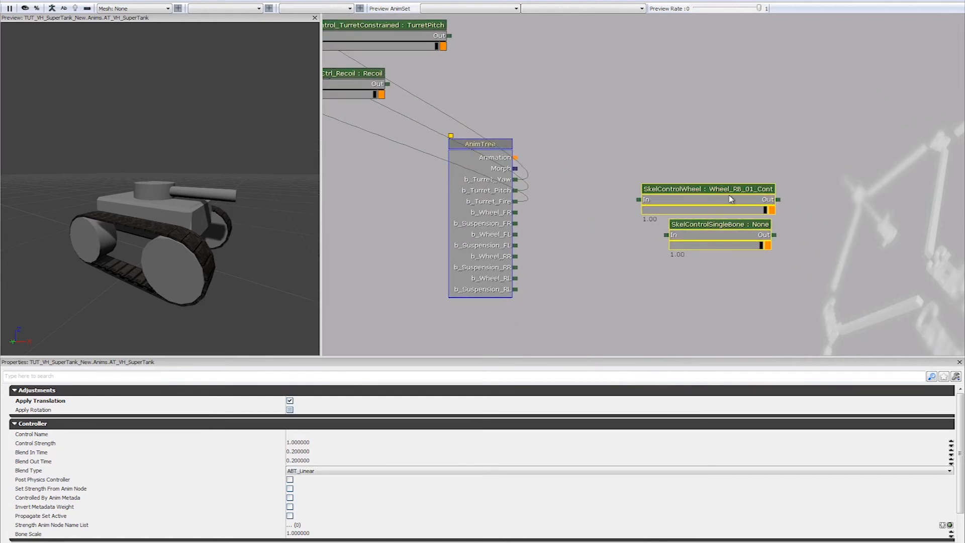
pyautogui.click(521, 217)
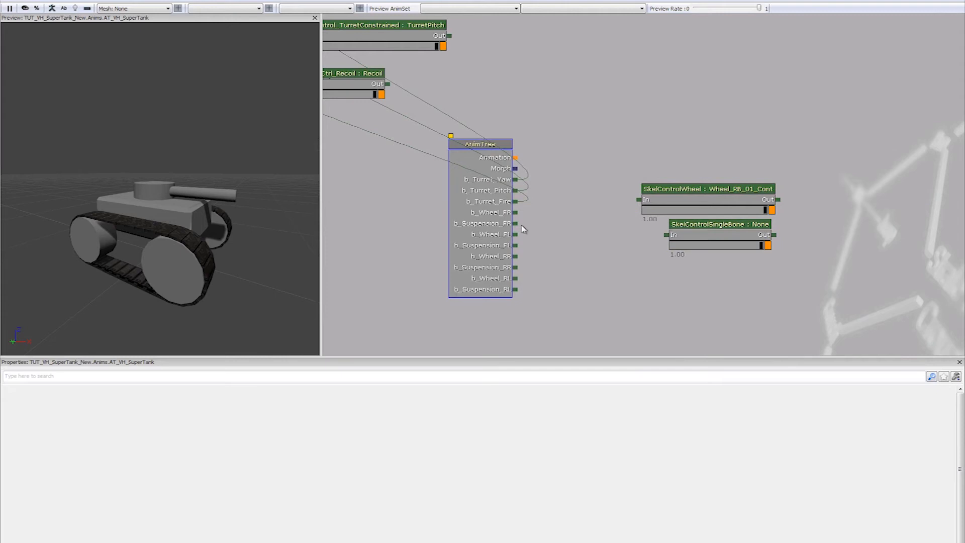
pyautogui.moveTo(695, 118); pyautogui.dragTo(645, 191)
pyautogui.moveTo(645, 226); pyautogui.dragTo(675, 209)
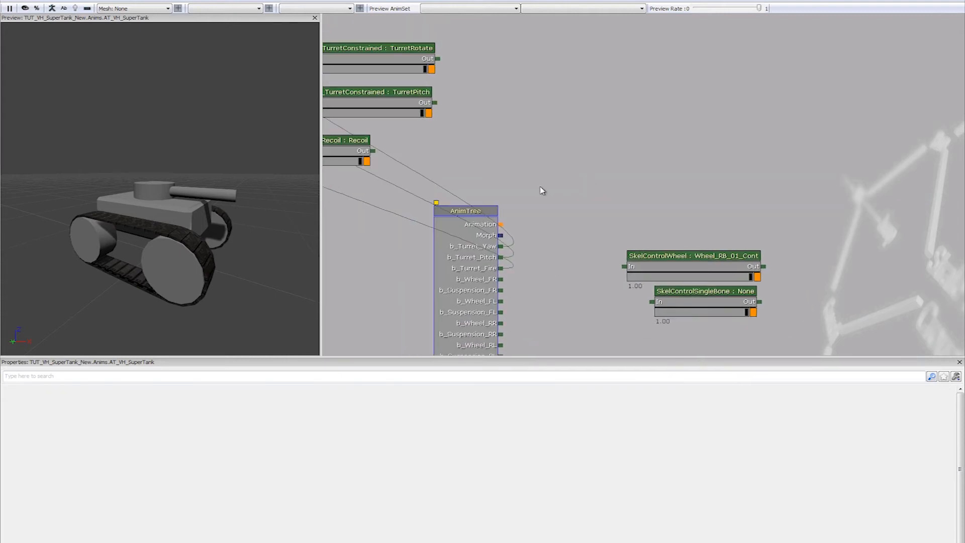
# - Add a new SkelControlWheel node and place it above the pasted wheel control
pyautogui.rightClick(562, 170)
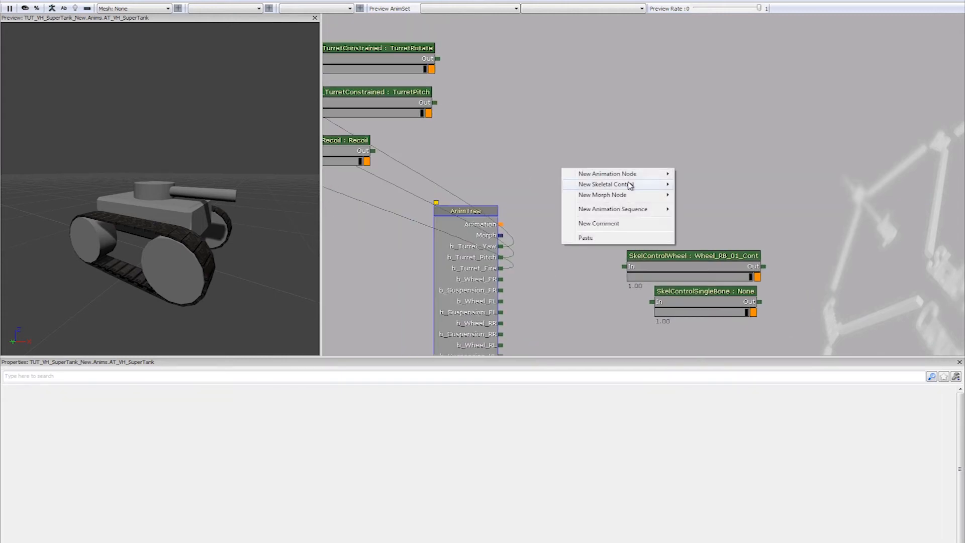
pyautogui.moveTo(641, 185)
pyautogui.moveTo(713, 189)
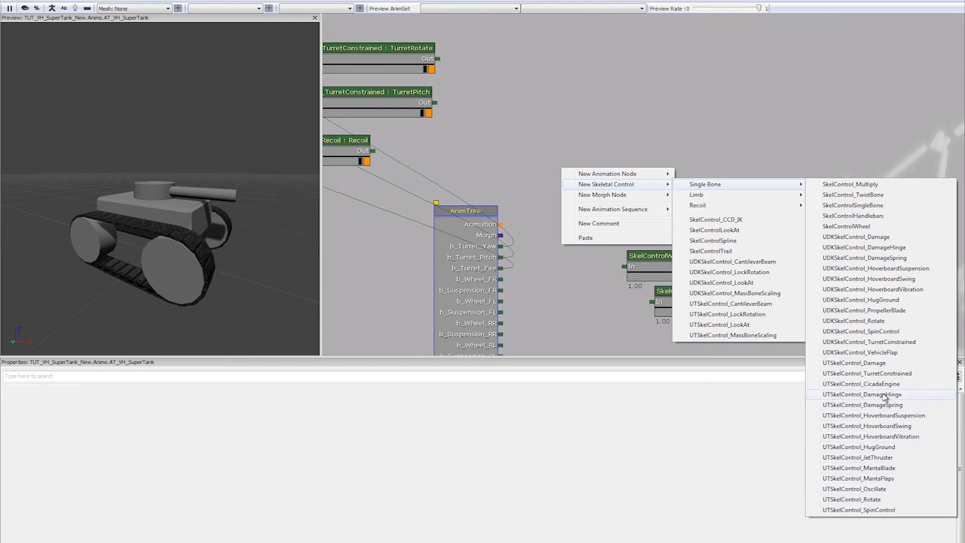
pyautogui.click(875, 227)
pyautogui.click(572, 183)
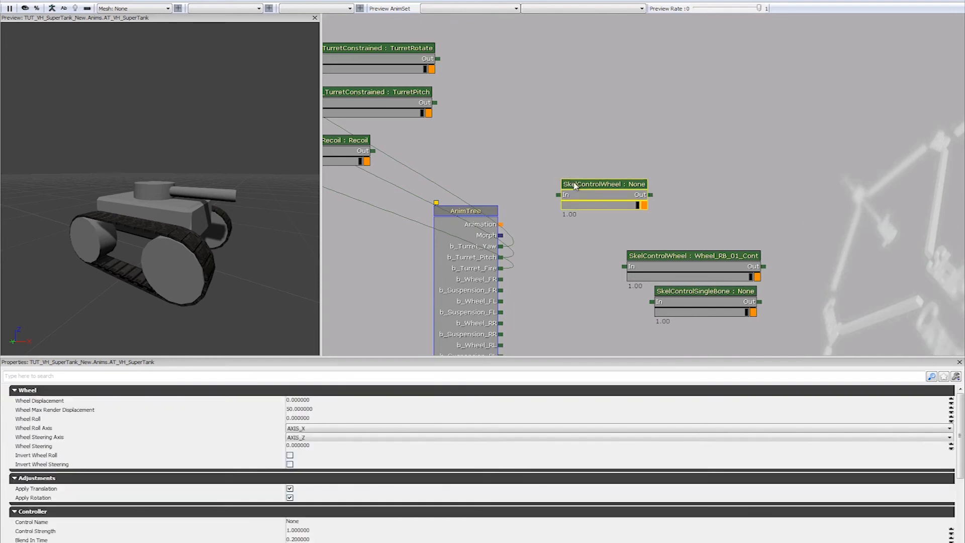
pyautogui.moveTo(578, 188); pyautogui.dragTo(632, 201)
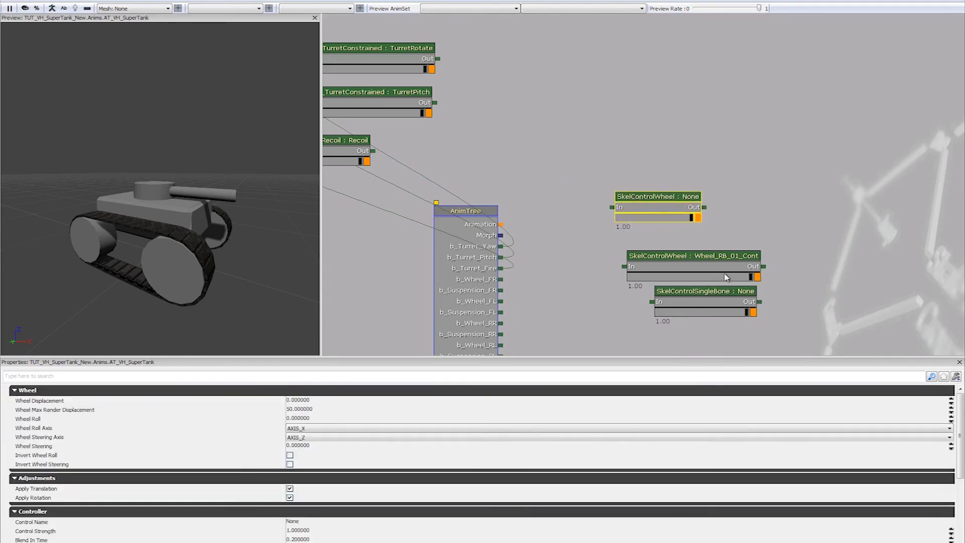
# - Connect the AnimTree's b_Wheel_FR chain to the input of the Wheel_RB_01_Cont wheel control
pyautogui.click(692, 259)
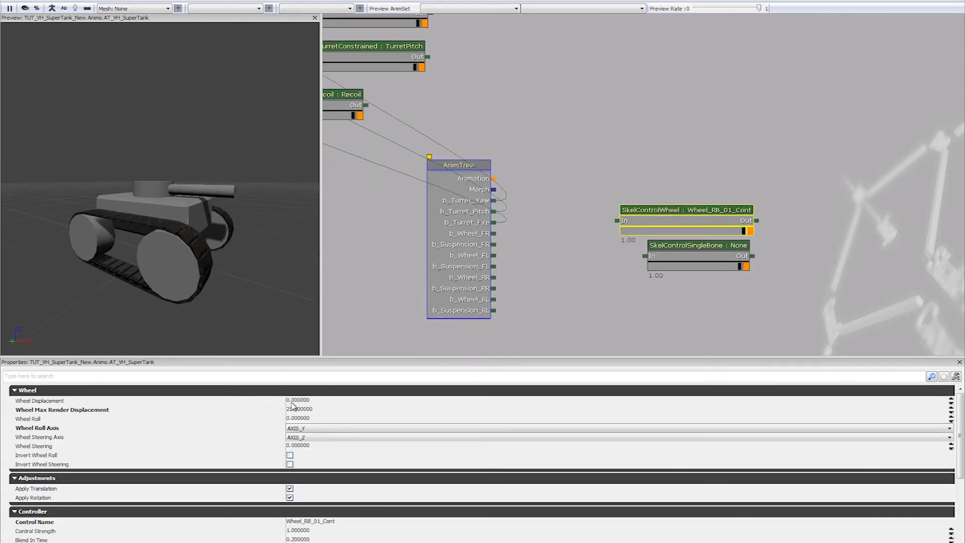
pyautogui.click(316, 401)
pyautogui.click(536, 282)
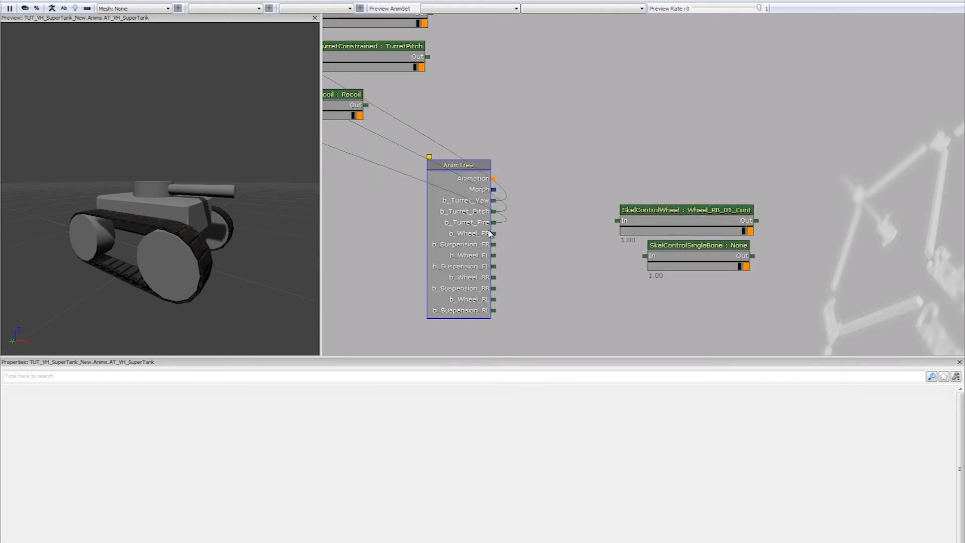
pyautogui.moveTo(494, 234); pyautogui.dragTo(616, 222)
# - Test Wheel Displacement on the wheel control with values of 25 and 50, and reset it to 0
pyautogui.click(674, 211)
pyautogui.click(323, 400)
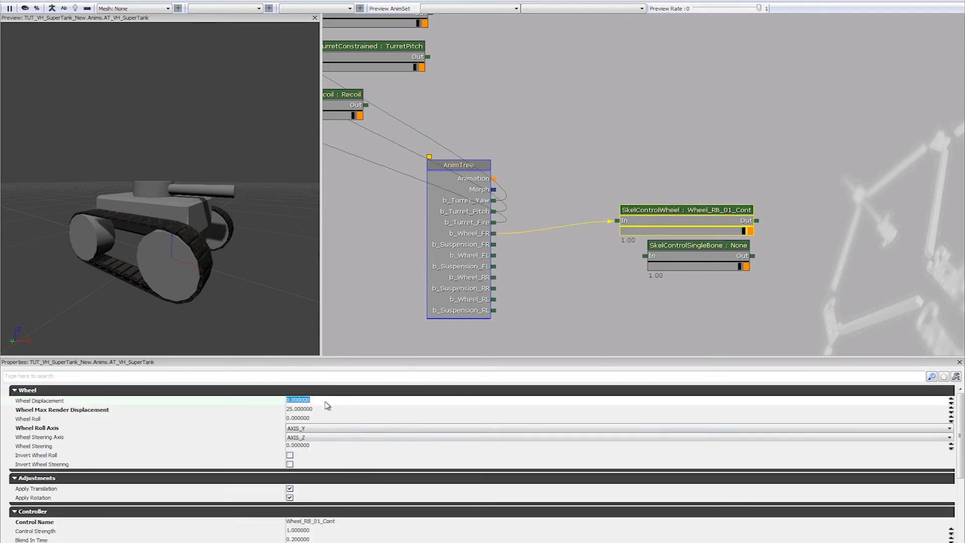
pyautogui.write('25')
pyautogui.press('Return')
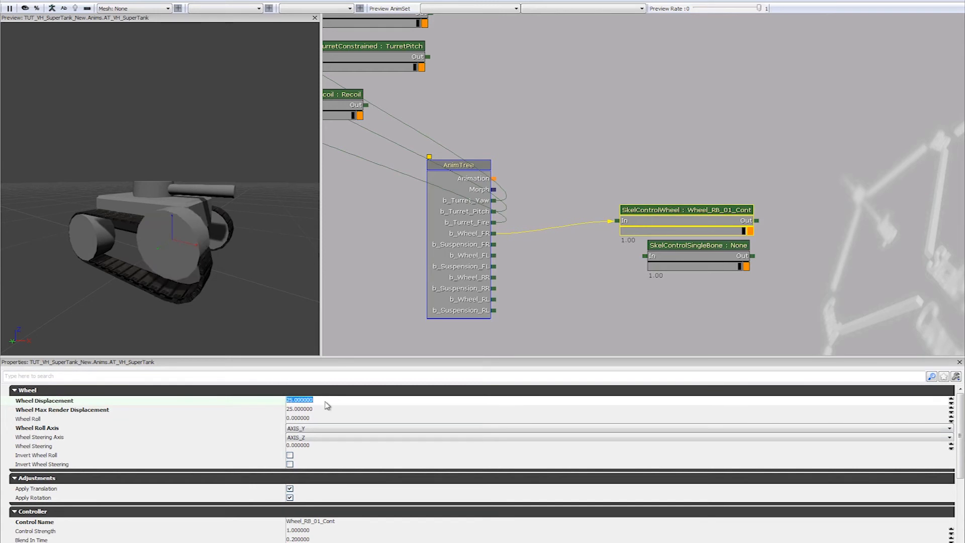
pyautogui.write('50')
pyautogui.click(123, 411)
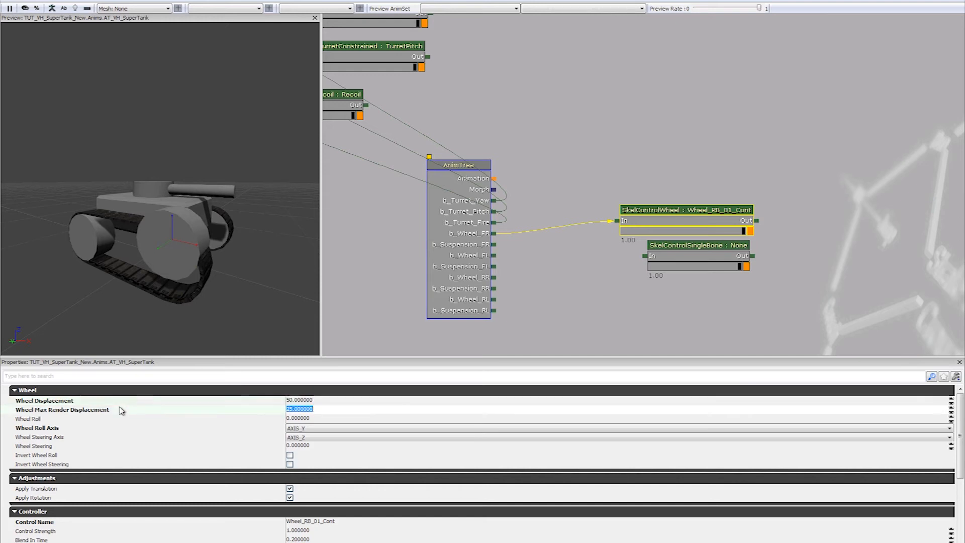
pyautogui.click(312, 401)
pyautogui.press('Tab')
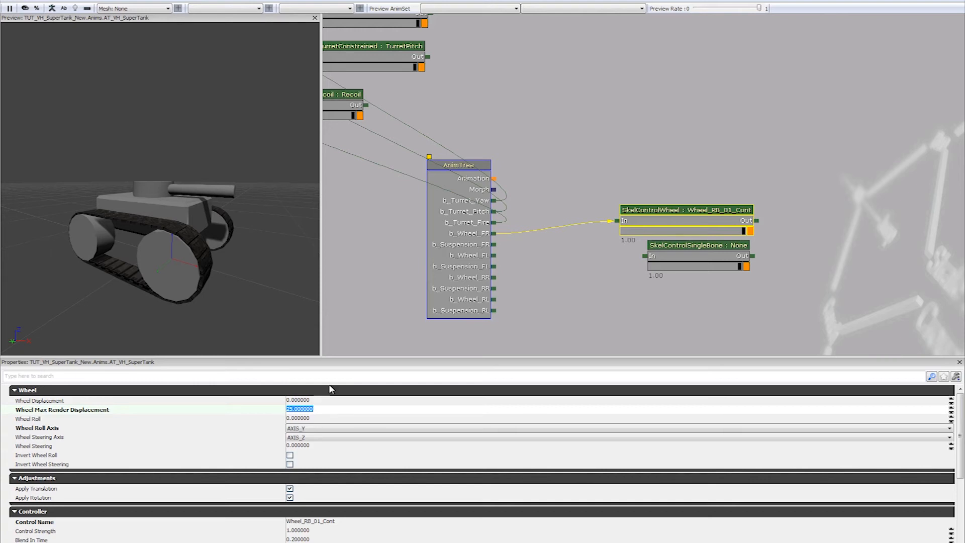
# - Try a Wheel Max Render Displacement of 55 with a Wheel Displacement of 35 on the wheel control
pyautogui.moveTo(184, 264); pyautogui.dragTo(236, 287)
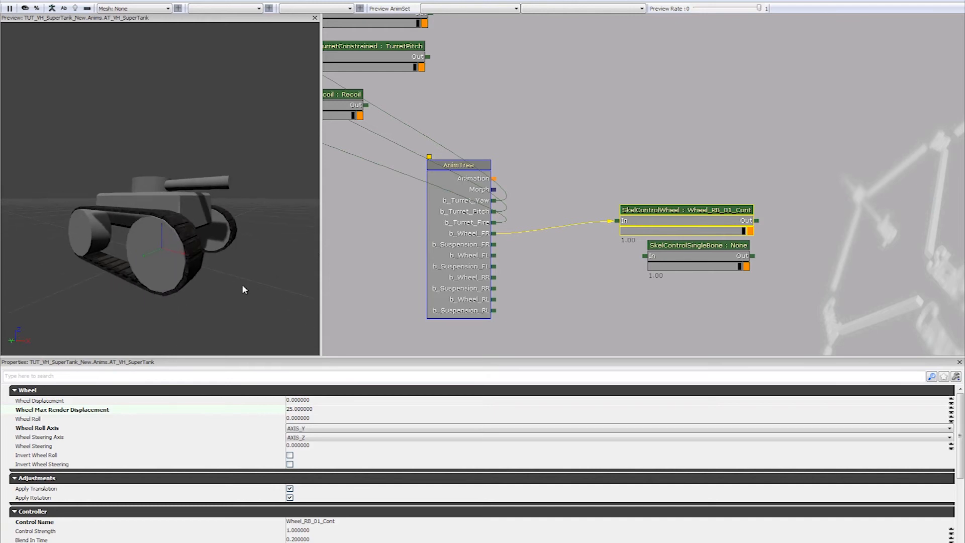
pyautogui.click(316, 402)
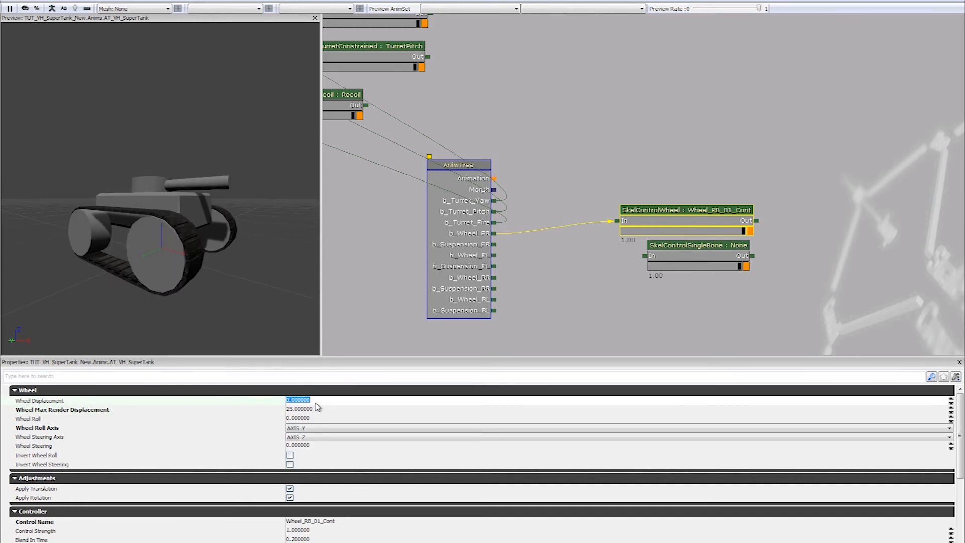
pyautogui.click(317, 406)
pyautogui.write('55')
pyautogui.press('Return')
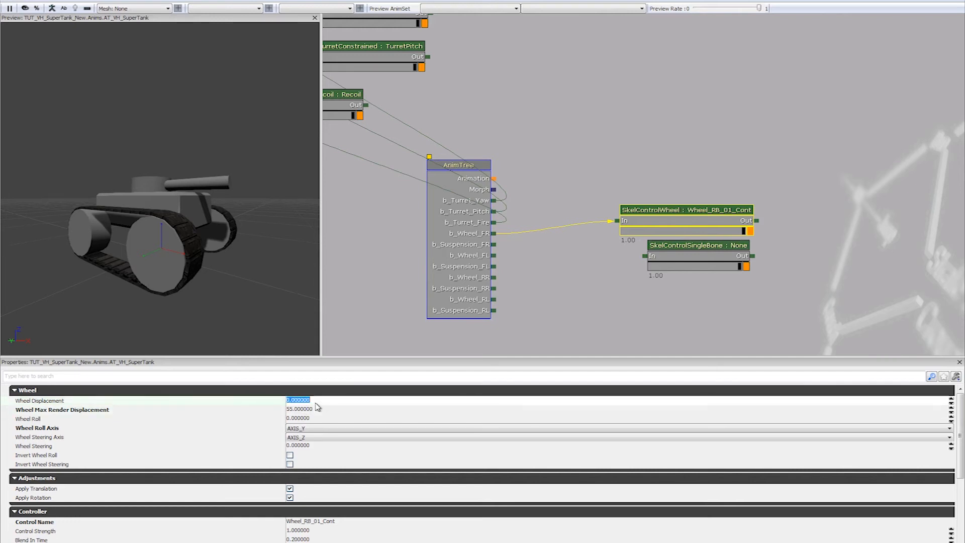
pyautogui.write('35')
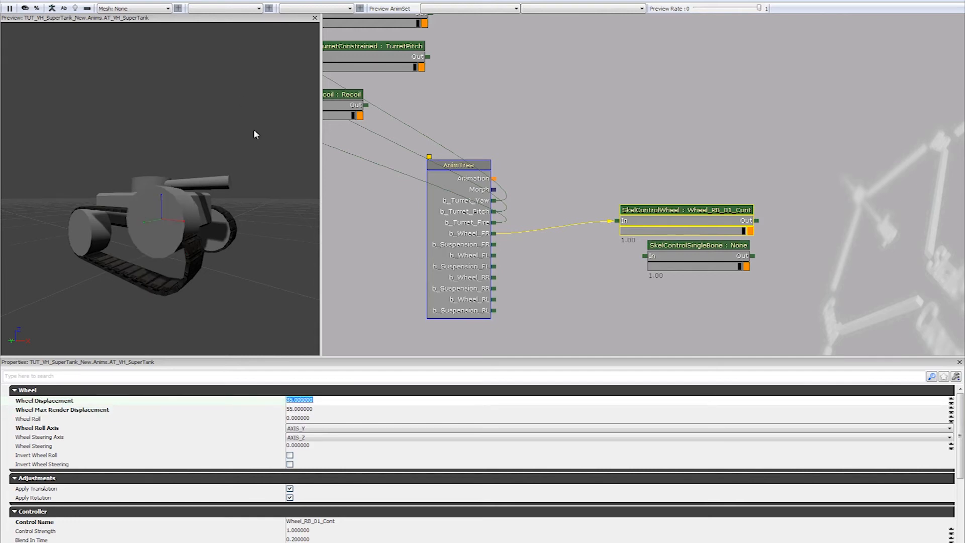
pyautogui.press('Return')
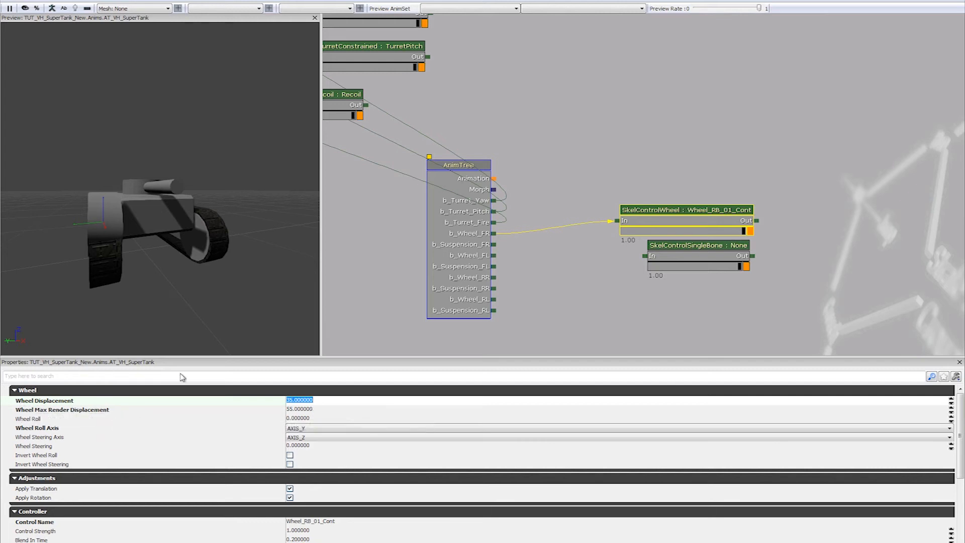
# - Set the wheel control's Wheel Max Render Displacement to 35 and return Wheel Displacement to 0
pyautogui.moveTo(236, 322); pyautogui.dragTo(171, 321)
pyautogui.click(316, 401)
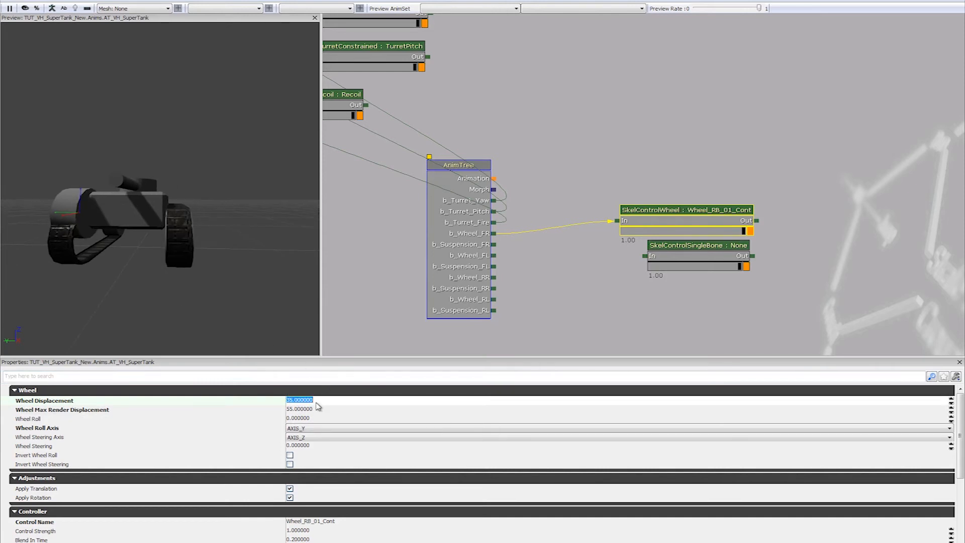
pyautogui.moveTo(194, 279); pyautogui.dragTo(216, 287)
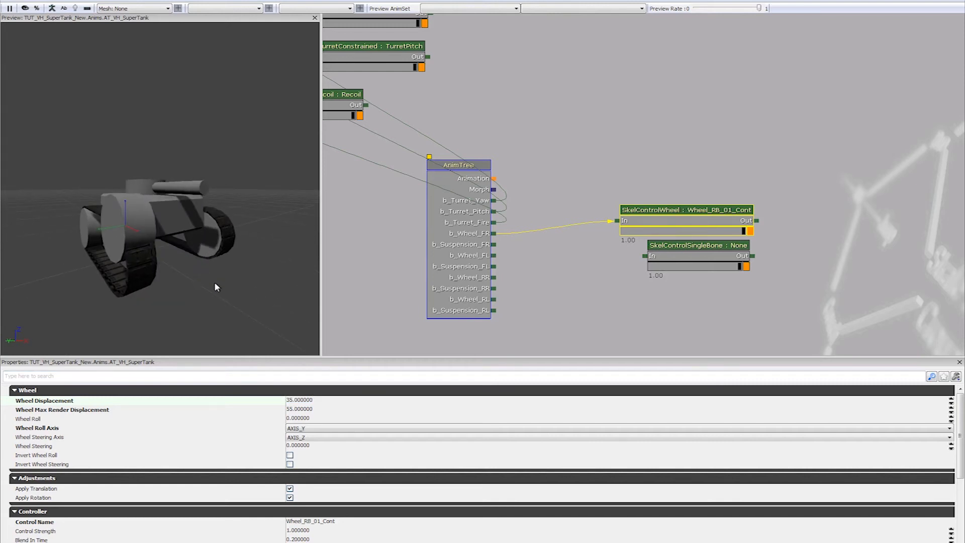
pyautogui.click(334, 410)
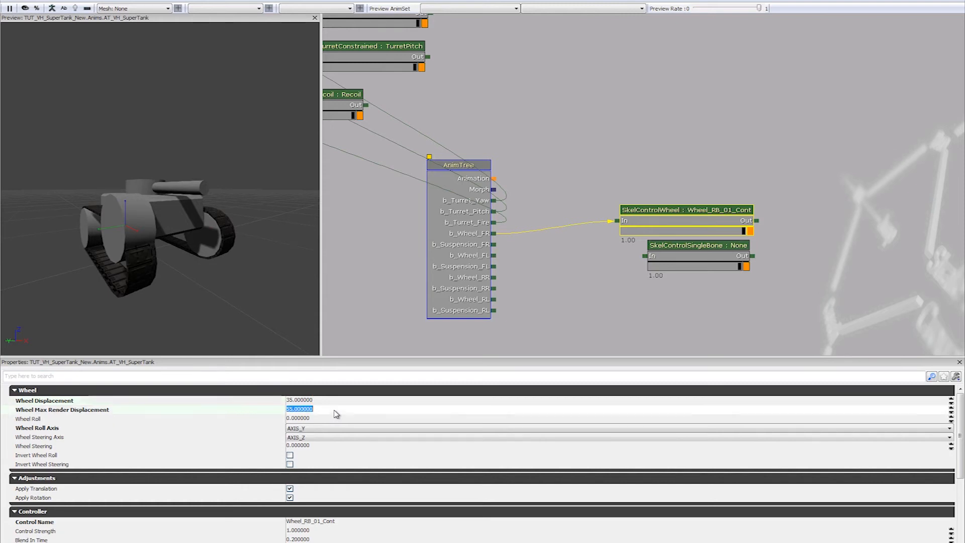
pyautogui.write('35')
pyautogui.press('Return')
pyautogui.click(320, 401)
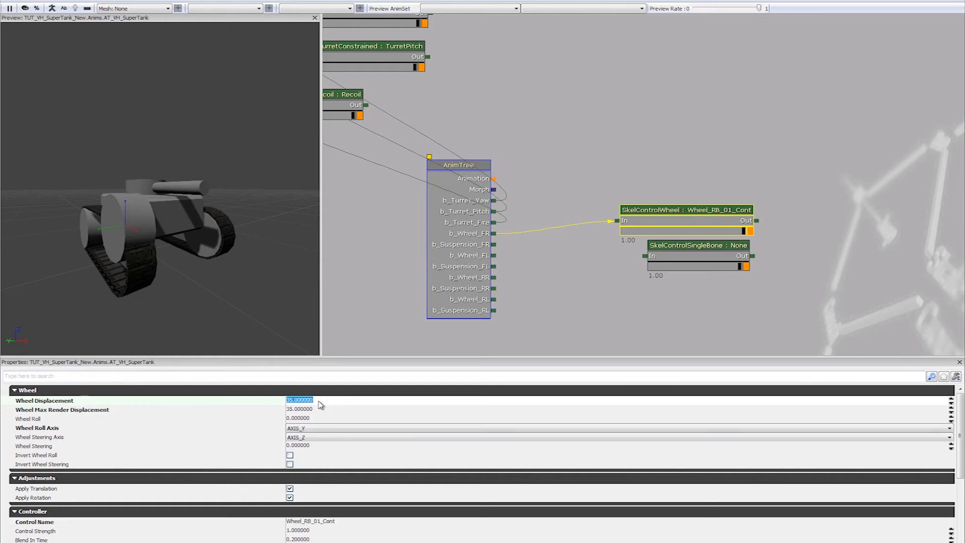
pyautogui.write('0')
pyautogui.press('Return')
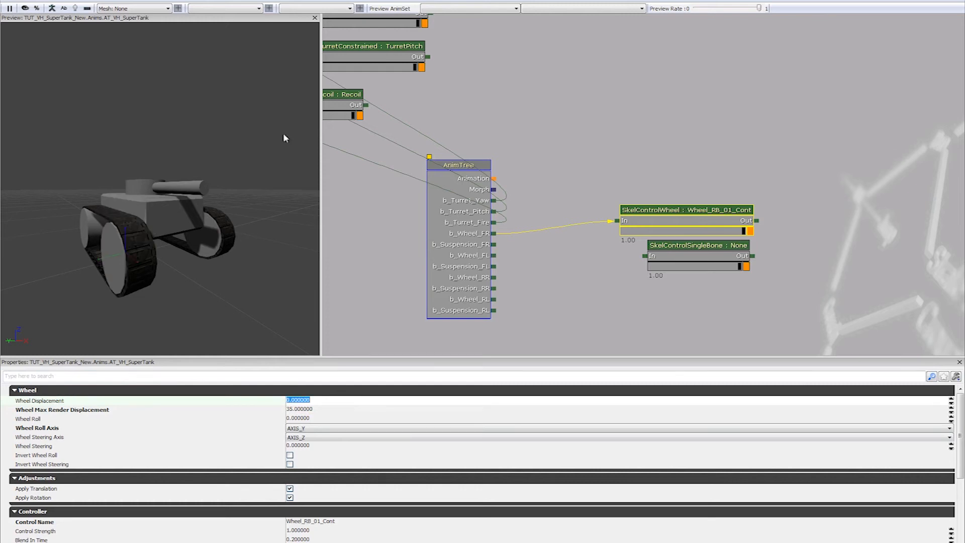
# - Test the front-right wheel's rotation with a Wheel Roll of 15 and return it to 0
pyautogui.click(324, 419)
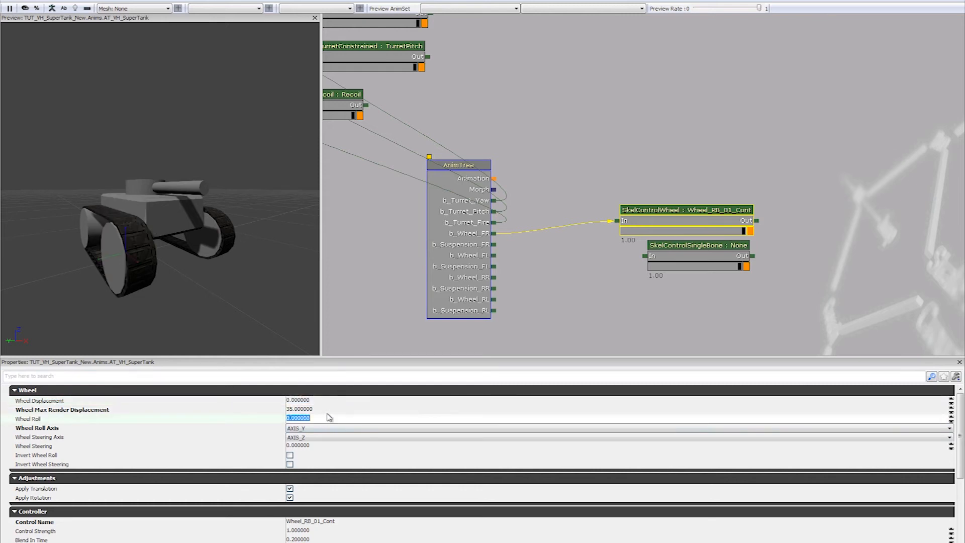
pyautogui.moveTo(165, 347); pyautogui.dragTo(236, 303)
pyautogui.click(51, 401)
pyautogui.click(315, 418)
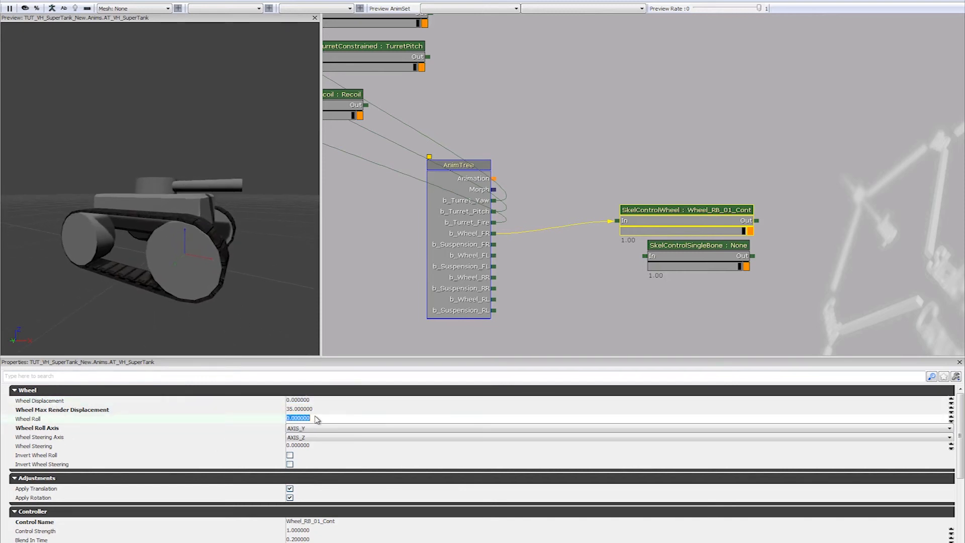
pyautogui.write('15')
pyautogui.press('Return')
pyautogui.write('0')
pyautogui.press('Return')
# - Reset the Wheel Roll Axis to its default and set it back to AXIS_Y
pyautogui.click(68, 428)
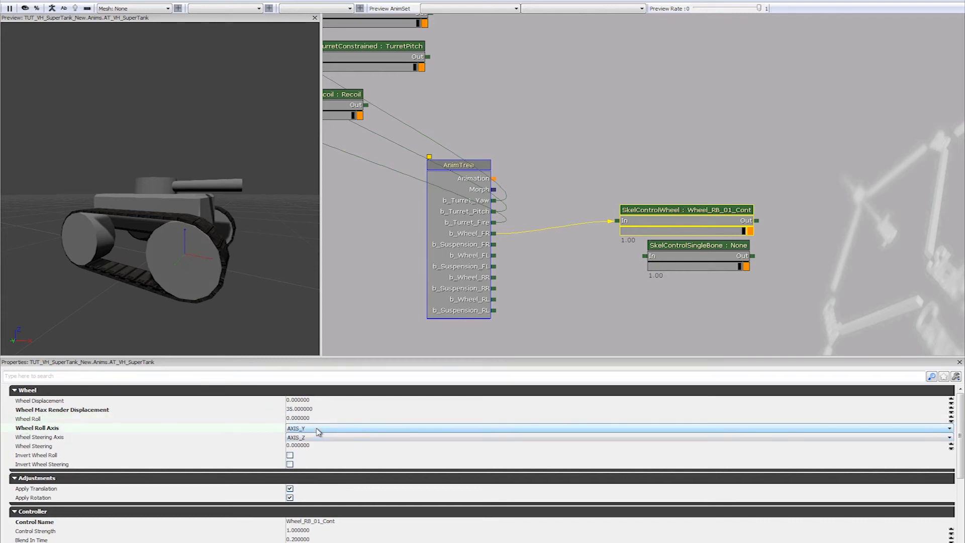
pyautogui.click(317, 428)
pyautogui.click(317, 429)
pyautogui.rightClick(46, 426)
pyautogui.click(82, 435)
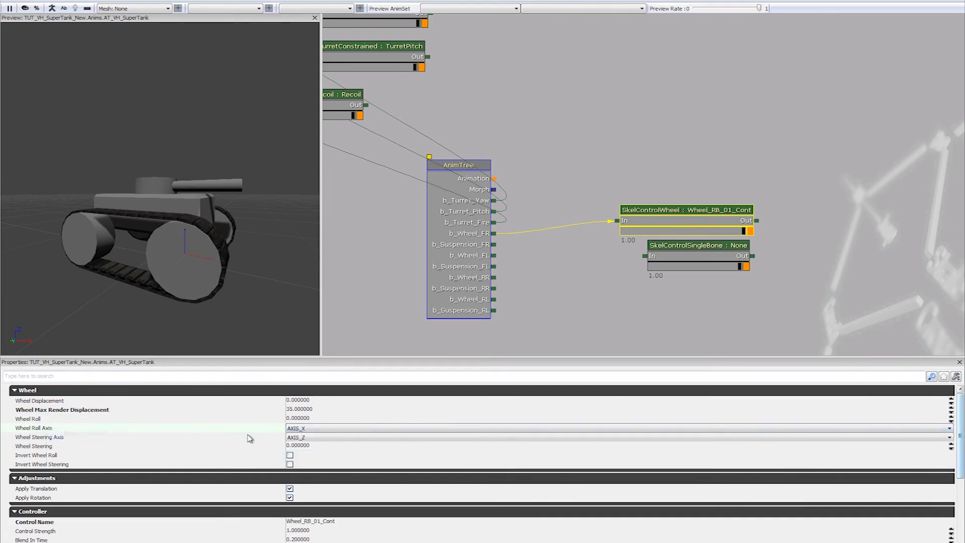
pyautogui.click(304, 429)
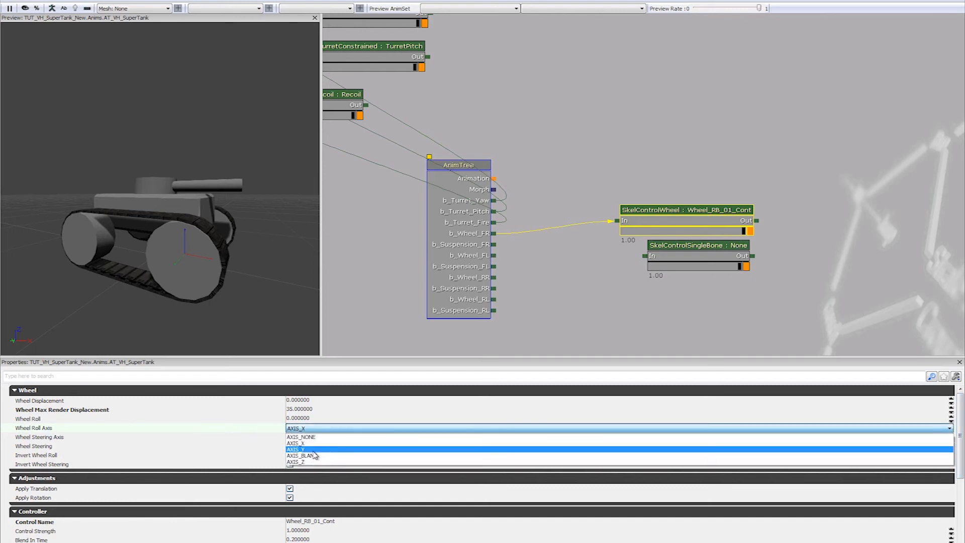
pyautogui.click(313, 450)
# - Test the front-right wheel's steering with a Wheel Steering value of 35 and return it to 0
pyautogui.moveTo(171, 261)
pyautogui.mouseDown()
pyautogui.moveTo(139, 266)
pyautogui.moveTo(143, 281)
pyautogui.moveTo(192, 285)
pyautogui.moveTo(155, 267)
pyautogui.moveTo(164, 258)
pyautogui.mouseUp()
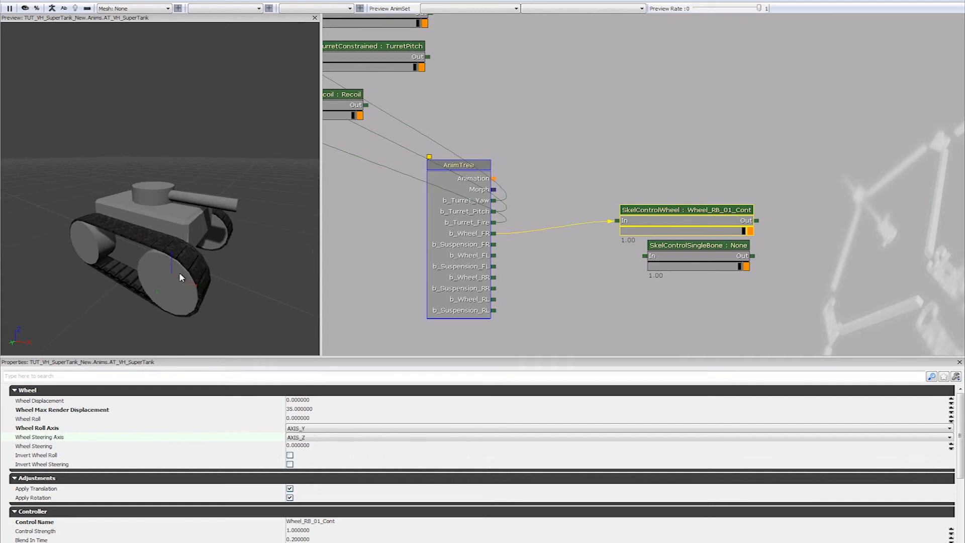
pyautogui.moveTo(265, 343); pyautogui.dragTo(231, 323)
pyautogui.click(337, 448)
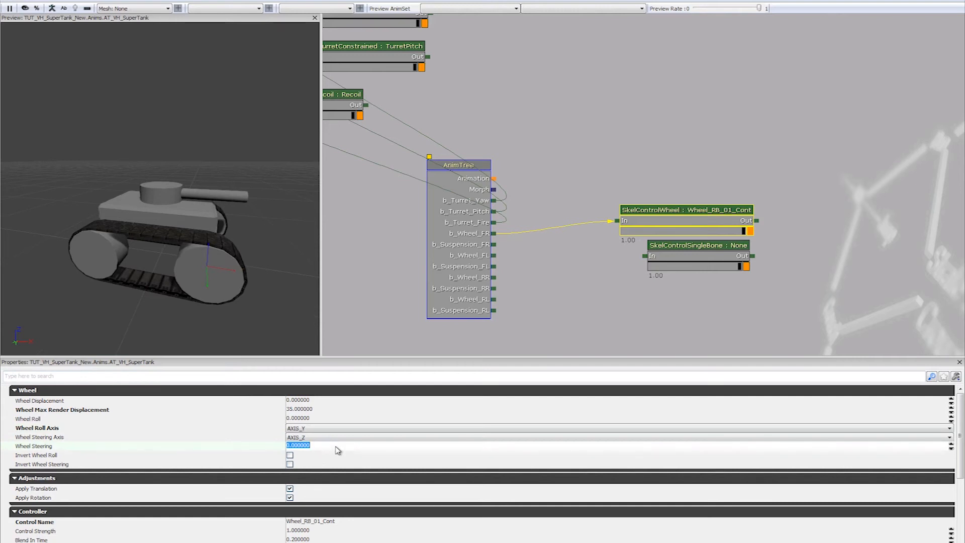
pyautogui.write('35')
pyautogui.press('Return')
pyautogui.write('0')
pyautogui.press('Return')
# - Check the available Wheel Steering Axis options, keeping AXIS_Z selected
pyautogui.click(63, 440)
pyautogui.moveTo(167, 338)
pyautogui.mouseDown()
pyautogui.moveTo(196, 336)
pyautogui.moveTo(177, 328)
pyautogui.mouseUp()
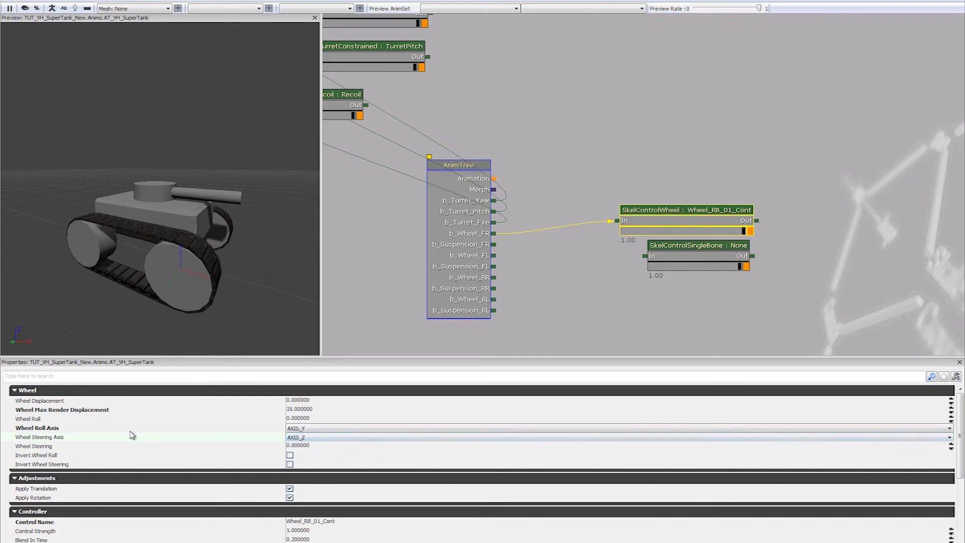
pyautogui.click(311, 438)
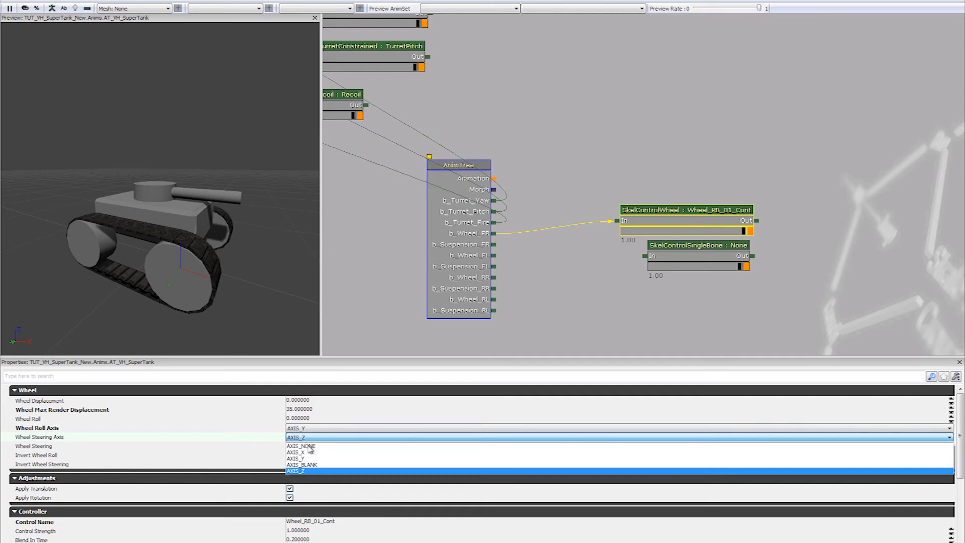
pyautogui.click(305, 471)
pyautogui.moveTo(180, 290); pyautogui.dragTo(234, 306)
# - Examine the Wheel Steering and invert options and the Apply Translation and Apply Rotation adjustments of the wheel control
pyautogui.click(80, 447)
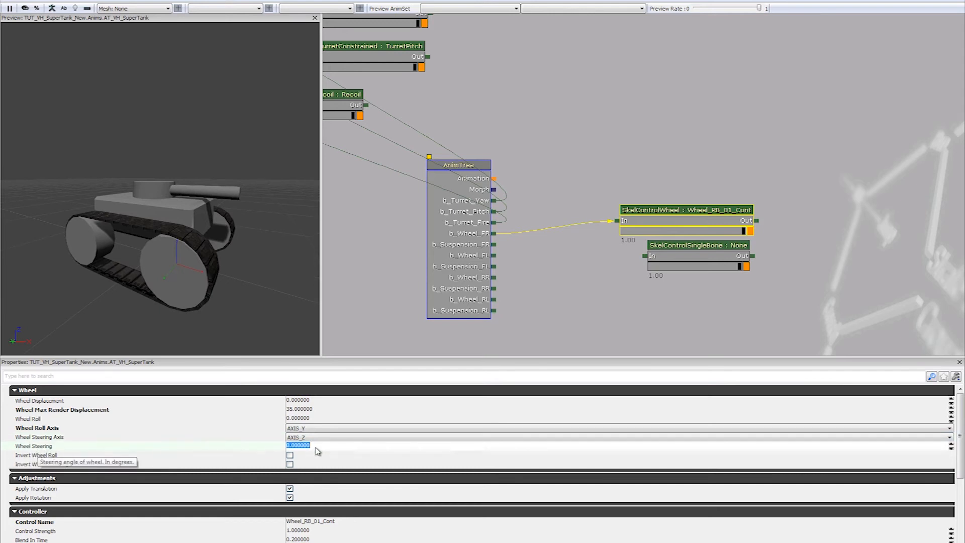
pyautogui.click(92, 457)
pyautogui.scroll(-1, 92, 460)
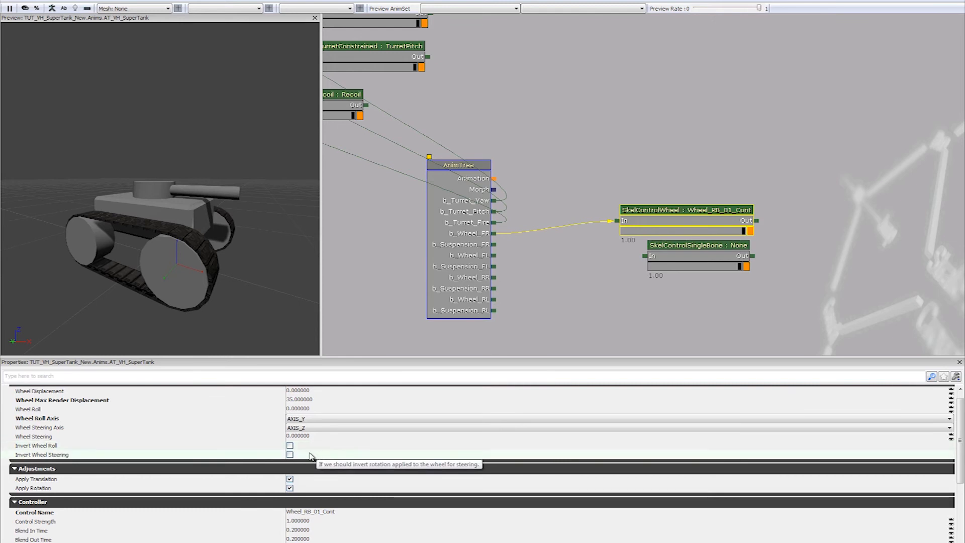
pyautogui.click(323, 436)
pyautogui.scroll(-3, 324, 439)
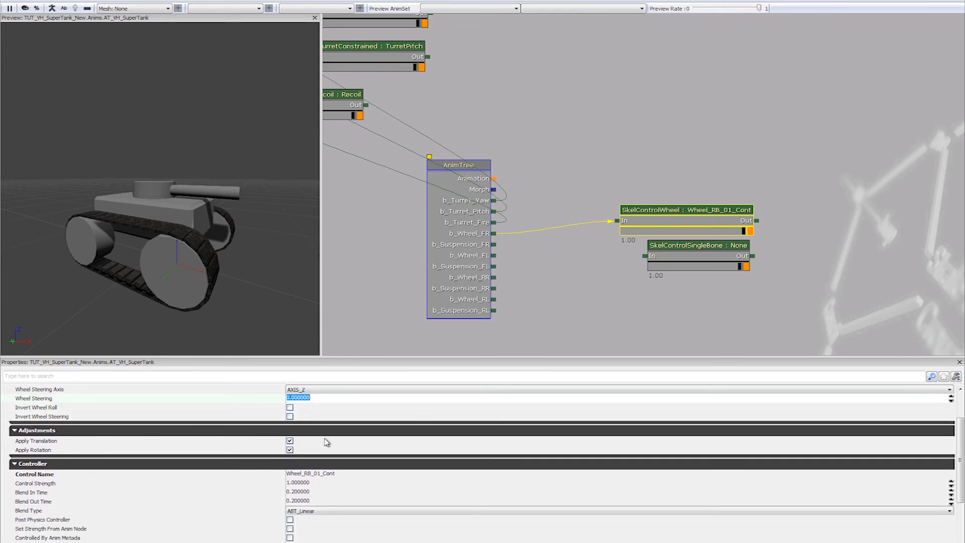
pyautogui.click(322, 436)
pyautogui.click(302, 441)
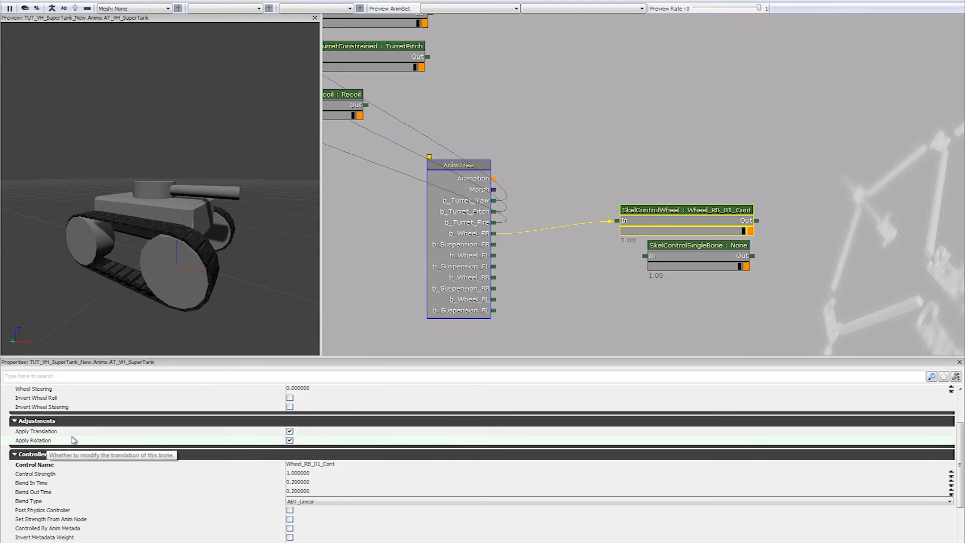
# - Set Wheel Displacement to 35 and turn off Apply Translation for the wheel control
pyautogui.scroll(2, 320, 395)
pyautogui.click(319, 395)
pyautogui.write('35')
pyautogui.press('Return')
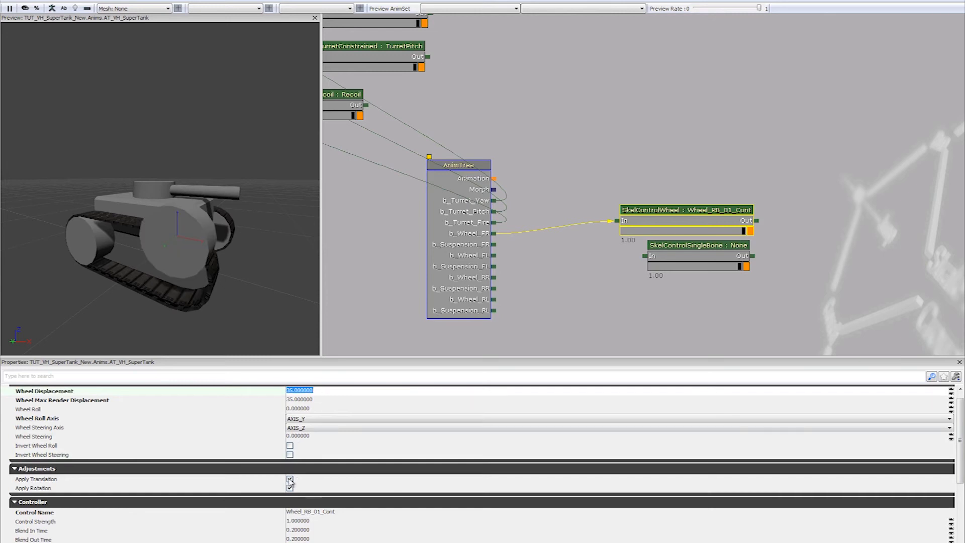
pyautogui.click(290, 480)
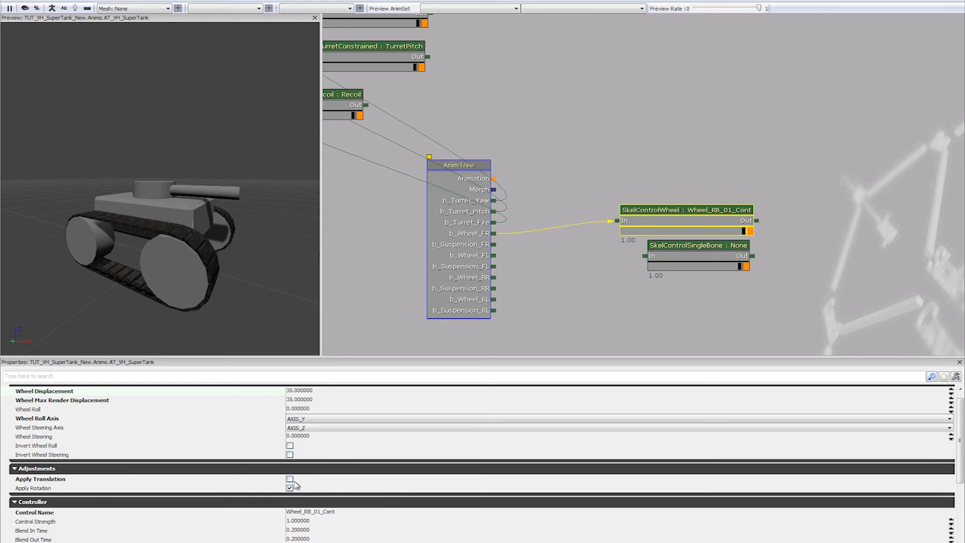
# - Turn Apply Translation back on for the wheel control and reset its Wheel Displacement to 0
pyautogui.click(292, 480)
pyautogui.click(323, 386)
pyautogui.scroll(1, 310, 401)
pyautogui.click(310, 390)
pyautogui.click(317, 399)
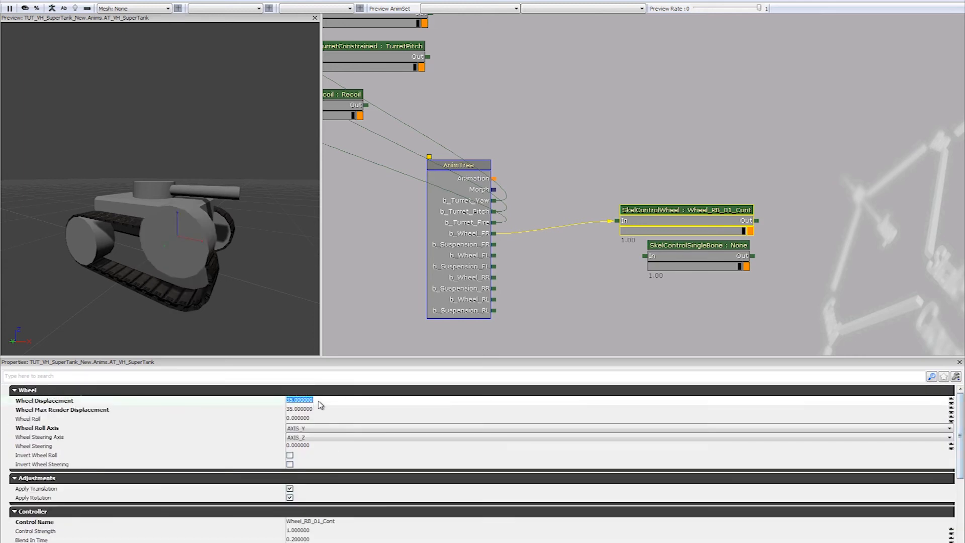
pyautogui.click(303, 490)
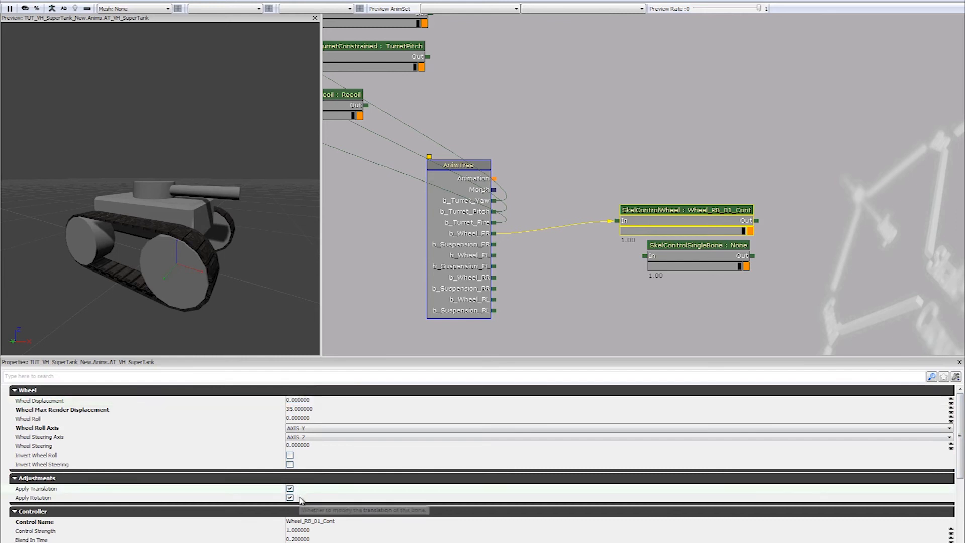
# - Rename the front-right wheel control to Wheel_FR_Cont in its Controller settings
pyautogui.scroll(-3, 45, 455)
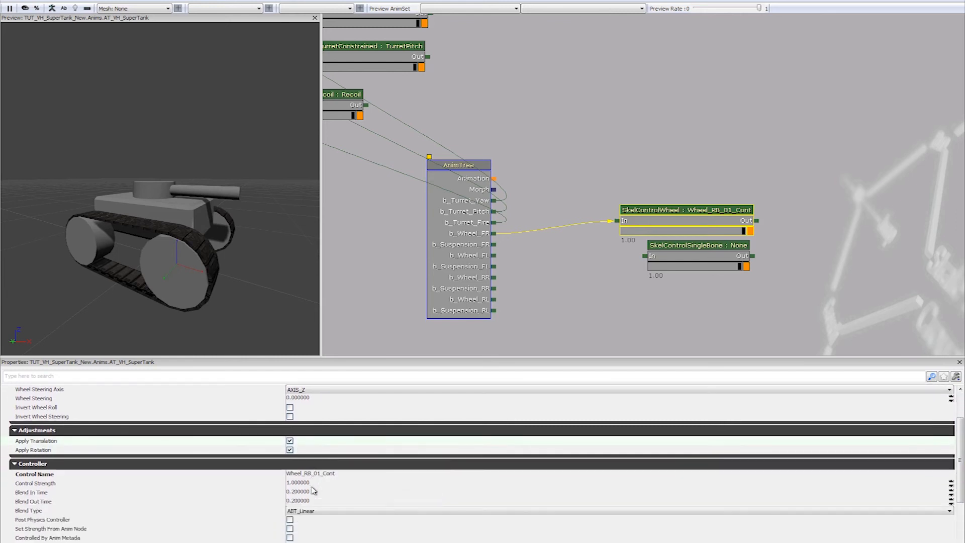
pyautogui.click(359, 492)
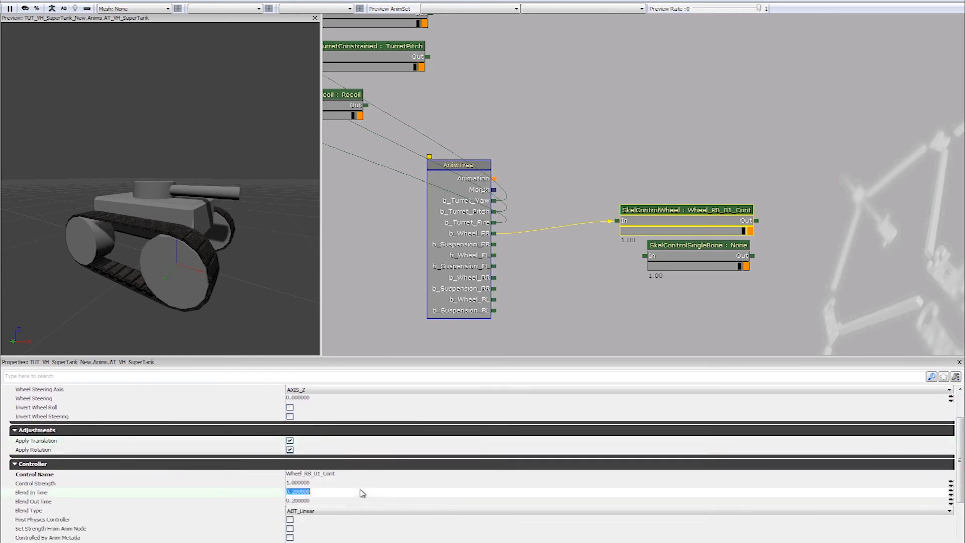
pyautogui.scroll(-2, 353, 494)
pyautogui.scroll(-2, 352, 493)
pyautogui.scroll(3, 379, 459)
pyautogui.click(352, 445)
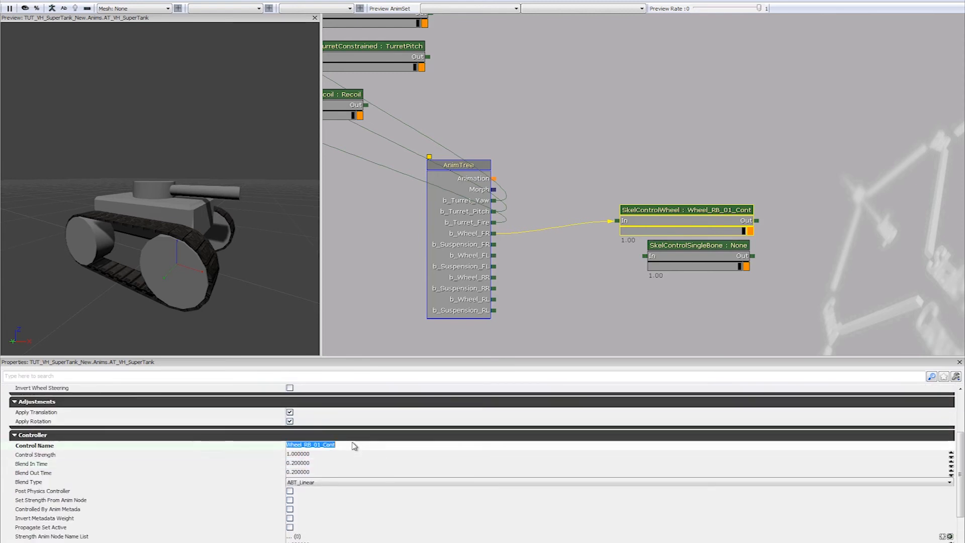
pyautogui.click(325, 453)
pyautogui.click(345, 447)
pyautogui.click(308, 446)
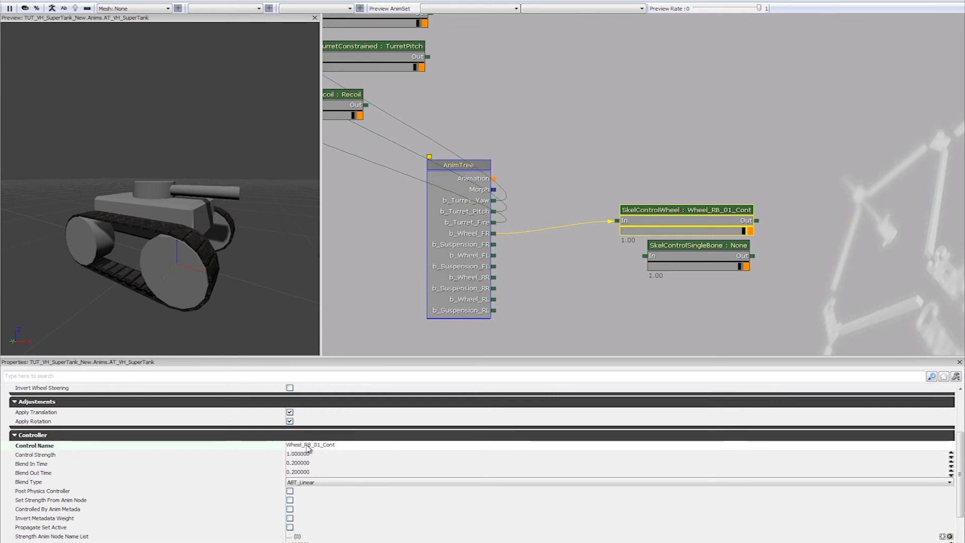
pyautogui.moveTo(305, 445); pyautogui.dragTo(324, 461)
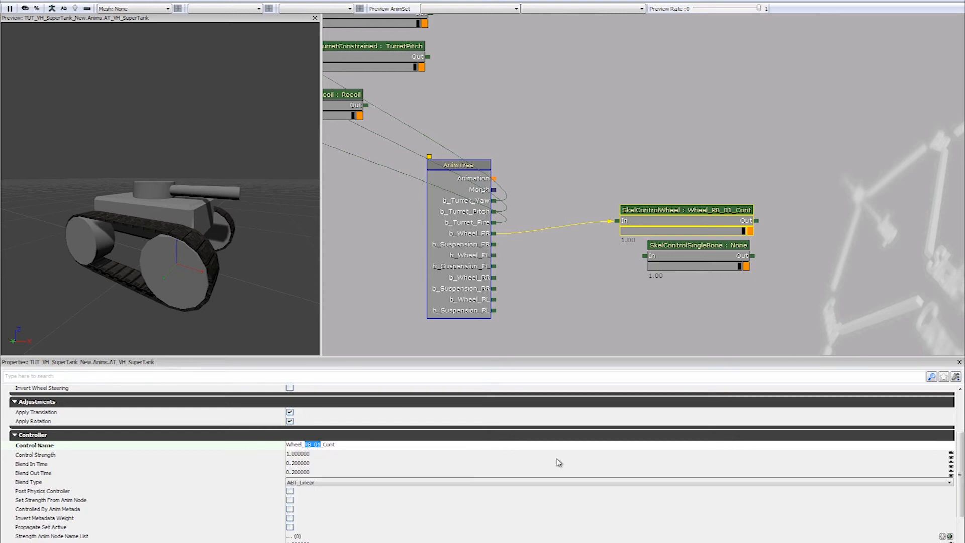
pyautogui.write('FR')
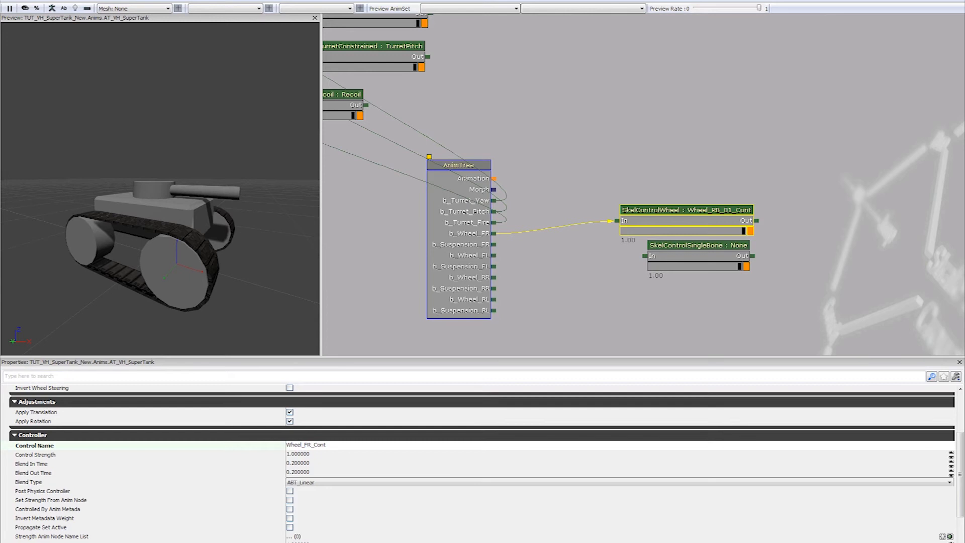
pyautogui.press('Return')
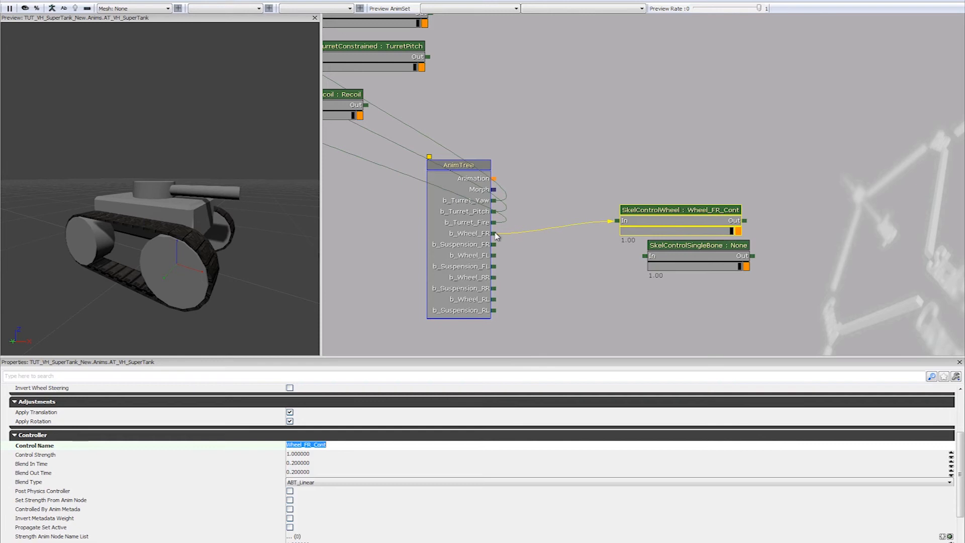
pyautogui.click(305, 446)
pyautogui.moveTo(304, 445); pyautogui.dragTo(324, 447)
pyautogui.click(327, 446)
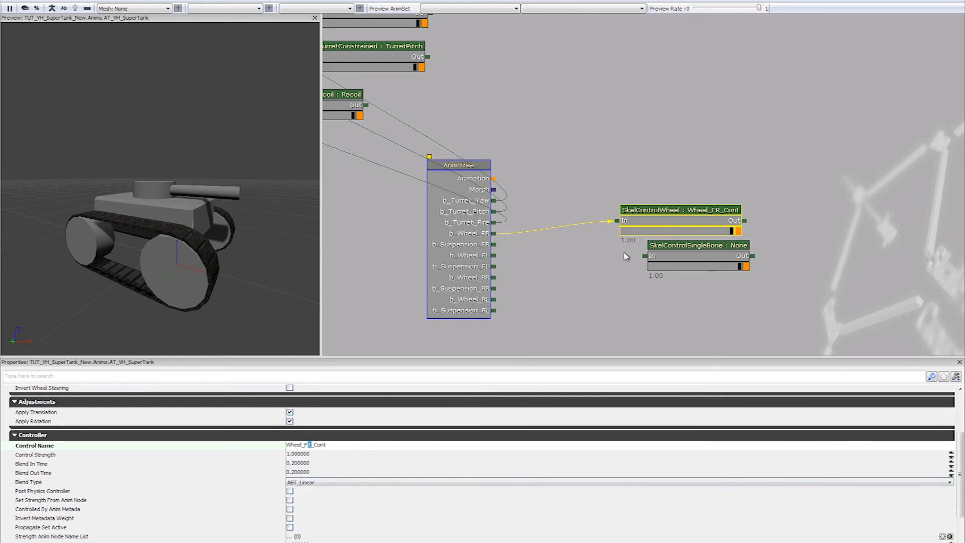
pyautogui.click(623, 259)
pyautogui.moveTo(498, 249); pyautogui.dragTo(645, 259)
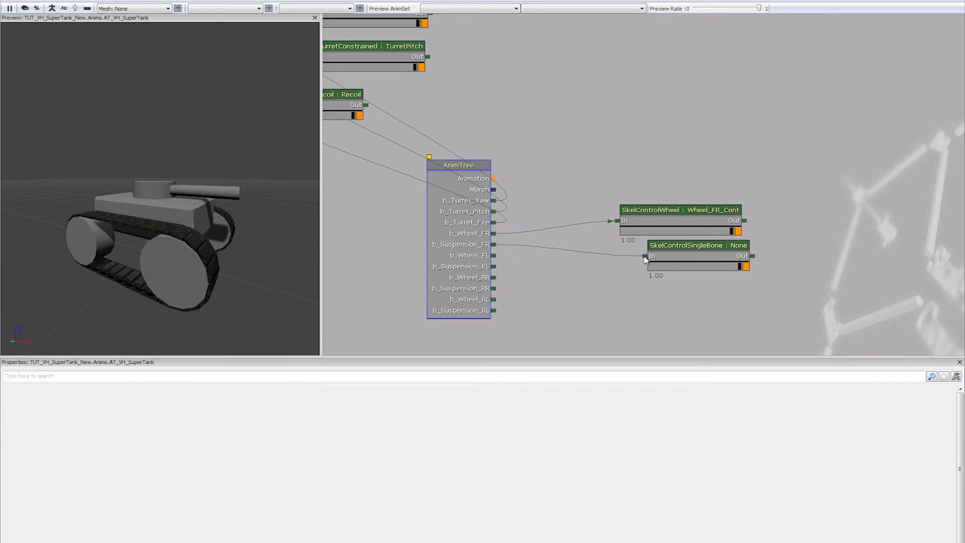
pyautogui.moveTo(643, 260); pyautogui.dragTo(616, 272)
# - Set the Wheel Displacement of Wheel_FR_Cont to 35 to test the wheel without its suspension control
pyautogui.click(658, 210)
pyautogui.click(299, 400)
pyautogui.write('35')
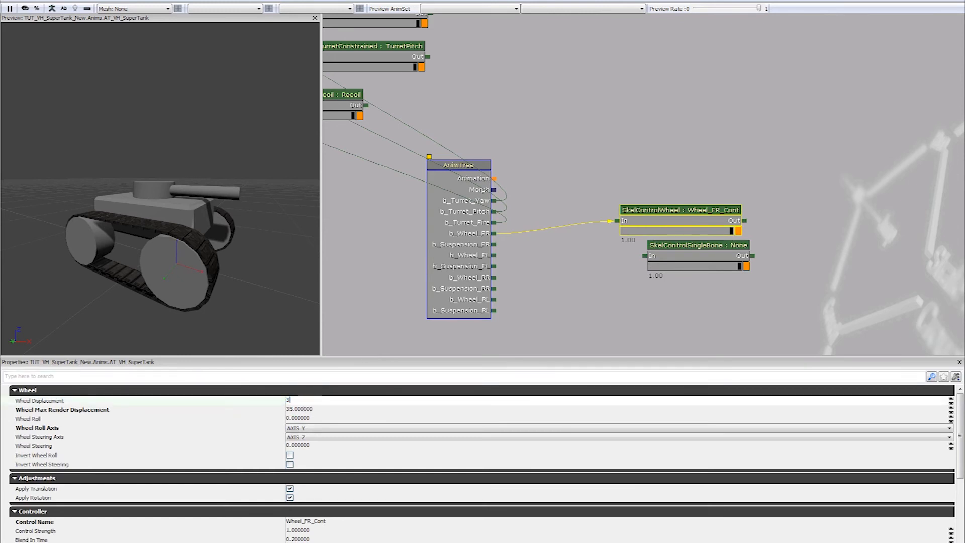
pyautogui.press('Return')
pyautogui.moveTo(289, 235); pyautogui.dragTo(306, 229)
# - Connect the AnimTree's b_Suspension_FR output to the SkelControlSingleBone and inspect the track in the preview
pyautogui.click(634, 242)
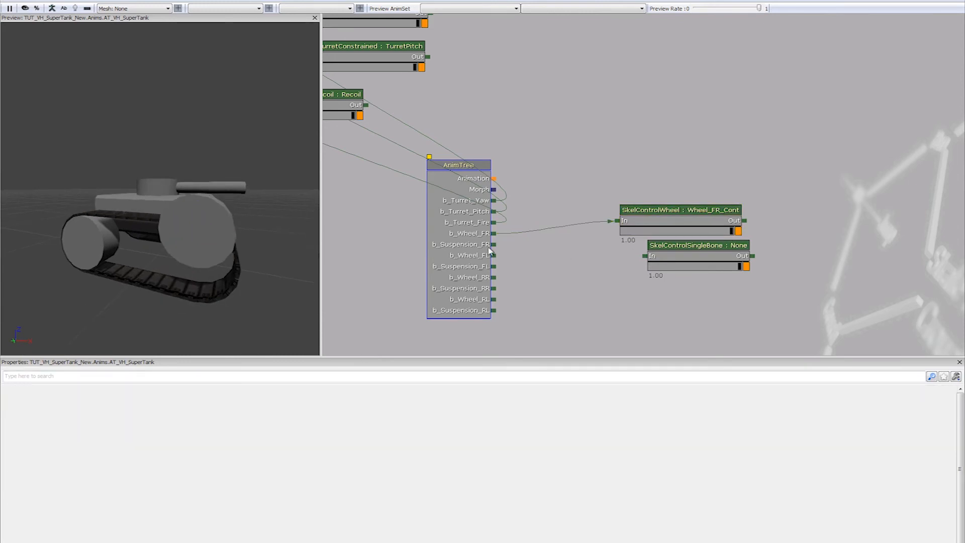
pyautogui.moveTo(494, 244); pyautogui.dragTo(645, 257)
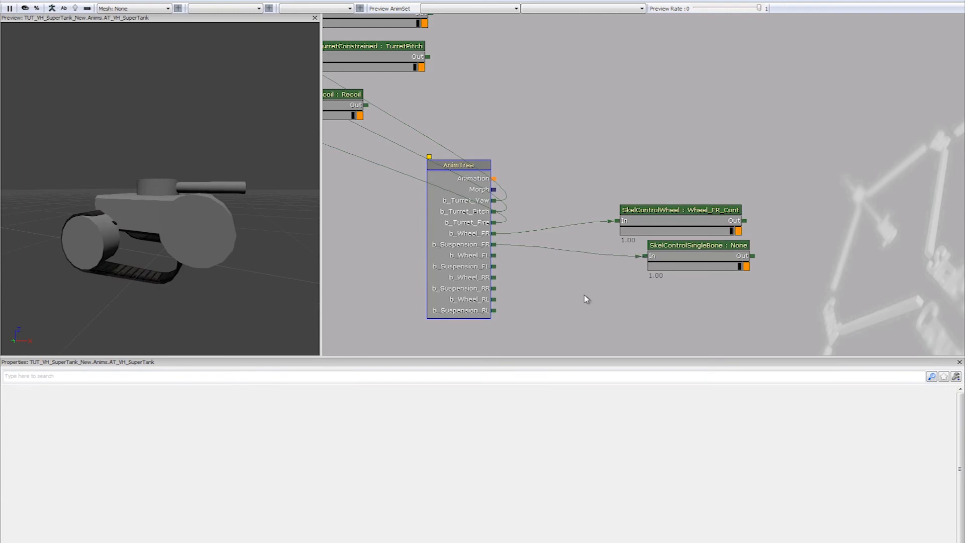
pyautogui.moveTo(198, 251)
pyautogui.mouseDown()
pyautogui.moveTo(136, 251)
pyautogui.moveTo(197, 252)
pyautogui.mouseUp()
pyautogui.moveTo(234, 280); pyautogui.dragTo(401, 241)
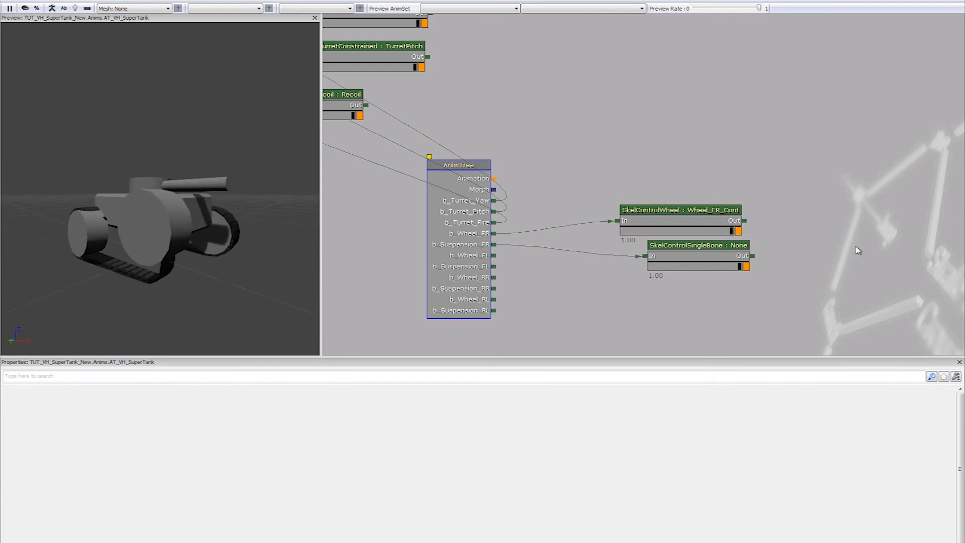
# - Set the suspension control's Translation Space Bone Name to b_Wheel_FR and inspect the front-right track in the preview
pyautogui.click(723, 255)
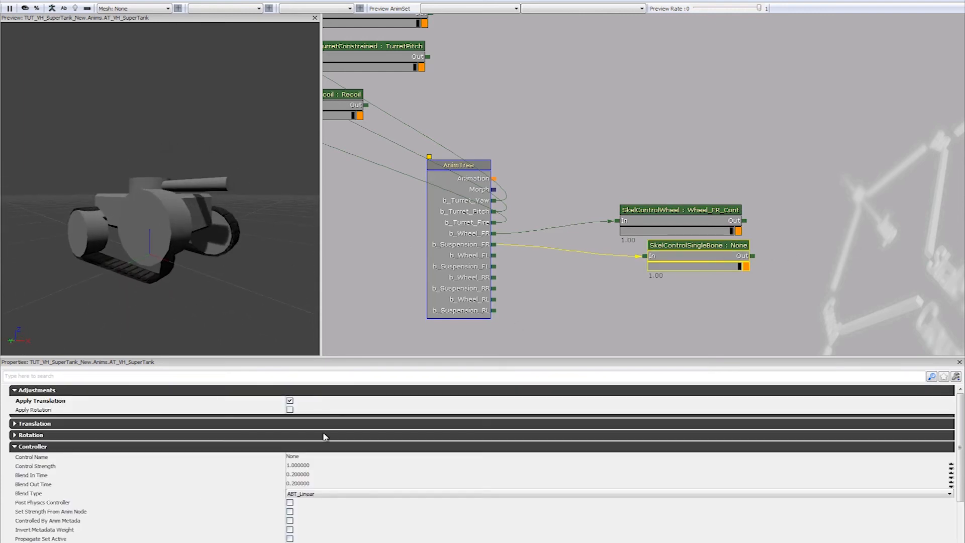
pyautogui.click(31, 422)
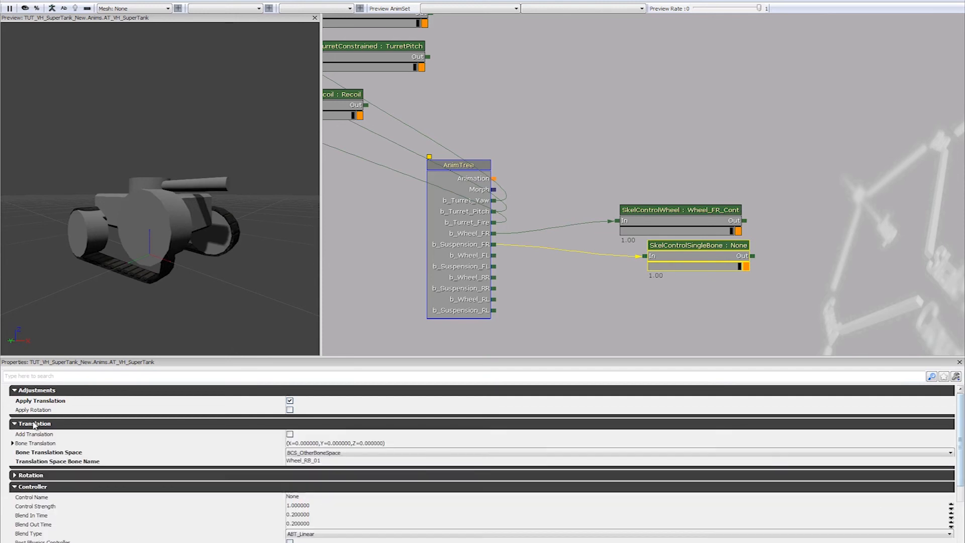
pyautogui.click(40, 474)
pyautogui.click(311, 464)
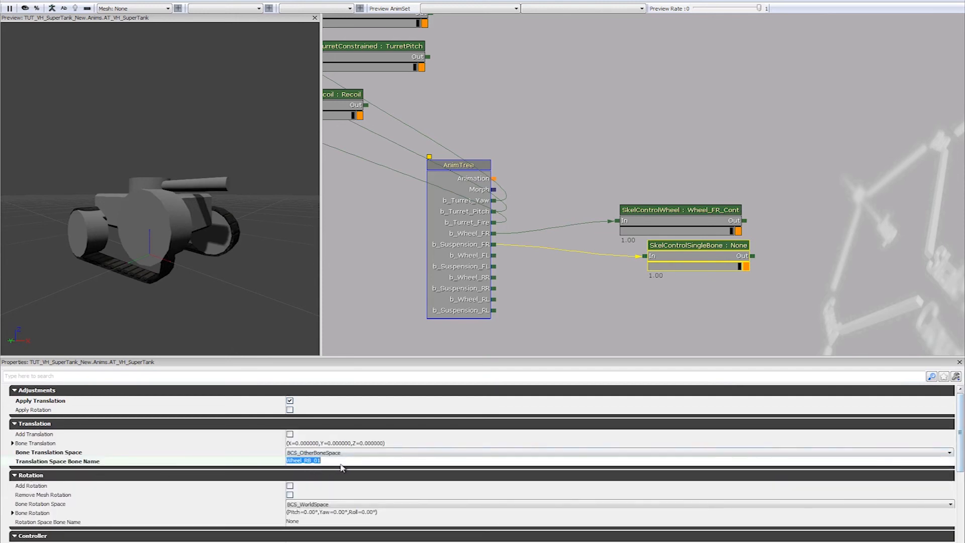
pyautogui.click(323, 460)
pyautogui.click(311, 461)
pyautogui.moveTo(336, 464); pyautogui.dragTo(196, 466)
pyautogui.write('b')
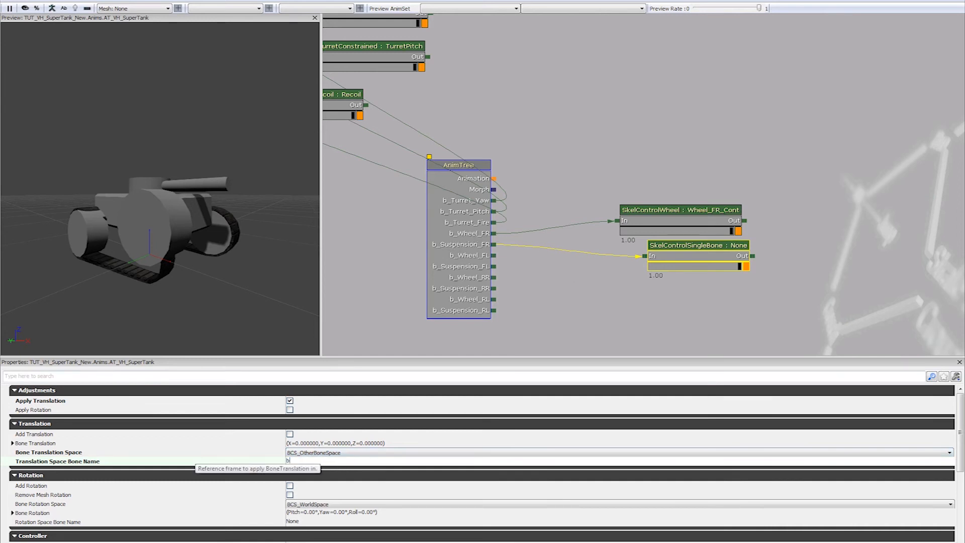
pyautogui.write('_wheel_fr')
pyautogui.press('Return')
pyautogui.moveTo(200, 278); pyautogui.dragTo(238, 262)
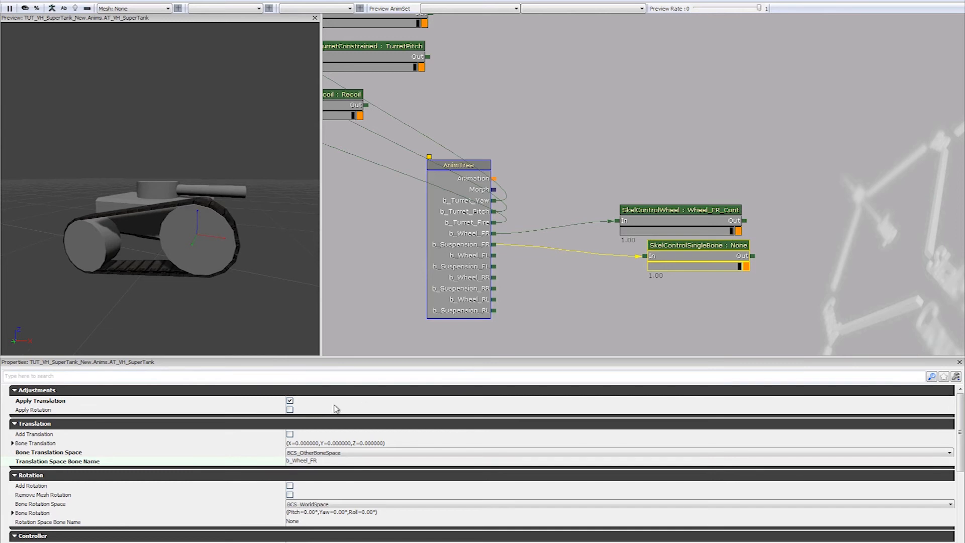
# - Check the Bone Translation Space options, keeping BCS_OtherBoneSpace, and toggle Apply Rotation on and back off for the suspension control
pyautogui.click(337, 452)
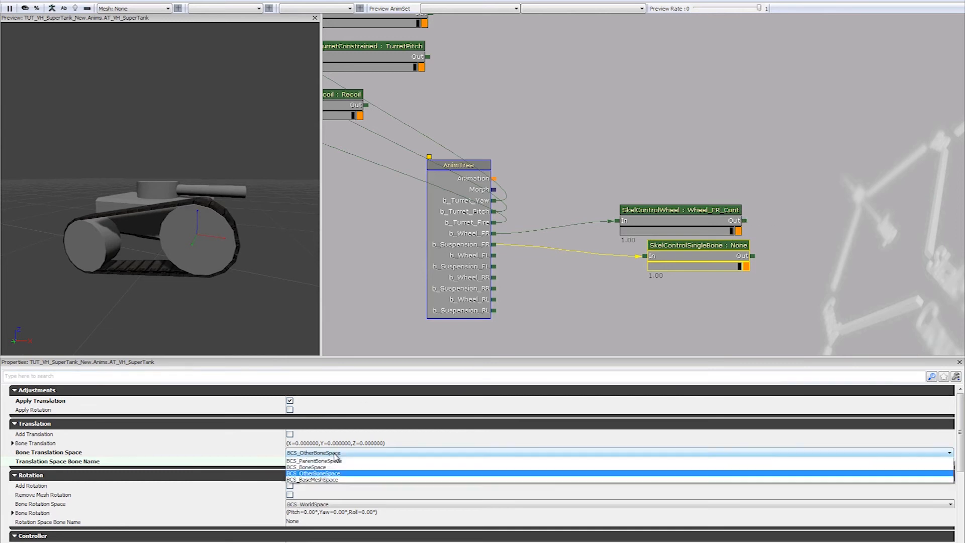
pyautogui.click(384, 444)
pyautogui.click(338, 461)
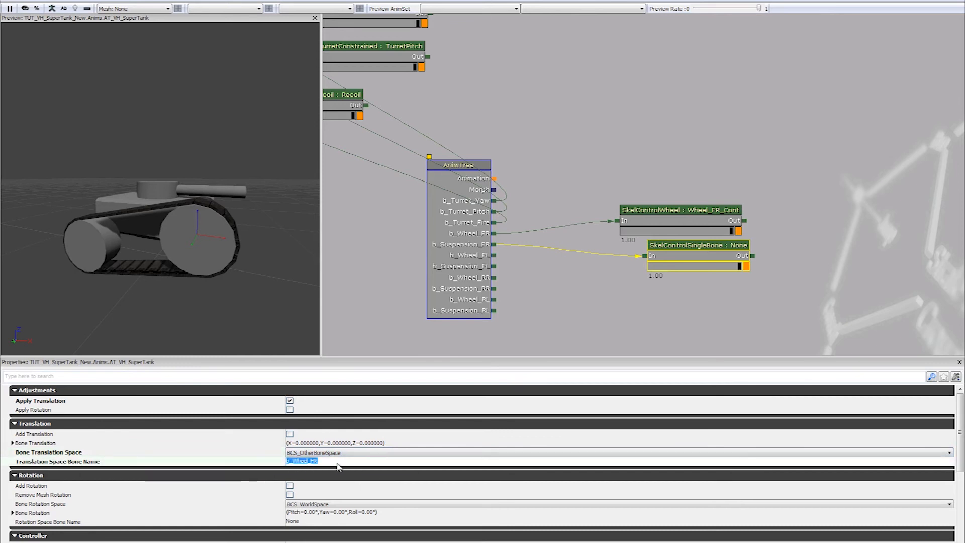
pyautogui.click(290, 410)
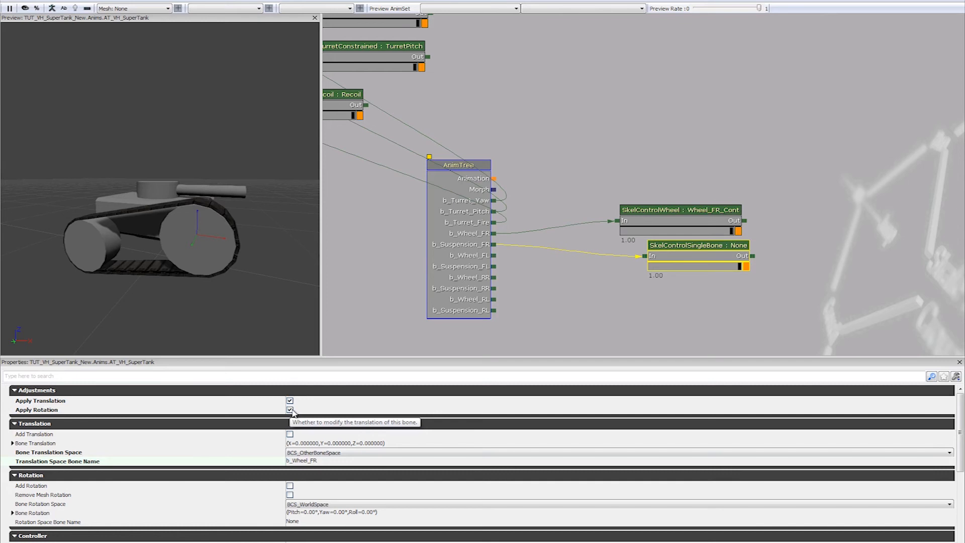
pyautogui.click(289, 410)
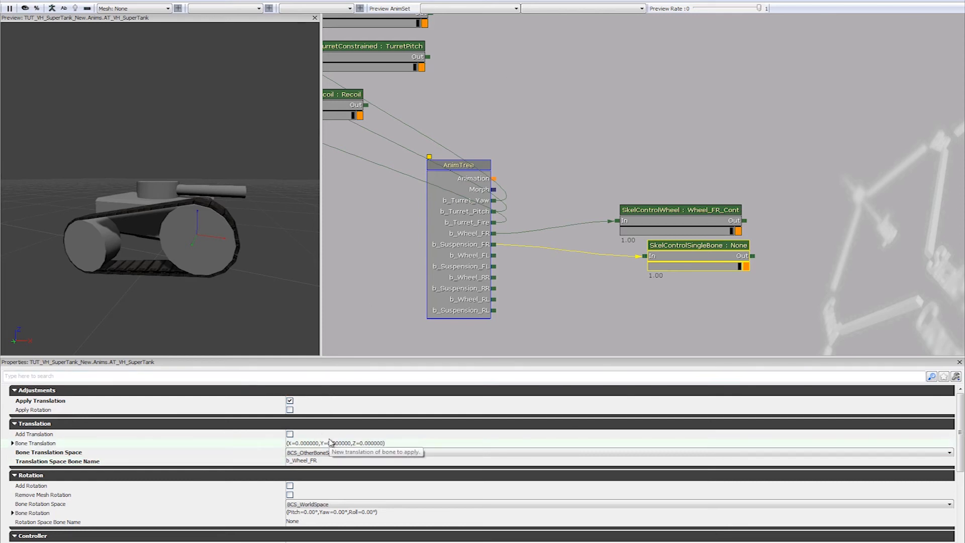
# - Examine the suspension control's Controller settings, including its Control Name, and the tank's track in the preview
pyautogui.scroll(-3, 330, 442)
pyautogui.scroll(-4, 330, 442)
pyautogui.scroll(3, 330, 442)
pyautogui.click(344, 449)
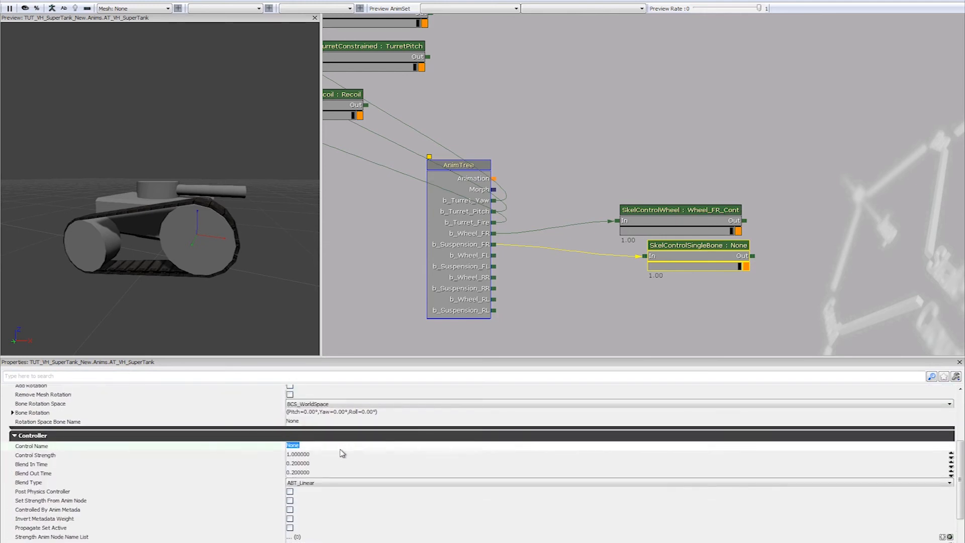
pyautogui.click(322, 457)
pyautogui.moveTo(250, 235); pyautogui.dragTo(251, 262)
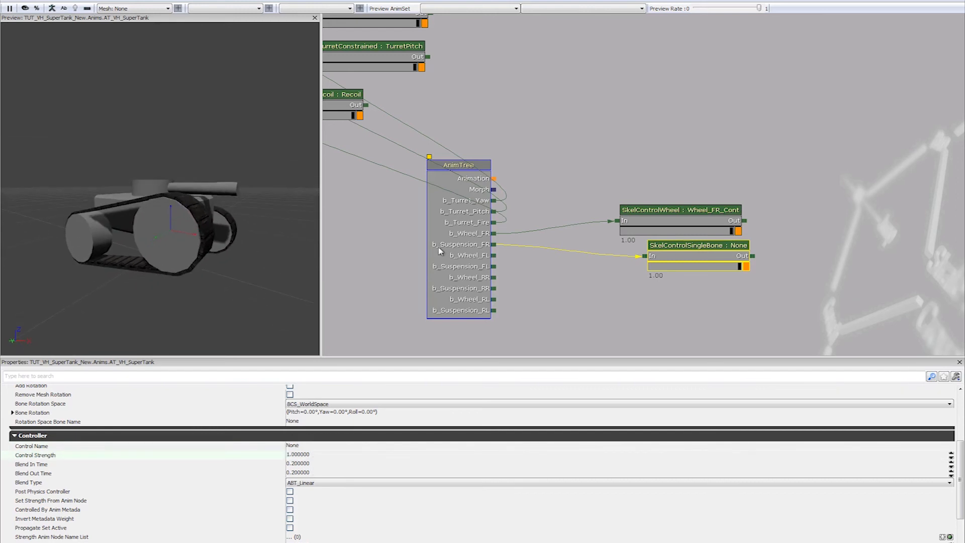
# - Reset the Wheel Displacement of Wheel_FR_Cont to 0
pyautogui.click(678, 209)
pyautogui.click(301, 400)
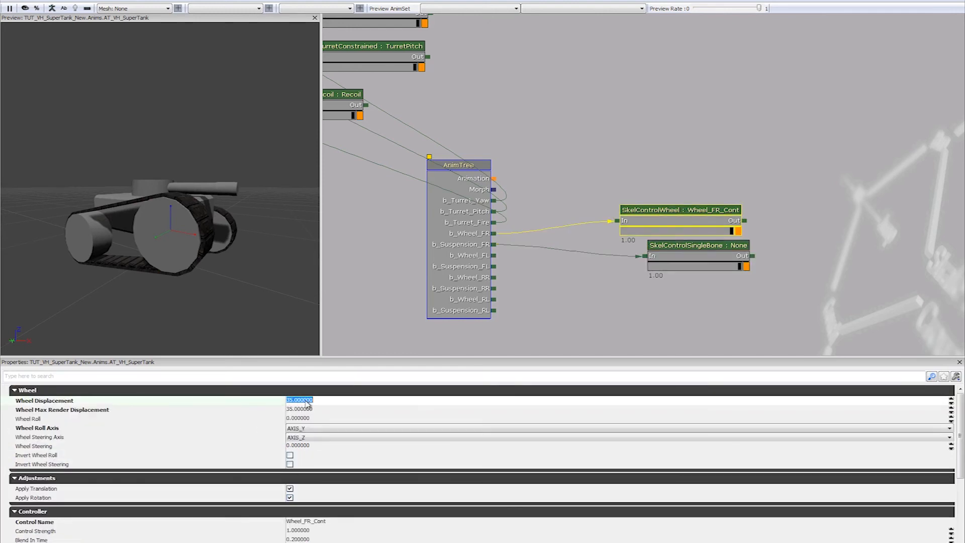
pyautogui.moveTo(582, 209); pyautogui.dragTo(639, 193)
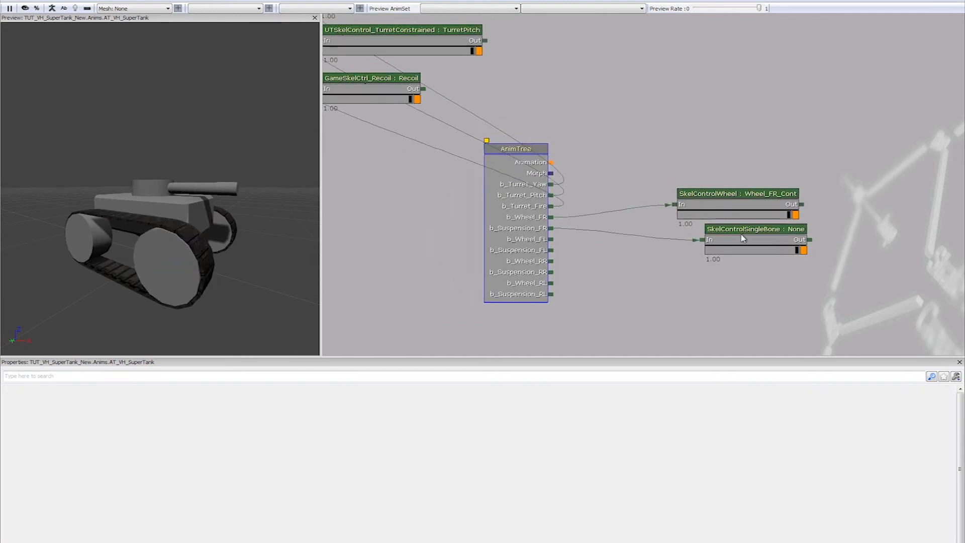
# - Move the front-right wheel and suspension controls higher in the graph and duplicate the pair three times, stacking the copies below
pyautogui.click(743, 236)
pyautogui.keyDown('ctrl'); pyautogui.click(738, 199); pyautogui.keyUp('ctrl')
pyautogui.keyDown('ctrl'); pyautogui.moveTo(738, 199); pyautogui.dragTo(768, 126); pyautogui.keyUp('ctrl')
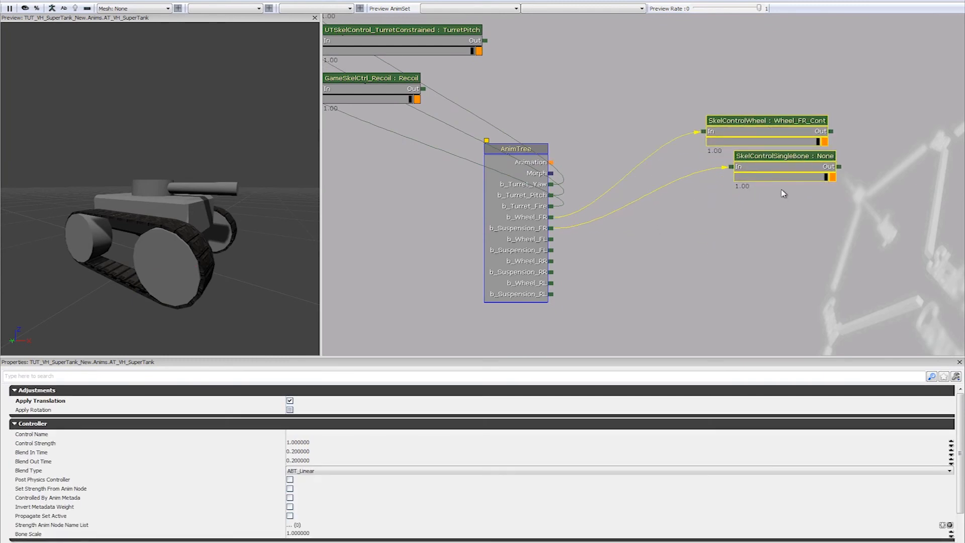
pyautogui.hotkey('ctrl', 'w')
pyautogui.keyDown('ctrl'); pyautogui.moveTo(797, 159); pyautogui.dragTo(784, 200); pyautogui.keyUp('ctrl')
pyautogui.moveTo(659, 274); pyautogui.dragTo(631, 225)
pyautogui.hotkey('ctrl', 'v')
pyautogui.keyDown('ctrl'); pyautogui.moveTo(775, 110); pyautogui.dragTo(745, 240); pyautogui.keyUp('ctrl')
pyautogui.moveTo(838, 227); pyautogui.dragTo(775, 166)
pyautogui.hotkey('ctrl', 'v')
pyautogui.keyDown('ctrl'); pyautogui.moveTo(696, 54); pyautogui.dragTo(668, 262); pyautogui.keyUp('ctrl')
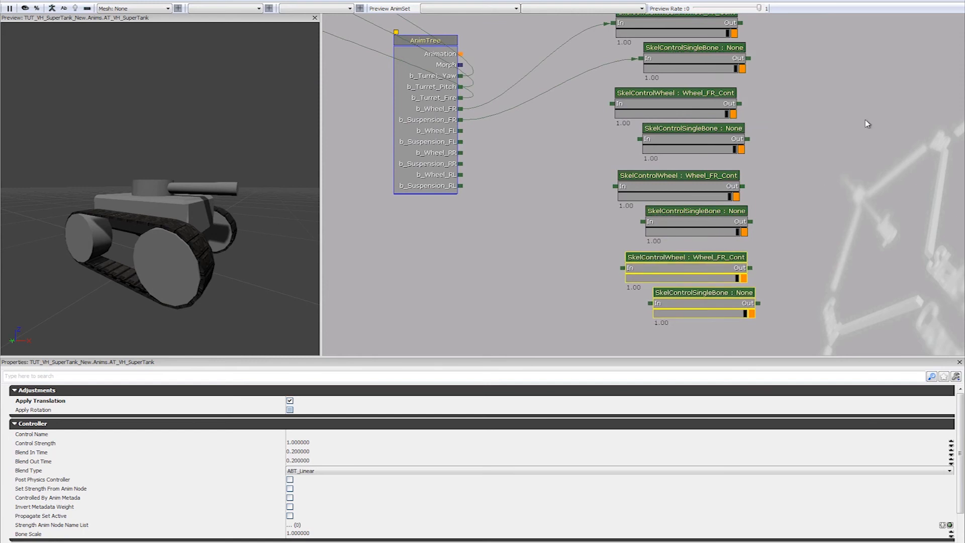
pyautogui.moveTo(854, 142); pyautogui.dragTo(879, 230)
# - Connect the b_Wheel_FL and b_Suspension_FL outputs to the first copied wheel and single-bone controls
pyautogui.click(586, 226)
pyautogui.moveTo(638, 192); pyautogui.dragTo(668, 221)
pyautogui.moveTo(216, 263); pyautogui.dragTo(296, 286)
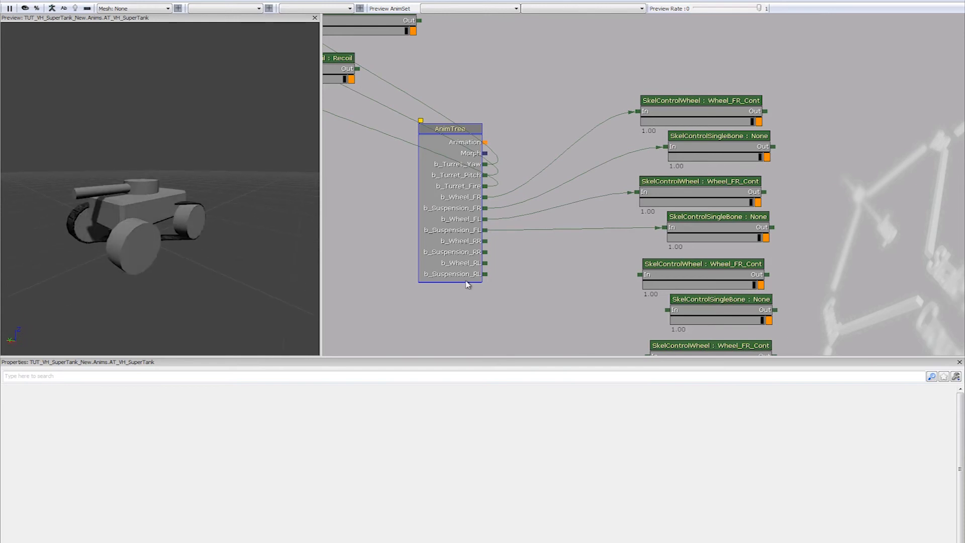
# - Rename the wheel control connected to b_Wheel_FL as Wheel_FL_Cont
pyautogui.click(735, 182)
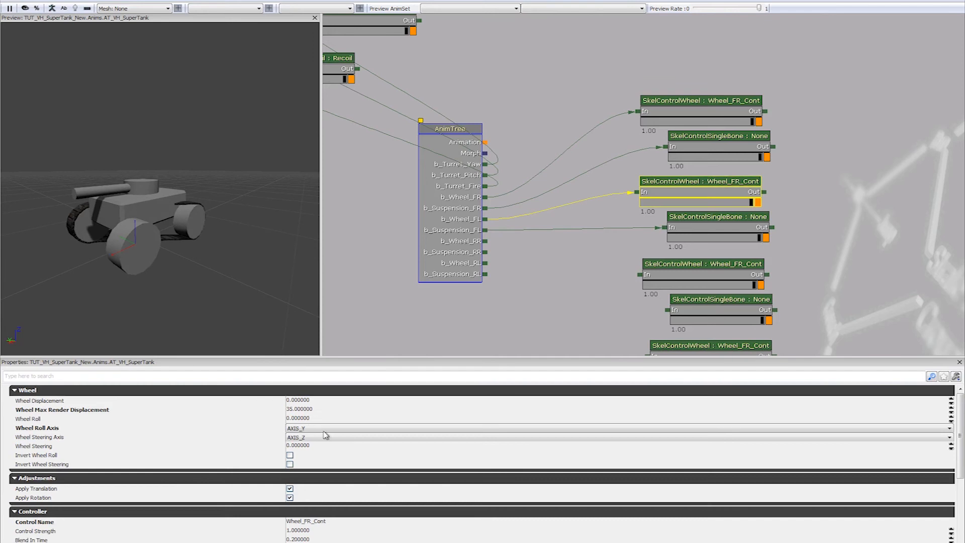
pyautogui.click(305, 522)
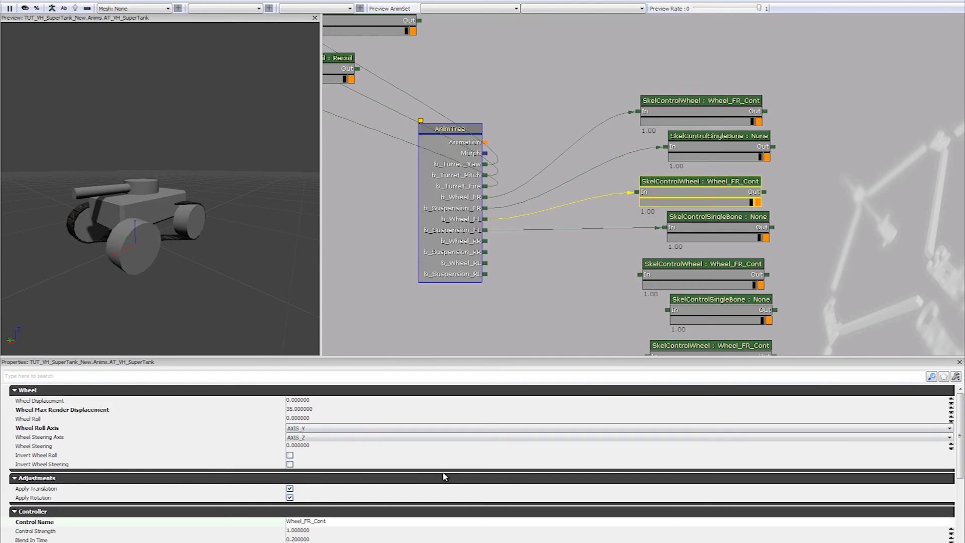
pyautogui.write('L')
pyautogui.press('Return')
# - Set the Translation Space Bone Name of the b_Suspension_FL single-bone control to b_Wheel_FL
pyautogui.click(728, 224)
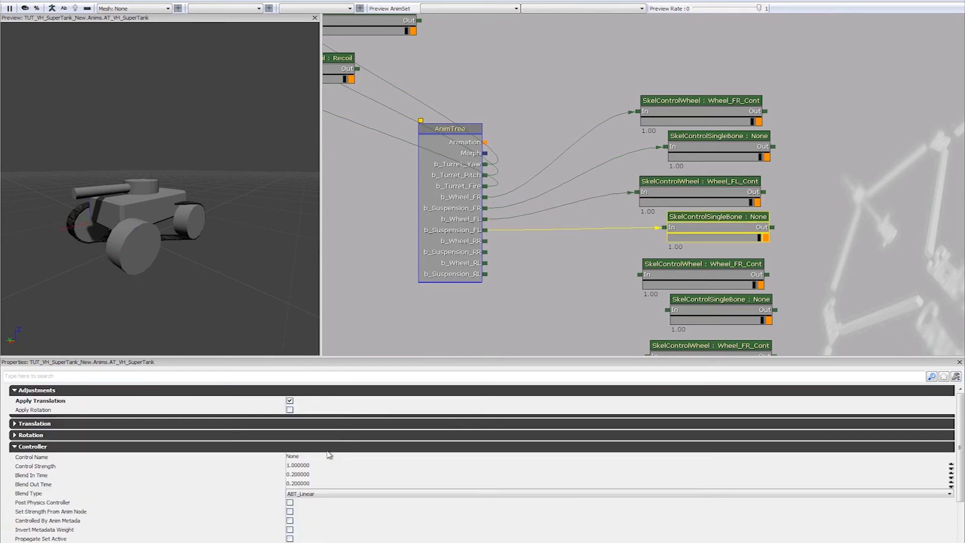
pyautogui.click(123, 424)
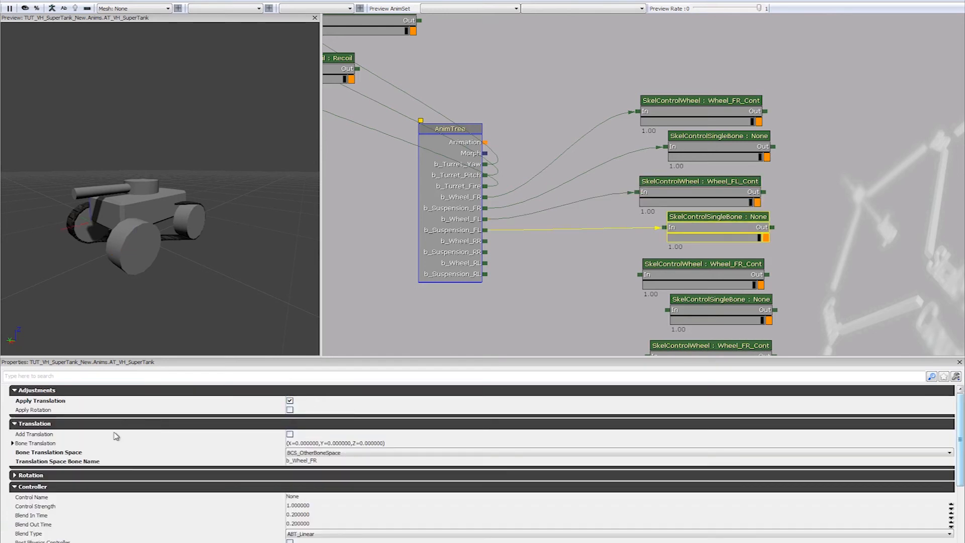
pyautogui.click(320, 461)
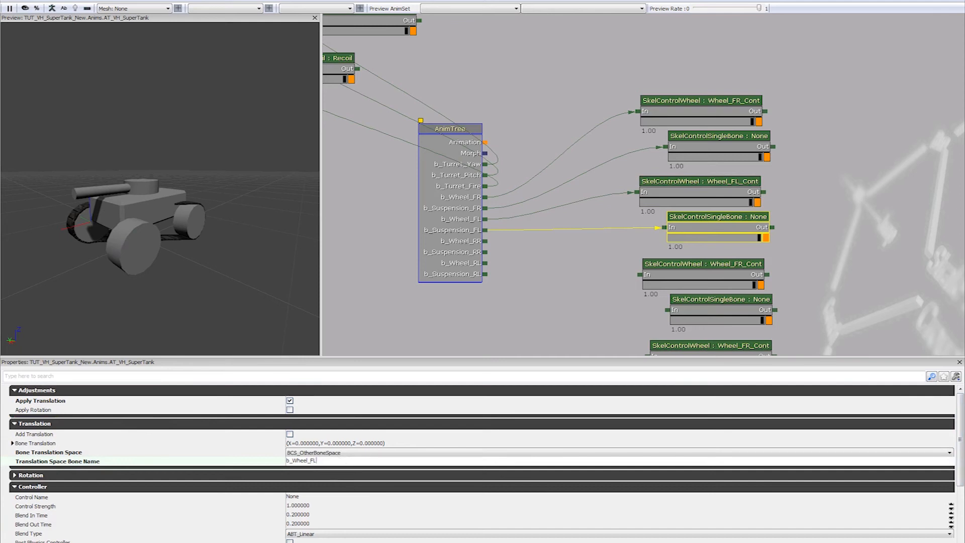
pyautogui.press('Return')
# - Connect the b_Wheel_RR and b_Suspension_RR outputs to the next copied wheel and single-bone controls
pyautogui.moveTo(612, 292); pyautogui.dragTo(667, 187)
pyautogui.moveTo(160, 211); pyautogui.dragTo(241, 211)
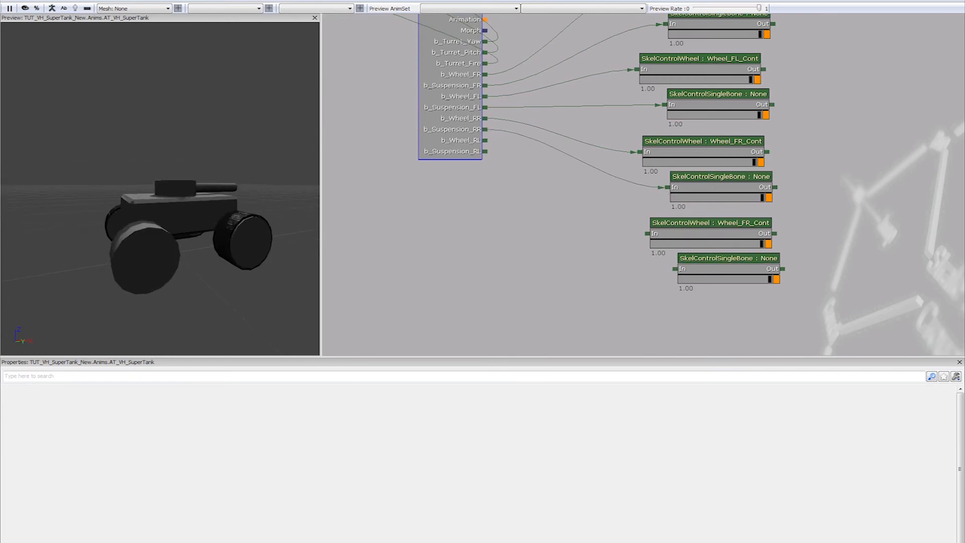
pyautogui.moveTo(173, 326); pyautogui.dragTo(181, 323)
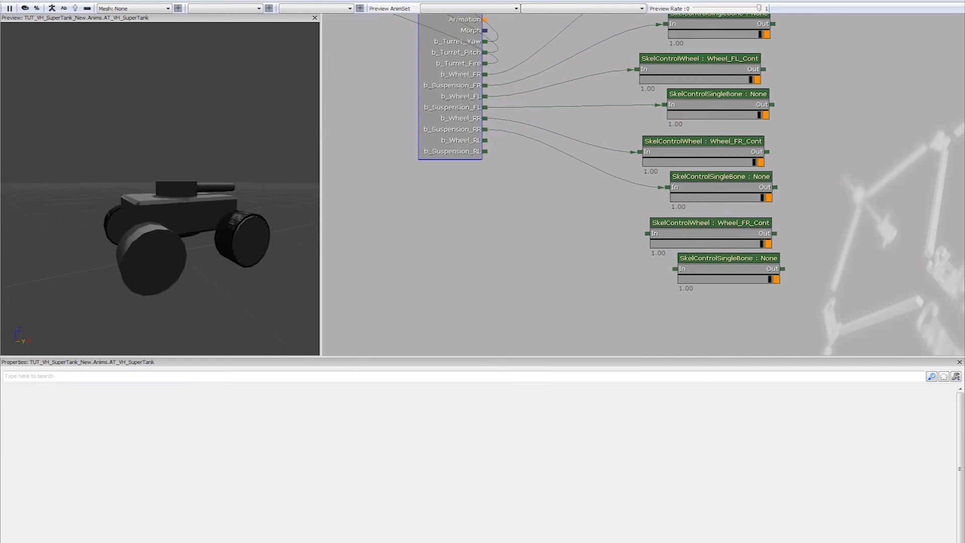
pyautogui.press('l')
pyautogui.moveTo(195, 310)
pyautogui.mouseDown()
pyautogui.moveTo(241, 311)
pyautogui.moveTo(170, 309)
pyautogui.moveTo(176, 324)
pyautogui.mouseUp()
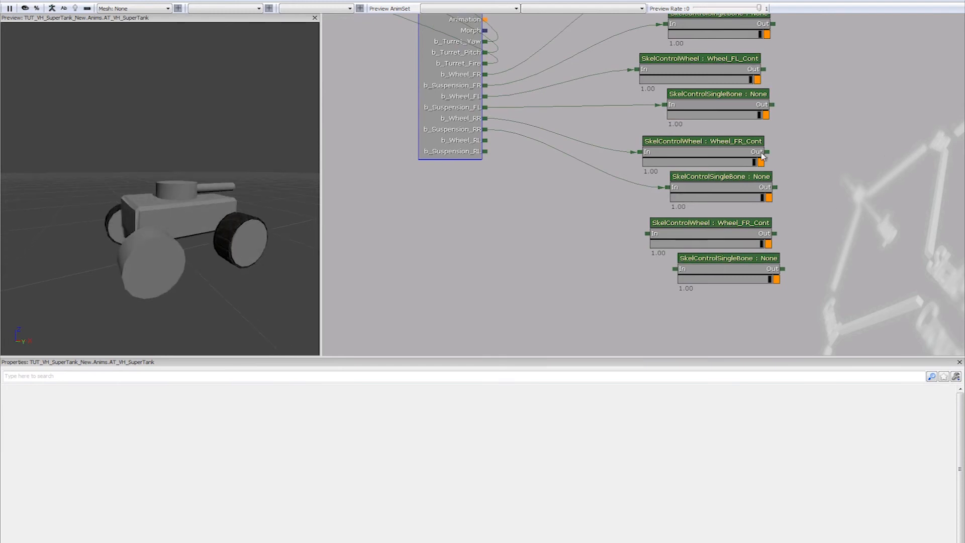
# - Rename the wheel control connected to b_Wheel_RR as Wheel_RR_Cont
pyautogui.click(761, 157)
pyautogui.click(305, 513)
pyautogui.click(310, 522)
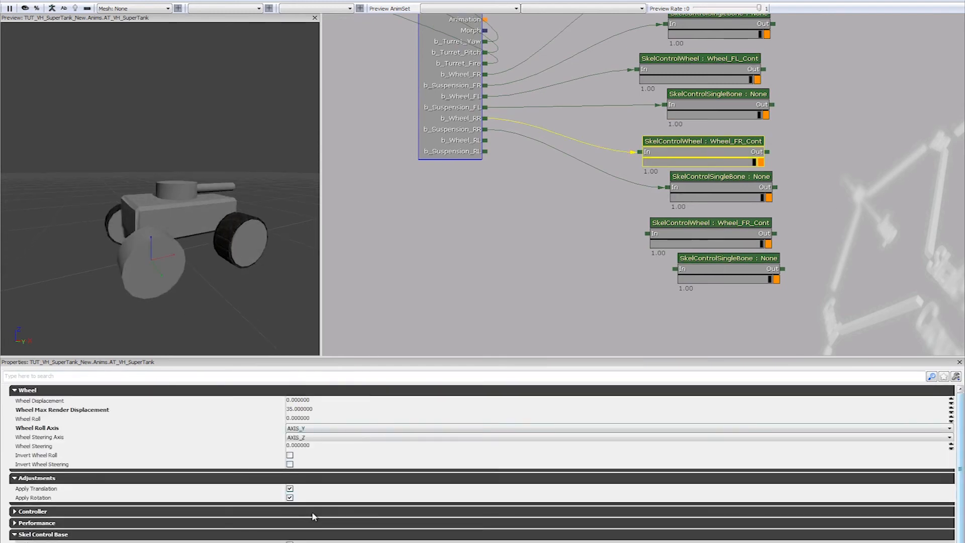
pyautogui.click(311, 521)
pyautogui.click(314, 512)
pyautogui.click(310, 521)
pyautogui.write('Wheel_RR_Cont')
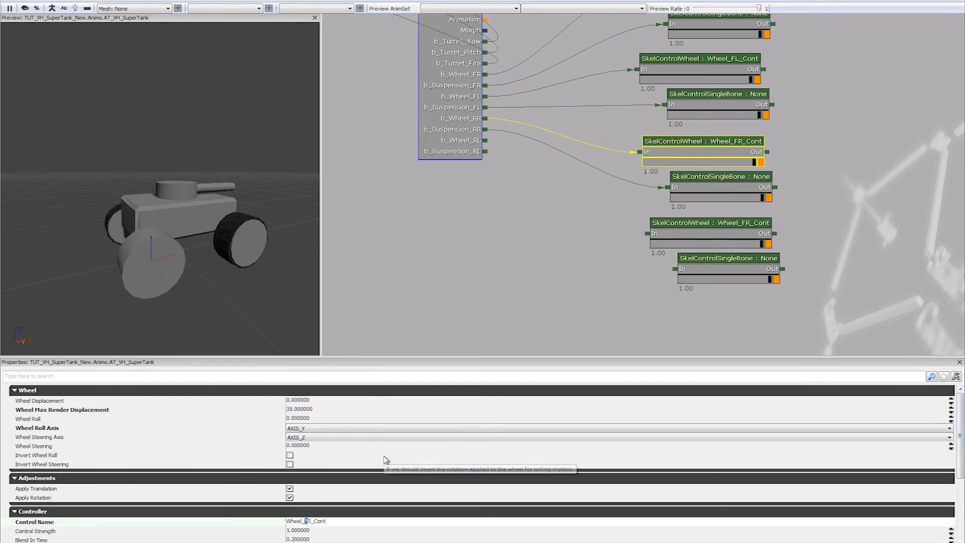
pyautogui.press('Return')
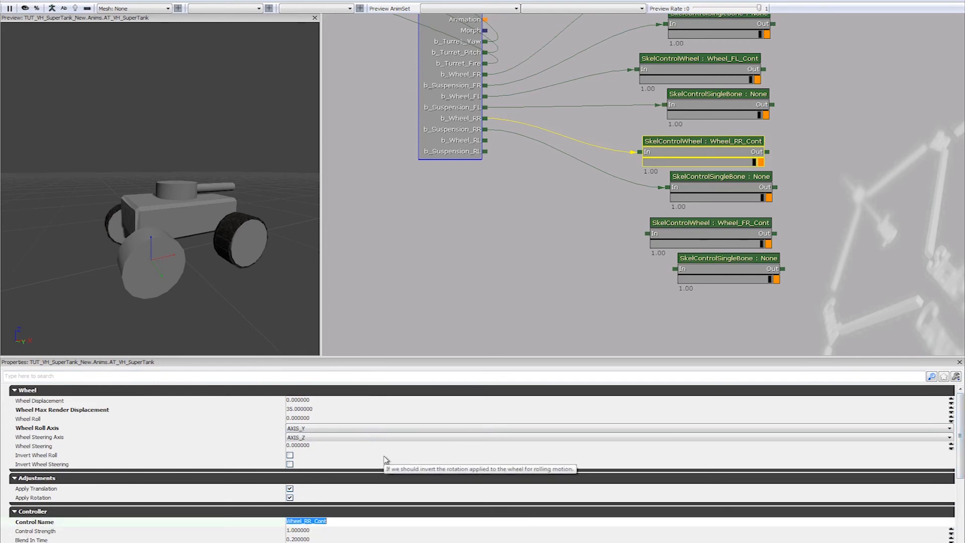
# - Set the Translation Space Bone Name of the b_Suspension_RR single-bone control to b_Wheel_RR
pyautogui.click(721, 182)
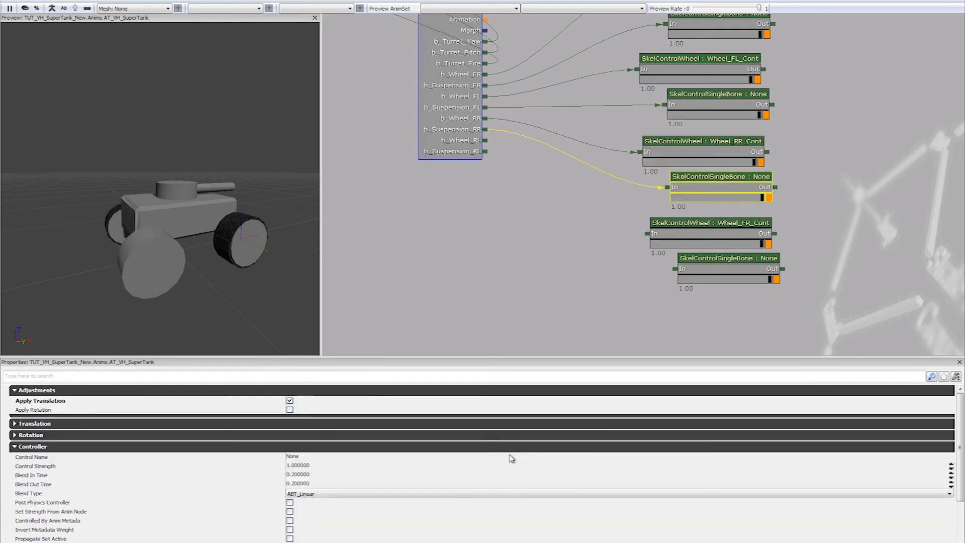
pyautogui.click(58, 423)
pyautogui.click(302, 462)
pyautogui.moveTo(319, 462); pyautogui.dragTo(311, 463)
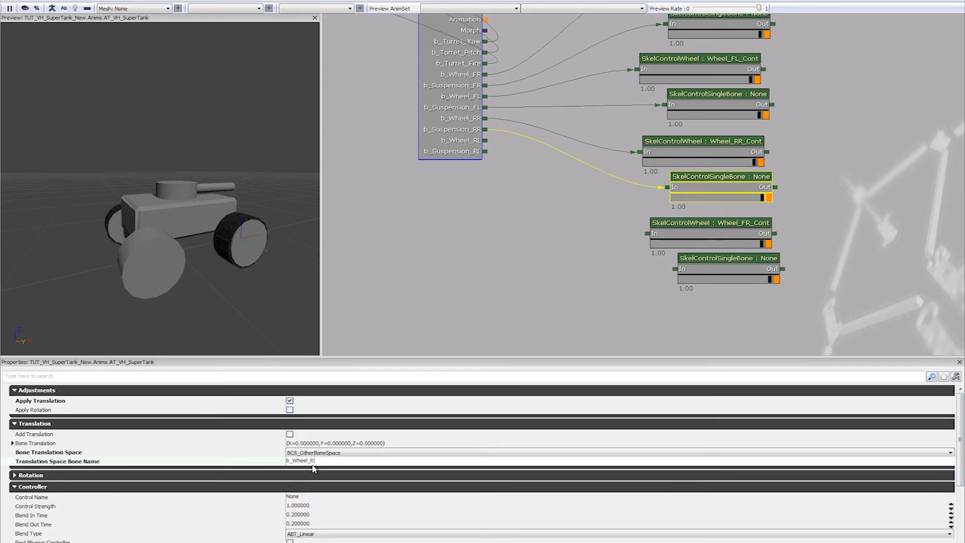
pyautogui.write('RR')
pyautogui.press('Return')
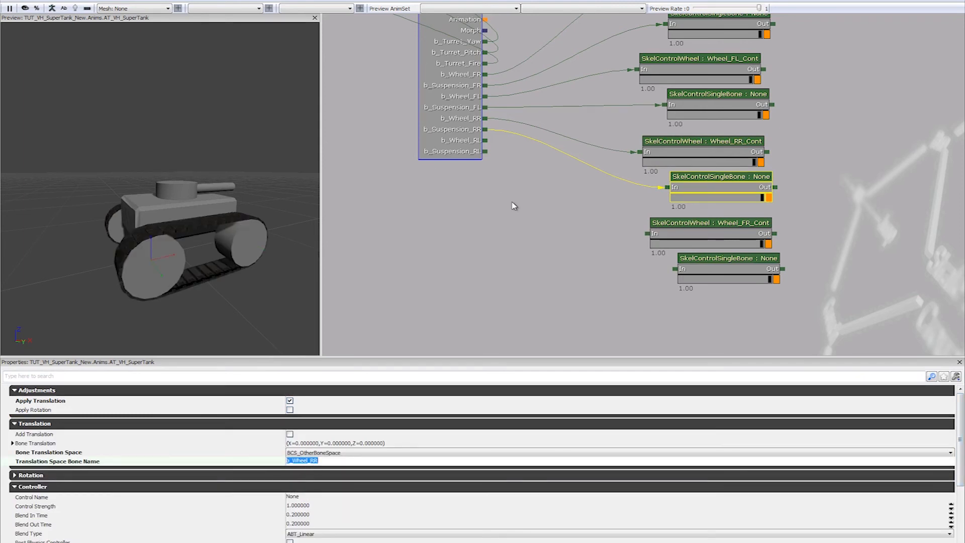
# - Connect the b_Wheel_RL and b_Suspension_RL outputs to the last copied wheel and single-bone controls
pyautogui.click(587, 246)
pyautogui.moveTo(485, 140); pyautogui.dragTo(647, 233)
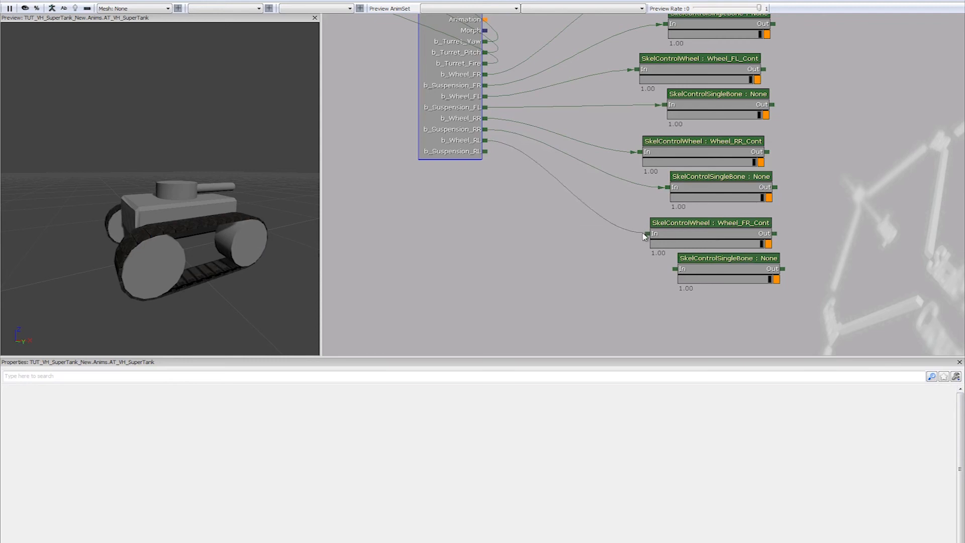
pyautogui.moveTo(485, 151); pyautogui.dragTo(674, 268)
pyautogui.moveTo(155, 255); pyautogui.dragTo(129, 271)
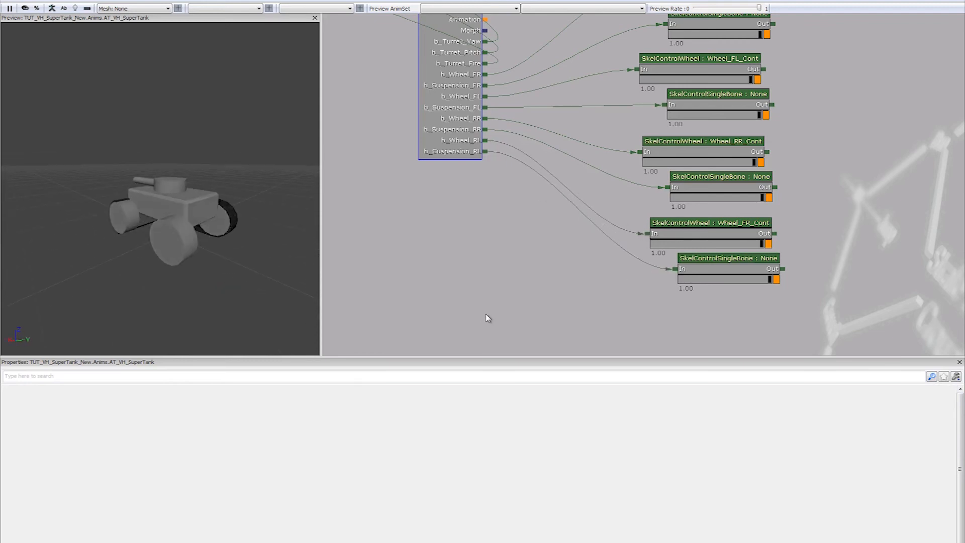
# - Rename the wheel control connected to b_Wheel_RL as Wheel_RL_Cont
pyautogui.click(722, 234)
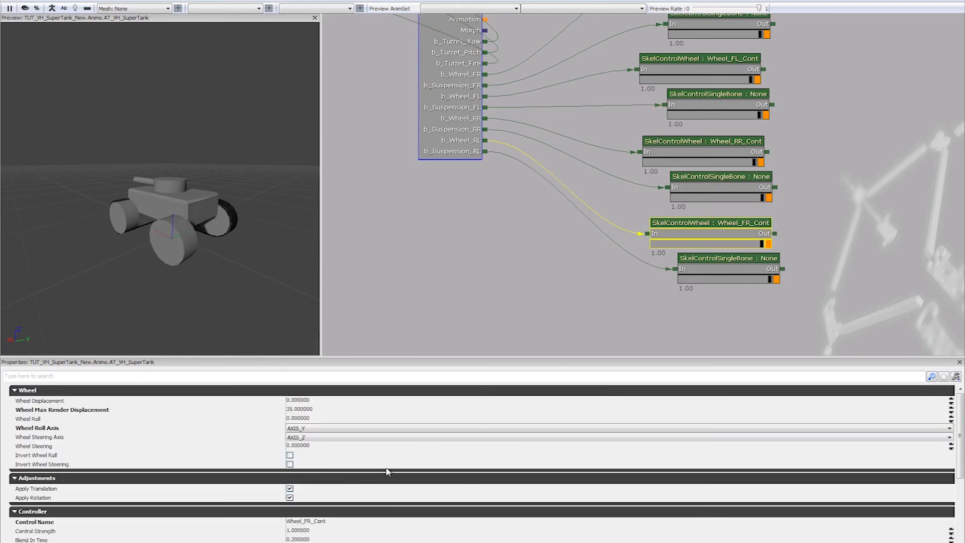
pyautogui.click(310, 523)
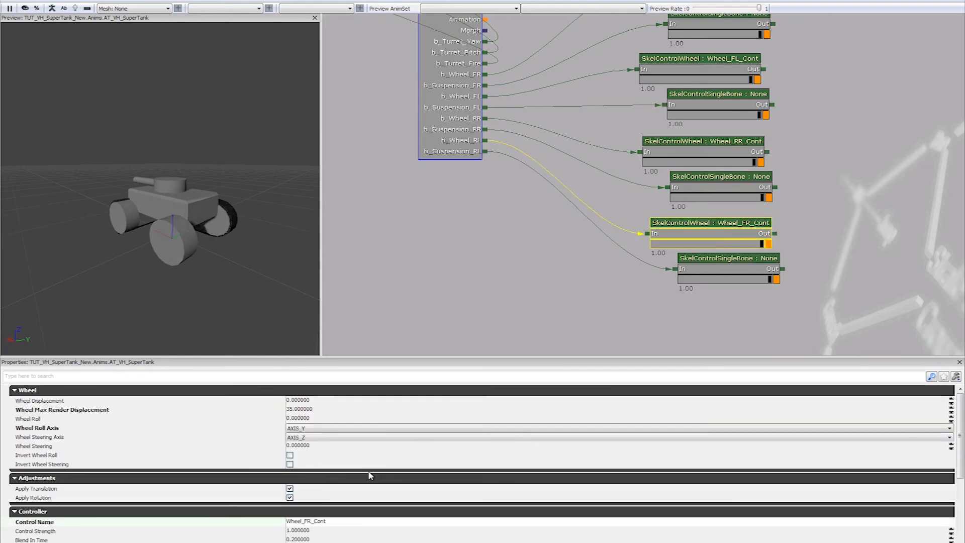
pyautogui.write('RL')
pyautogui.press('Return')
# - Set the Translation Space Bone Name of the b_Suspension_RL single-bone control to b_Wheel_RL
pyautogui.click(721, 258)
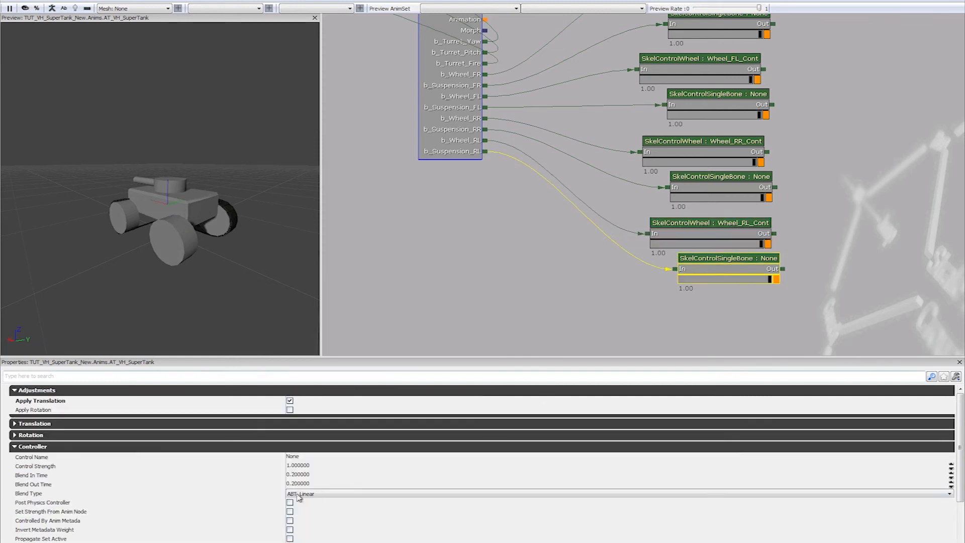
pyautogui.click(256, 426)
pyautogui.click(312, 462)
pyautogui.doubleClick(314, 461)
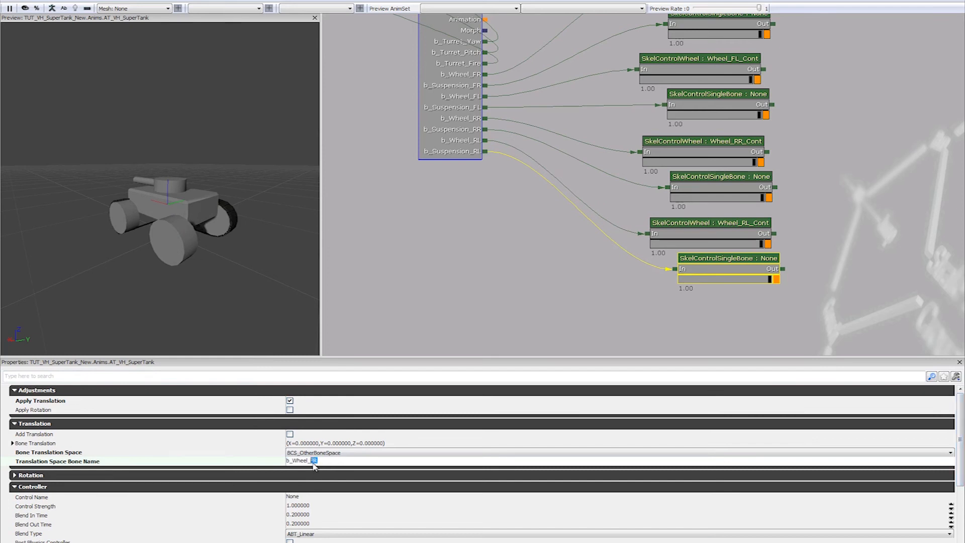
pyautogui.write('L')
pyautogui.press('Return')
pyautogui.click(129, 254)
pyautogui.moveTo(117, 279); pyautogui.dragTo(210, 320)
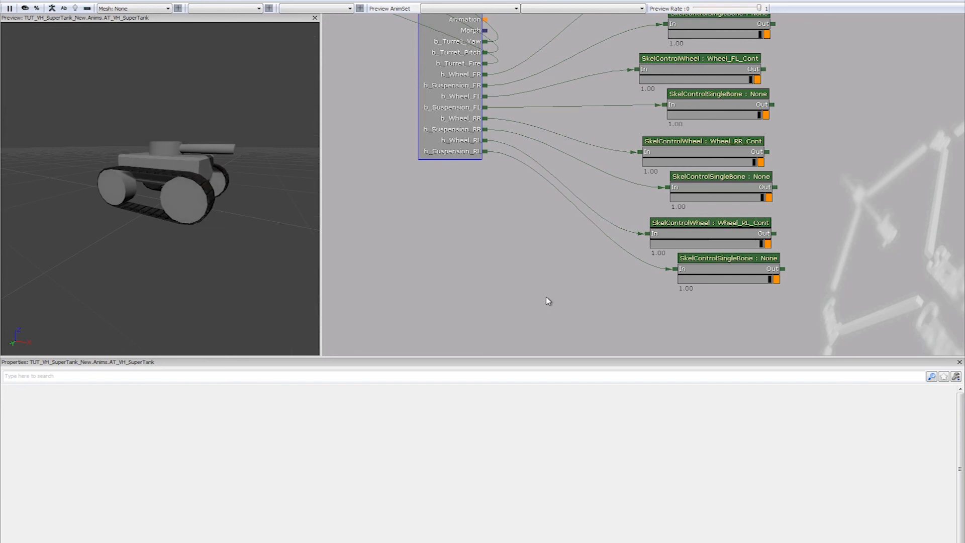
# - Arrange the graph with the three turret controls above the wheel controls and the wheel and suspension controls shifted slightly lower and farther from the AnimTree node
pyautogui.scroll(-2, 597, 312)
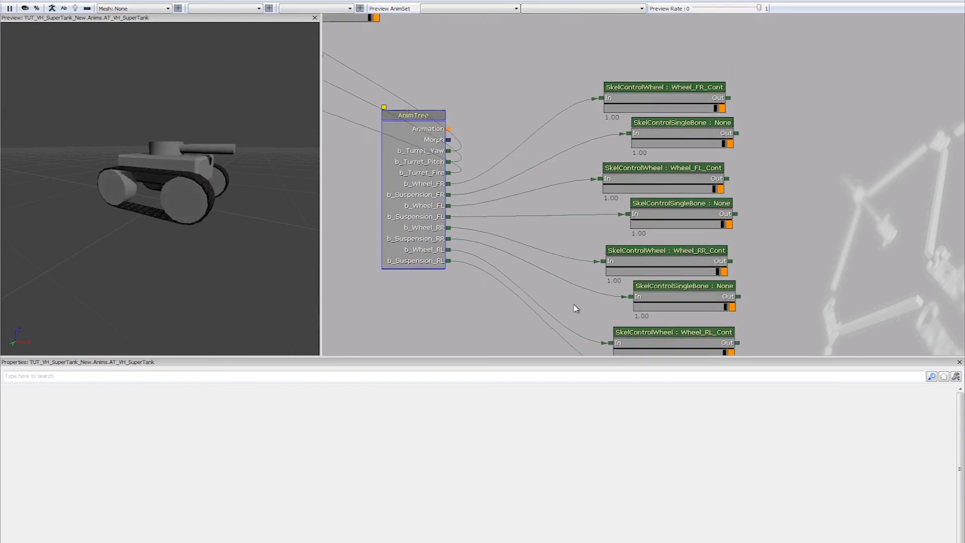
pyautogui.scroll(-3, 577, 183)
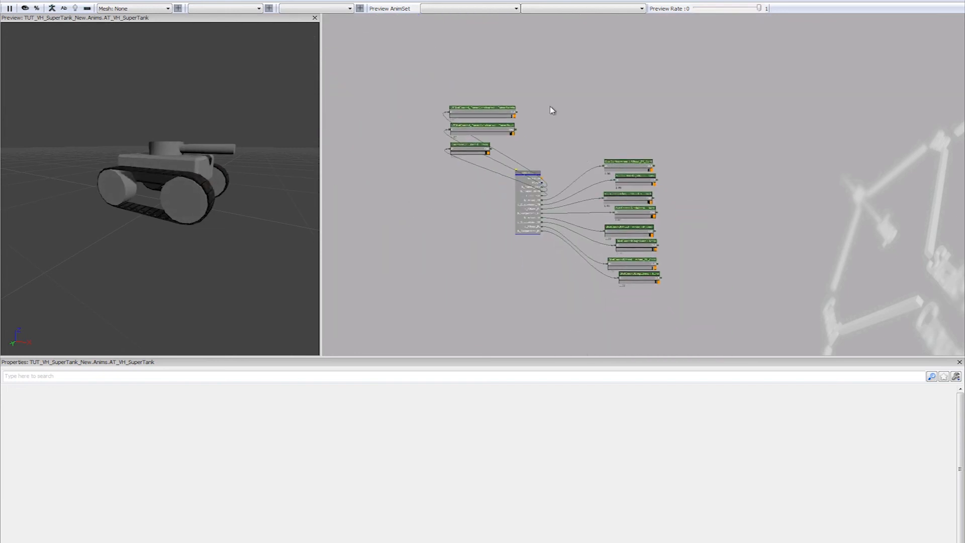
pyautogui.keyDown('ctrl'); pyautogui.keyDown('alt'); pyautogui.moveTo(541, 85); pyautogui.dragTo(610, 96); pyautogui.keyUp('alt'); pyautogui.keyUp('ctrl')
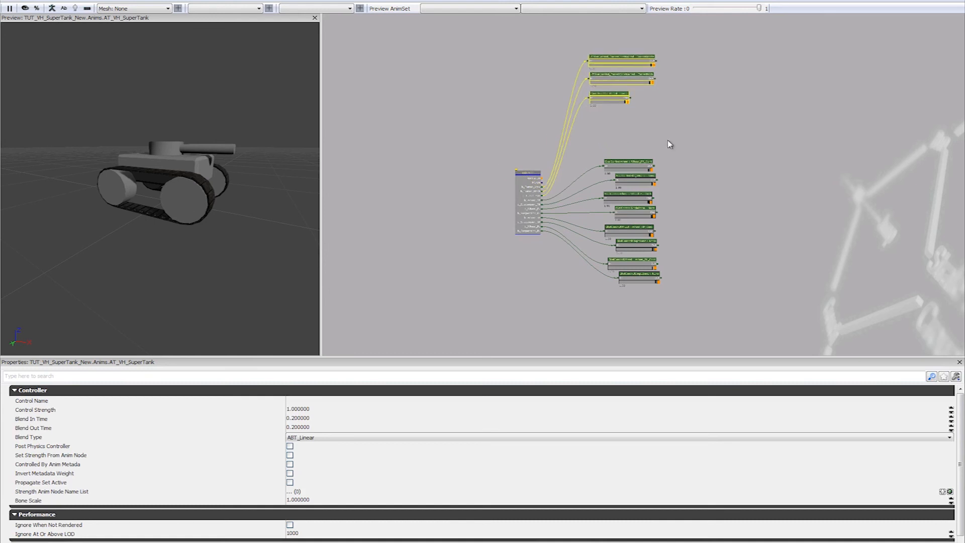
pyautogui.keyDown('ctrl'); pyautogui.keyDown('alt'); pyautogui.moveTo(685, 157); pyautogui.dragTo(571, 328); pyautogui.keyUp('alt'); pyautogui.keyUp('ctrl')
pyautogui.keyDown('ctrl'); pyautogui.moveTo(623, 164); pyautogui.dragTo(657, 180); pyautogui.keyUp('ctrl')
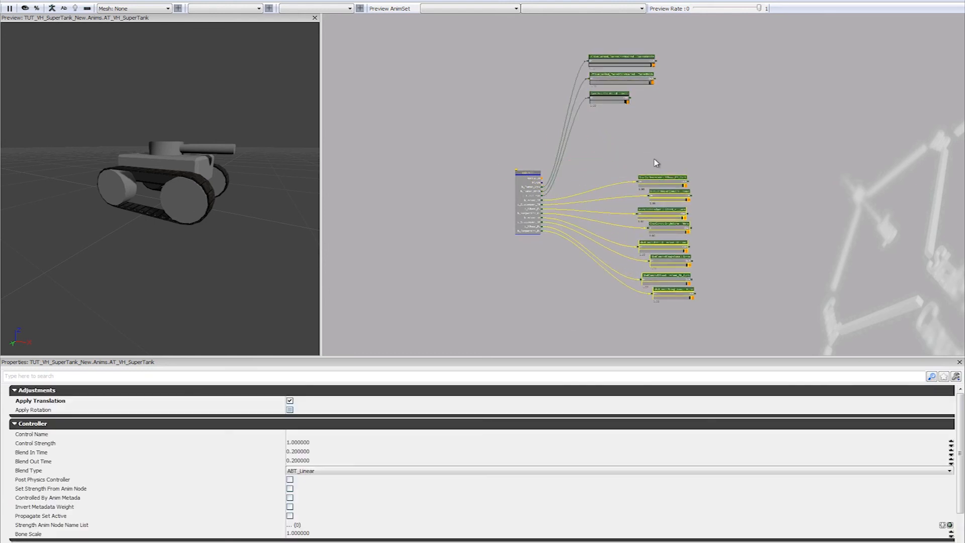
pyautogui.click(657, 164)
pyautogui.moveTo(213, 76); pyautogui.dragTo(178, 106)
pyautogui.moveTo(179, 106); pyautogui.dragTo(178, 65, button='right')
pyautogui.moveTo(103, 119); pyautogui.dragTo(208, 99)
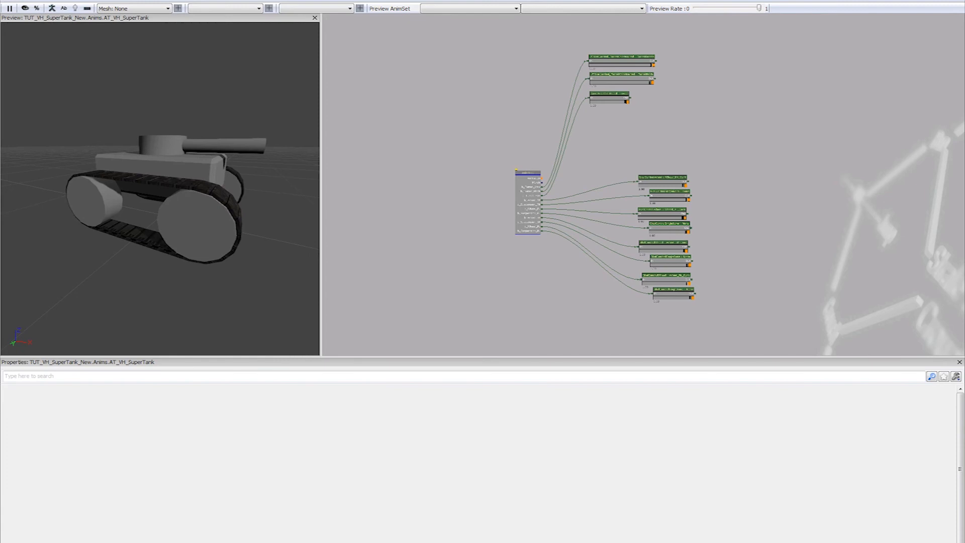
# - Open the AT_VH_StealthTank AnimTree from the Anims group of the RX_VH_StealthTank package as a reference
pyautogui.doubleClick(369, 1)
pyautogui.moveTo(347, 81); pyautogui.dragTo(522, 90)
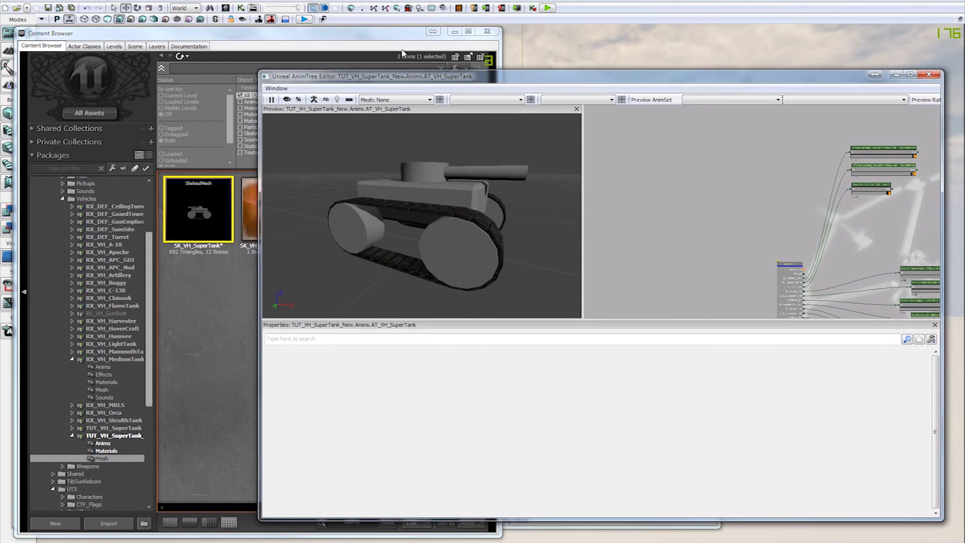
pyautogui.click(201, 362)
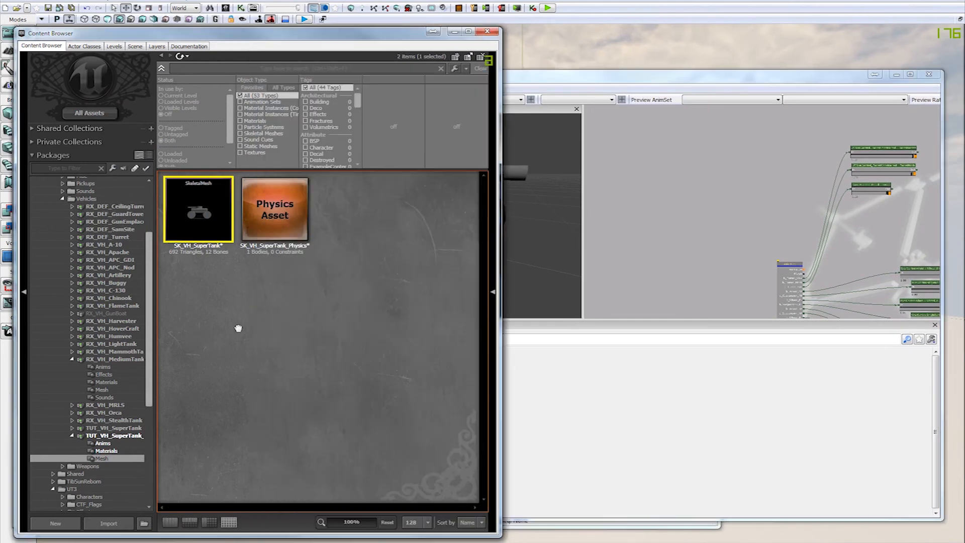
pyautogui.click(201, 361)
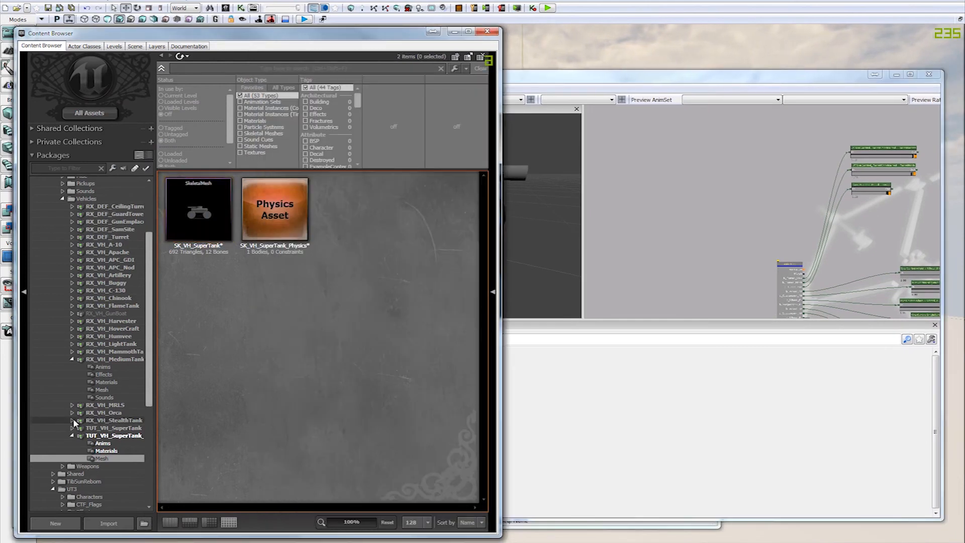
pyautogui.click(72, 419)
pyautogui.click(101, 427)
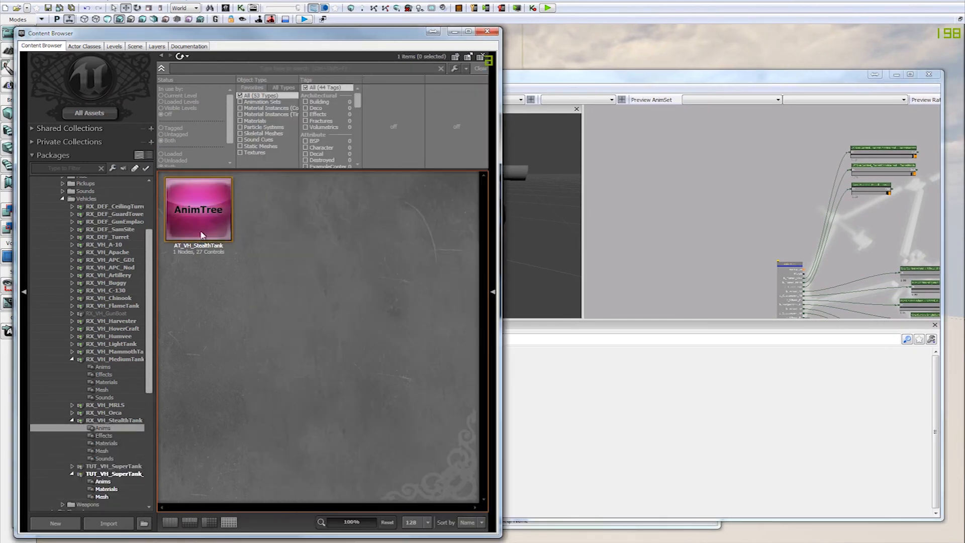
pyautogui.doubleClick(208, 227)
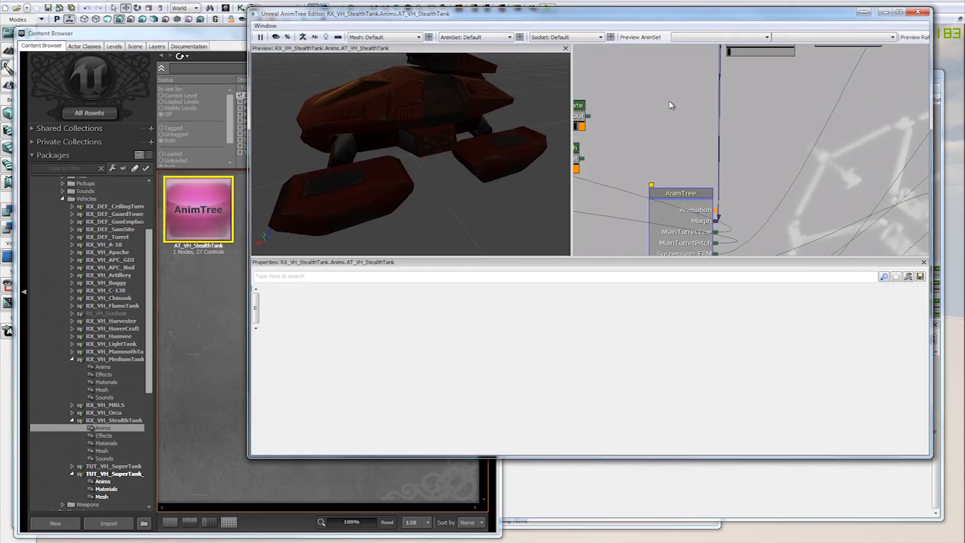
pyautogui.doubleClick(460, 19)
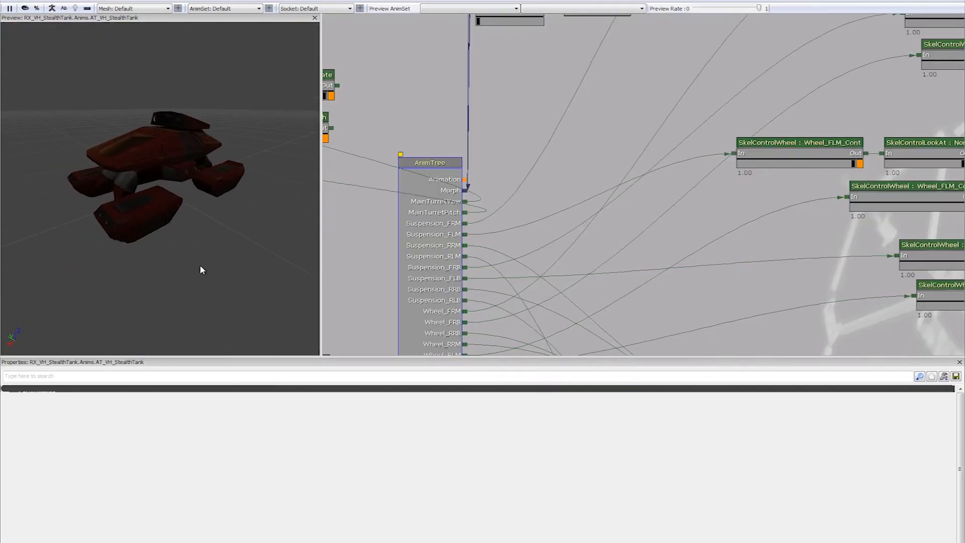
pyautogui.moveTo(177, 282); pyautogui.dragTo(189, 249)
pyautogui.scroll(-3, 188, 248)
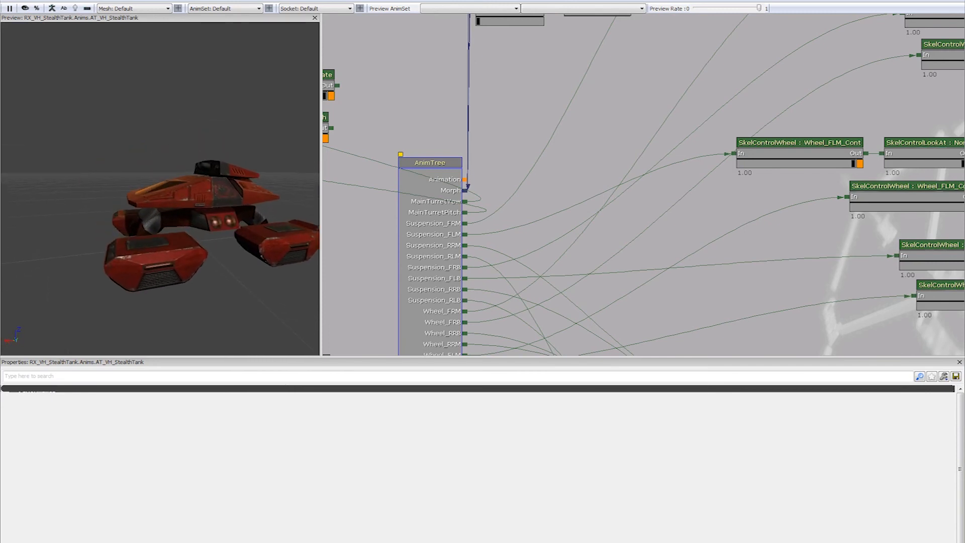
# - Spread the wheel control groups apart in the StealthTank graph and compare them with the vehicle's separate track pods
pyautogui.scroll(-5, 566, 132)
pyautogui.moveTo(723, 238); pyautogui.dragTo(759, 76)
pyautogui.keyDown('ctrl'); pyautogui.keyDown('alt'); pyautogui.moveTo(780, 185); pyautogui.dragTo(648, 298); pyautogui.keyUp('alt'); pyautogui.keyUp('ctrl')
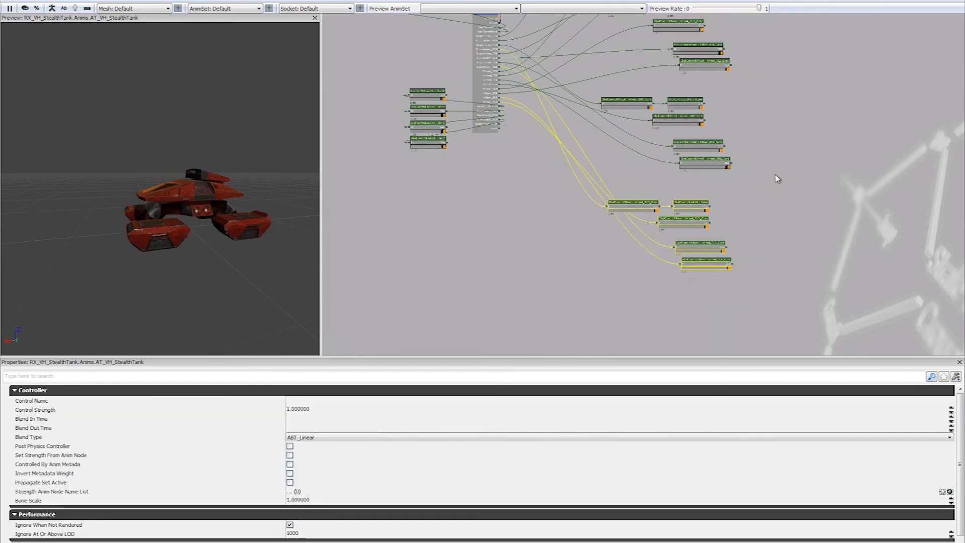
pyautogui.keyDown('ctrl'); pyautogui.moveTo(629, 200); pyautogui.dragTo(626, 257); pyautogui.keyUp('ctrl')
pyautogui.moveTo(746, 139); pyautogui.dragTo(712, 276)
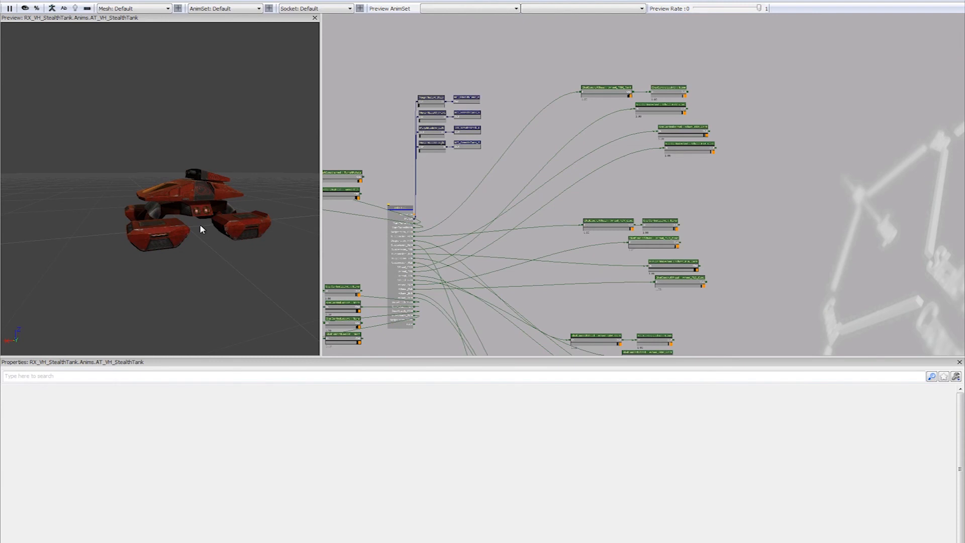
pyautogui.moveTo(182, 239); pyautogui.dragTo(152, 247)
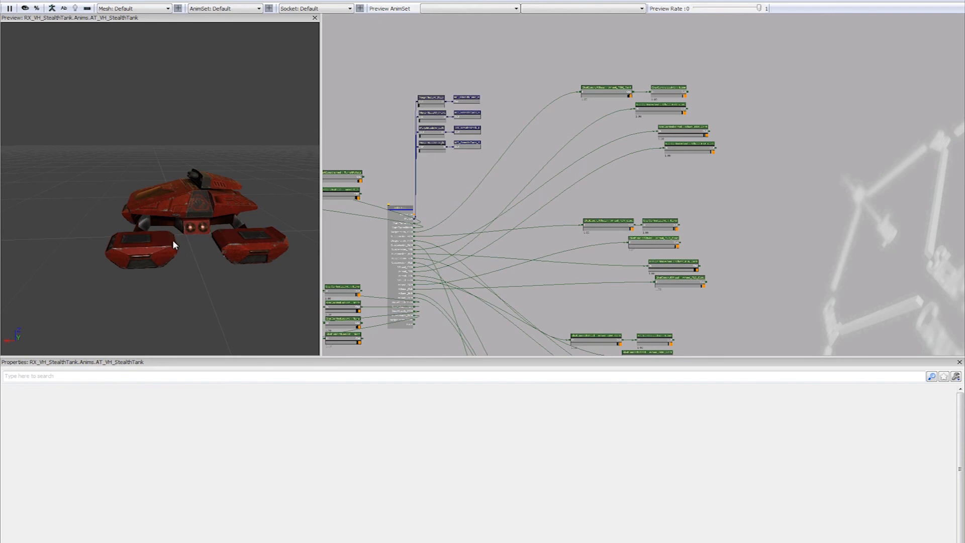
pyautogui.moveTo(173, 248); pyautogui.dragTo(169, 237)
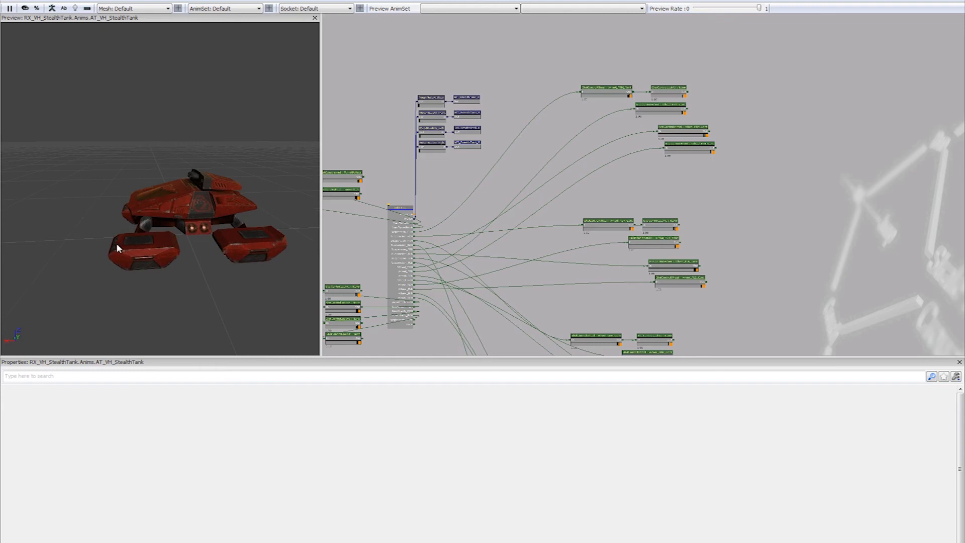
# - Orbit to the track pods, inspect both Wheel_FRM_Cont controls, and test the one feeding the look-at control with a Wheel Displacement of 35
pyautogui.moveTo(116, 246); pyautogui.dragTo(117, 240)
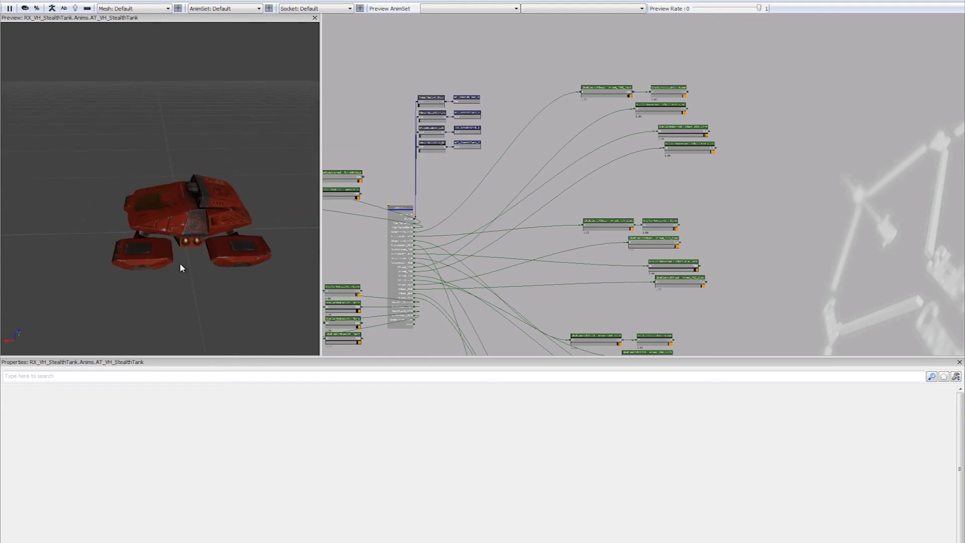
pyautogui.moveTo(117, 240); pyautogui.dragTo(162, 257)
pyautogui.scroll(5, 643, 254)
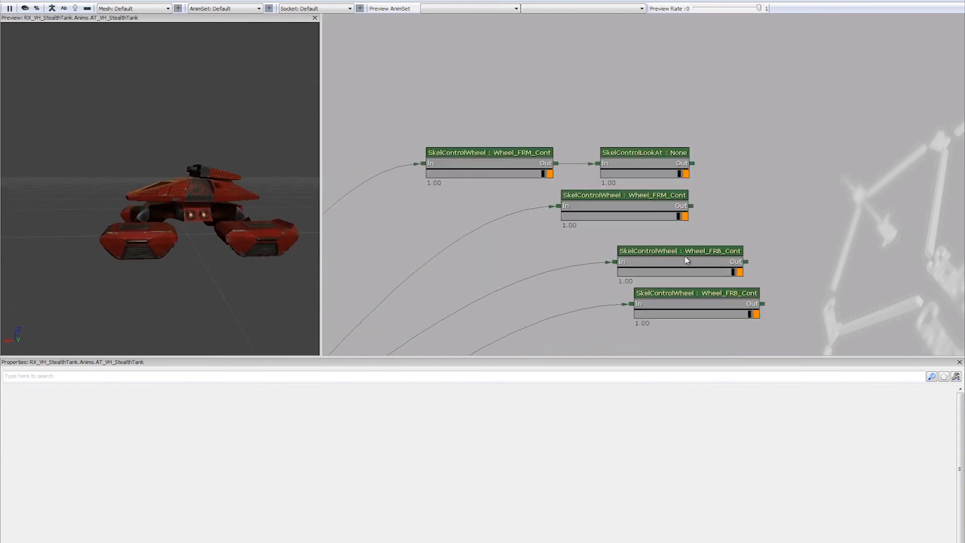
pyautogui.click(622, 196)
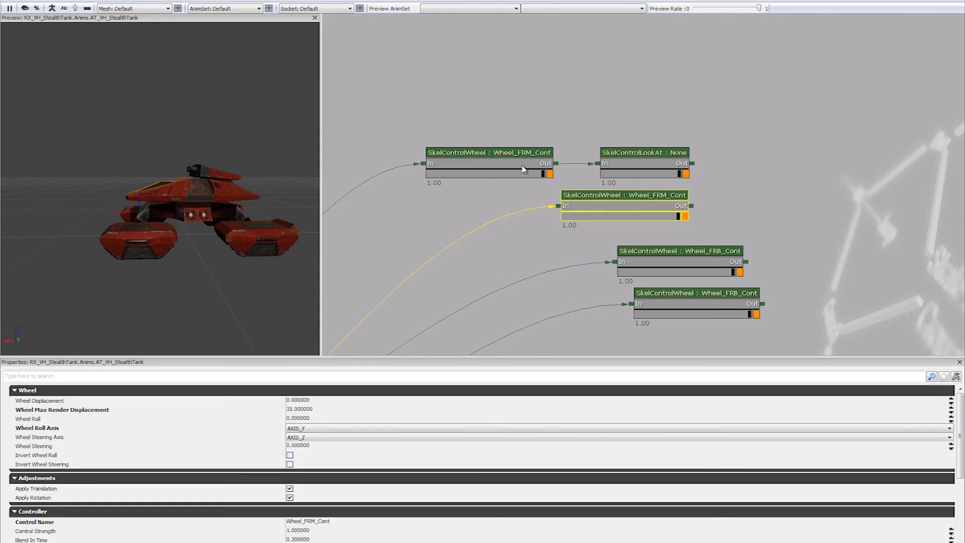
pyautogui.click(488, 156)
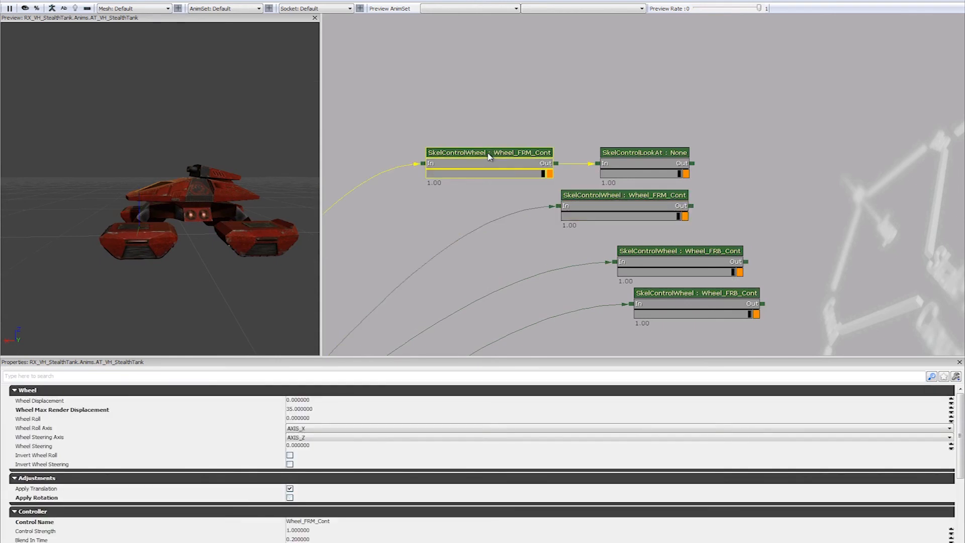
pyautogui.click(302, 399)
pyautogui.write('35')
pyautogui.press('Return')
# - Test the Wheel_FLM_Cont control that feeds the look-at control with a Wheel Displacement of 35, and reset it to 0
pyautogui.moveTo(357, 255); pyautogui.dragTo(579, 93)
pyautogui.click(608, 127)
pyautogui.click(324, 401)
pyautogui.write('35')
pyautogui.press('Return')
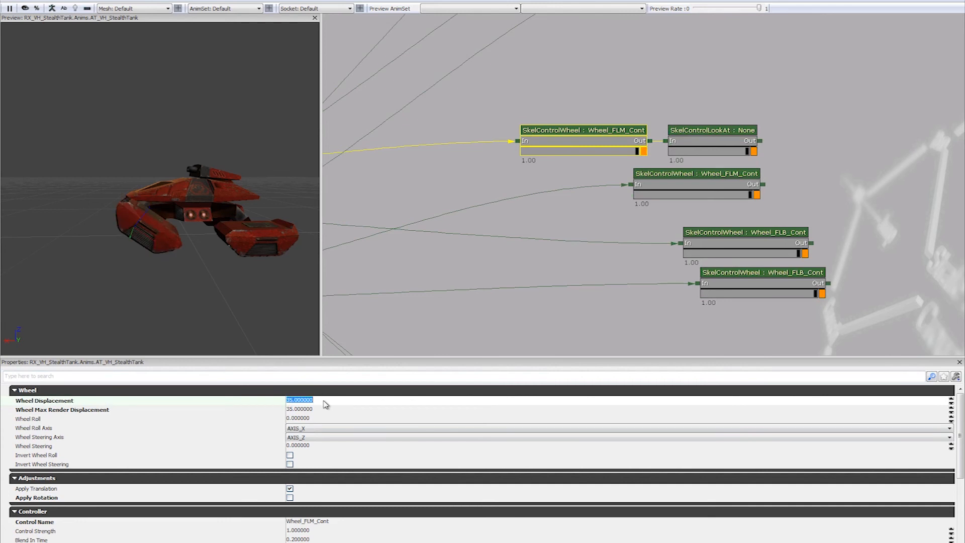
pyautogui.write('0')
pyautogui.press('Return')
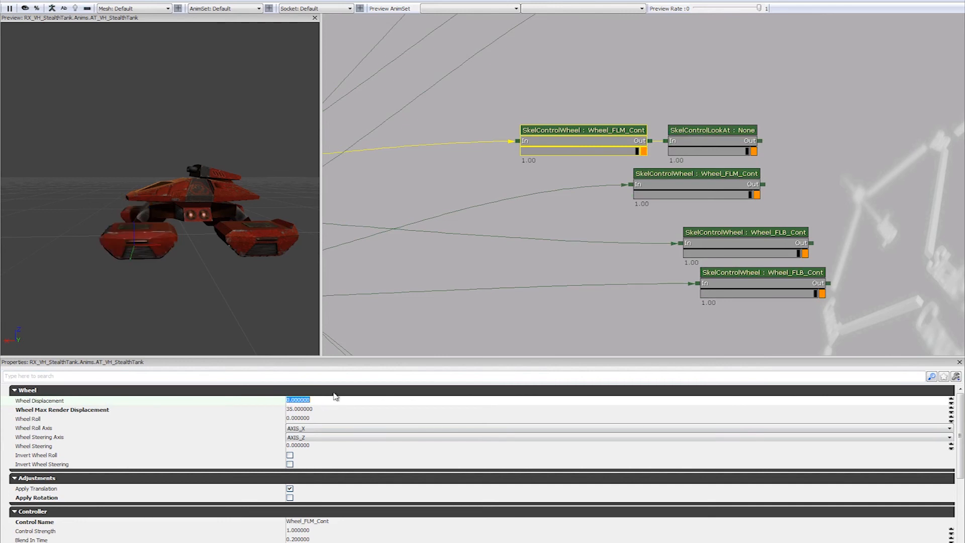
# - Add a UDKSkelControl_LookAt control in the empty area above the Wheel_FLM_Cont controls
pyautogui.moveTo(862, 101); pyautogui.dragTo(550, 146)
pyautogui.rightClick(558, 114)
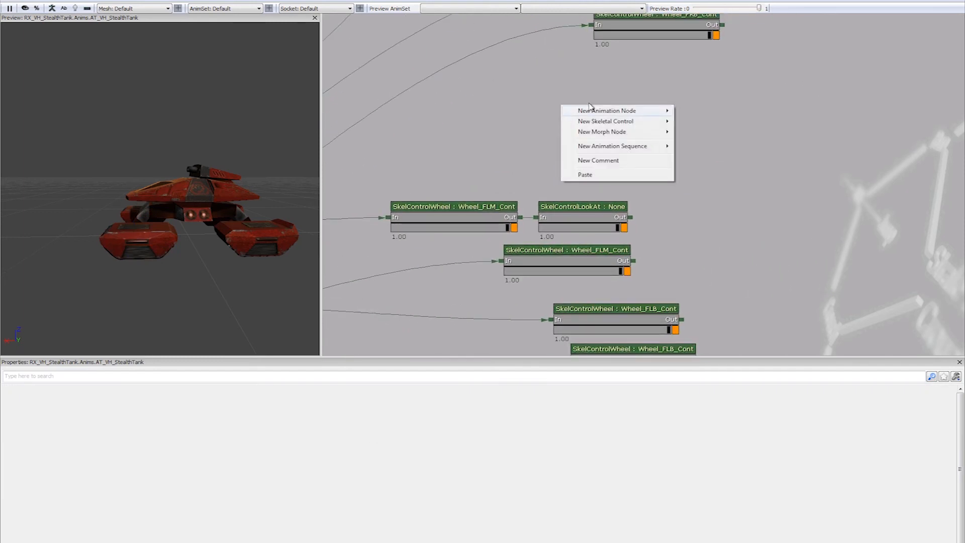
pyautogui.moveTo(618, 121)
pyautogui.moveTo(771, 128)
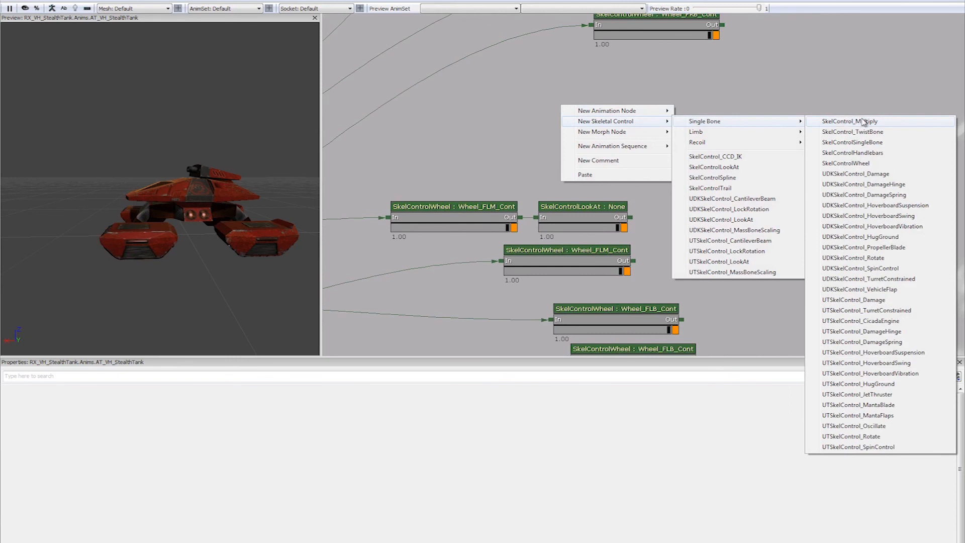
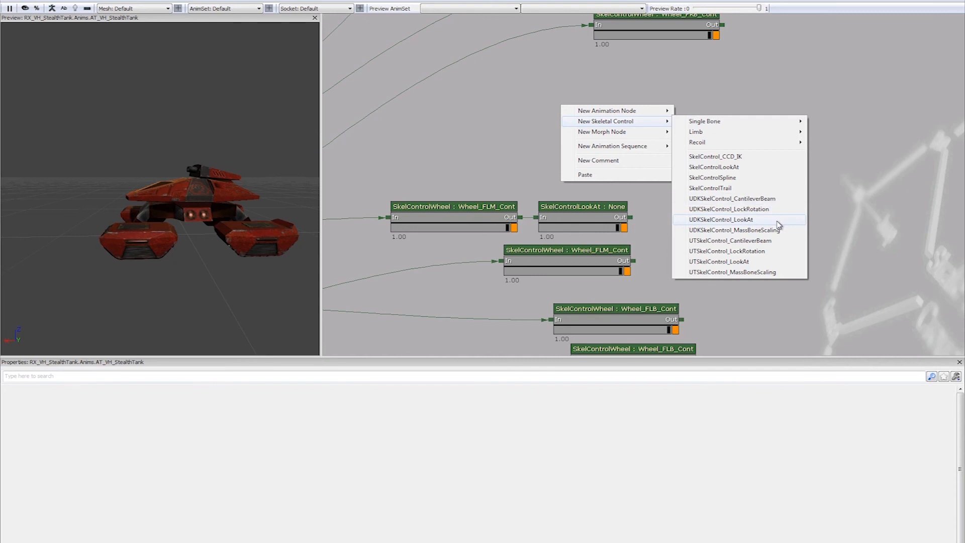
pyautogui.click(777, 222)
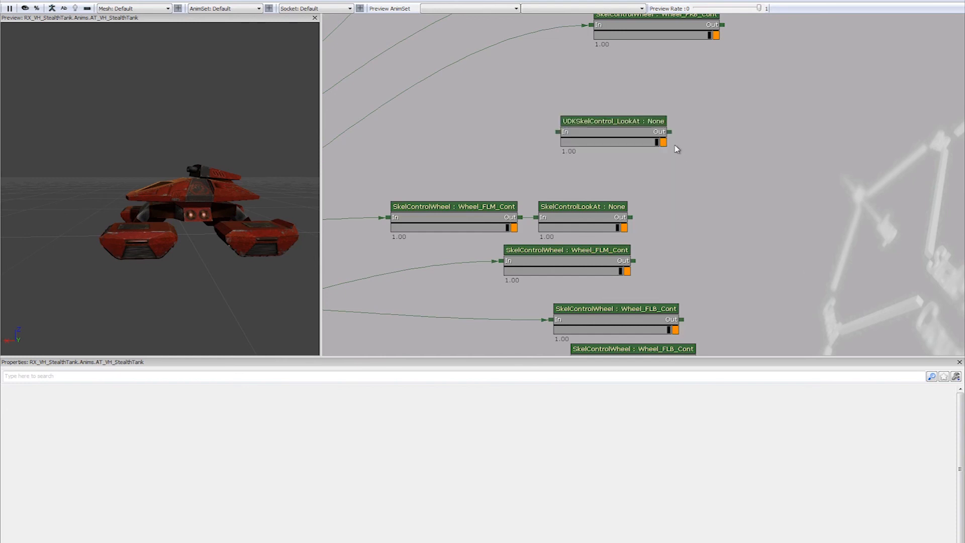
# - Select the unconnected UDKSkelControl_LookAt control and expand its Limit, Look At and UDKSkel Control Look At properties
pyautogui.moveTo(675, 146); pyautogui.dragTo(679, 191)
pyautogui.click(611, 169)
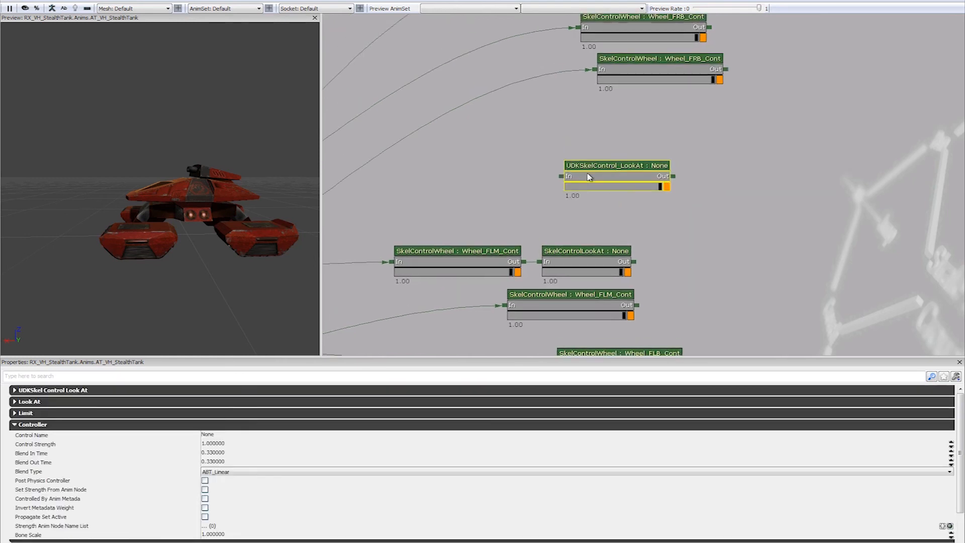
pyautogui.click(52, 412)
pyautogui.click(55, 401)
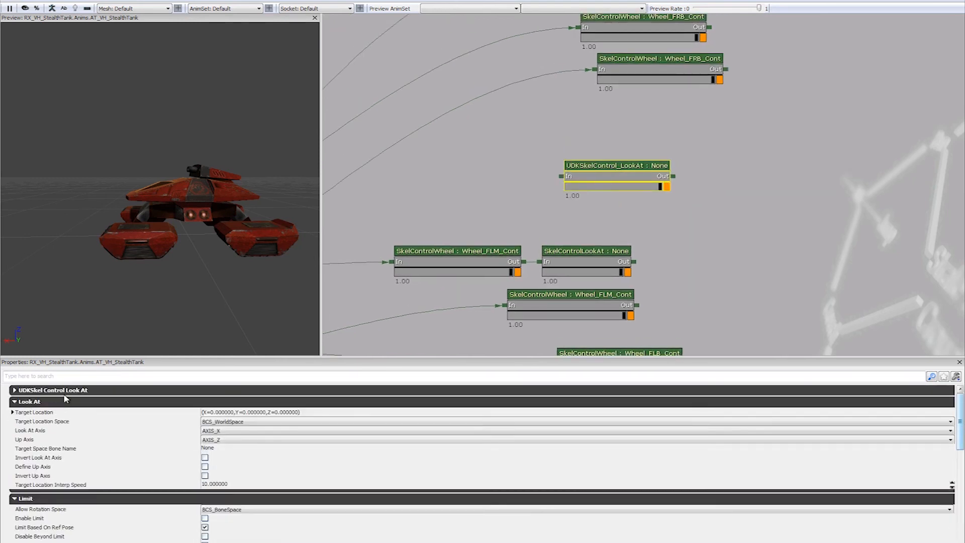
pyautogui.click(66, 391)
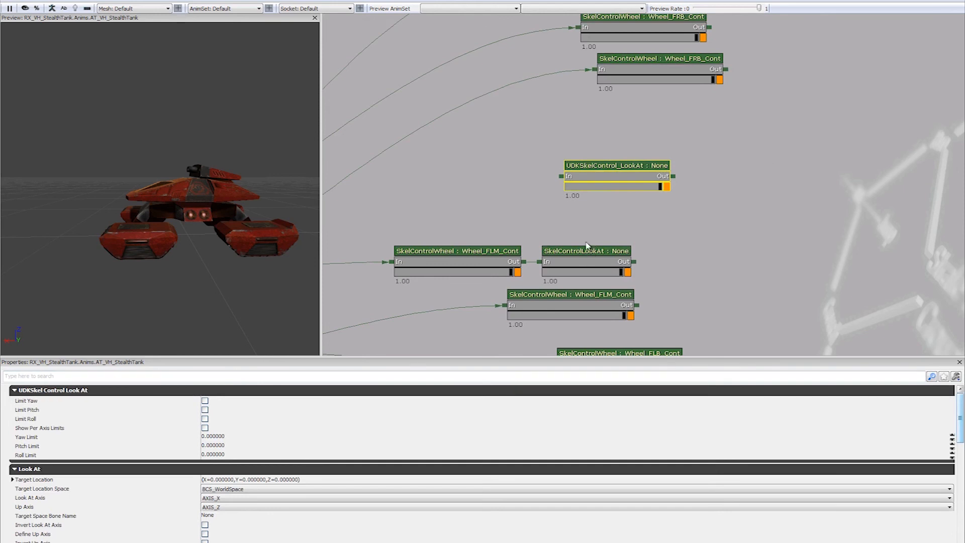
# - Review the properties of Wheel_FLM_Cont and its chained SkelControlLookAt, and delete the unconnected UDKSkelControl_LookAt control
pyautogui.moveTo(500, 264); pyautogui.dragTo(557, 195)
pyautogui.click(478, 197)
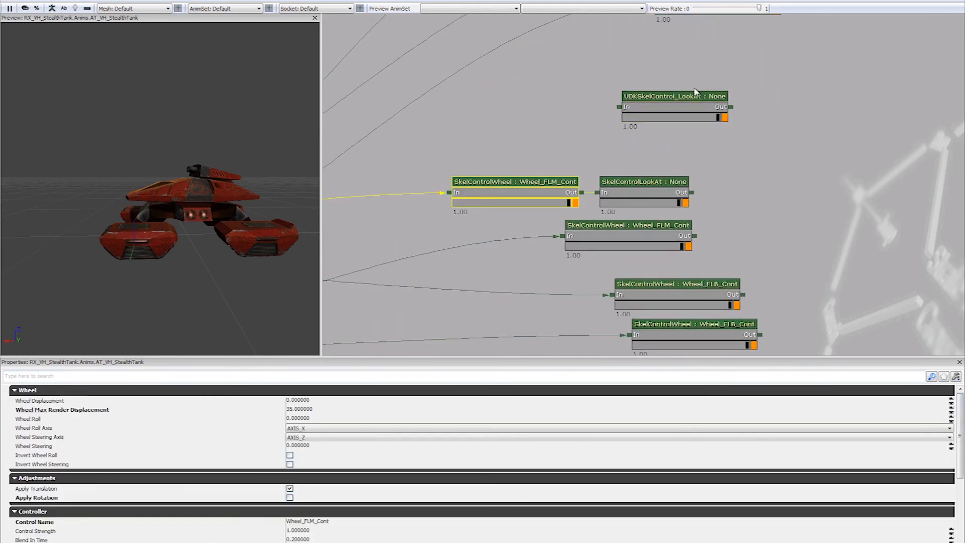
pyautogui.click(623, 188)
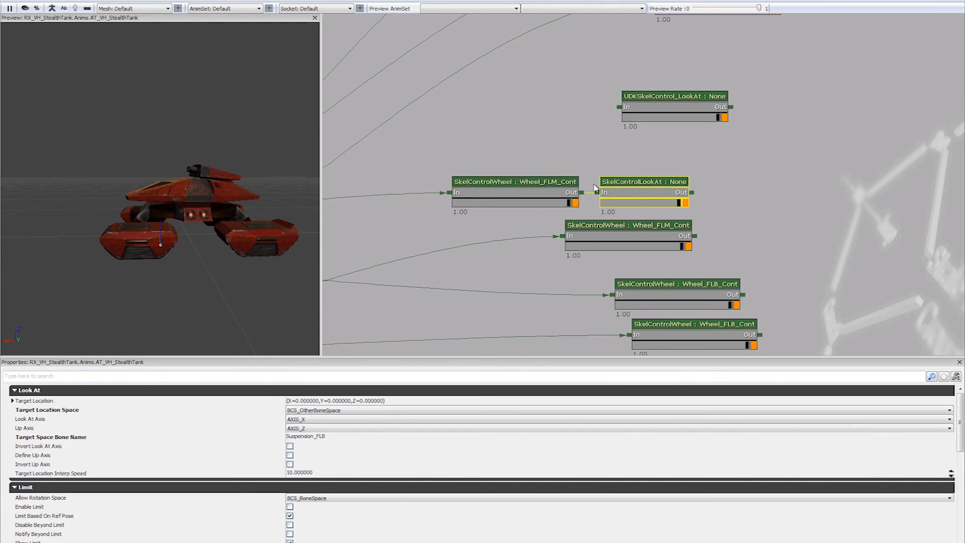
pyautogui.click(702, 101)
pyautogui.press('Delete')
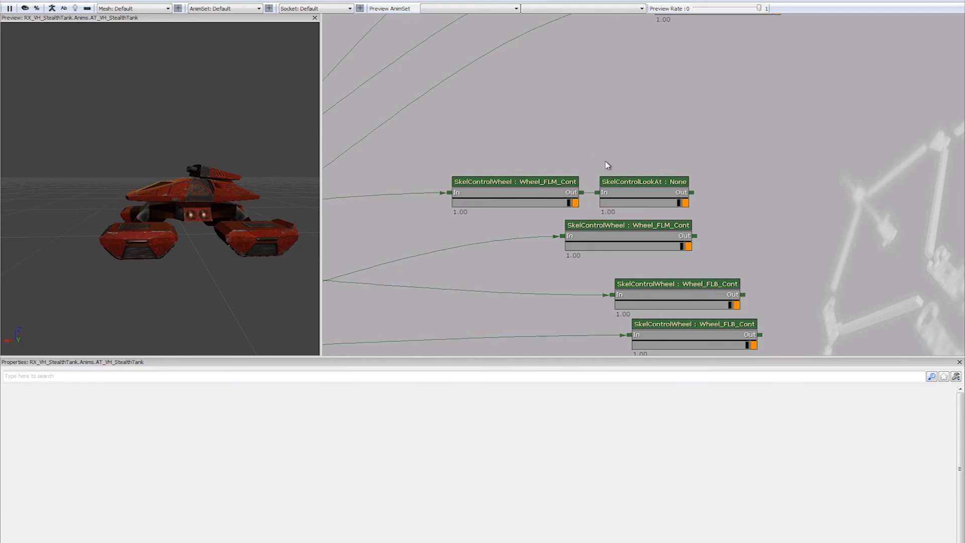
# - Set the first Wheel_FLM_Cont control's Wheel Displacement to 35, inspect the front track pod's tilt, and restore the value to 0
pyautogui.moveTo(612, 154); pyautogui.dragTo(626, 149)
pyautogui.moveTo(522, 177); pyautogui.dragTo(558, 152)
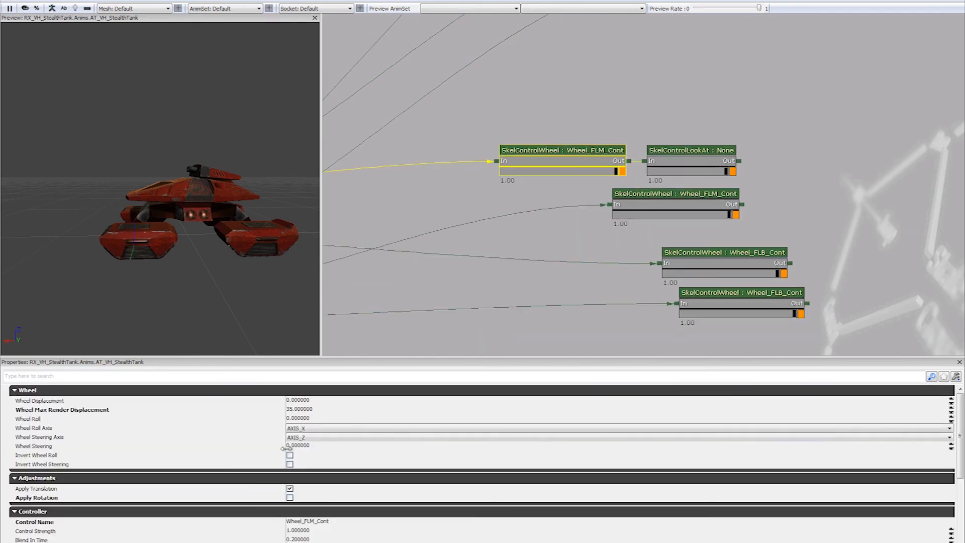
pyautogui.click(317, 400)
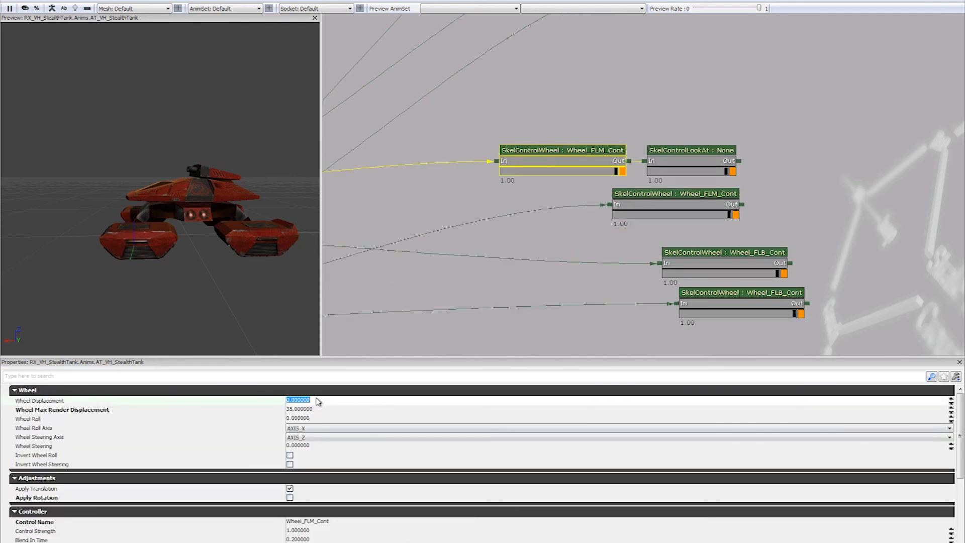
pyautogui.write('35')
pyautogui.press('Return')
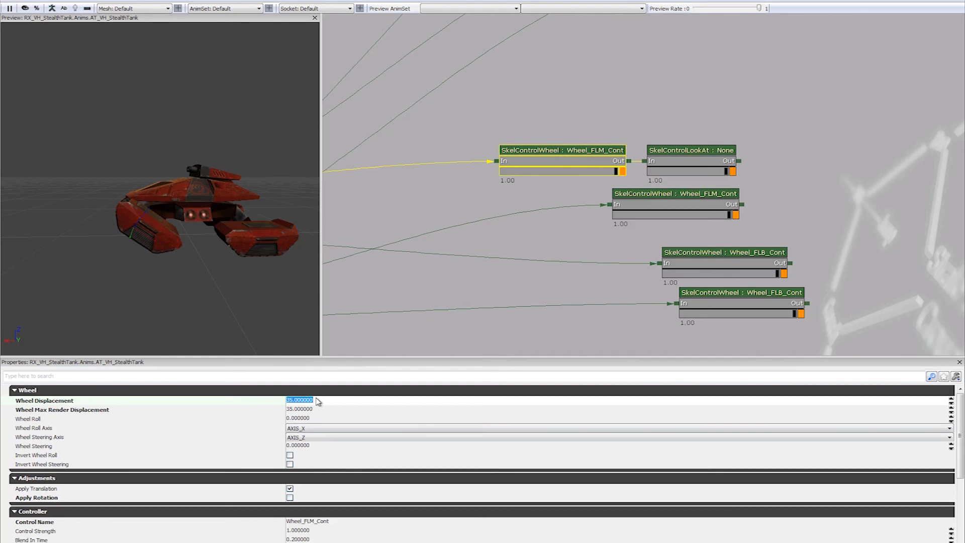
pyautogui.moveTo(197, 260); pyautogui.dragTo(199, 289)
pyautogui.click(340, 401)
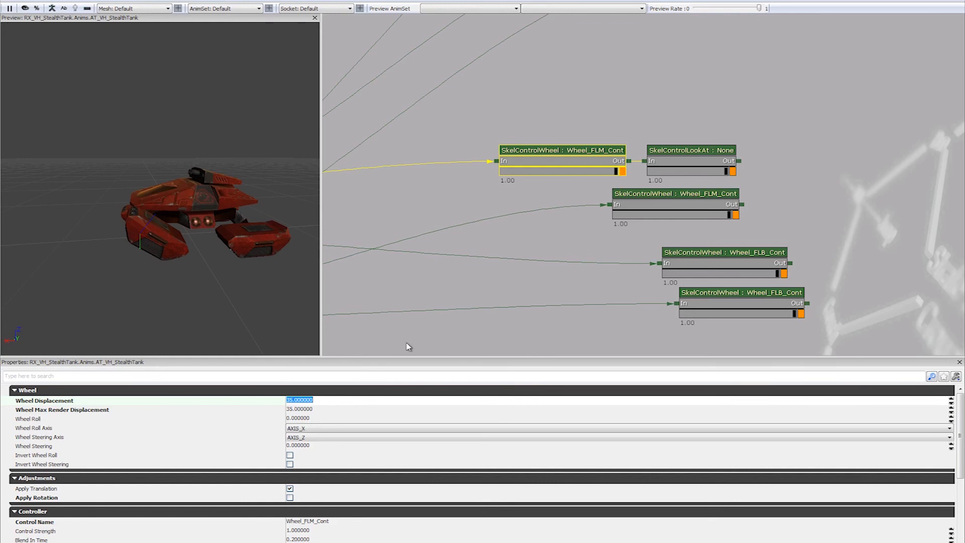
pyautogui.write('0')
pyautogui.press('Return')
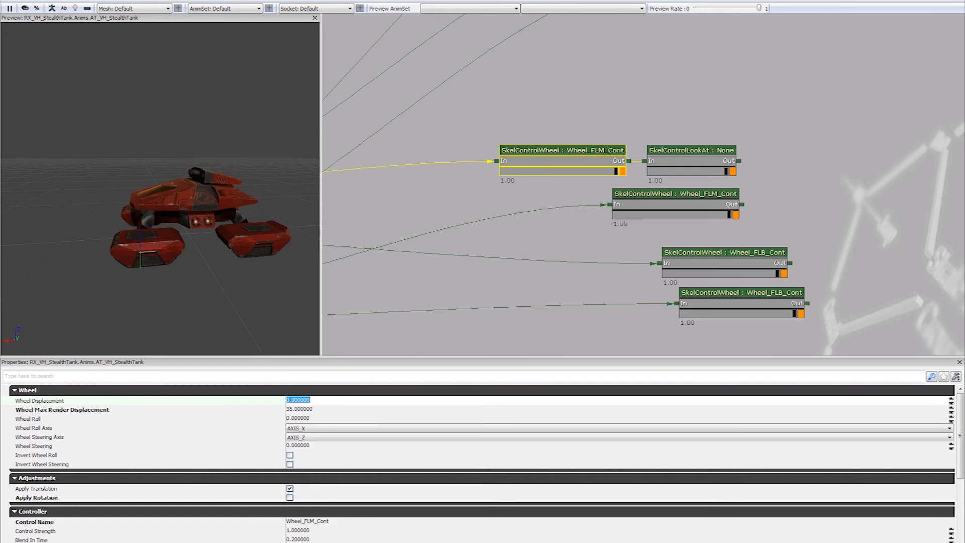
# - Examine the Wheel_FLM_Cont and Wheel_FLB_Cont controls and how they link back to the AnimTree node
pyautogui.moveTo(554, 78); pyautogui.dragTo(575, 40)
pyautogui.moveTo(662, 134); pyautogui.dragTo(661, 42)
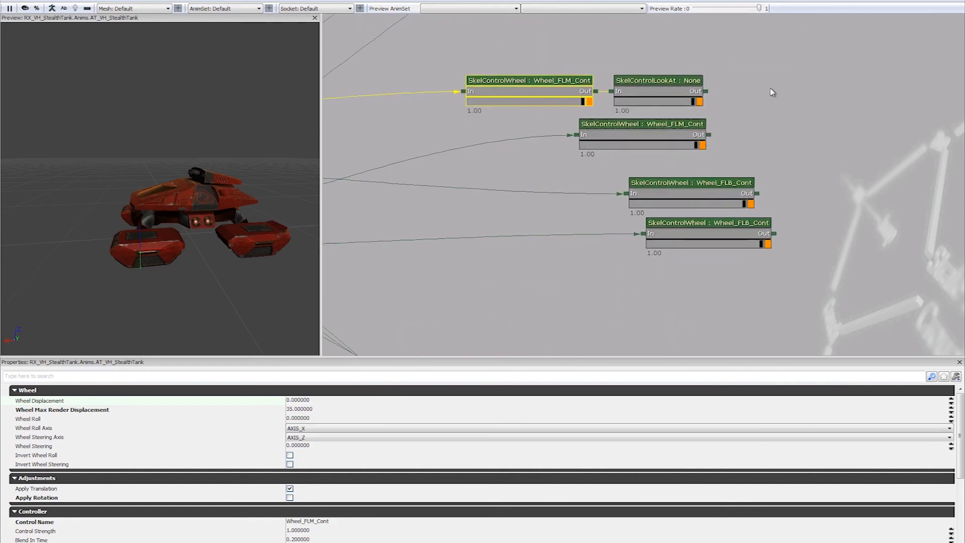
pyautogui.moveTo(663, 286); pyautogui.dragTo(718, 194)
pyautogui.moveTo(663, 230); pyautogui.dragTo(669, 96)
pyautogui.moveTo(824, 119); pyautogui.dragTo(782, 323)
pyautogui.moveTo(861, 248); pyautogui.dragTo(831, 161)
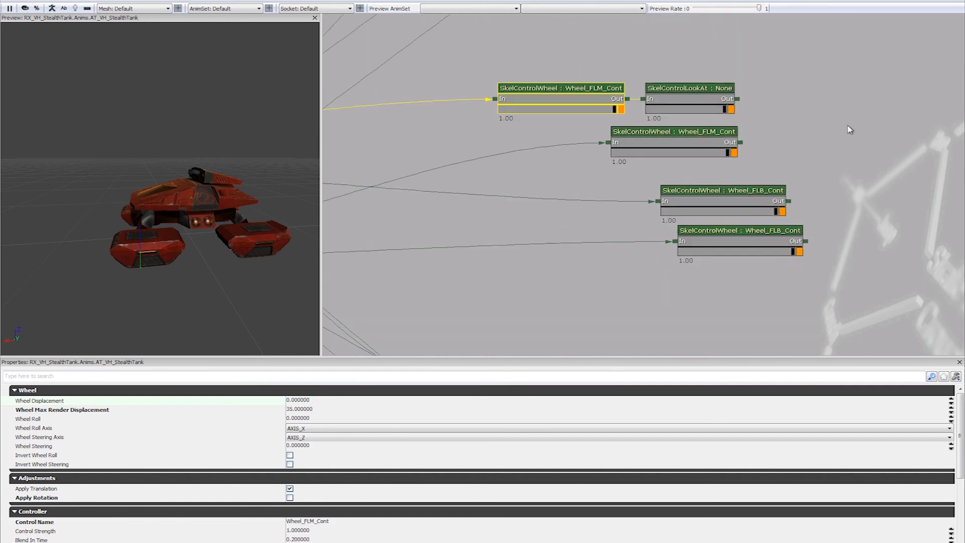
pyautogui.click(860, 116)
pyautogui.moveTo(861, 116); pyautogui.dragTo(813, 131)
pyautogui.moveTo(481, 184); pyautogui.dragTo(501, 197)
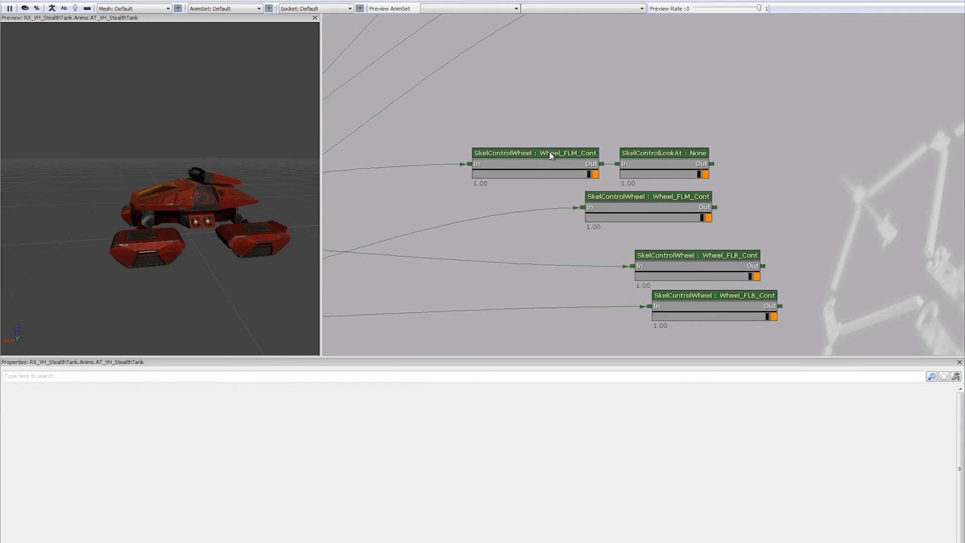
pyautogui.moveTo(576, 121); pyautogui.dragTo(614, 75)
pyautogui.moveTo(502, 215); pyautogui.dragTo(628, 230)
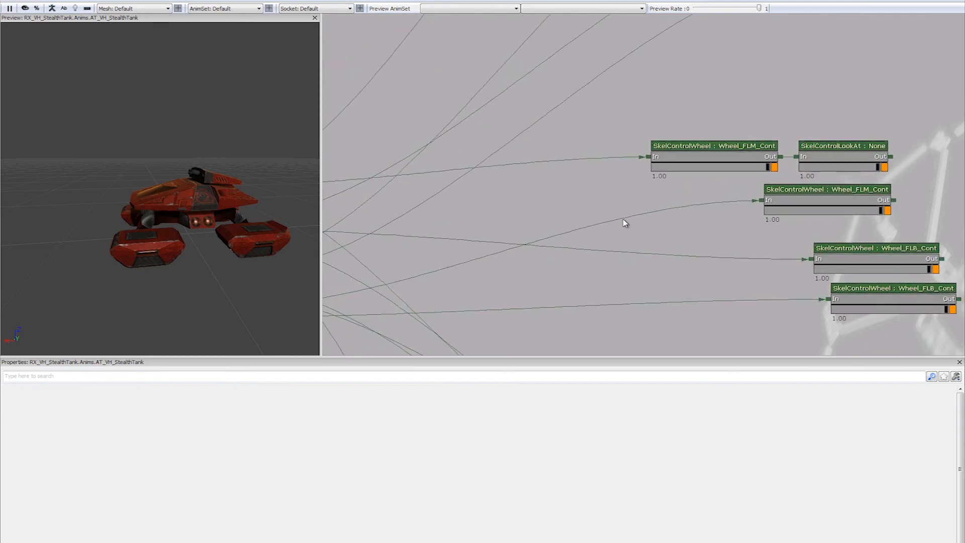
pyautogui.moveTo(664, 116); pyautogui.dragTo(653, 138)
# - Survey the StealthTank graph's overall layout, covering the animation nodes, turret controls and wheel control groups
pyautogui.scroll(-4, 653, 136)
pyautogui.moveTo(539, 228); pyautogui.dragTo(613, 315)
pyautogui.moveTo(606, 214); pyautogui.dragTo(781, 97)
pyautogui.scroll(-3, 783, 100)
pyautogui.moveTo(798, 151); pyautogui.dragTo(678, 94)
pyautogui.moveTo(687, 188); pyautogui.dragTo(640, 104)
pyautogui.moveTo(653, 141); pyautogui.dragTo(630, 297)
pyautogui.moveTo(646, 121); pyautogui.dragTo(656, 301)
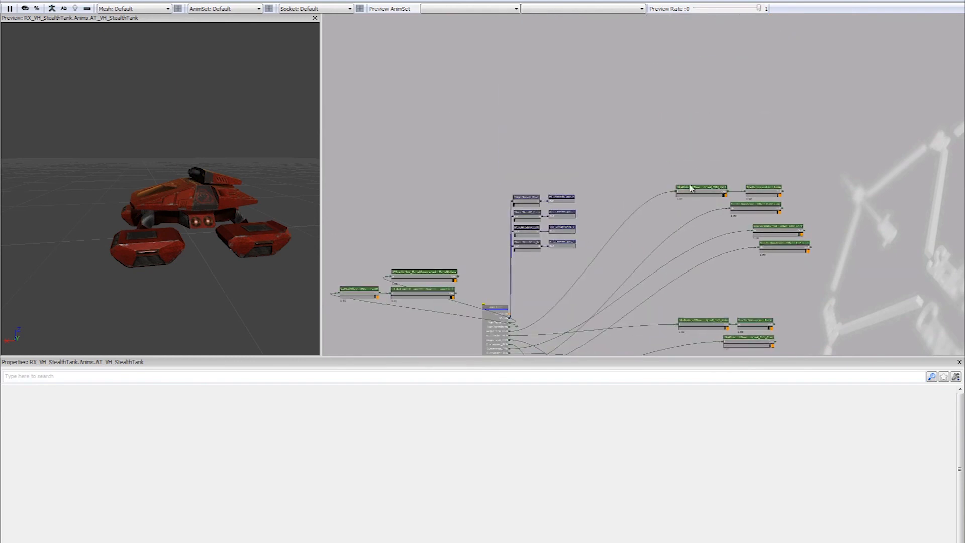
pyautogui.moveTo(740, 146); pyautogui.dragTo(756, 104)
# - Close the StealthTank AnimTree, shift the SuperTank AnimTree window aside, and return to the Content Browser
pyautogui.moveTo(575, 1); pyautogui.dragTo(575, 40)
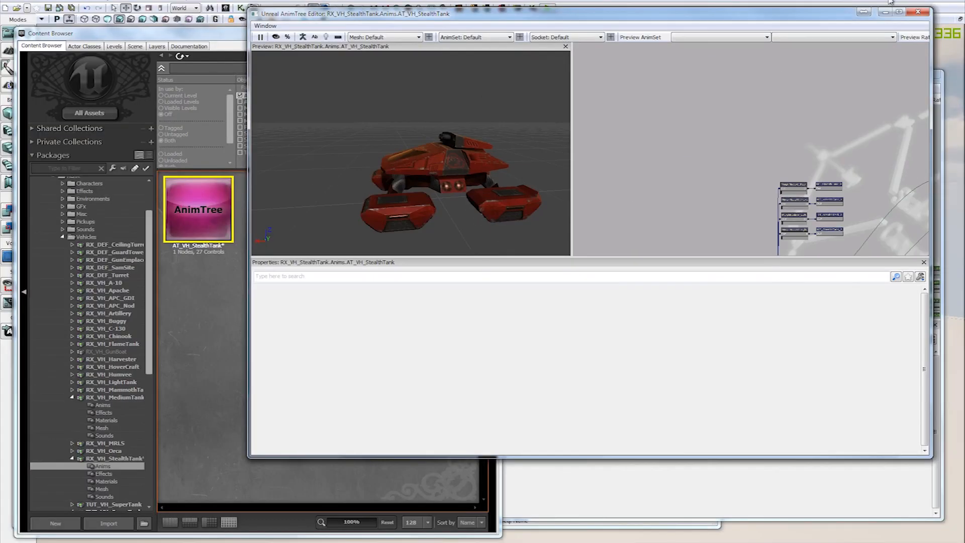
pyautogui.click(917, 12)
pyautogui.click(674, 62)
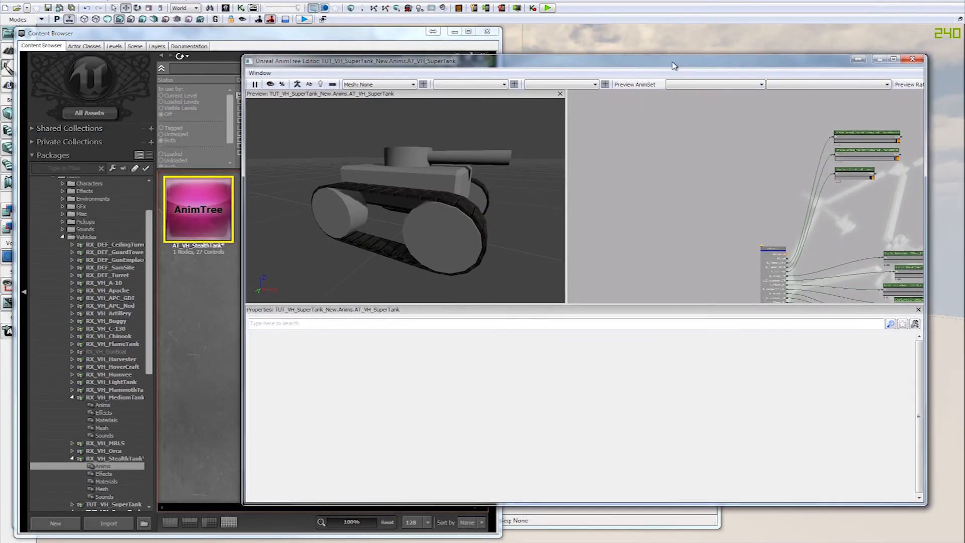
pyautogui.moveTo(674, 65); pyautogui.dragTo(680, 40)
pyautogui.click(201, 390)
pyautogui.moveTo(787, 150); pyautogui.dragTo(766, 174)
pyautogui.click(195, 345)
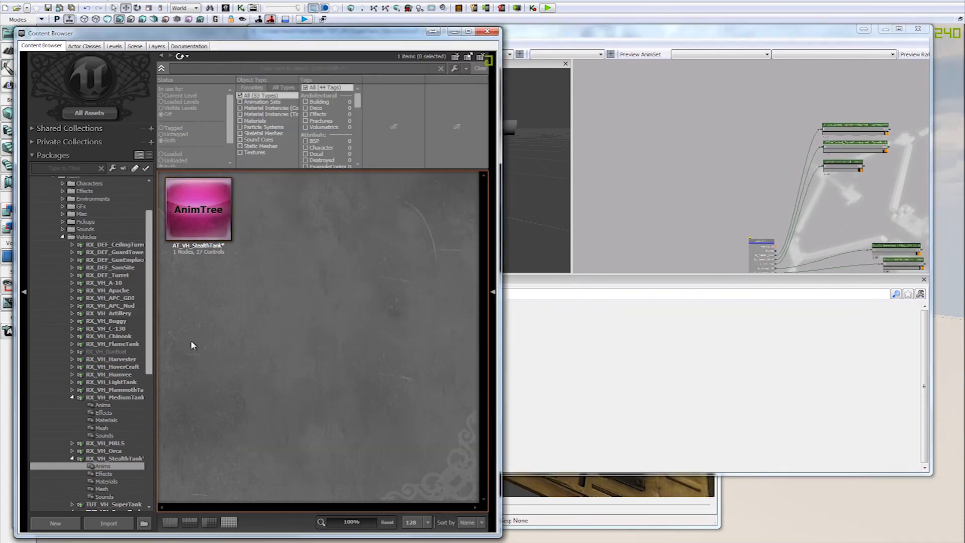
# - Open the AT_Character_Modular AnimTree from the Anims group of the RX_CH_Animations package under RenX Characters
pyautogui.doubleClick(86, 236)
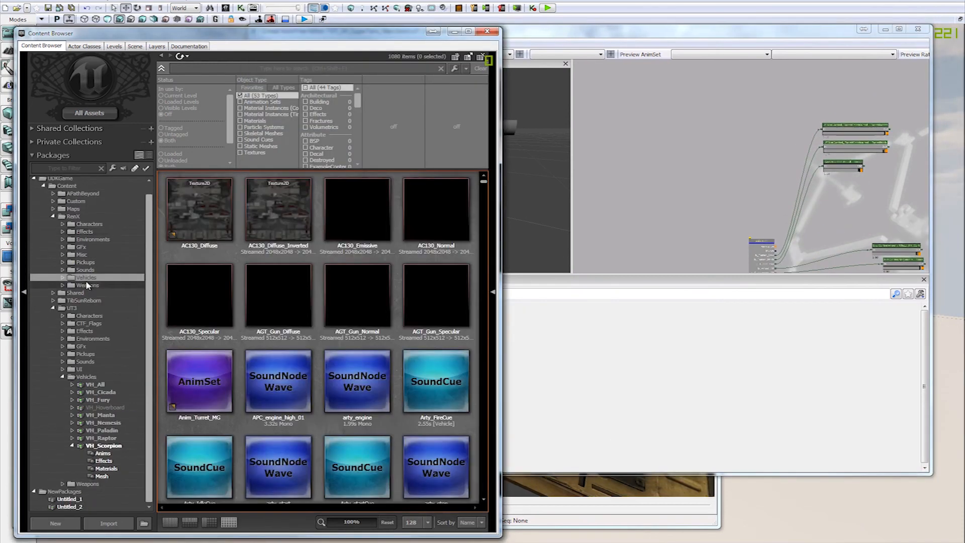
pyautogui.click(61, 234)
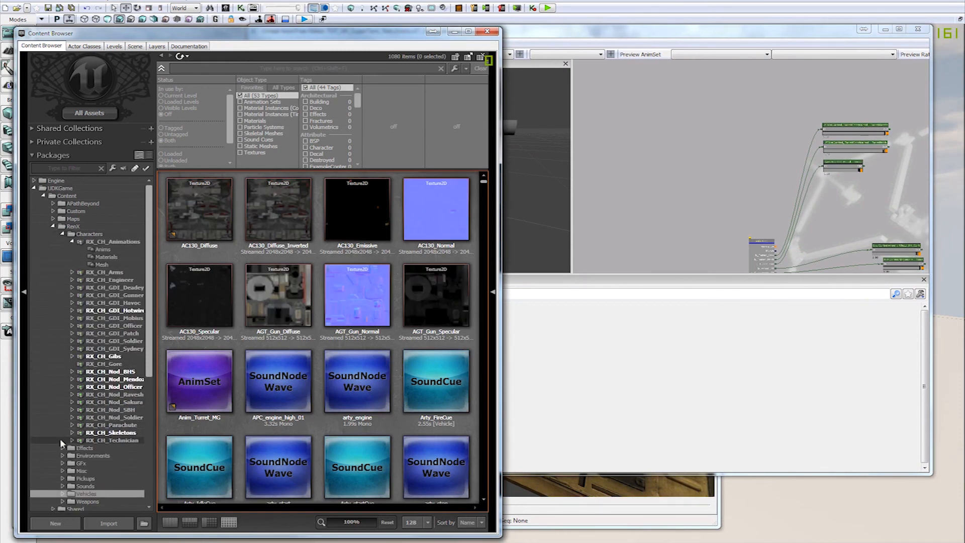
pyautogui.click(102, 249)
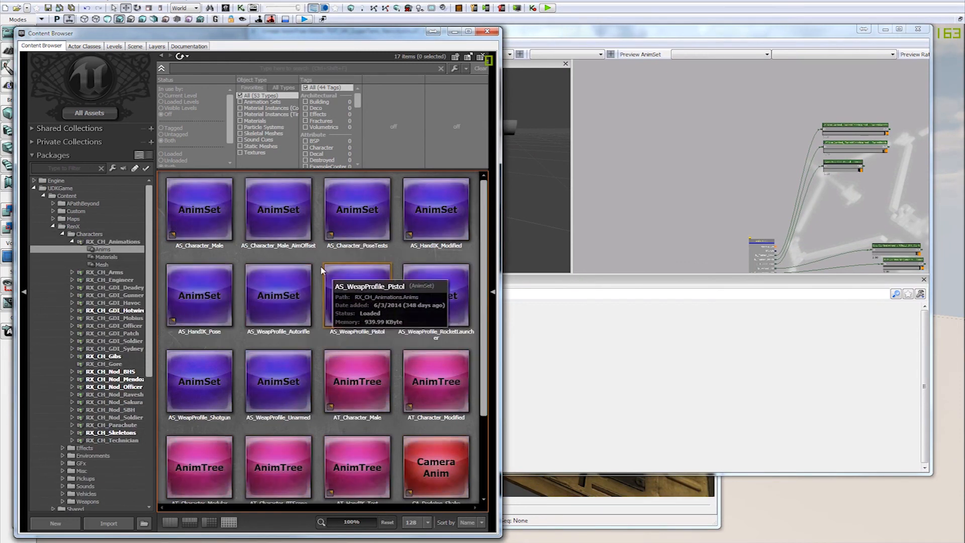
pyautogui.scroll(-3, 309, 455)
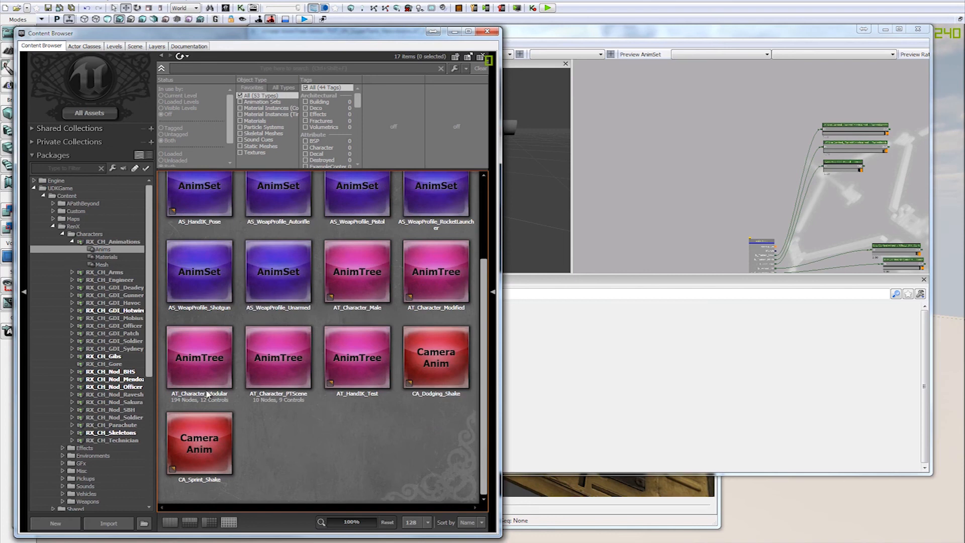
pyautogui.doubleClick(212, 372)
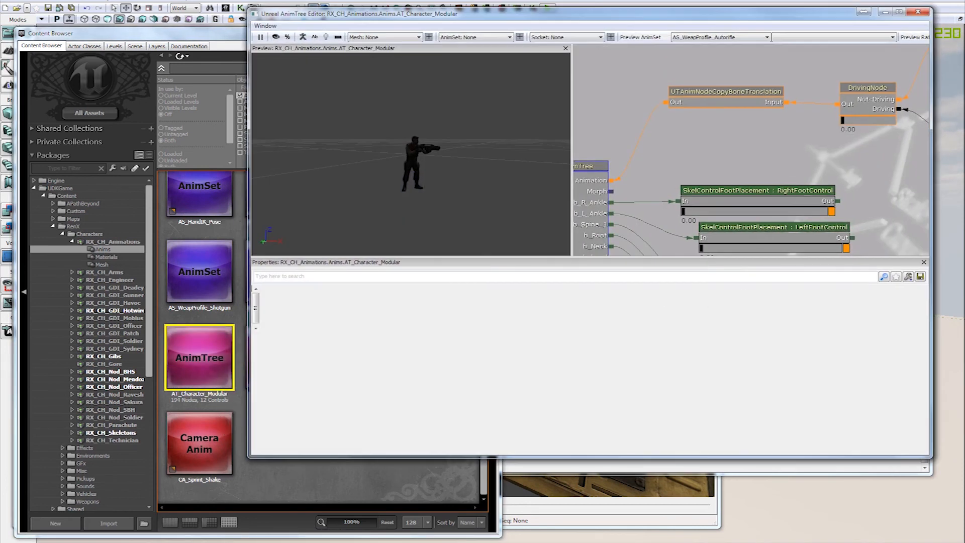
# - Maximize the AT_Character_Modular editor window and frame the AnimTree node's bone controls and the previewed character
pyautogui.doubleClick(698, 13)
pyautogui.moveTo(700, 226); pyautogui.dragTo(803, 91)
pyautogui.moveTo(802, 189); pyautogui.dragTo(703, 228)
pyautogui.scroll(-2, 753, 121)
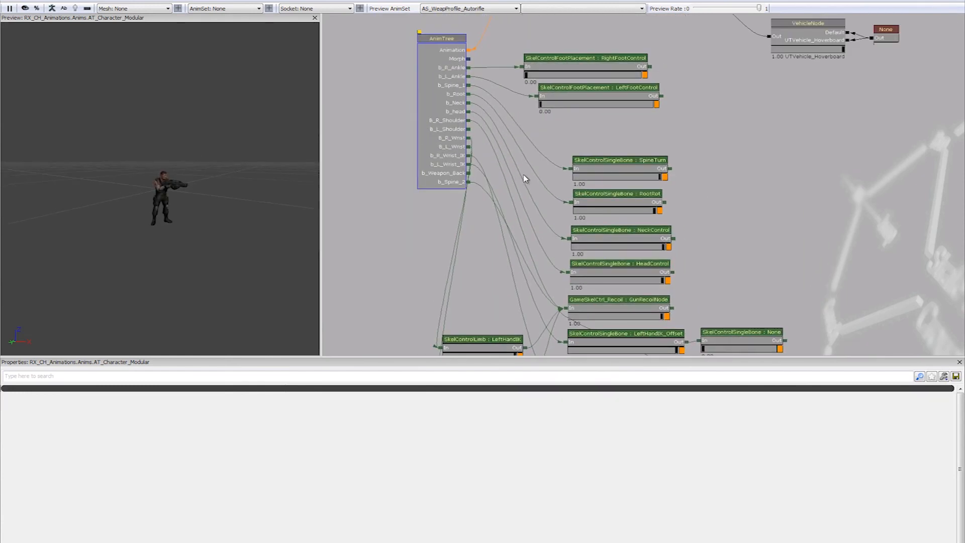
pyautogui.moveTo(143, 181); pyautogui.dragTo(143, 155)
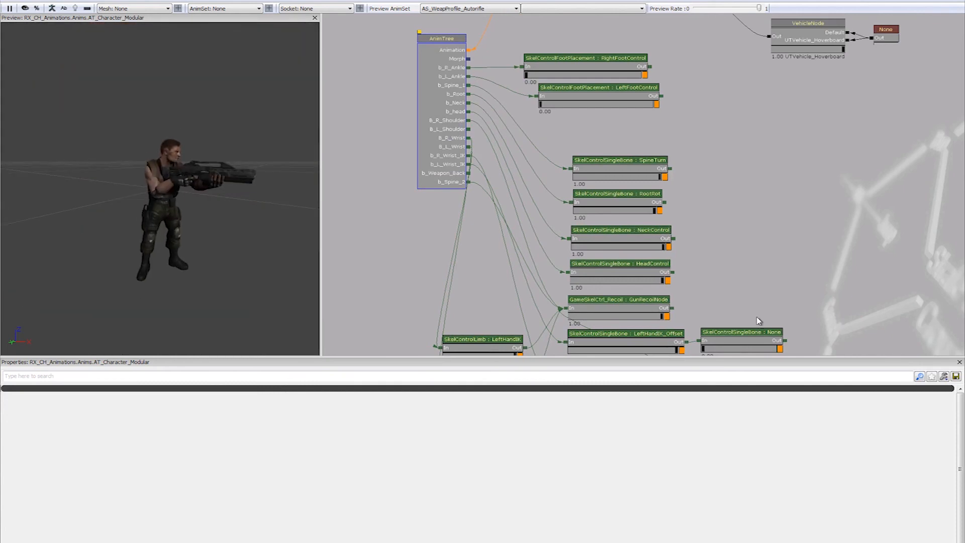
# - Inspect the LeftHandIK_Offset and RightHandIK_Offset single-bone controls and their properties
pyautogui.moveTo(796, 290); pyautogui.dragTo(775, 187)
pyautogui.scroll(2, 750, 192)
pyautogui.moveTo(594, 256); pyautogui.dragTo(678, 265)
pyautogui.click(667, 260)
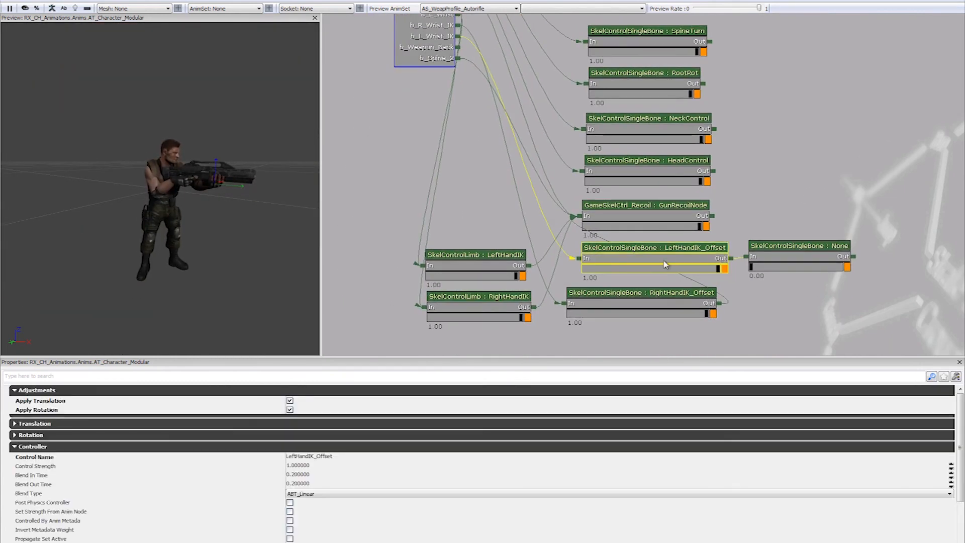
pyautogui.click(605, 293)
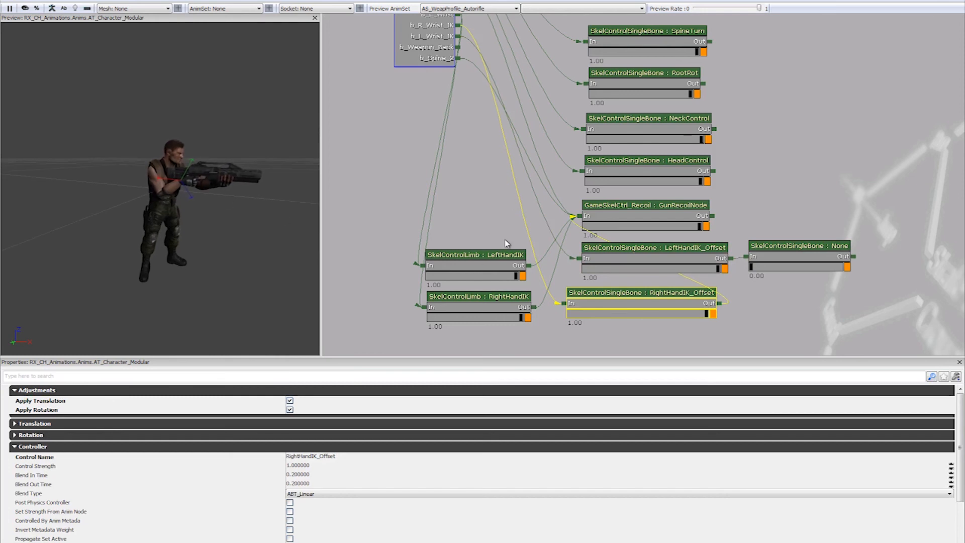
# - Preview the weapon recoil by enabling Play Recoil on the GunRecoilNode control
pyautogui.click(817, 199)
pyautogui.moveTo(816, 199); pyautogui.dragTo(748, 273)
pyautogui.click(577, 280)
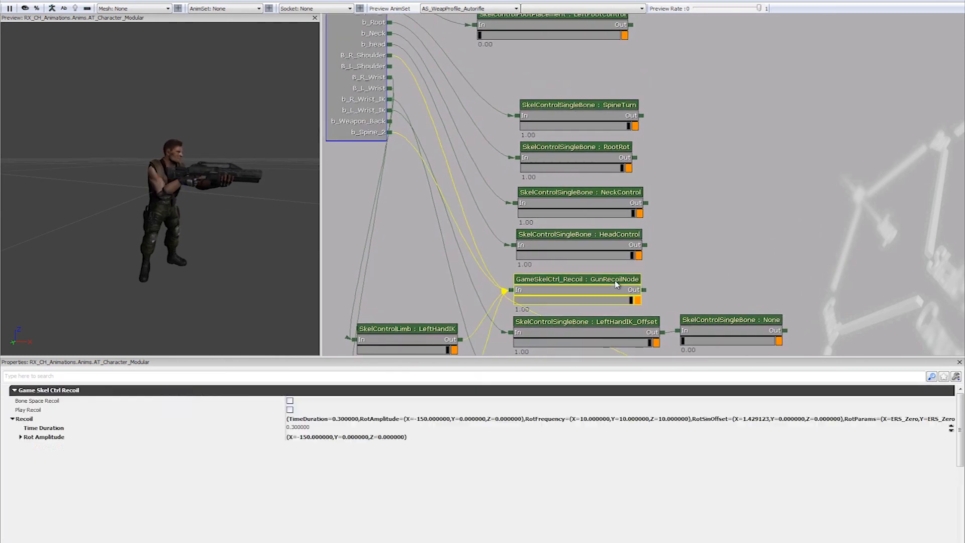
pyautogui.click(290, 410)
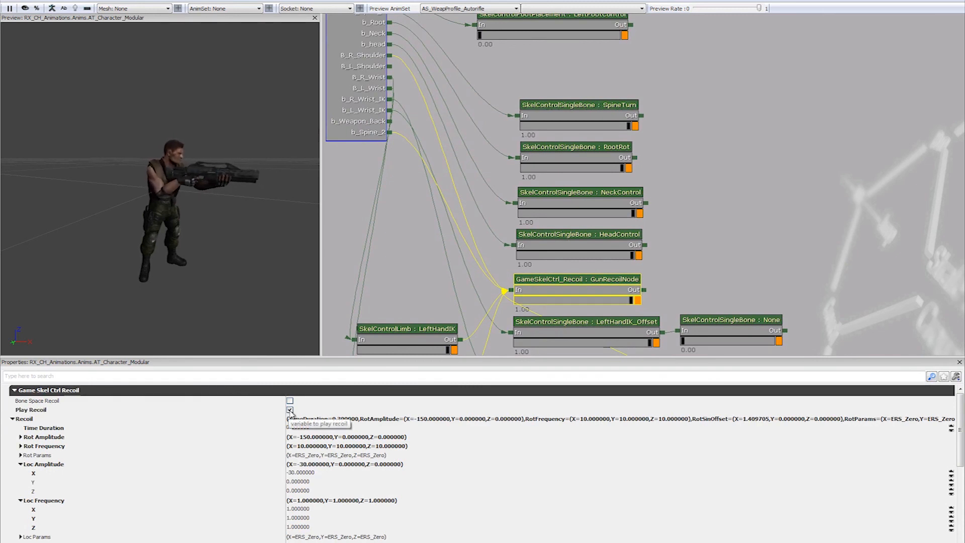
# - Try raising the LeftFootControl foot placement strength, return it to 0.00, and view the character's legs from another angle
pyautogui.moveTo(743, 181); pyautogui.dragTo(749, 281)
pyautogui.click(623, 205)
pyautogui.moveTo(665, 177); pyautogui.dragTo(687, 272)
pyautogui.click(729, 253)
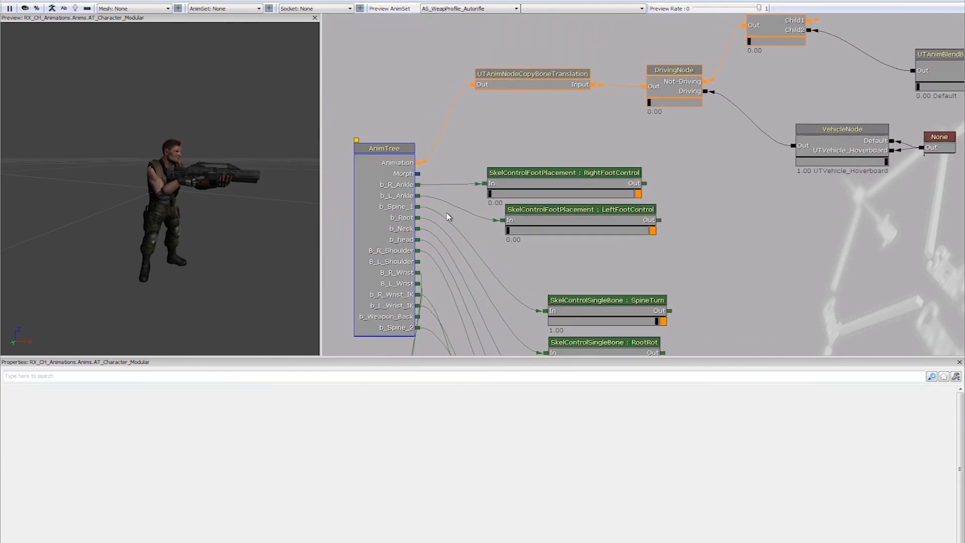
pyautogui.click(537, 233)
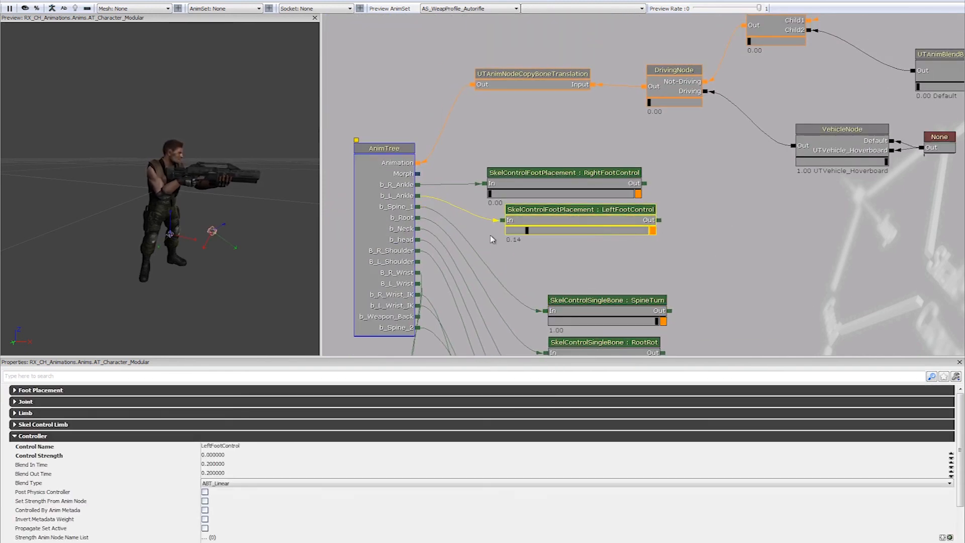
pyautogui.click(669, 218)
pyautogui.moveTo(216, 249)
pyautogui.mouseDown()
pyautogui.moveTo(201, 249)
pyautogui.moveTo(217, 250)
pyautogui.mouseUp()
pyautogui.moveTo(762, 205); pyautogui.dragTo(768, 158)
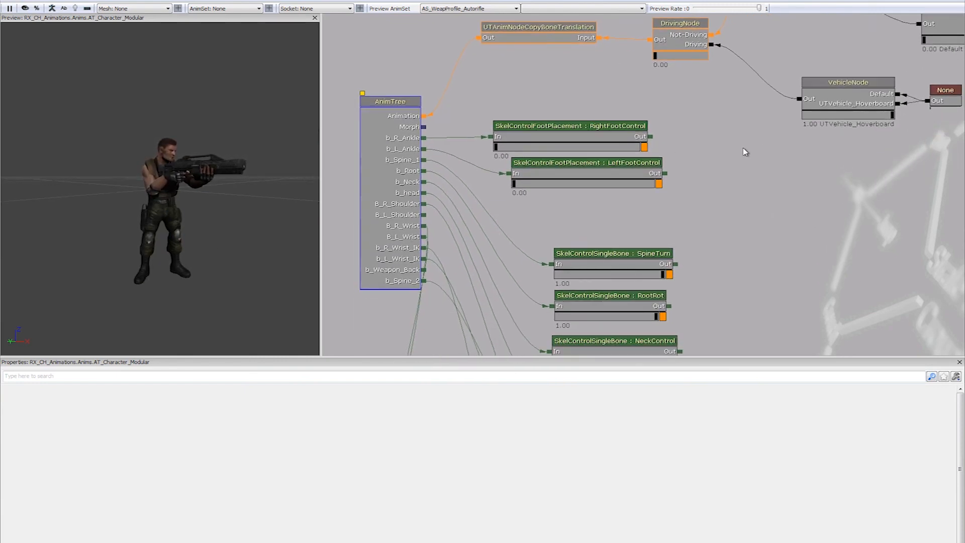
# - Examine the RightFootControl and LeftFootControl foot placement controls and their position on the character in the preview
pyautogui.moveTo(699, 118)
pyautogui.mouseDown()
pyautogui.moveTo(696, 154)
pyautogui.moveTo(696, 131)
pyautogui.mouseUp()
pyautogui.click(568, 135)
pyautogui.click(592, 178)
pyautogui.click(768, 165)
pyautogui.click(610, 142)
pyautogui.click(617, 175)
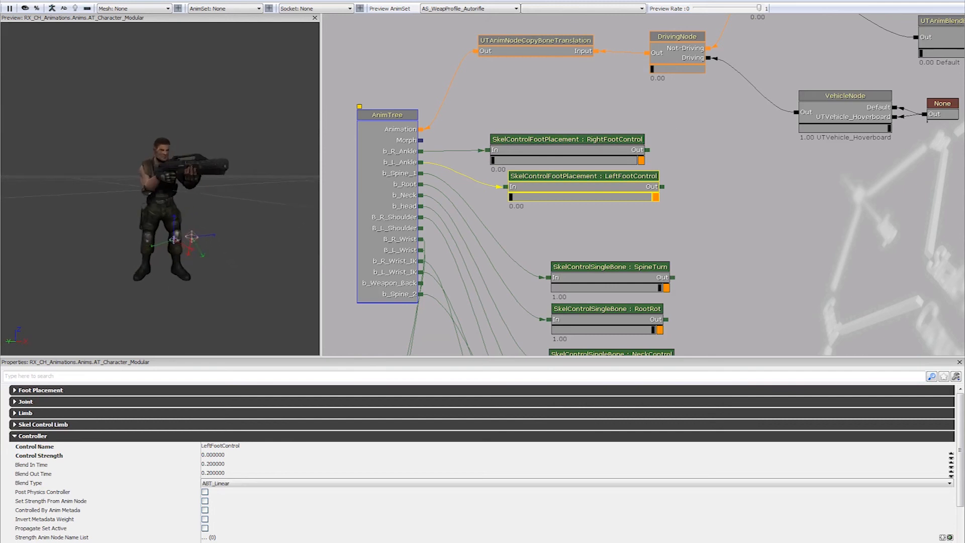
pyautogui.moveTo(65, 307); pyautogui.dragTo(65, 307)
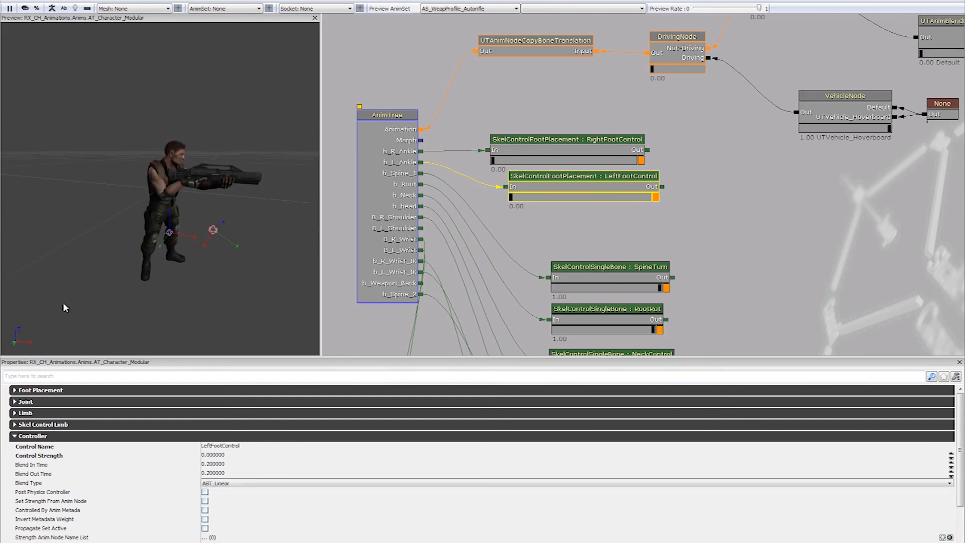
pyautogui.click(701, 168)
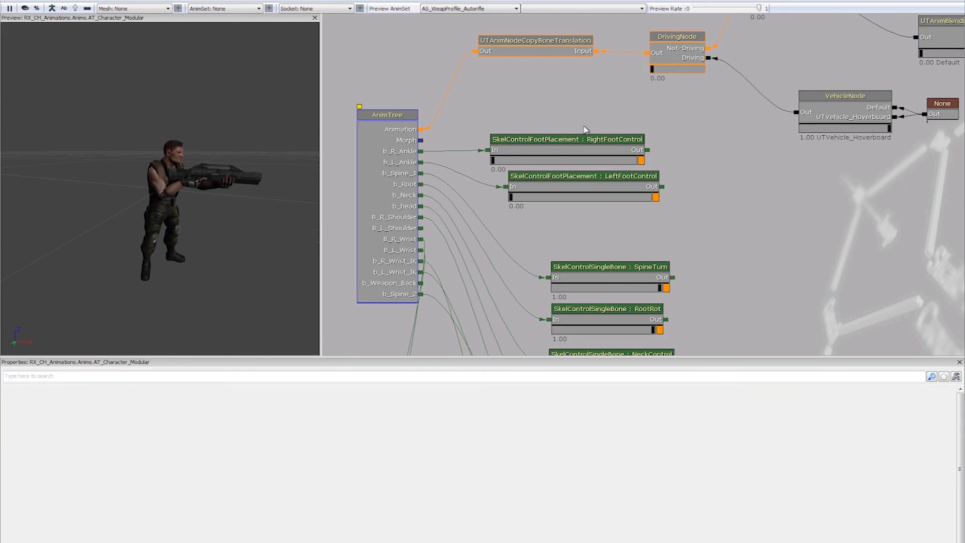
# - Look over the animation link running from the AnimTree node through UTAnimNodeCopyBoneTranslation, DrivingNode and FeignDeathBlend
pyautogui.moveTo(601, 113); pyautogui.dragTo(610, 154)
pyautogui.moveTo(545, 150); pyautogui.dragTo(551, 103)
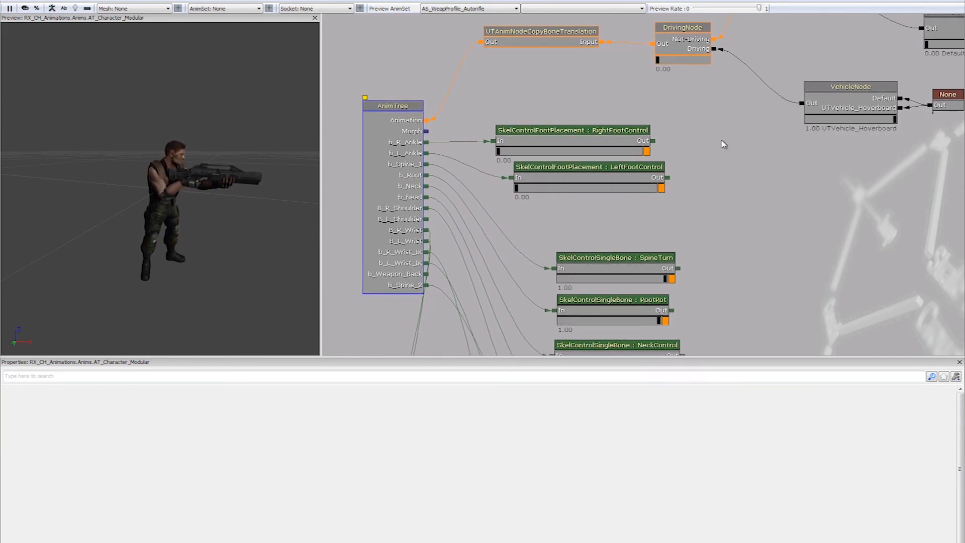
pyautogui.moveTo(748, 144); pyautogui.dragTo(742, 292)
pyautogui.moveTo(480, 278); pyautogui.dragTo(513, 256)
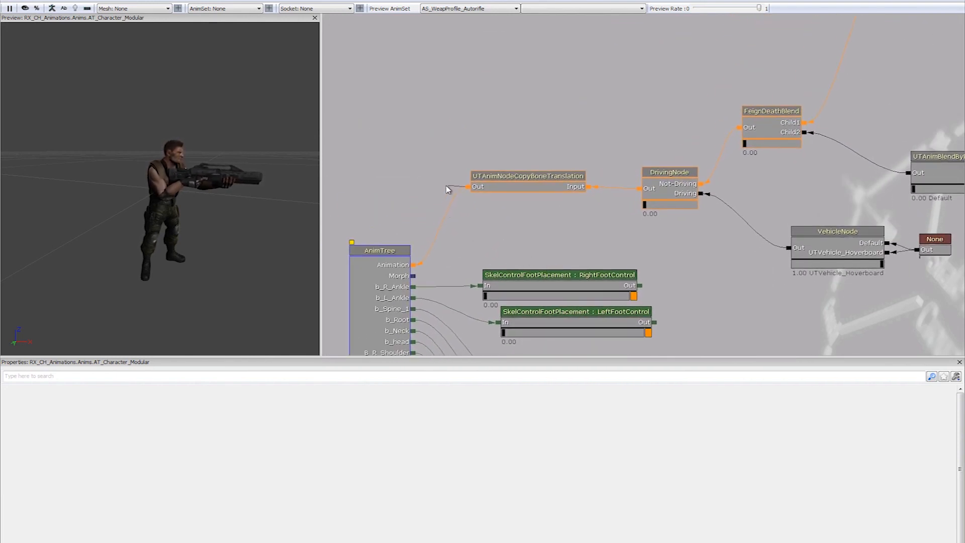
pyautogui.moveTo(652, 70); pyautogui.dragTo(486, 120)
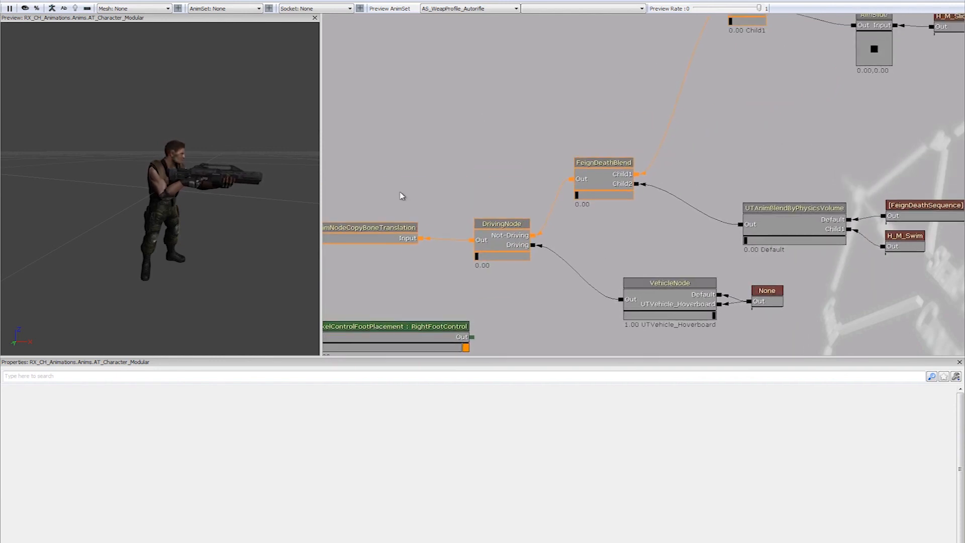
# - Survey the whole character AnimTree graph, from the skeletal controls out to every animation sequence branch
pyautogui.moveTo(402, 195); pyautogui.dragTo(654, 125)
pyautogui.scroll(-5, 603, 214)
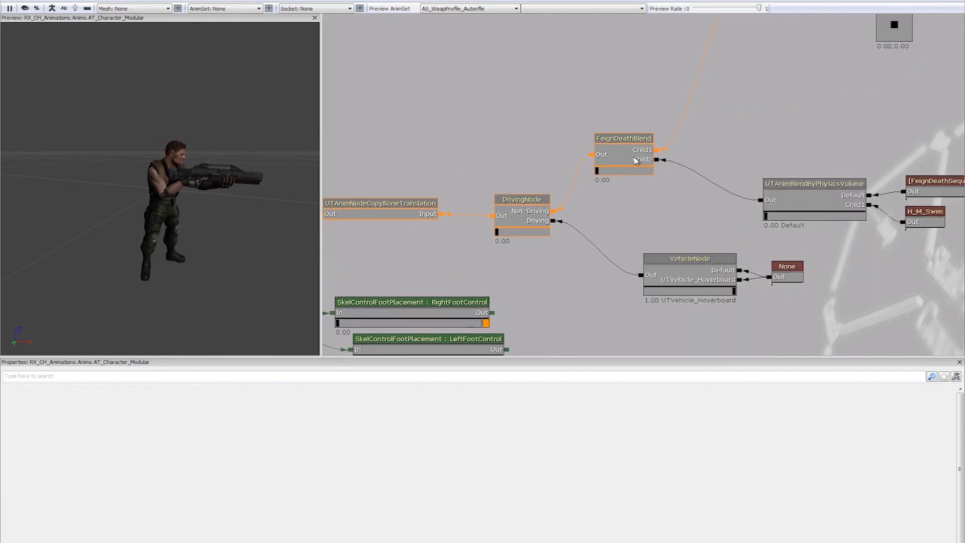
pyautogui.scroll(-6, 626, 181)
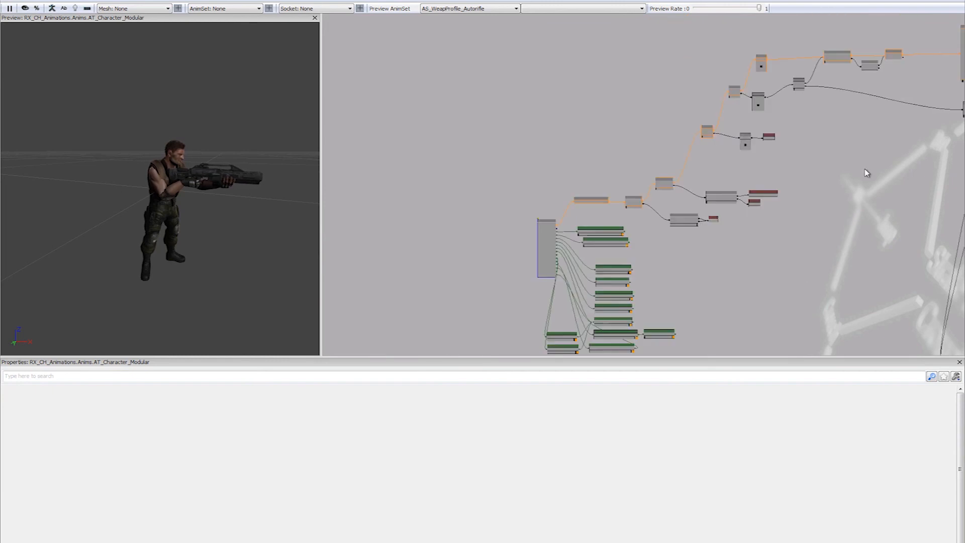
pyautogui.moveTo(654, 252); pyautogui.dragTo(531, 200)
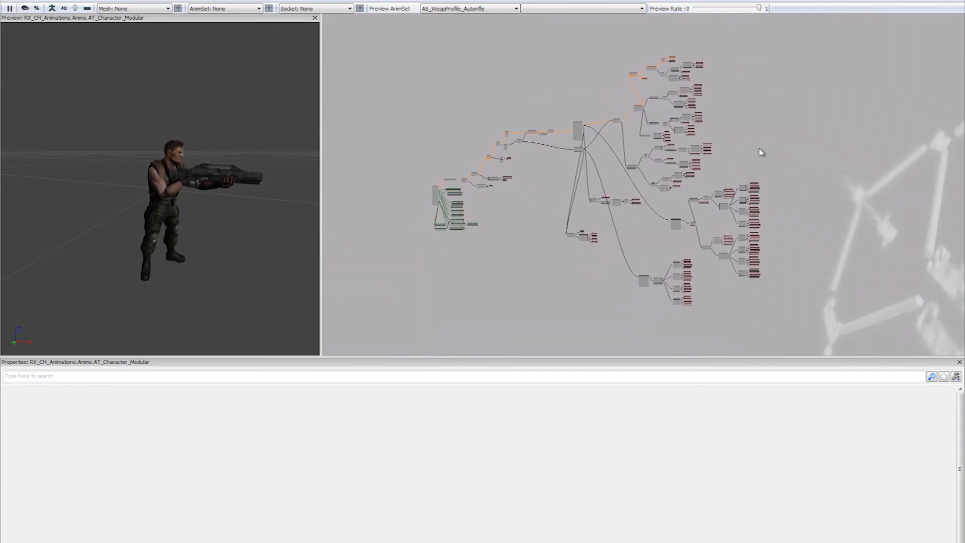
pyautogui.moveTo(571, 181); pyautogui.dragTo(552, 191)
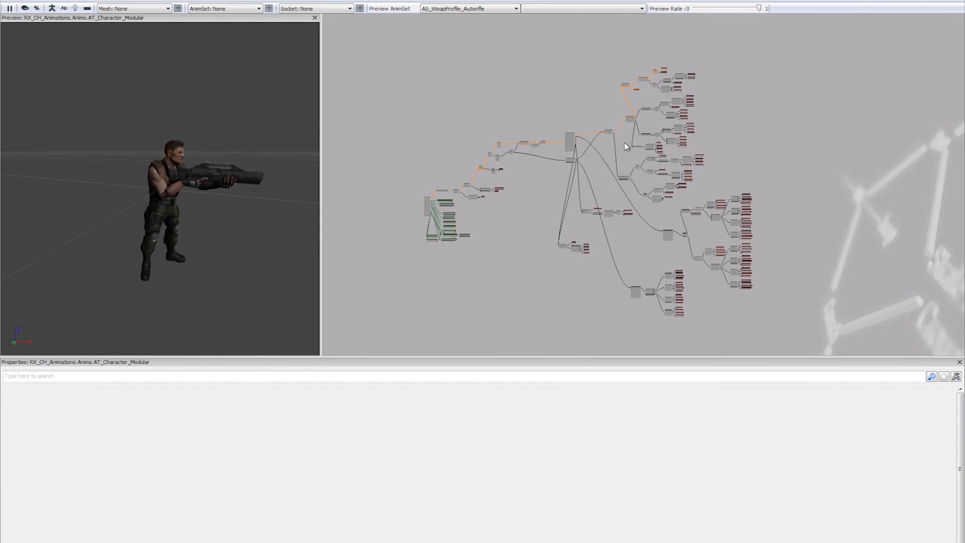
# - Trace the active animation branch from the AnimTree node up to the Relax1, AimNode, AimRelaxed and Dive nodes
pyautogui.scroll(6, 644, 147)
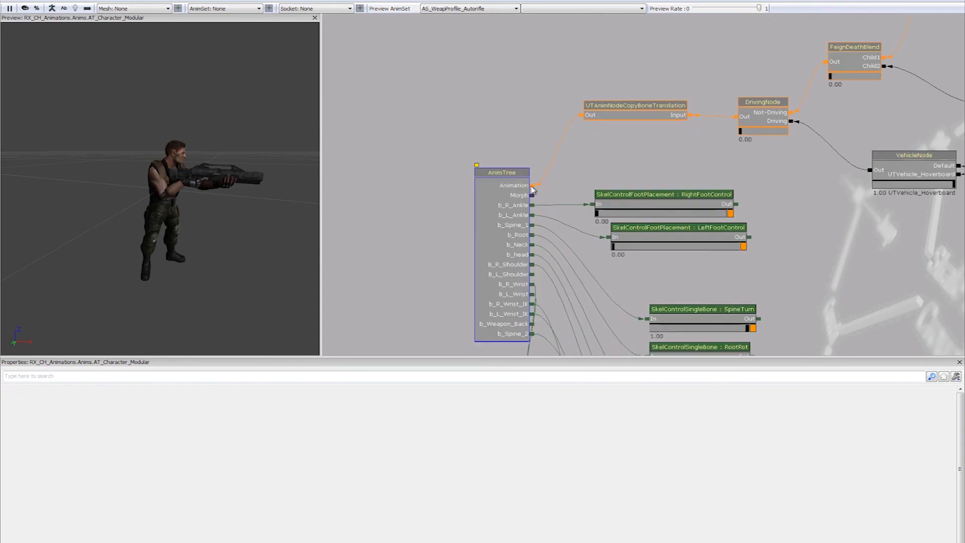
pyautogui.moveTo(596, 165); pyautogui.dragTo(452, 252)
pyautogui.moveTo(627, 213); pyautogui.dragTo(489, 273)
pyautogui.moveTo(572, 211); pyautogui.dragTo(537, 246)
pyautogui.moveTo(618, 206); pyautogui.dragTo(473, 279)
pyautogui.moveTo(495, 194); pyautogui.dragTo(351, 329)
pyautogui.moveTo(563, 159); pyautogui.dragTo(619, 146)
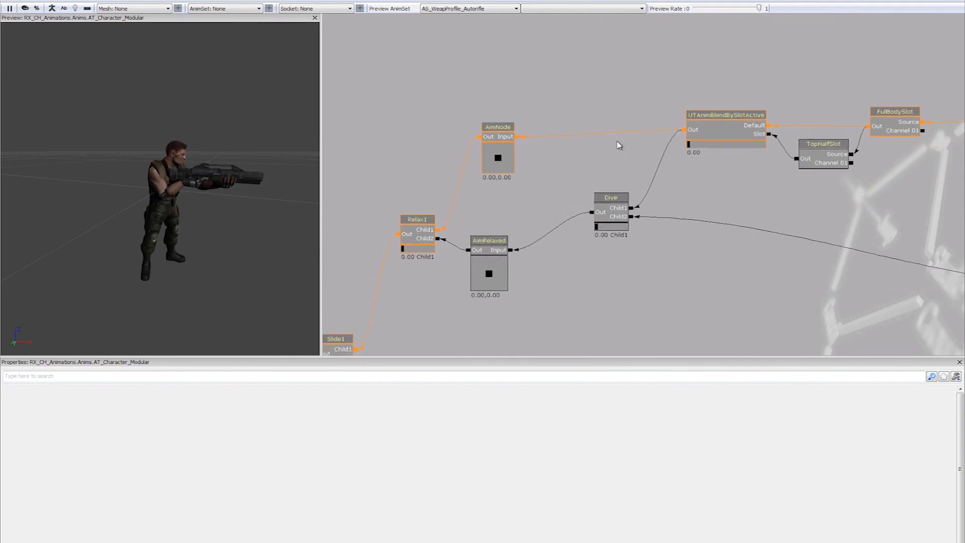
# - Try offsetting the character's aim with the AimRelaxed node, and reset its Aim property to default
pyautogui.moveTo(490, 278)
pyautogui.mouseDown()
pyautogui.moveTo(499, 263)
pyautogui.moveTo(506, 270)
pyautogui.moveTo(490, 283)
pyautogui.moveTo(492, 271)
pyautogui.mouseUp()
pyautogui.click(82, 391)
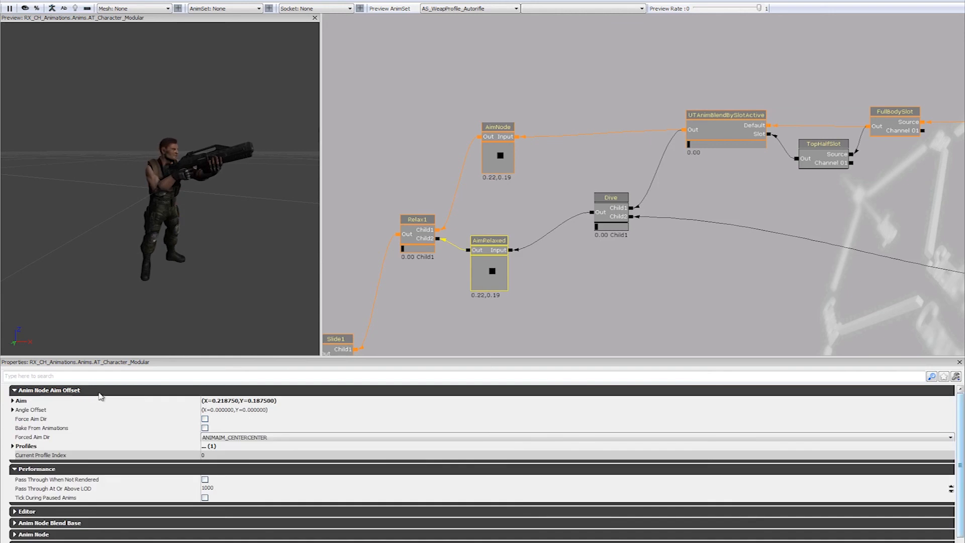
pyautogui.rightClick(99, 402)
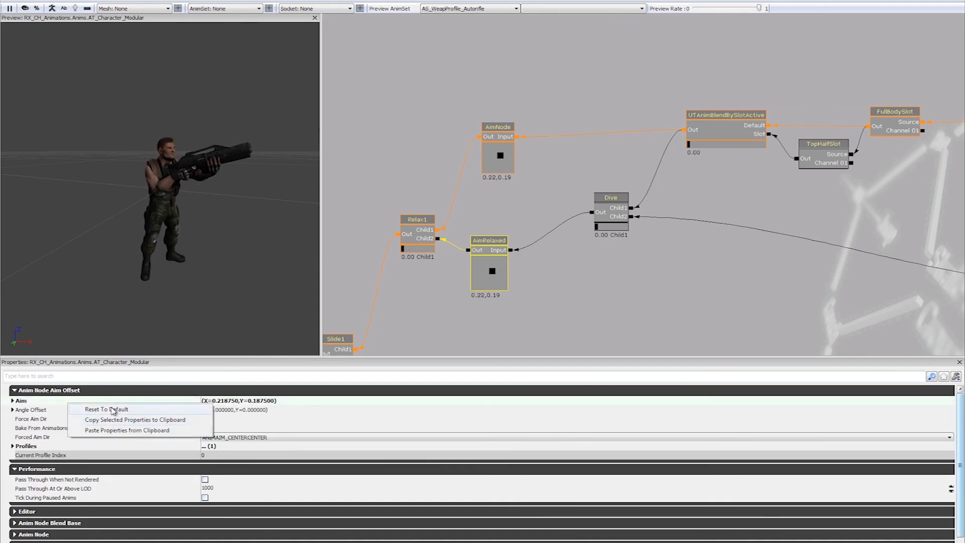
pyautogui.click(113, 411)
# - Examine the AnimNodeBlendByPhysics node's movement states and try its blend slider, keeping PHYS_Walking active
pyautogui.moveTo(549, 58); pyautogui.dragTo(440, 153)
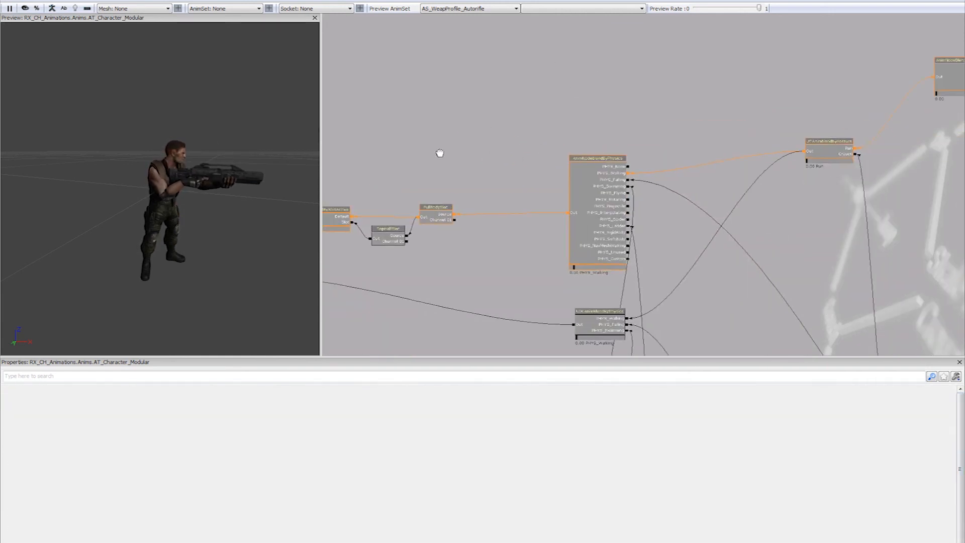
pyautogui.moveTo(620, 145); pyautogui.dragTo(564, 162)
pyautogui.scroll(4, 558, 167)
pyautogui.moveTo(606, 238); pyautogui.dragTo(569, 122)
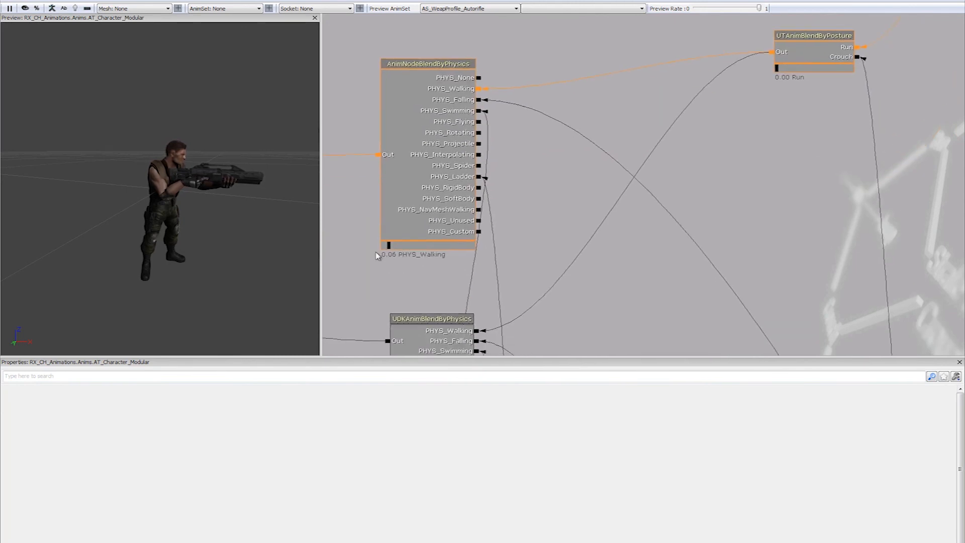
pyautogui.moveTo(389, 246)
pyautogui.mouseDown()
pyautogui.moveTo(507, 254)
pyautogui.moveTo(391, 249)
pyautogui.mouseUp()
# - Try the blend sliders on the UTAnimBlendByPosture and AnimNodeBlendBySpeed nodes, leaving them at Run and Idle
pyautogui.moveTo(569, 94); pyautogui.dragTo(387, 256)
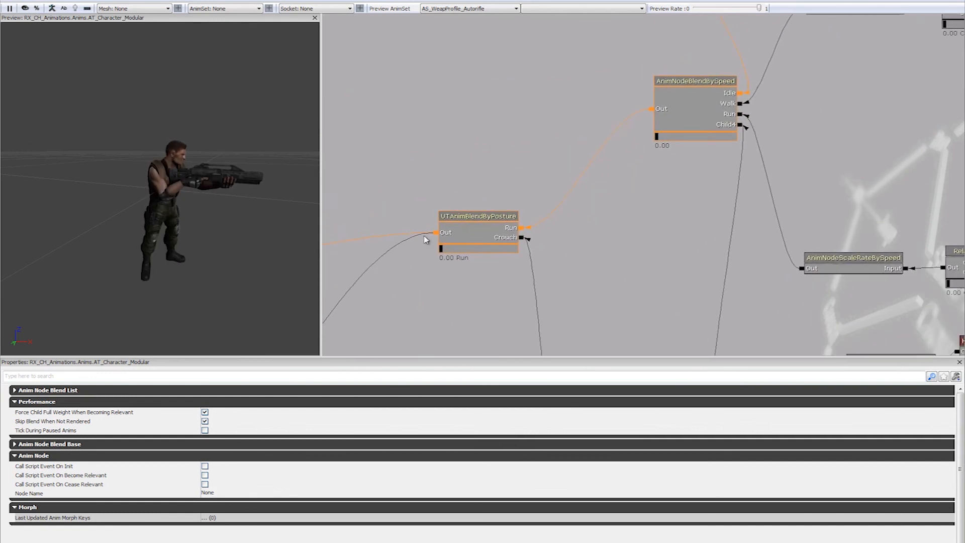
pyautogui.moveTo(451, 250)
pyautogui.mouseDown()
pyautogui.moveTo(493, 253)
pyautogui.moveTo(439, 253)
pyautogui.mouseUp()
pyautogui.moveTo(538, 108); pyautogui.dragTo(326, 212)
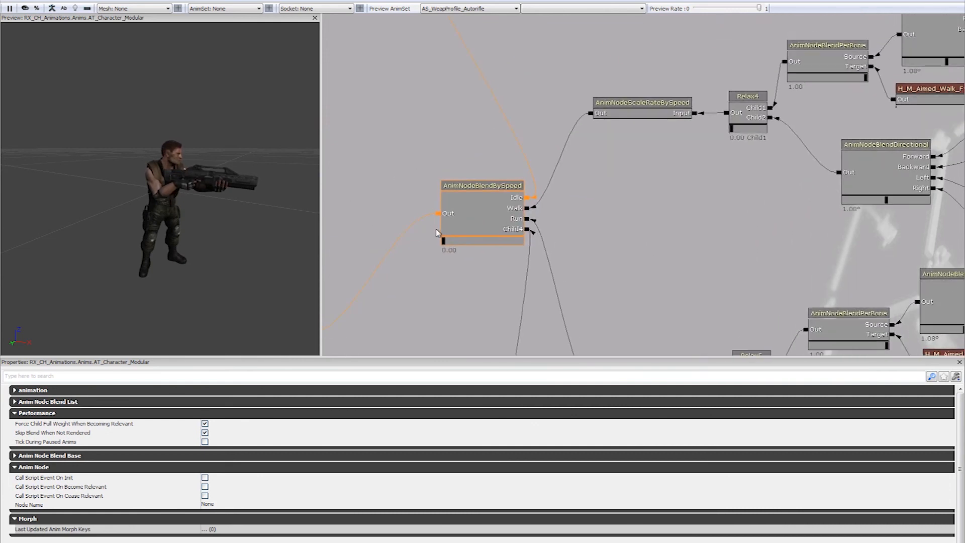
pyautogui.moveTo(444, 242)
pyautogui.mouseDown()
pyautogui.moveTo(519, 243)
pyautogui.moveTo(443, 243)
pyautogui.mouseUp()
# - Preview the UTAnimBlendByTurnInPlace node fully blended to TurnInPlace, and return it to Idle
pyautogui.moveTo(690, 189); pyautogui.dragTo(577, 317)
pyautogui.moveTo(555, 204); pyautogui.dragTo(609, 351)
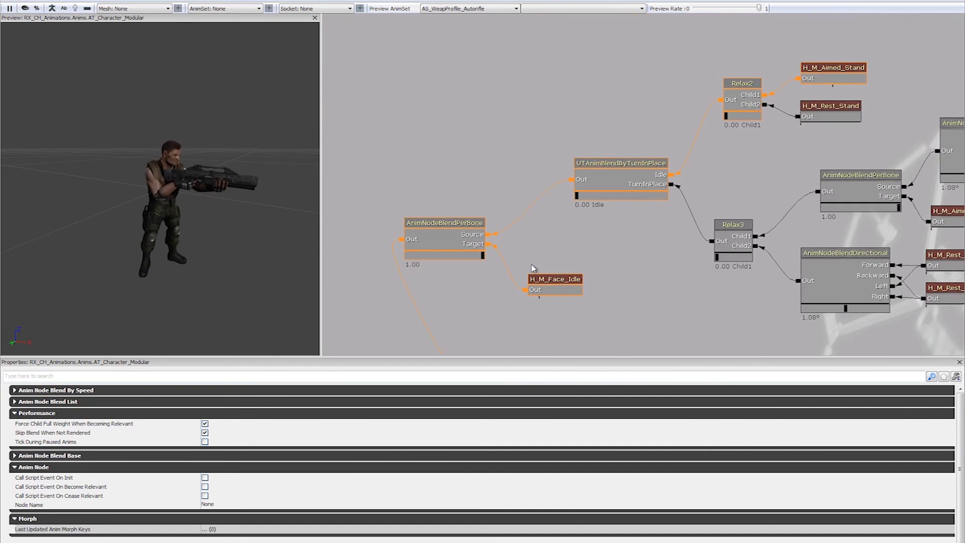
pyautogui.moveTo(576, 244); pyautogui.dragTo(489, 265)
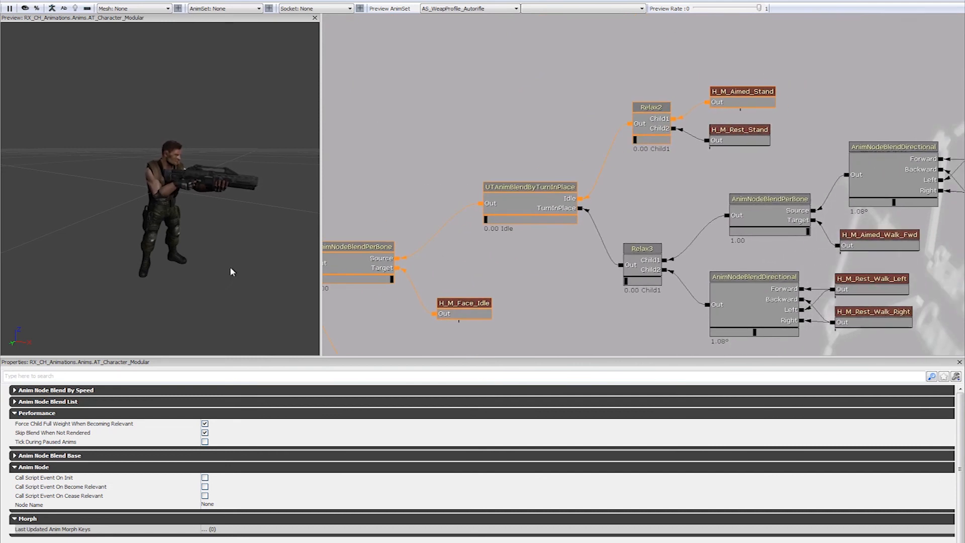
pyautogui.moveTo(496, 226); pyautogui.dragTo(590, 225)
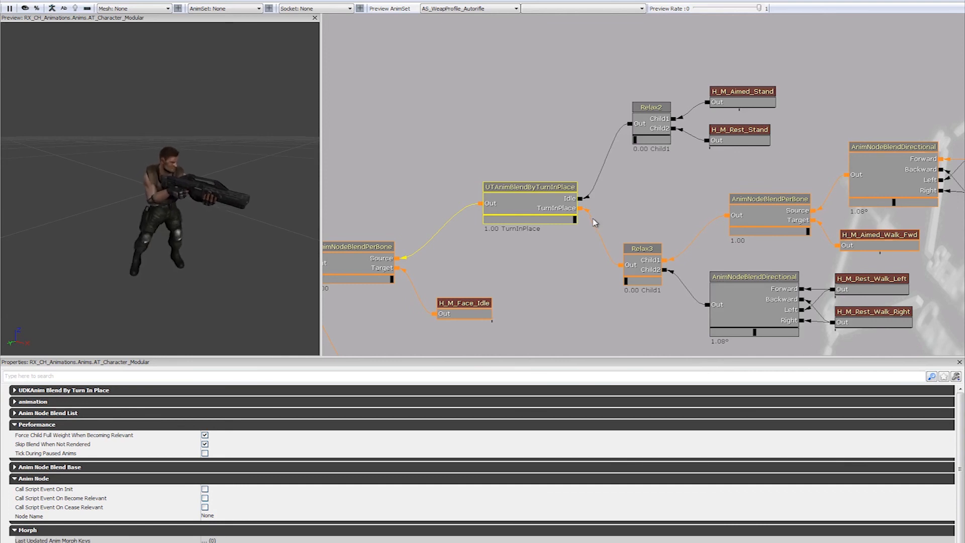
pyautogui.moveTo(573, 219); pyautogui.dragTo(486, 220)
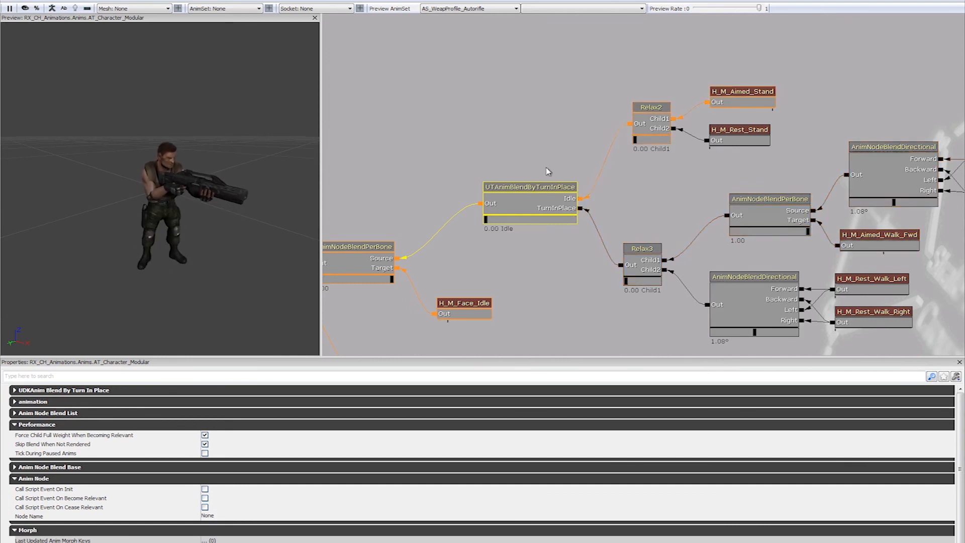
# - Preview the H_M_Rest_Stand pose by blending Relax2 fully to Child2, and return it to Child1
pyautogui.moveTo(548, 104); pyautogui.dragTo(527, 157)
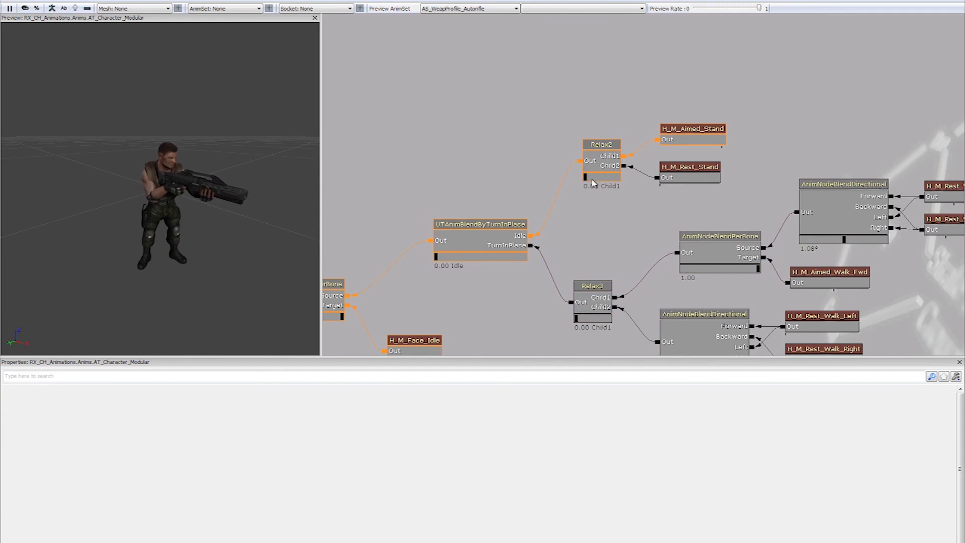
pyautogui.moveTo(584, 178); pyautogui.dragTo(652, 178)
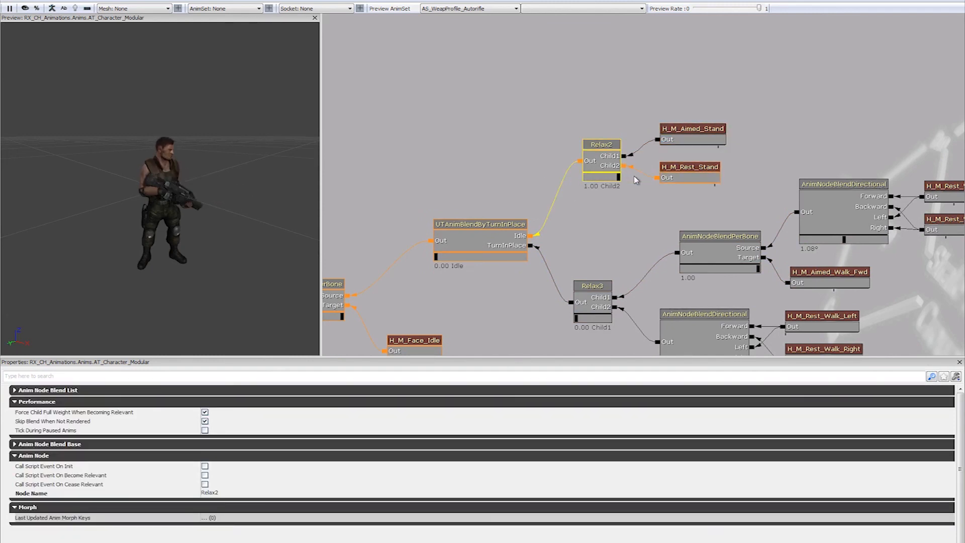
pyautogui.moveTo(435, 185); pyautogui.dragTo(636, 90)
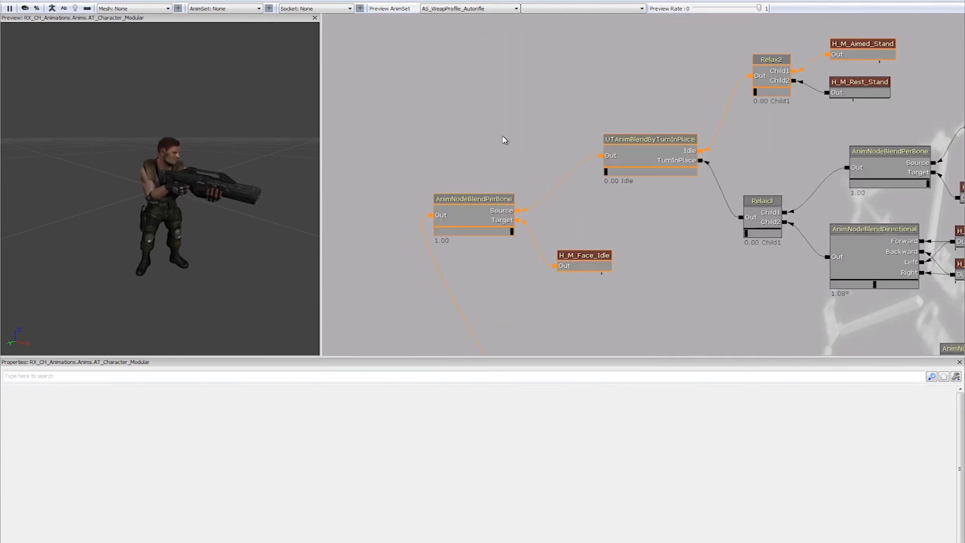
# - Inspect the idle character up close from the front in the preview, beside the AnimNodeBlendPerBone and H_M_Face_Idle nodes
pyautogui.moveTo(504, 140); pyautogui.dragTo(488, 176)
pyautogui.moveTo(270, 143); pyautogui.dragTo(267, 137, button='right')
pyautogui.scroll(4, 269, 142)
pyautogui.scroll(-2, 269, 142)
pyautogui.scroll(-2, 270, 142)
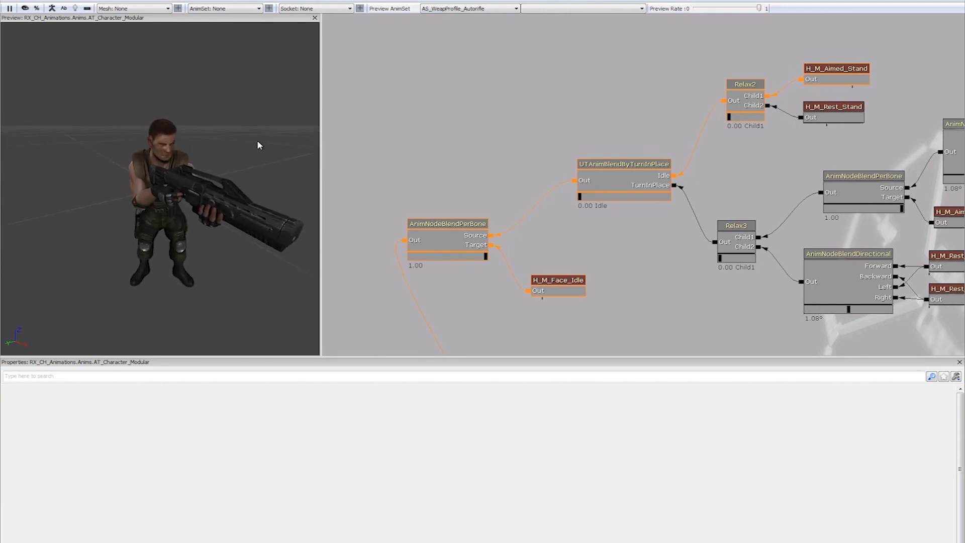
# - Blend AnimNodeBlendPerBone to the opposite end and back to 1.00 while viewing the character in the preview
pyautogui.moveTo(483, 257); pyautogui.dragTo(358, 267)
pyautogui.moveTo(232, 182); pyautogui.dragTo(232, 150, button='right')
pyautogui.moveTo(433, 257); pyautogui.dragTo(542, 265)
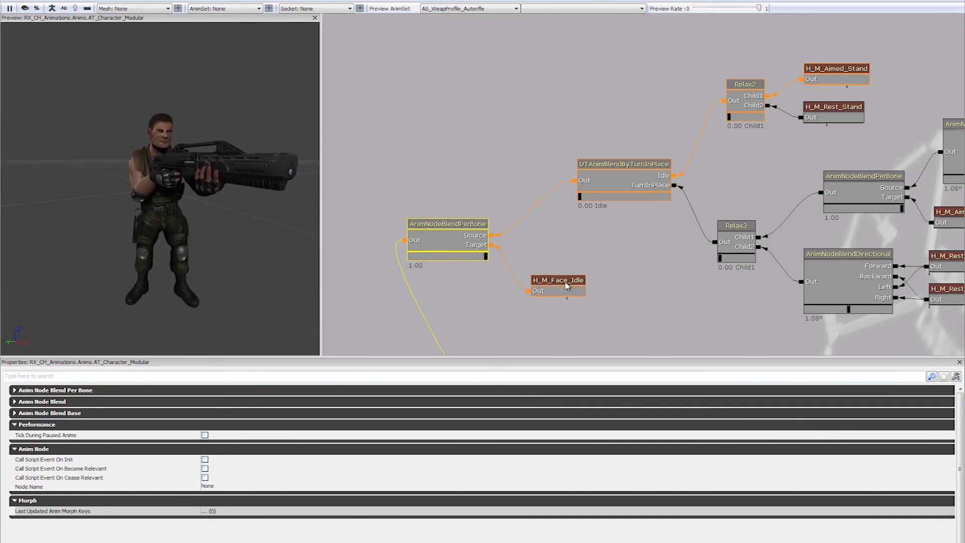
# - Examine the H_M_Face_Idle node's Anim Node Sequence properties and view the previewed character from different angles
pyautogui.click(566, 285)
pyautogui.click(48, 390)
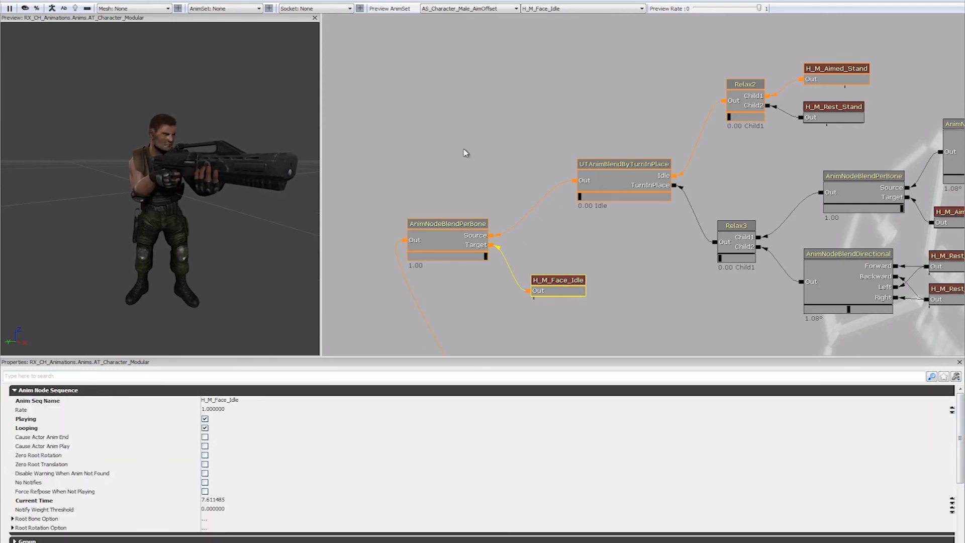
pyautogui.moveTo(200, 149); pyautogui.dragTo(226, 150)
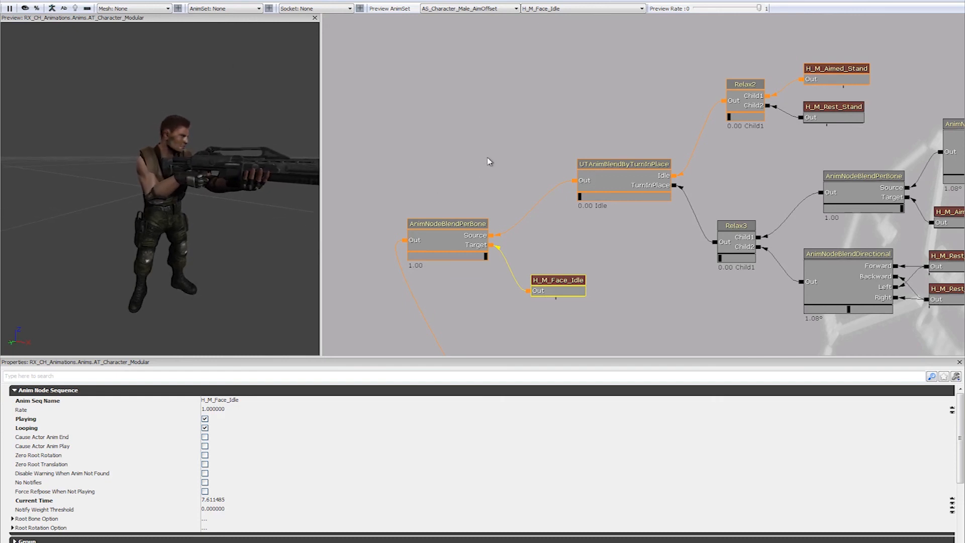
pyautogui.moveTo(239, 234); pyautogui.dragTo(211, 221)
pyautogui.scroll(-5, 239, 233)
pyautogui.scroll(3, 221, 220)
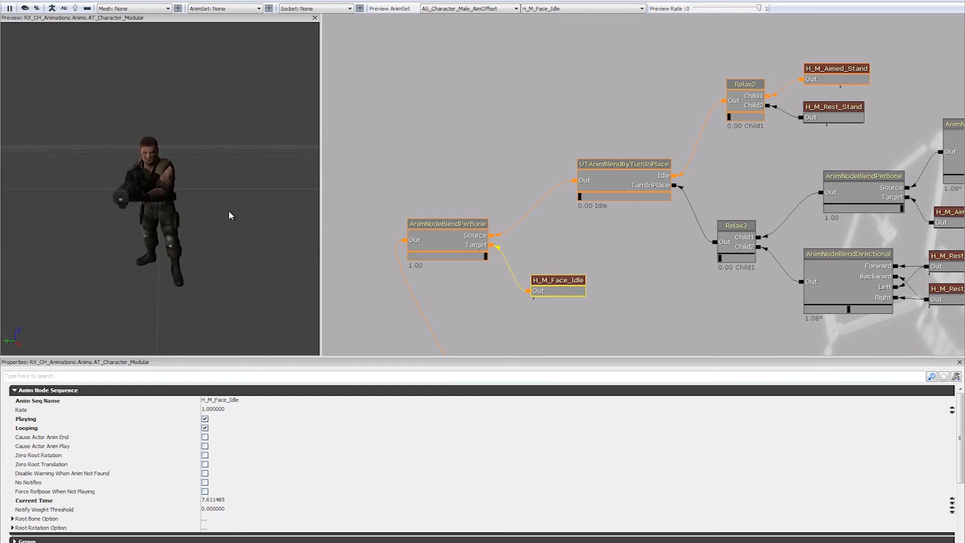
# - Preview the character with AnimNodeBlendPerBone at 0.00, and return the blend to 1.00
pyautogui.moveTo(211, 215); pyautogui.dragTo(504, 215)
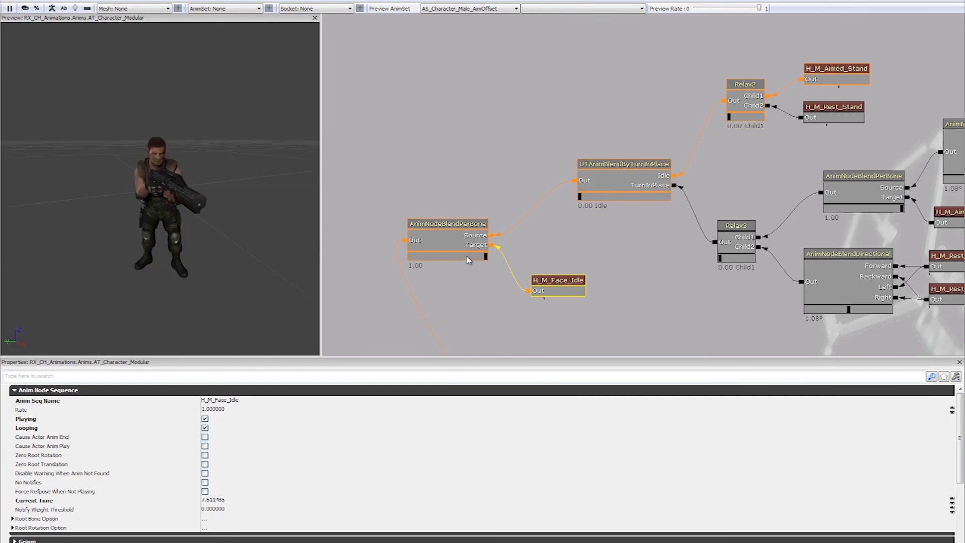
pyautogui.moveTo(475, 260); pyautogui.dragTo(394, 262)
pyautogui.moveTo(279, 210); pyautogui.dragTo(266, 217)
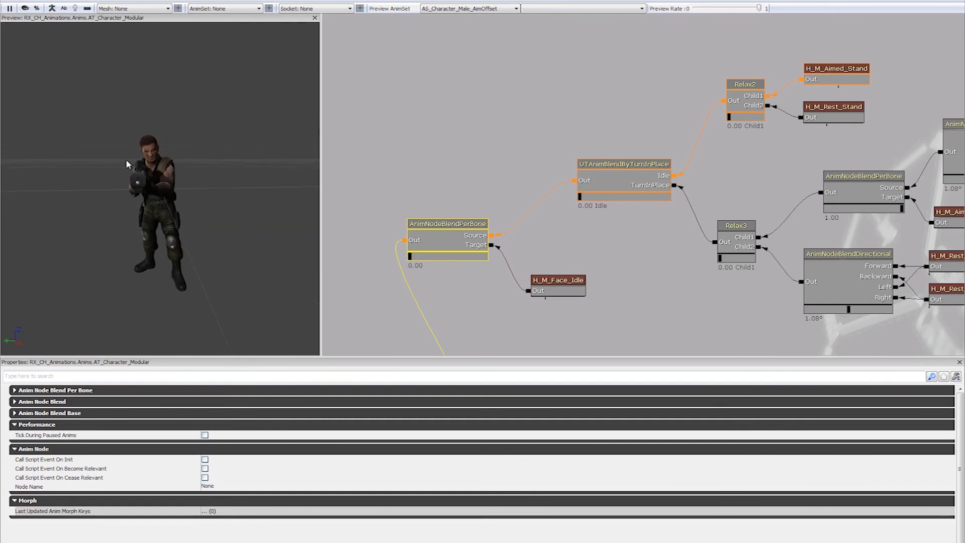
pyautogui.moveTo(209, 179); pyautogui.dragTo(217, 184)
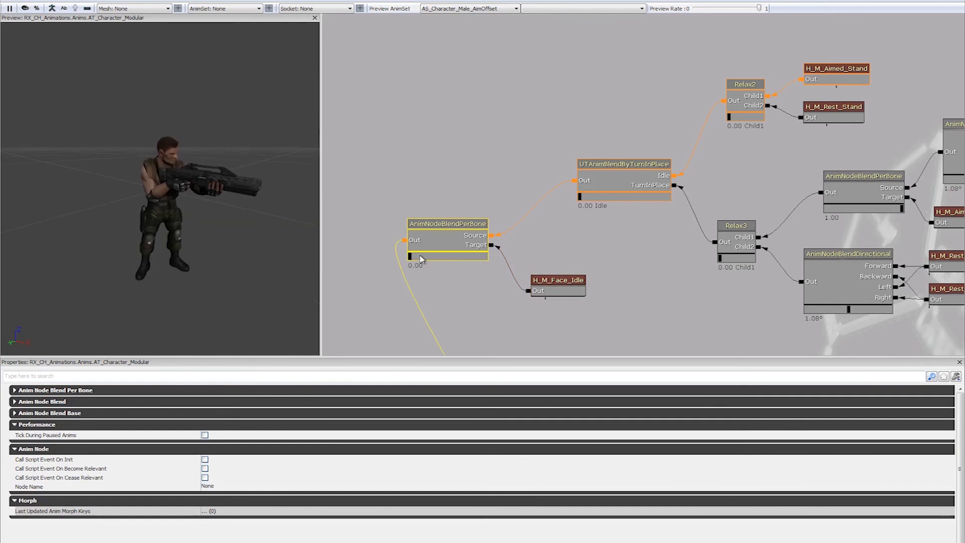
pyautogui.moveTo(417, 261); pyautogui.dragTo(579, 247)
pyautogui.click(485, 156)
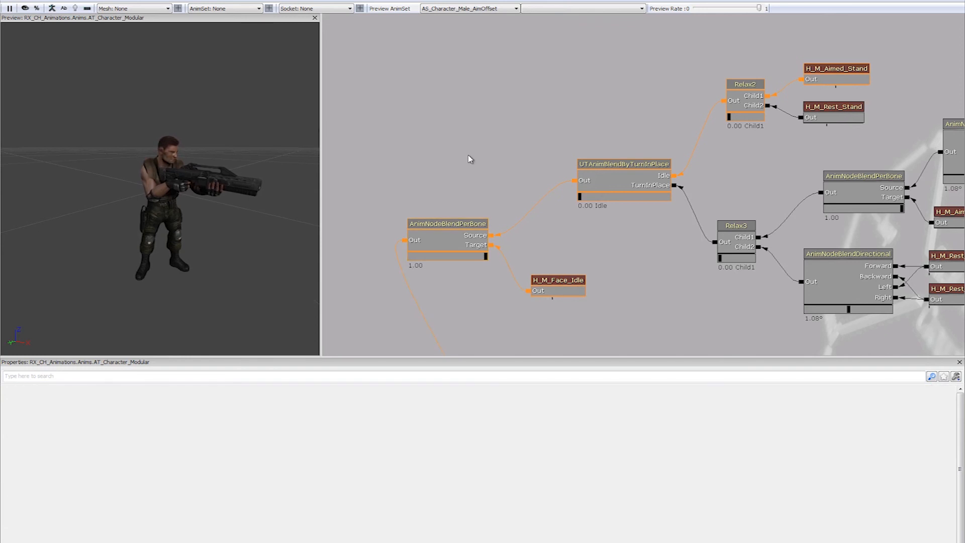
# - Examine the TurnInPlace, directional walk, sprint and crouch branches of the modular character's AnimTree
pyautogui.moveTo(221, 188); pyautogui.dragTo(224, 241, button='right')
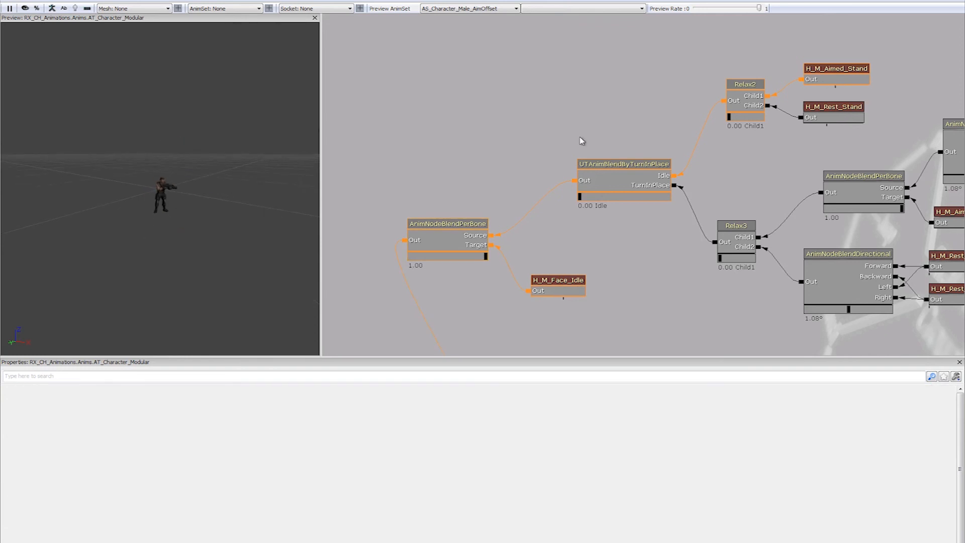
pyautogui.moveTo(627, 189); pyautogui.dragTo(490, 176)
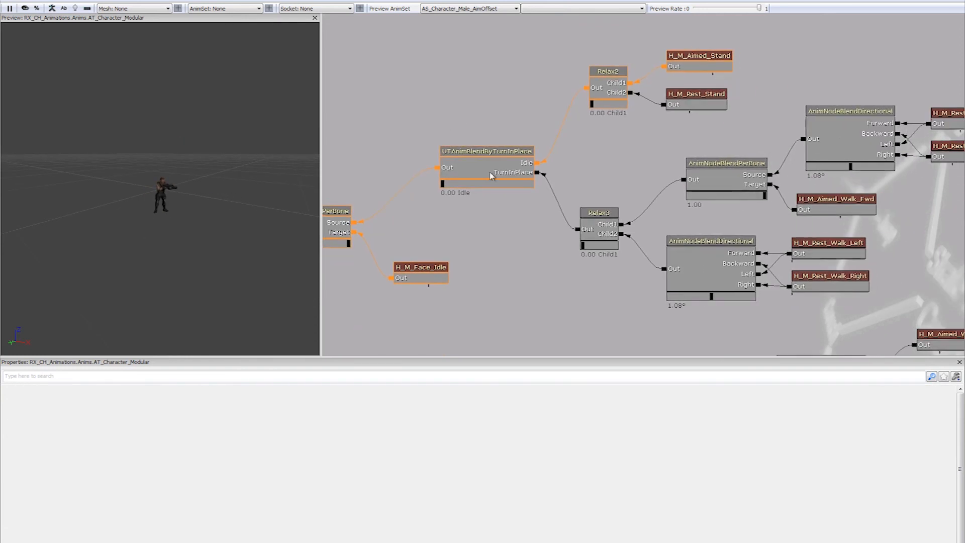
pyautogui.scroll(-4, 520, 245)
pyautogui.moveTo(532, 285); pyautogui.dragTo(551, 101)
pyautogui.moveTo(509, 216); pyautogui.dragTo(553, 85)
pyautogui.moveTo(470, 103); pyautogui.dragTo(692, 0)
pyautogui.moveTo(584, 192); pyautogui.dragTo(398, 58)
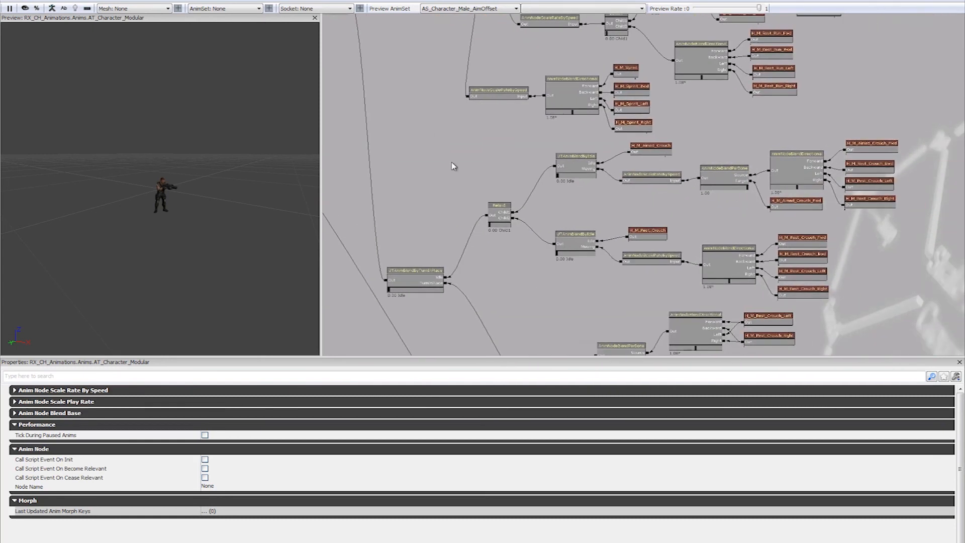
pyautogui.moveTo(470, 197); pyautogui.dragTo(427, 79)
# - Preview the H_M_Slide pose by blending the Slide1 node fully to Child2
pyautogui.scroll(-4, 428, 83)
pyautogui.moveTo(529, 234); pyautogui.dragTo(809, 247)
pyautogui.moveTo(568, 171); pyautogui.dragTo(697, 266)
pyautogui.moveTo(453, 231); pyautogui.dragTo(602, 252)
pyautogui.scroll(5, 601, 251)
pyautogui.scroll(1, 575, 245)
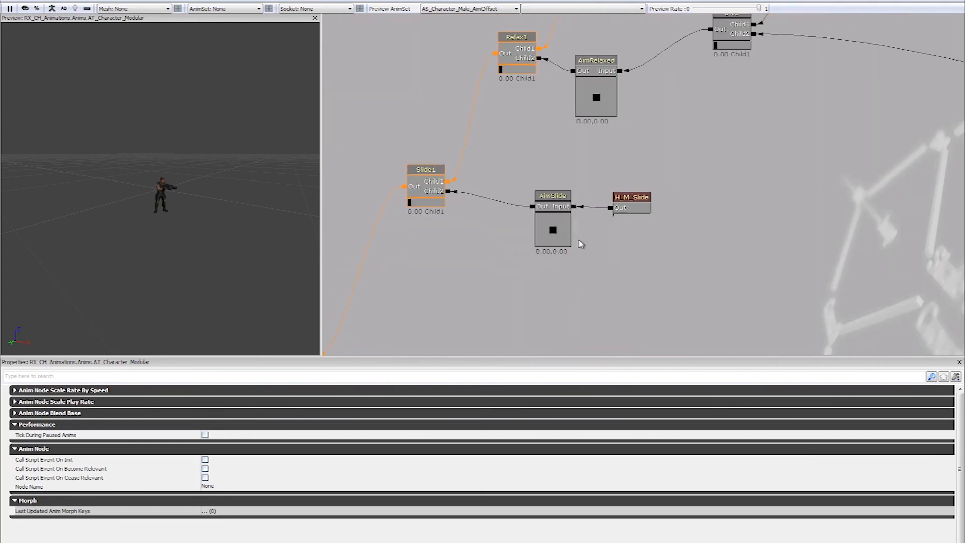
pyautogui.moveTo(486, 146); pyautogui.dragTo(496, 168)
pyautogui.moveTo(162, 169); pyautogui.dragTo(196, 232)
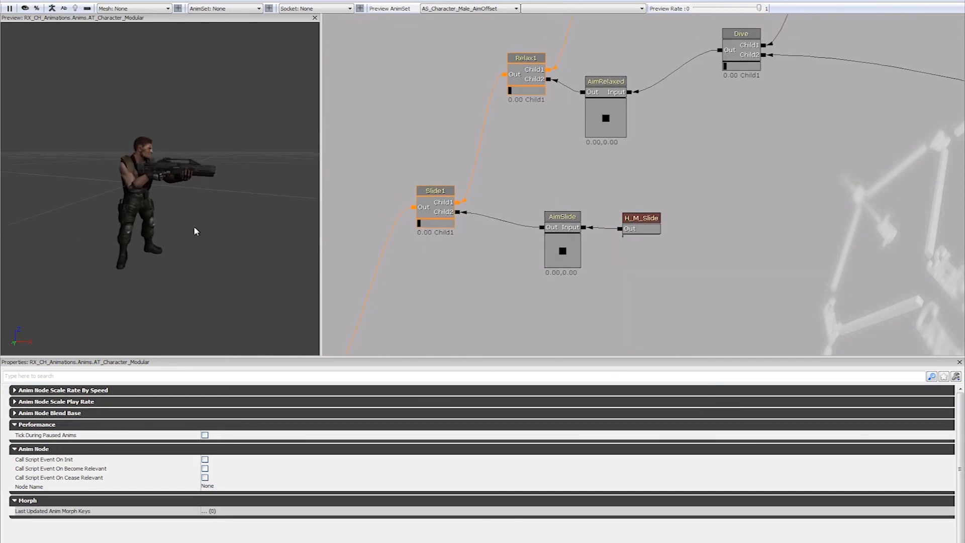
pyautogui.moveTo(419, 224); pyautogui.dragTo(454, 235)
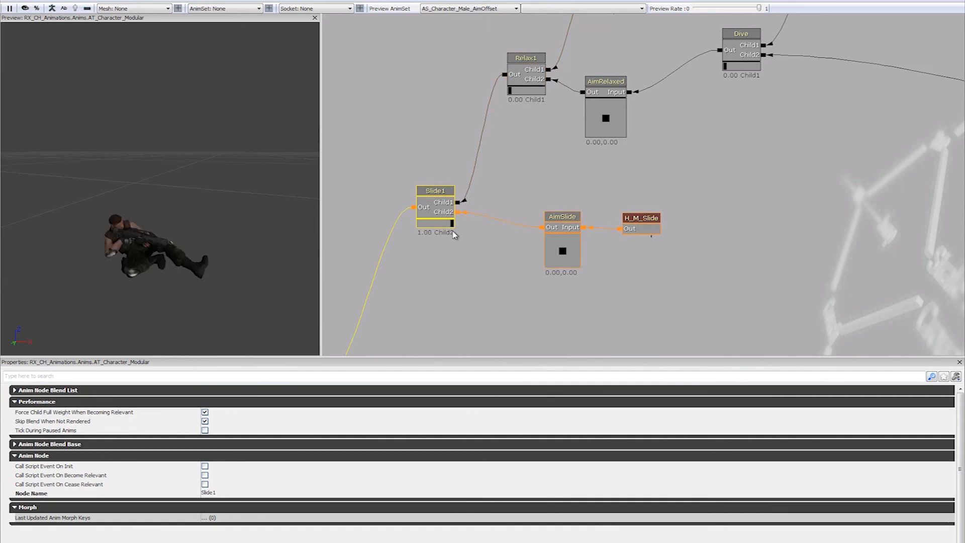
pyautogui.moveTo(258, 246); pyautogui.dragTo(186, 210, button='right')
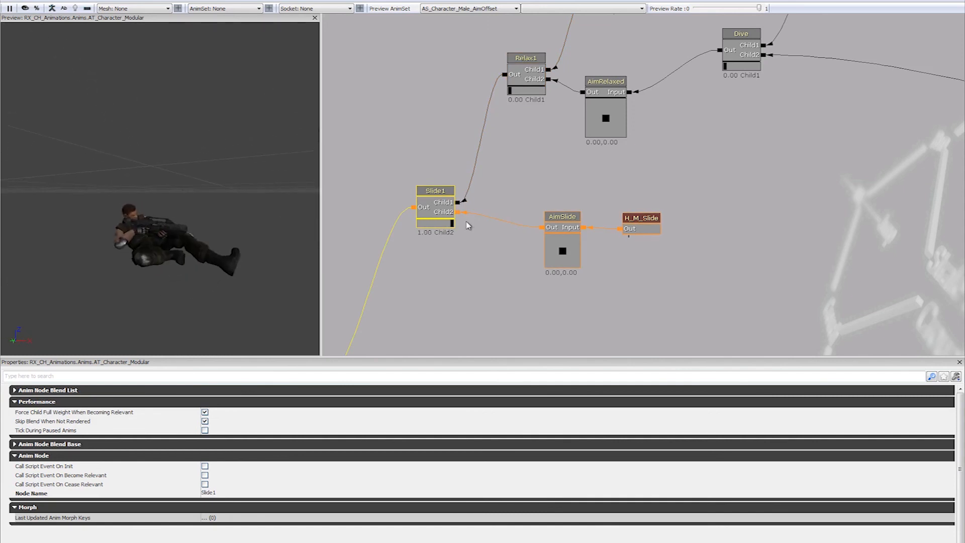
# - Try a small aim offset on AimSlide, reset its Aim property to default, and return Slide1 to Child1
pyautogui.moveTo(555, 246)
pyautogui.mouseDown()
pyautogui.moveTo(565, 243)
pyautogui.moveTo(541, 252)
pyautogui.moveTo(598, 266)
pyautogui.moveTo(566, 240)
pyautogui.moveTo(563, 247)
pyautogui.mouseUp()
pyautogui.rightClick(52, 398)
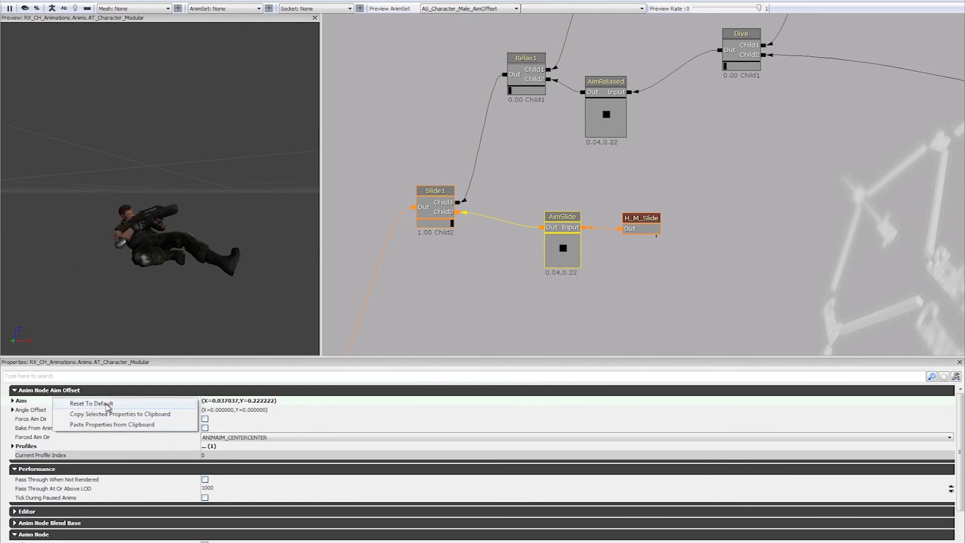
pyautogui.click(107, 405)
pyautogui.moveTo(436, 224); pyautogui.dragTo(389, 232)
# - Examine the AnimNodeBlendByPhysics node and the posture, swimming and ladder branches, along with the overall tree layout
pyautogui.scroll(-4, 499, 216)
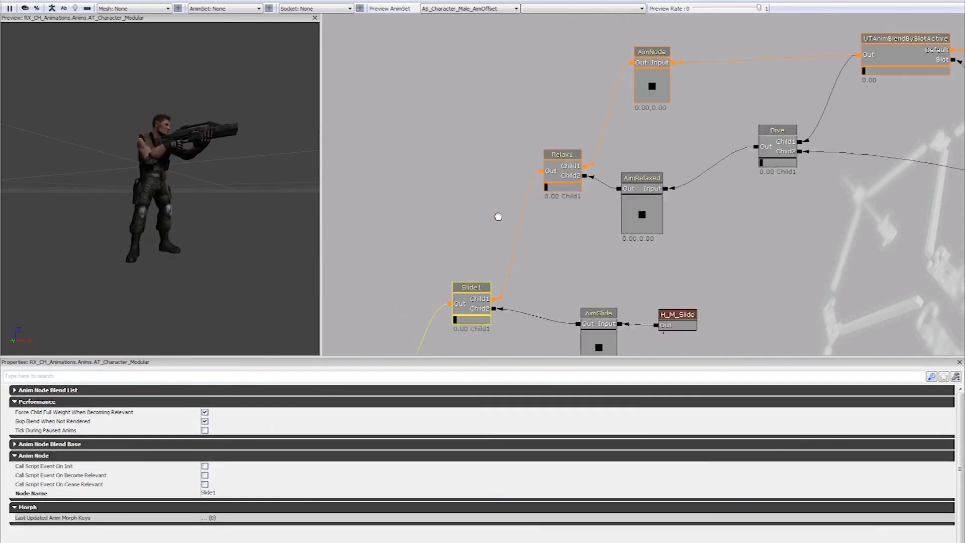
pyautogui.moveTo(754, 264); pyautogui.dragTo(536, 323)
pyautogui.moveTo(644, 249); pyautogui.dragTo(489, 292)
pyautogui.moveTo(561, 290); pyautogui.dragTo(610, 256)
pyautogui.scroll(3, 476, 172)
pyautogui.click(618, 249)
pyautogui.moveTo(824, 187); pyautogui.dragTo(555, 297)
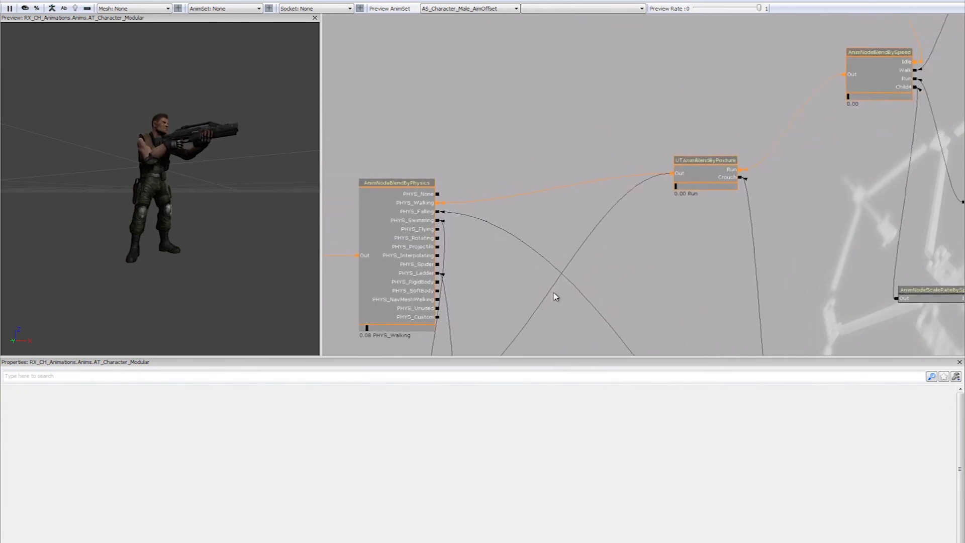
pyautogui.scroll(-5, 556, 297)
pyautogui.moveTo(611, 267); pyautogui.dragTo(620, 176)
pyautogui.scroll(-4, 520, 231)
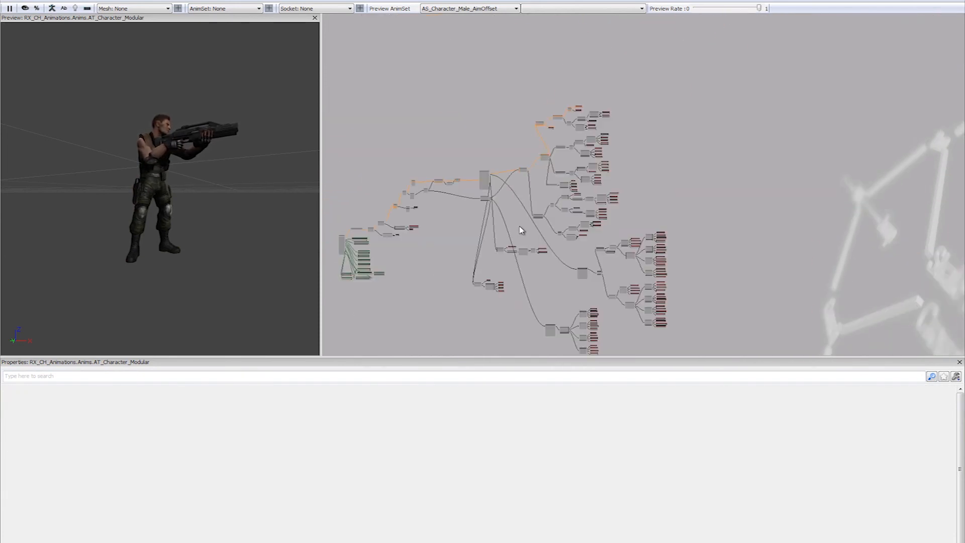
pyautogui.scroll(5, 548, 211)
pyautogui.moveTo(508, 210); pyautogui.dragTo(610, 189)
pyautogui.scroll(5, 611, 192)
pyautogui.scroll(-8, 632, 232)
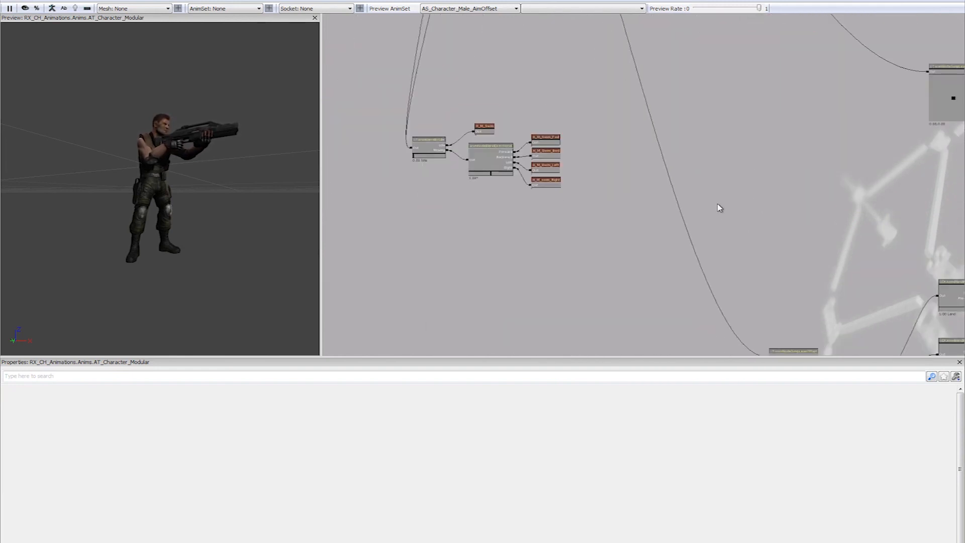
pyautogui.scroll(8, 546, 220)
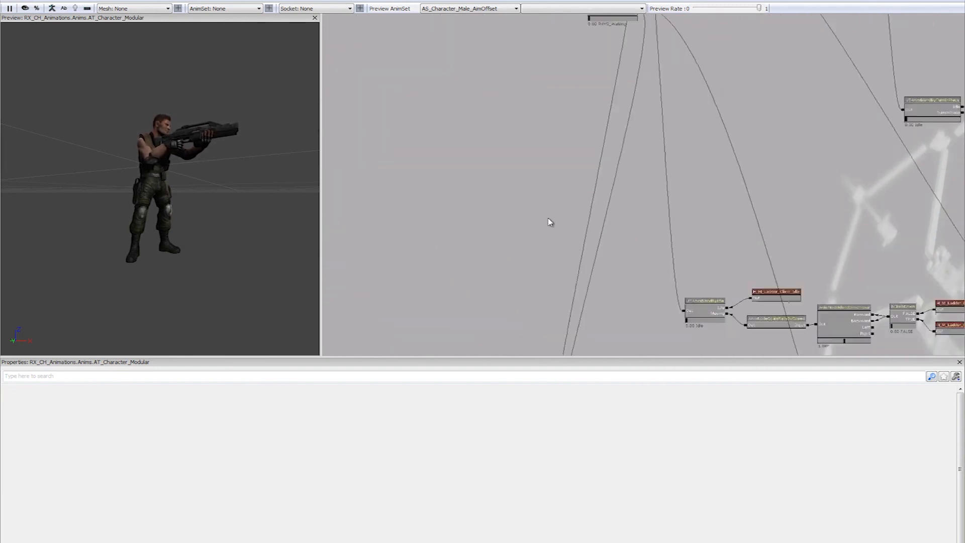
pyautogui.moveTo(685, 262); pyautogui.dragTo(387, 148)
pyautogui.scroll(-8, 442, 218)
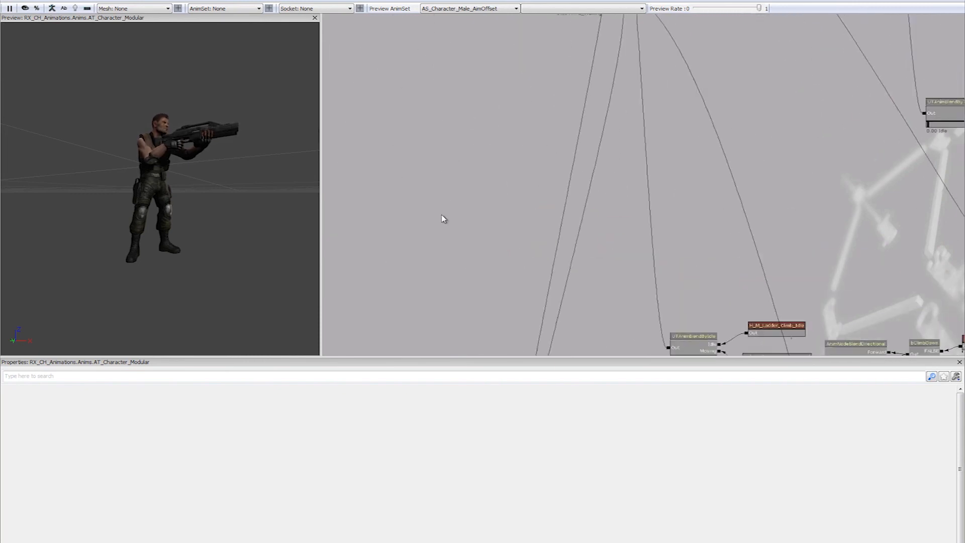
# - Close the AT_Character_Modular AnimTree and maximize the AT_VH_SuperTank AnimTree editor
pyautogui.moveTo(785, 1); pyautogui.dragTo(785, 14)
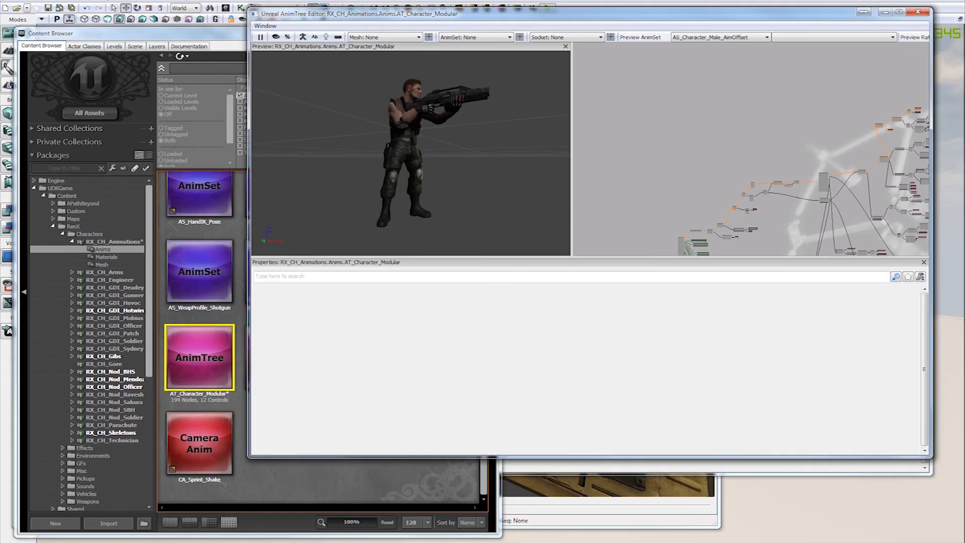
pyautogui.click(917, 11)
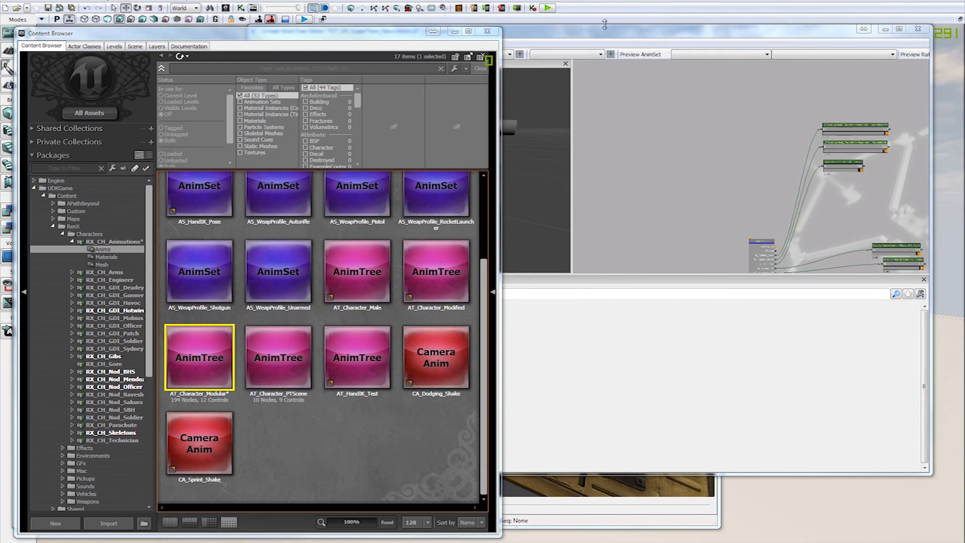
pyautogui.moveTo(603, 32); pyautogui.dragTo(584, 23)
pyautogui.moveTo(658, 167); pyautogui.dragTo(609, 126)
pyautogui.scroll(-7, 610, 126)
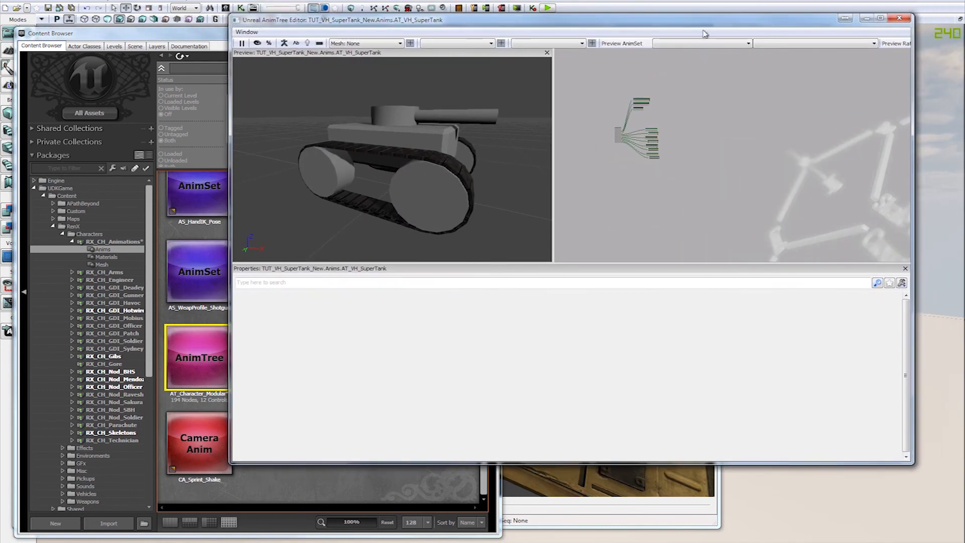
pyautogui.doubleClick(690, 20)
# - Review the SuperTank's AnimTree node with its turret, recoil, wheel and suspension controls beside the tank preview
pyautogui.moveTo(504, 217); pyautogui.dragTo(668, 141)
pyautogui.moveTo(209, 176); pyautogui.dragTo(214, 175)
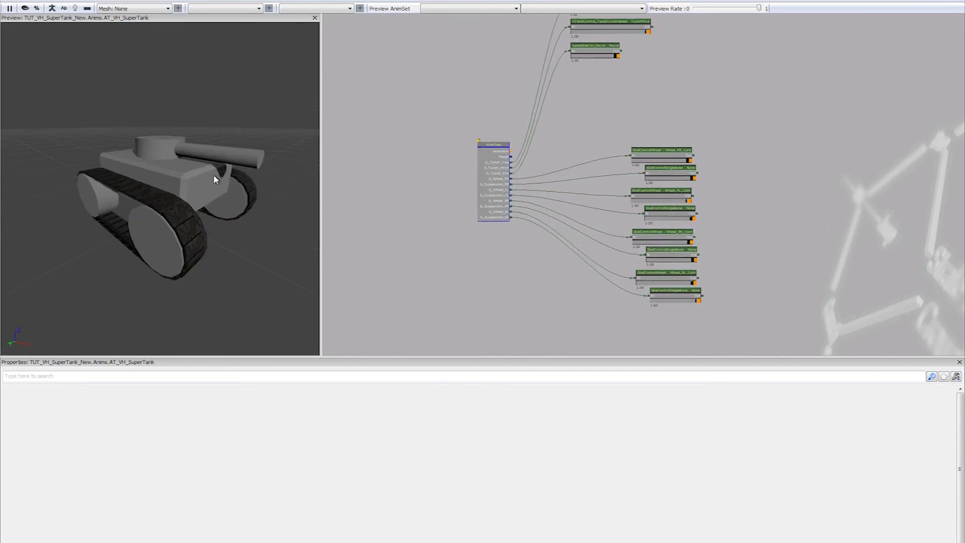
pyautogui.moveTo(665, 103); pyautogui.dragTo(617, 170)
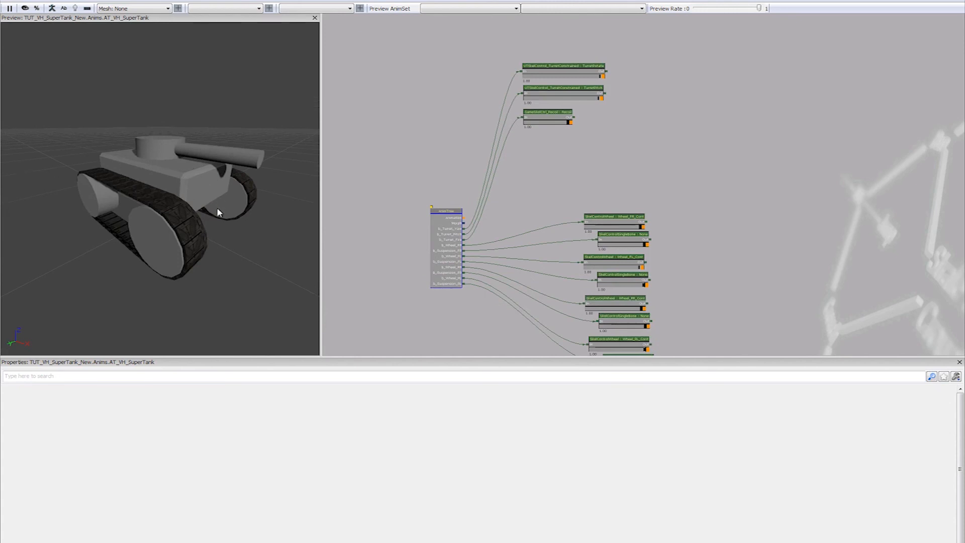
pyautogui.moveTo(248, 201); pyautogui.dragTo(267, 233)
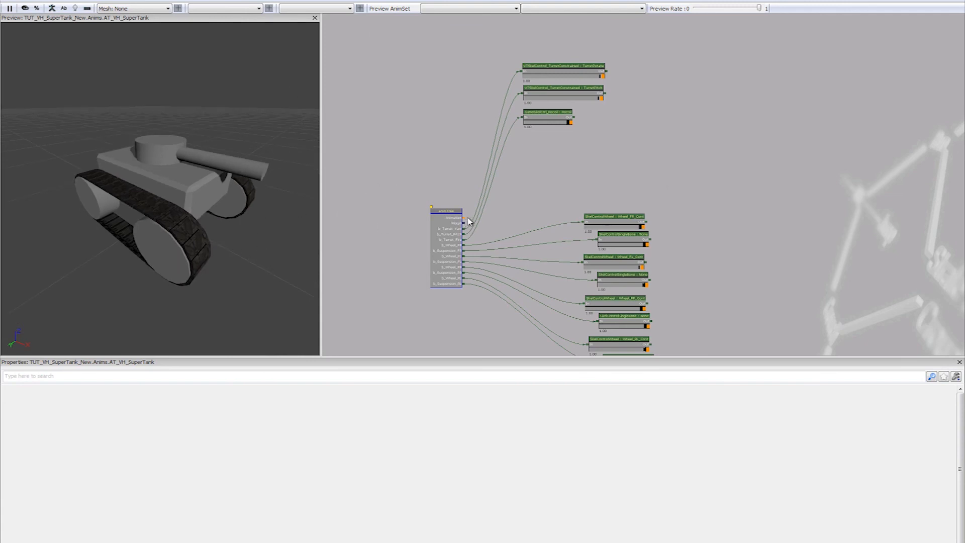
pyautogui.moveTo(462, 218); pyautogui.dragTo(524, 197)
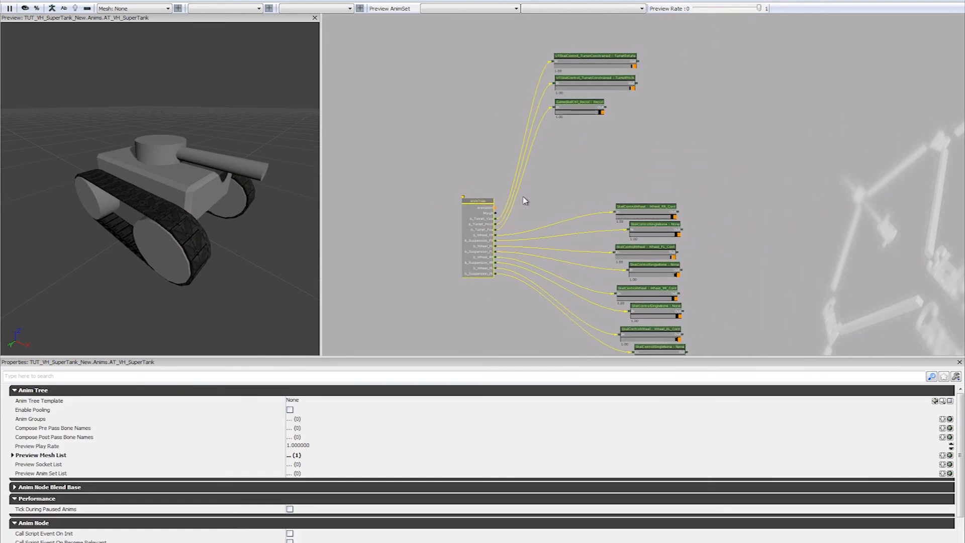
pyautogui.click(495, 186)
# - Try drawing a link from the AnimTree node's Animation connector into empty graph space
pyautogui.scroll(4, 477, 196)
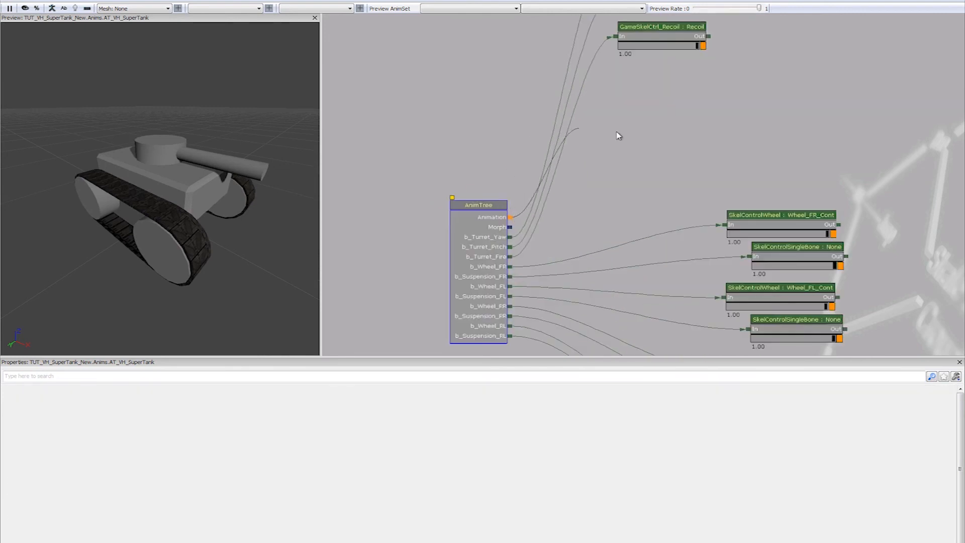
pyautogui.moveTo(450, 110); pyautogui.dragTo(367, 120)
pyautogui.moveTo(420, 135); pyautogui.dragTo(426, 68)
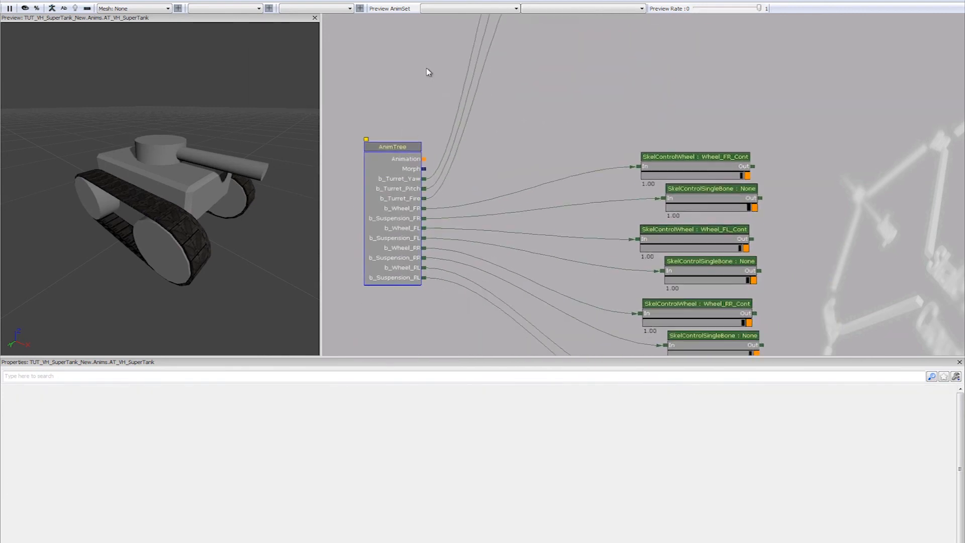
pyautogui.moveTo(427, 106); pyautogui.dragTo(448, 154)
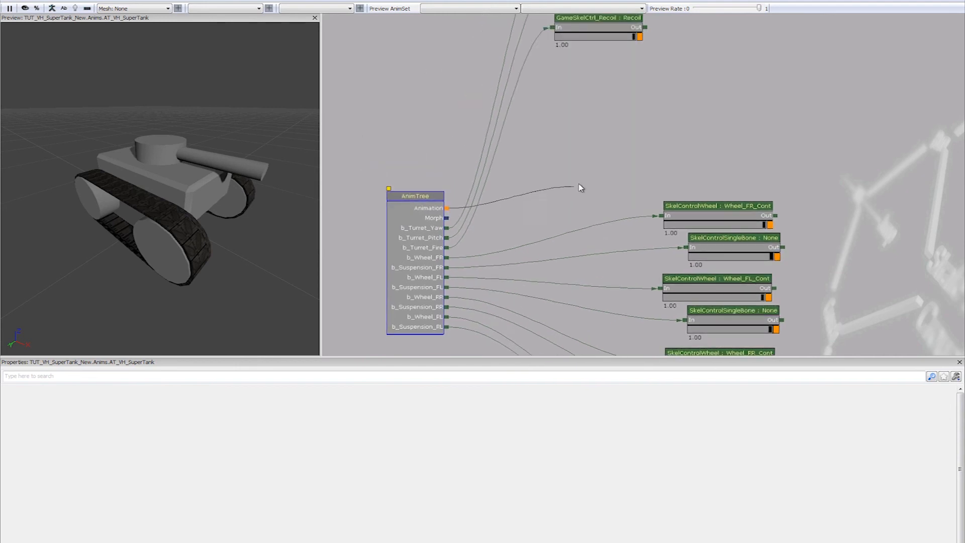
pyautogui.moveTo(581, 191); pyautogui.dragTo(589, 226)
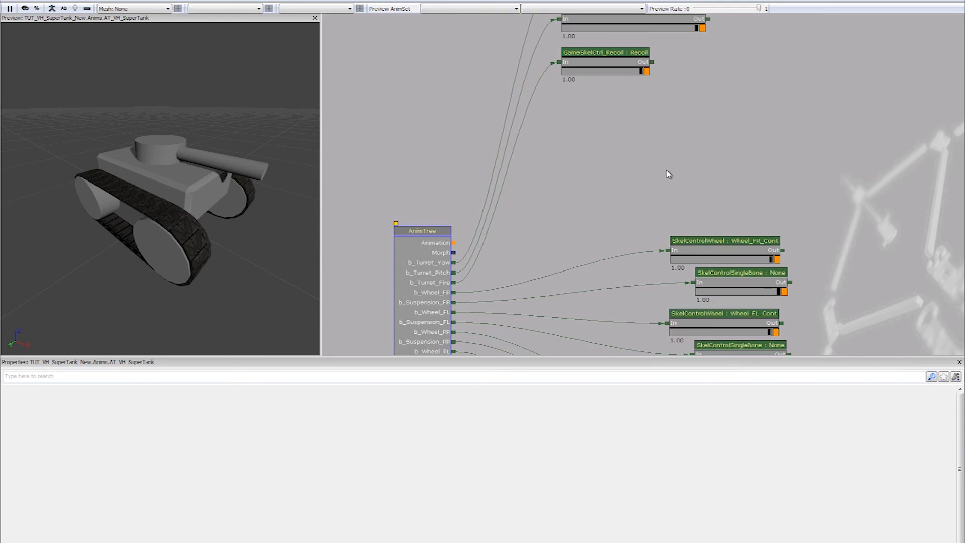
pyautogui.moveTo(471, 161); pyautogui.dragTo(552, 176)
pyautogui.moveTo(732, 213); pyautogui.dragTo(601, 161)
pyautogui.scroll(-3, 636, 119)
pyautogui.scroll(-1, 604, 144)
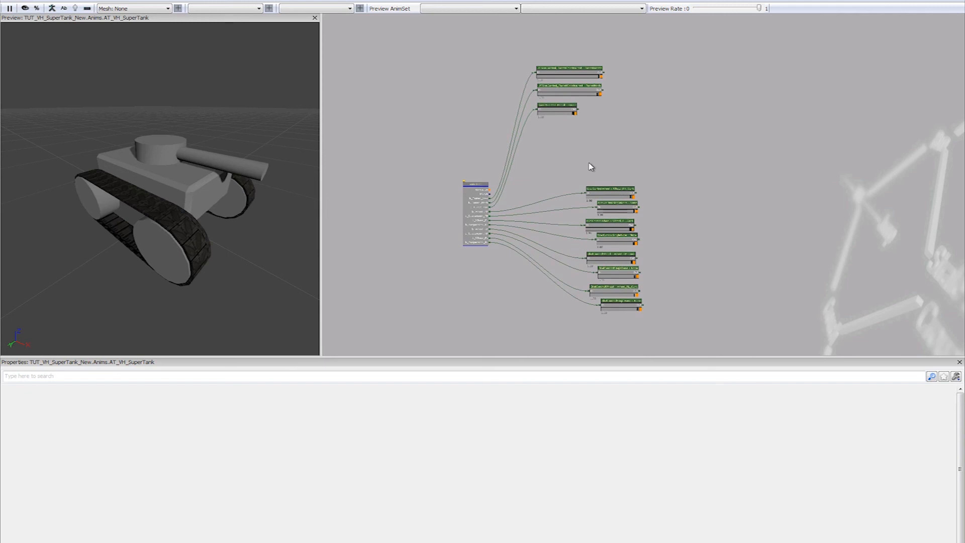
pyautogui.moveTo(588, 162)
pyautogui.mouseDown()
pyautogui.moveTo(609, 127)
pyautogui.moveTo(542, 71)
pyautogui.moveTo(543, 170)
pyautogui.moveTo(521, 230)
pyautogui.moveTo(538, 276)
pyautogui.moveTo(624, 274)
pyautogui.moveTo(589, 303)
pyautogui.moveTo(487, 345)
pyautogui.moveTo(571, 253)
pyautogui.moveTo(609, 194)
pyautogui.moveTo(577, 75)
pyautogui.moveTo(547, 82)
pyautogui.moveTo(550, 170)
pyautogui.moveTo(537, 225)
pyautogui.mouseUp()
pyautogui.scroll(5, 610, 127)
pyautogui.scroll(2, 495, 339)
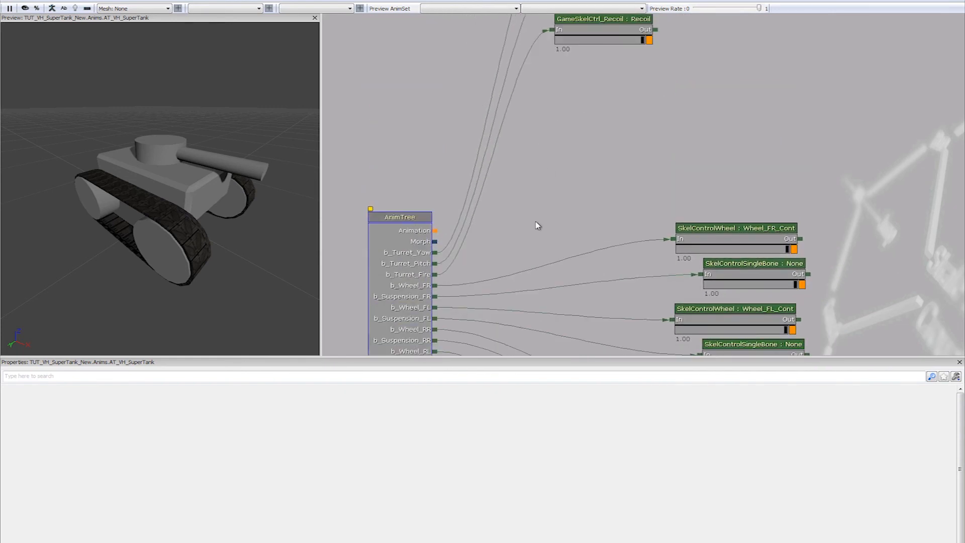
# - Examine the AnimTree node's wheel and suspension control links, and restore the AnimTree editor from full-screen to a smaller window
pyautogui.moveTo(584, 245); pyautogui.dragTo(630, 79)
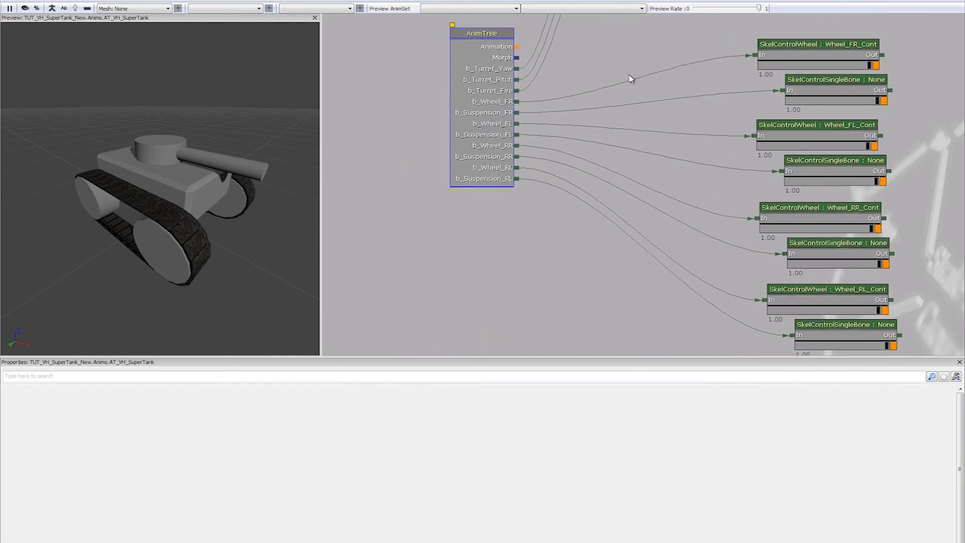
pyautogui.moveTo(591, 115); pyautogui.dragTo(511, 165)
pyautogui.scroll(-2, 565, 126)
pyautogui.scroll(-1, 500, 171)
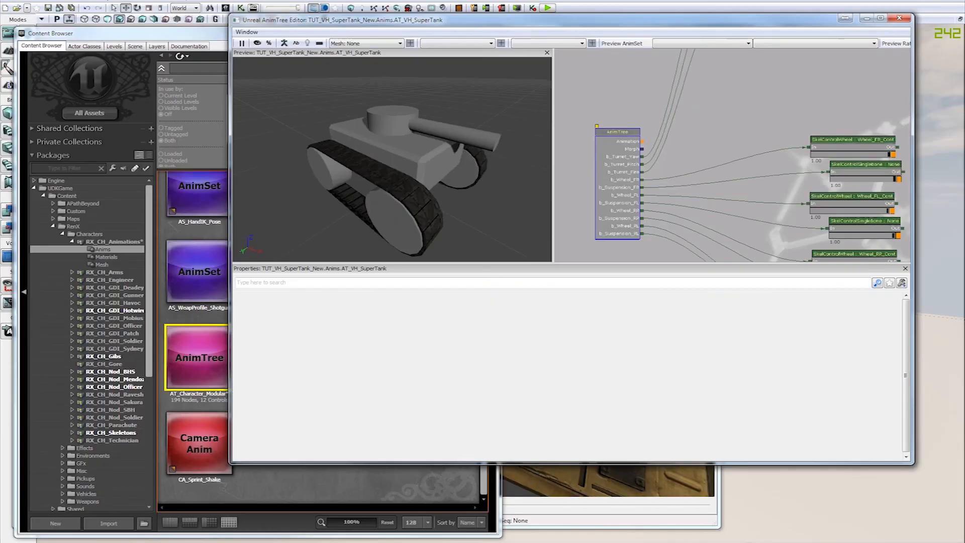
pyautogui.moveTo(750, 129); pyautogui.dragTo(692, 115)
# - Inspect the SuperTank preview model from the front, side and above, including its turret, barrel, wheels and treads
pyautogui.moveTo(391, 175); pyautogui.dragTo(432, 153)
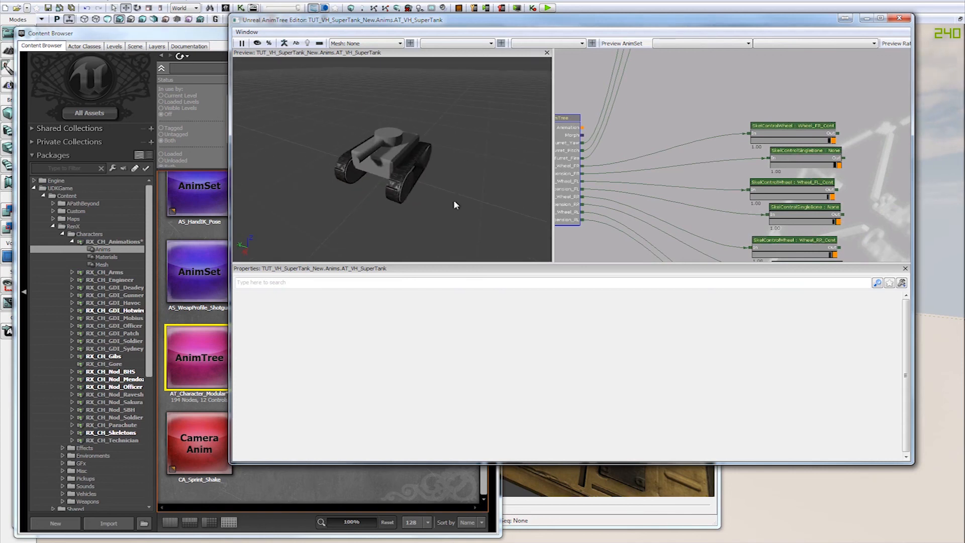
pyautogui.moveTo(453, 199); pyautogui.dragTo(453, 201)
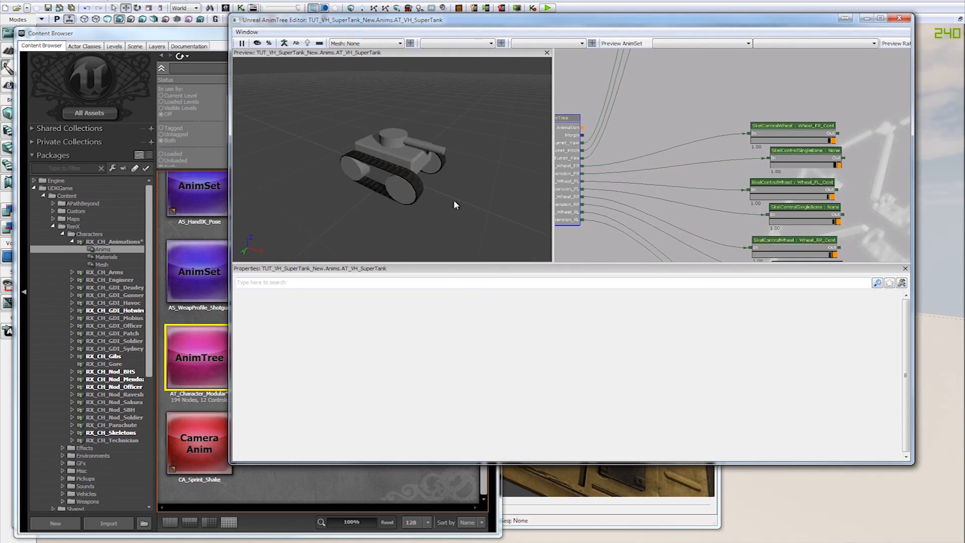
pyautogui.moveTo(418, 102); pyautogui.dragTo(525, 112)
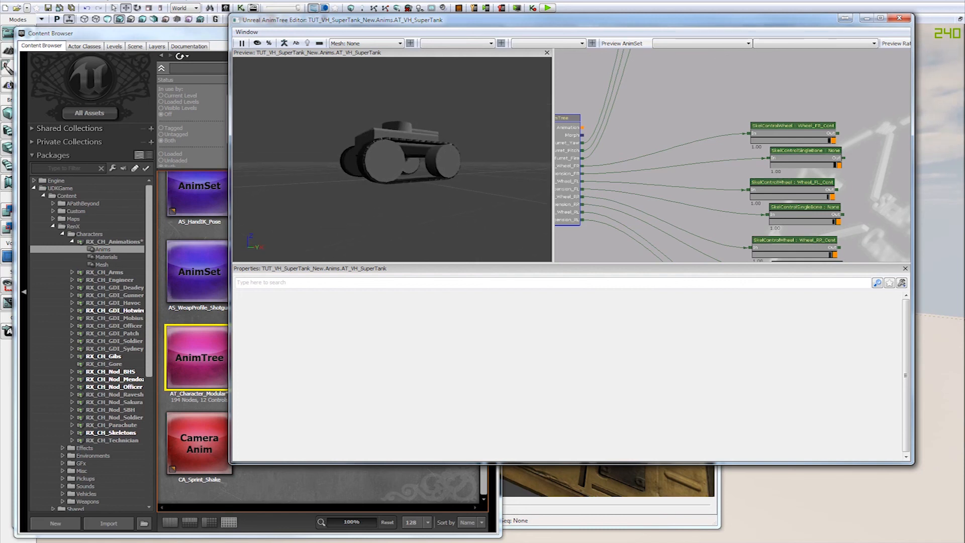
pyautogui.moveTo(475, 171); pyautogui.dragTo(496, 168)
pyautogui.moveTo(445, 200); pyautogui.dragTo(442, 224)
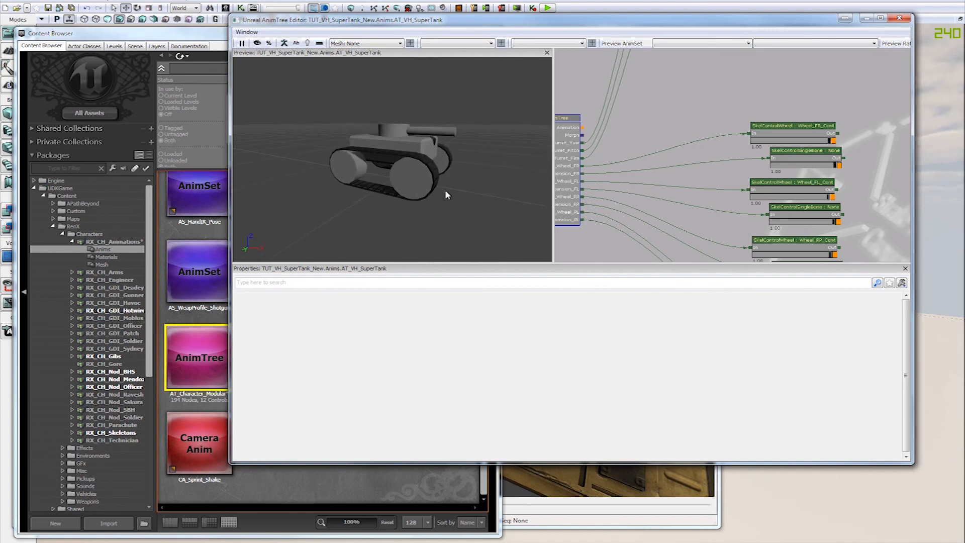
pyautogui.moveTo(464, 192); pyautogui.dragTo(506, 175)
pyautogui.moveTo(395, 221); pyautogui.dragTo(372, 233)
pyautogui.moveTo(393, 196); pyautogui.dragTo(399, 208)
pyautogui.moveTo(408, 201)
pyautogui.mouseDown(button='right')
pyautogui.moveTo(409, 226)
pyautogui.moveTo(408, 186)
pyautogui.mouseUp(button='right')
pyautogui.moveTo(408, 186); pyautogui.dragTo(484, 176)
pyautogui.moveTo(484, 176); pyautogui.dragTo(484, 206, button='right')
pyautogui.moveTo(485, 177); pyautogui.dragTo(457, 150)
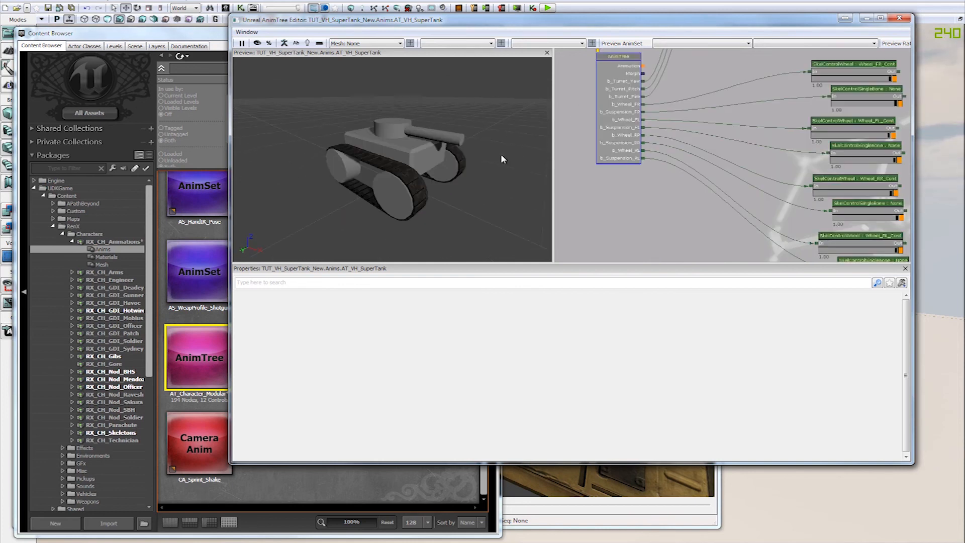
pyautogui.moveTo(494, 147); pyautogui.dragTo(502, 131)
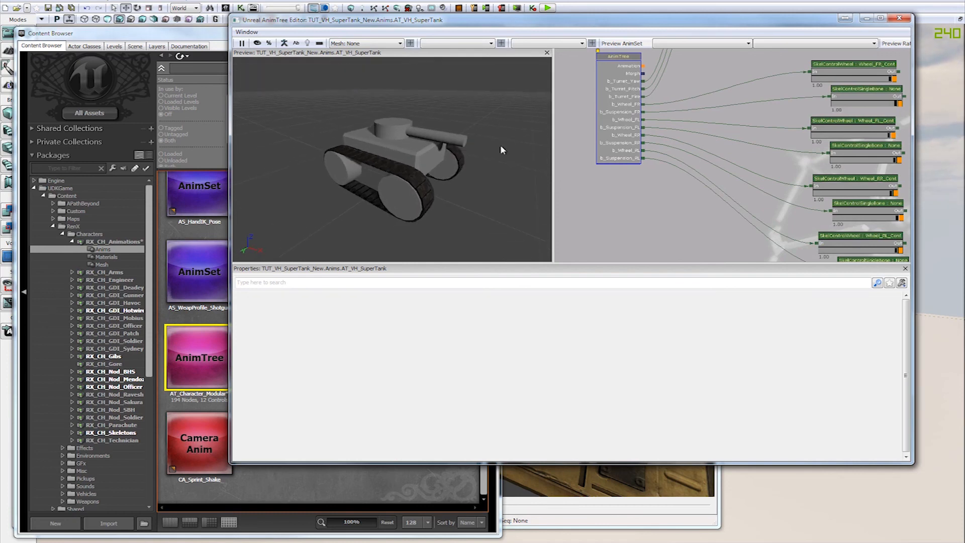
# - Reposition the AnimTree editor window and view the tank's treads and wheels from low and raised angles
pyautogui.moveTo(784, 30); pyautogui.dragTo(745, 32)
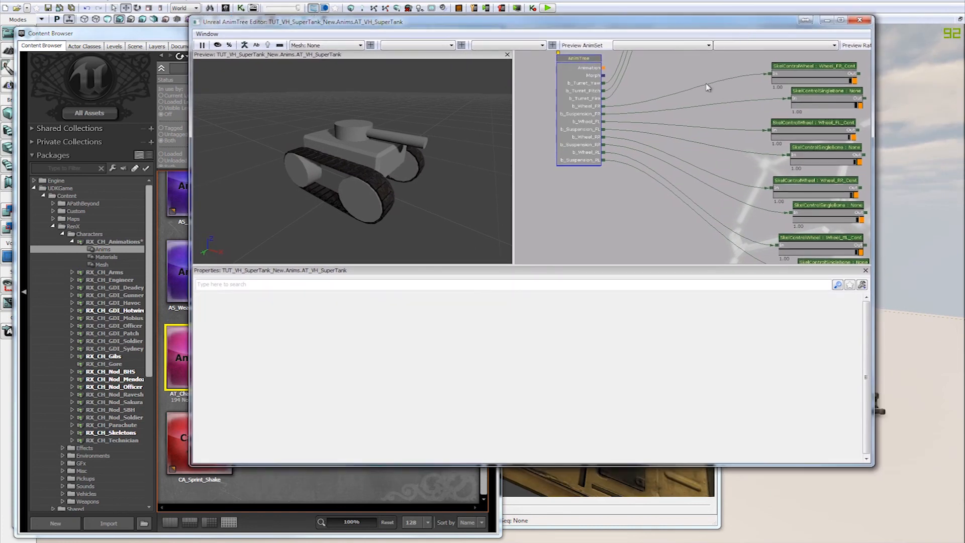
pyautogui.moveTo(451, 120); pyautogui.dragTo(442, 103)
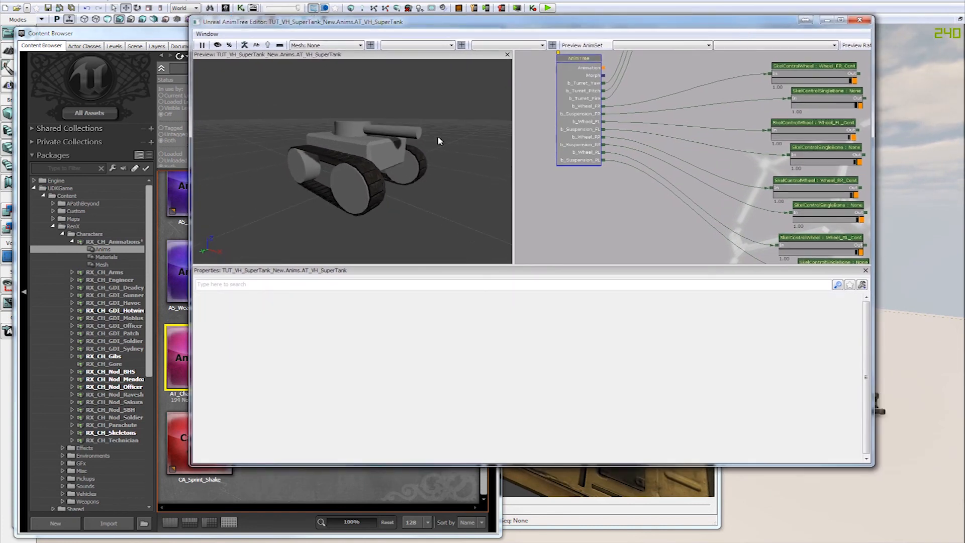
pyautogui.moveTo(448, 200)
pyautogui.mouseDown()
pyautogui.moveTo(427, 212)
pyautogui.moveTo(463, 202)
pyautogui.mouseUp()
pyautogui.moveTo(402, 191); pyautogui.dragTo(397, 189)
pyautogui.moveTo(397, 189); pyautogui.dragTo(397, 151, button='right')
pyautogui.moveTo(397, 151); pyautogui.dragTo(505, 201)
pyautogui.moveTo(443, 205); pyautogui.dragTo(444, 241, button='right')
pyautogui.moveTo(443, 205); pyautogui.dragTo(382, 216)
pyautogui.moveTo(426, 185); pyautogui.dragTo(400, 224)
pyautogui.moveTo(401, 225); pyautogui.dragTo(473, 201)
# - Review the whole SuperTank AnimTree layout, from the turret controls to the wheel and suspension controls, beside the tank preview
pyautogui.moveTo(714, 194); pyautogui.dragTo(618, 207)
pyautogui.scroll(-6, 618, 204)
pyautogui.scroll(2, 753, 149)
pyautogui.moveTo(749, 145); pyautogui.dragTo(754, 103)
pyautogui.moveTo(638, 129); pyautogui.dragTo(667, 157)
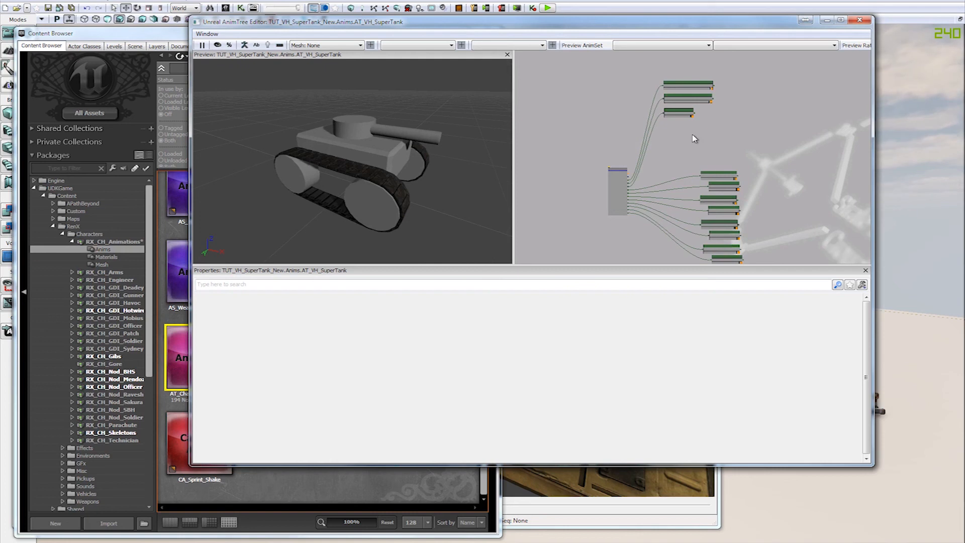
pyautogui.moveTo(693, 138); pyautogui.dragTo(679, 120)
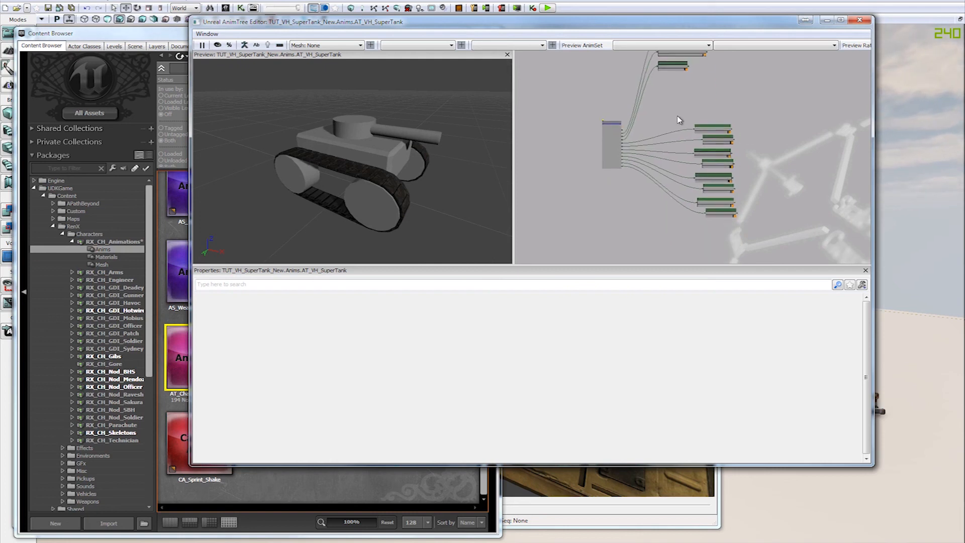
pyautogui.moveTo(439, 166); pyautogui.dragTo(479, 172)
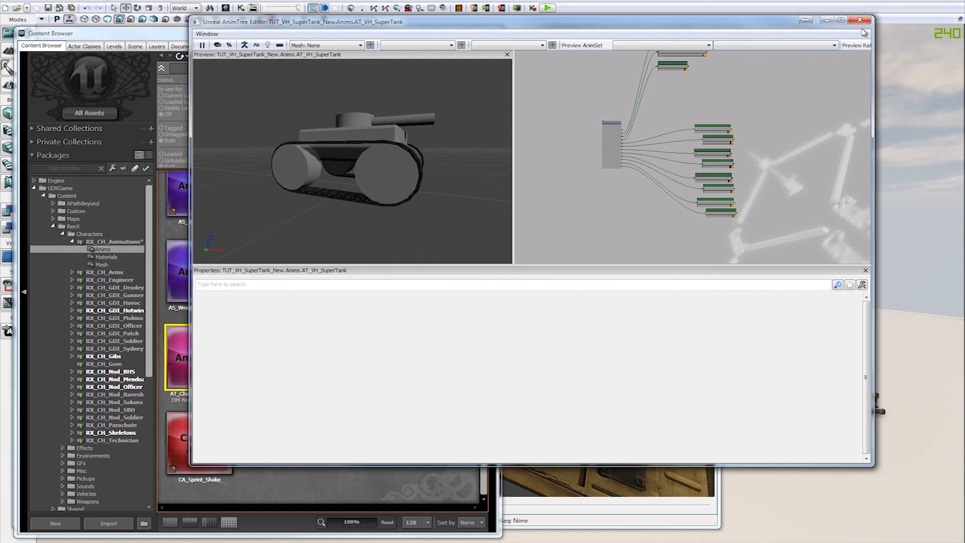